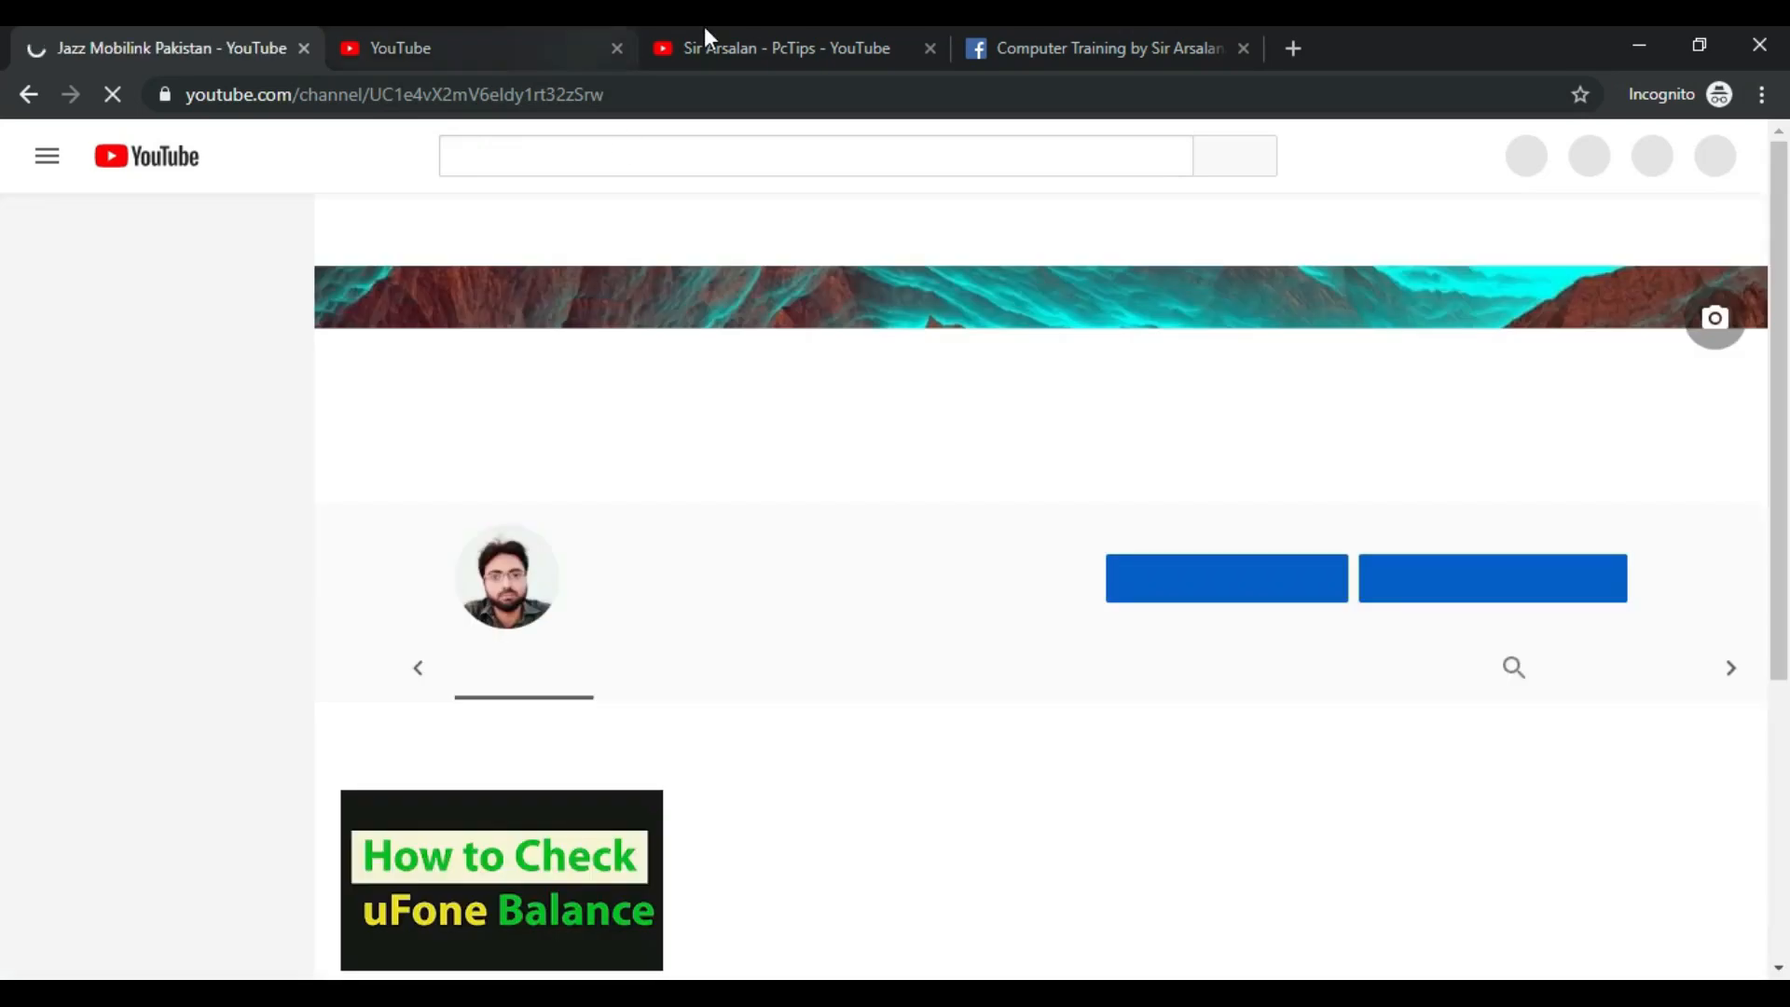
Step: Close the other channel, Facebook and Status and Features tabs and open the Studio dashboard
{"action": "left_click", "coordinate": [773, 47]}
{"action": "left_click", "coordinate": [931, 51]}
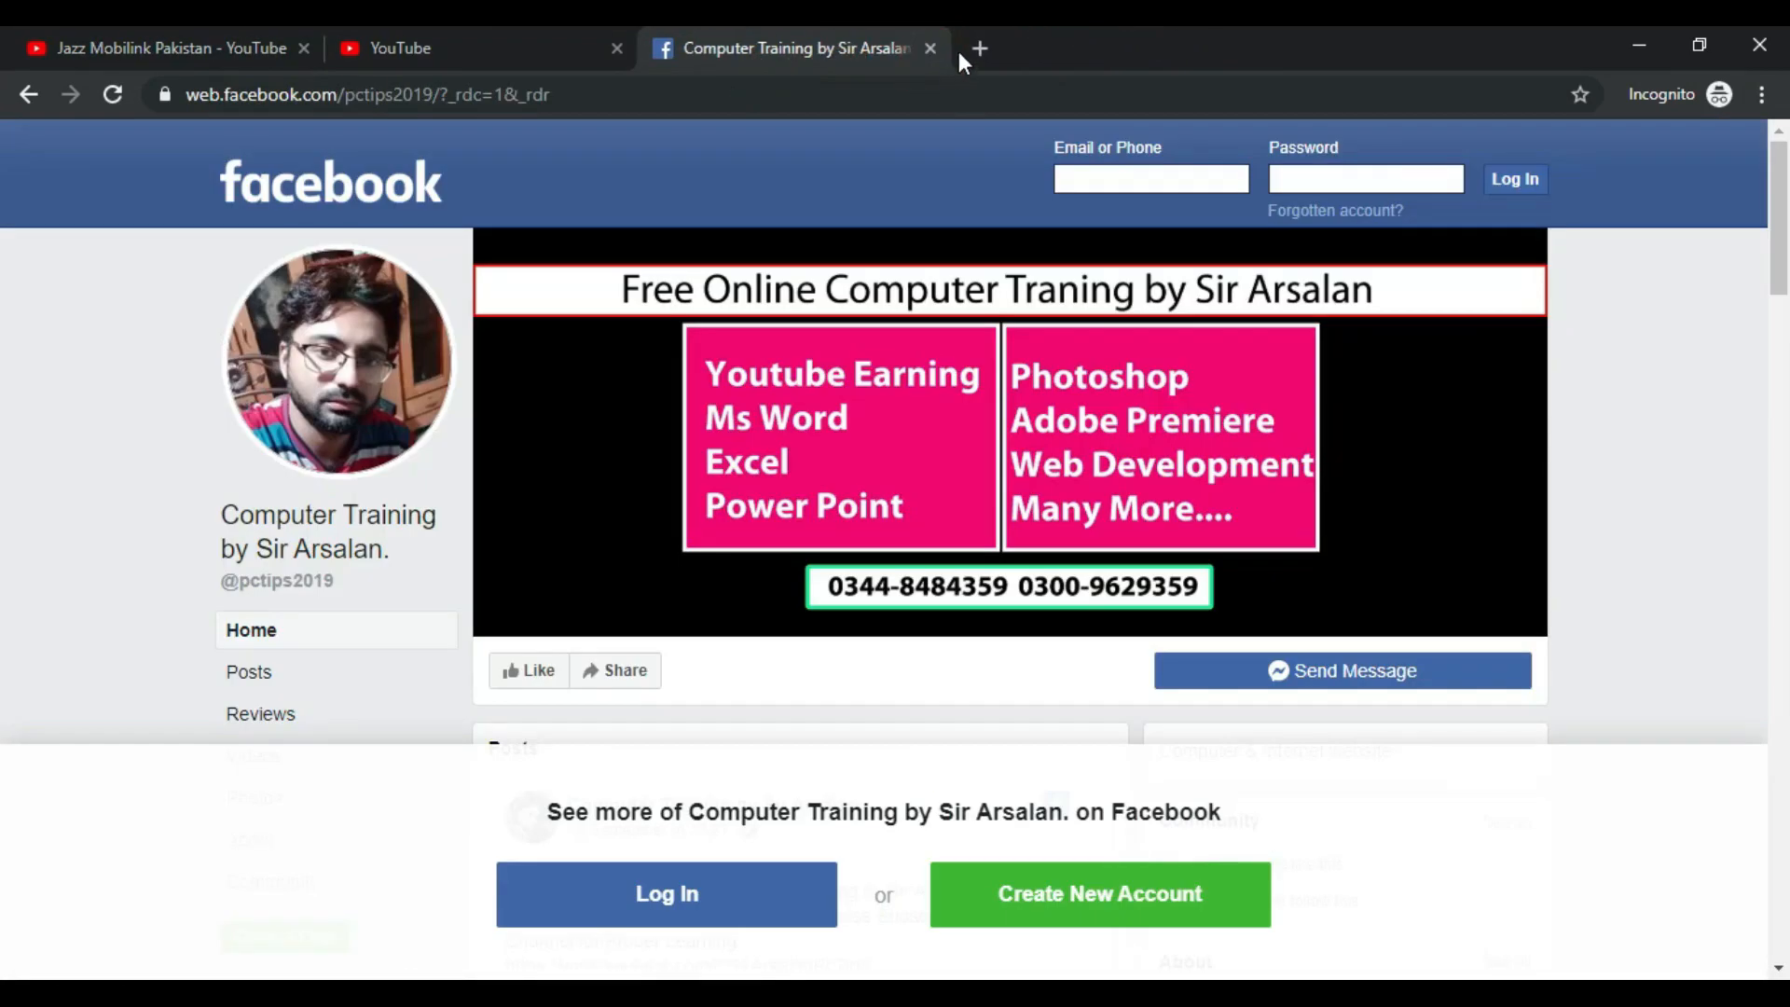
{"action": "left_click", "coordinate": [930, 48]}
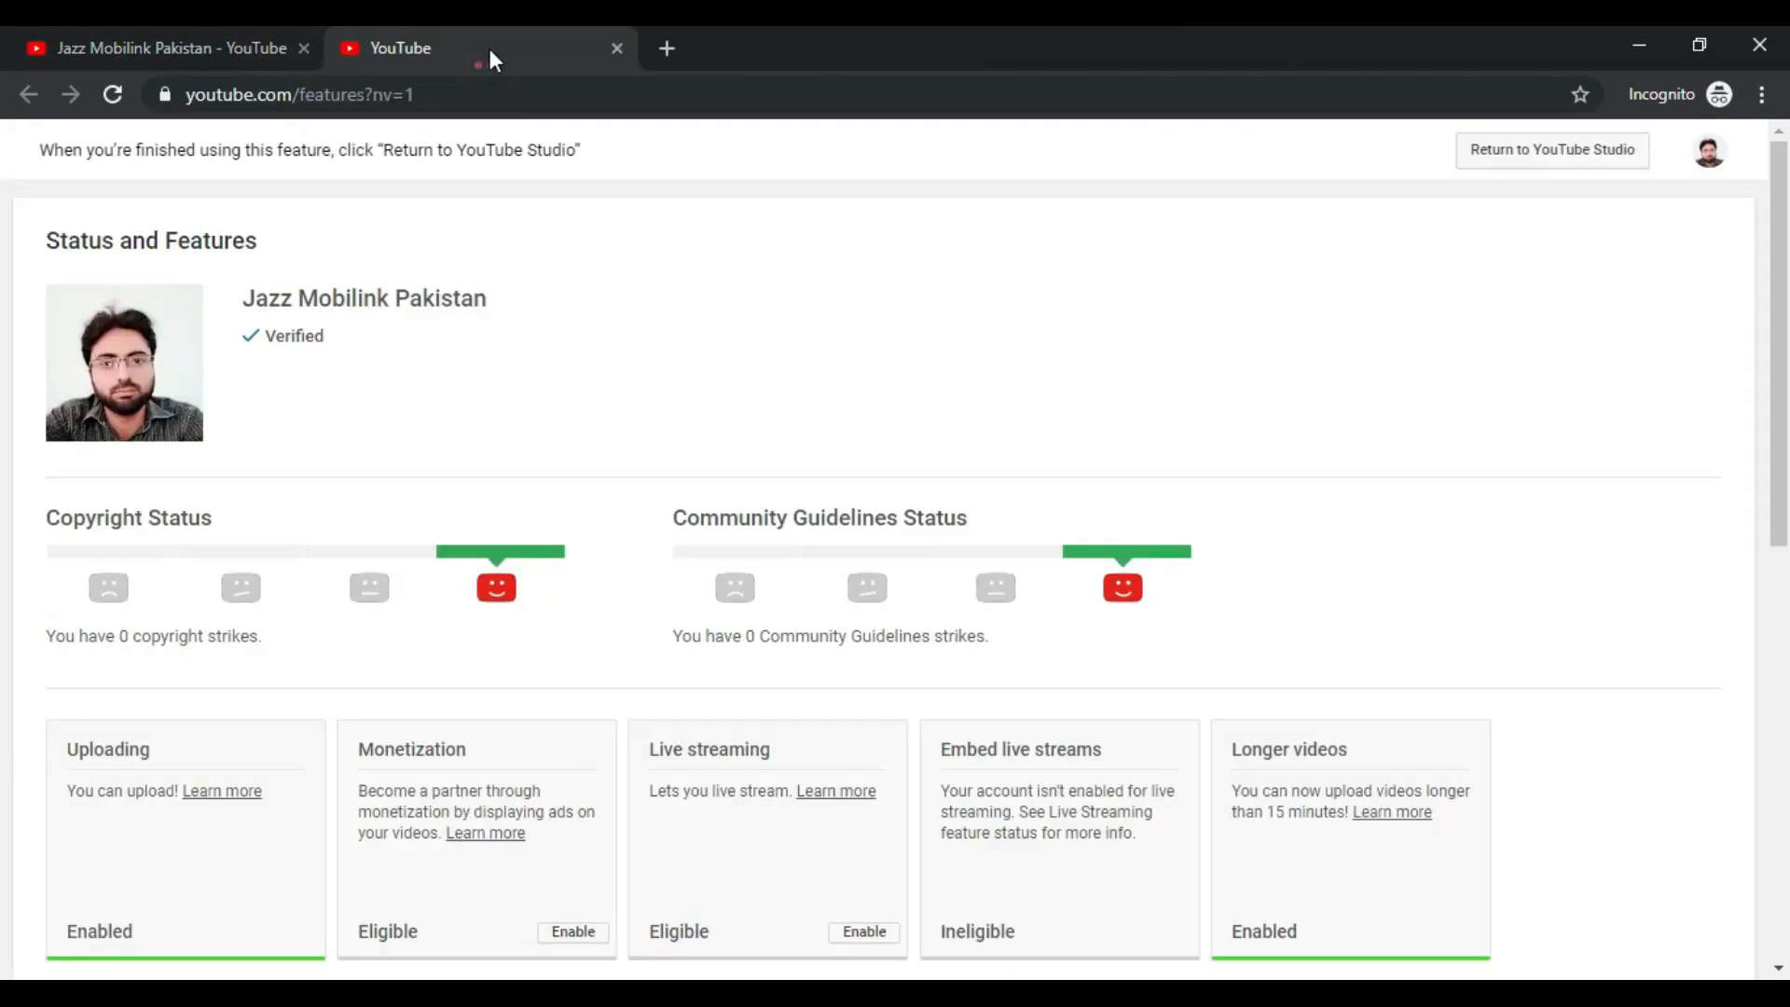
{"action": "left_click", "coordinate": [616, 47]}
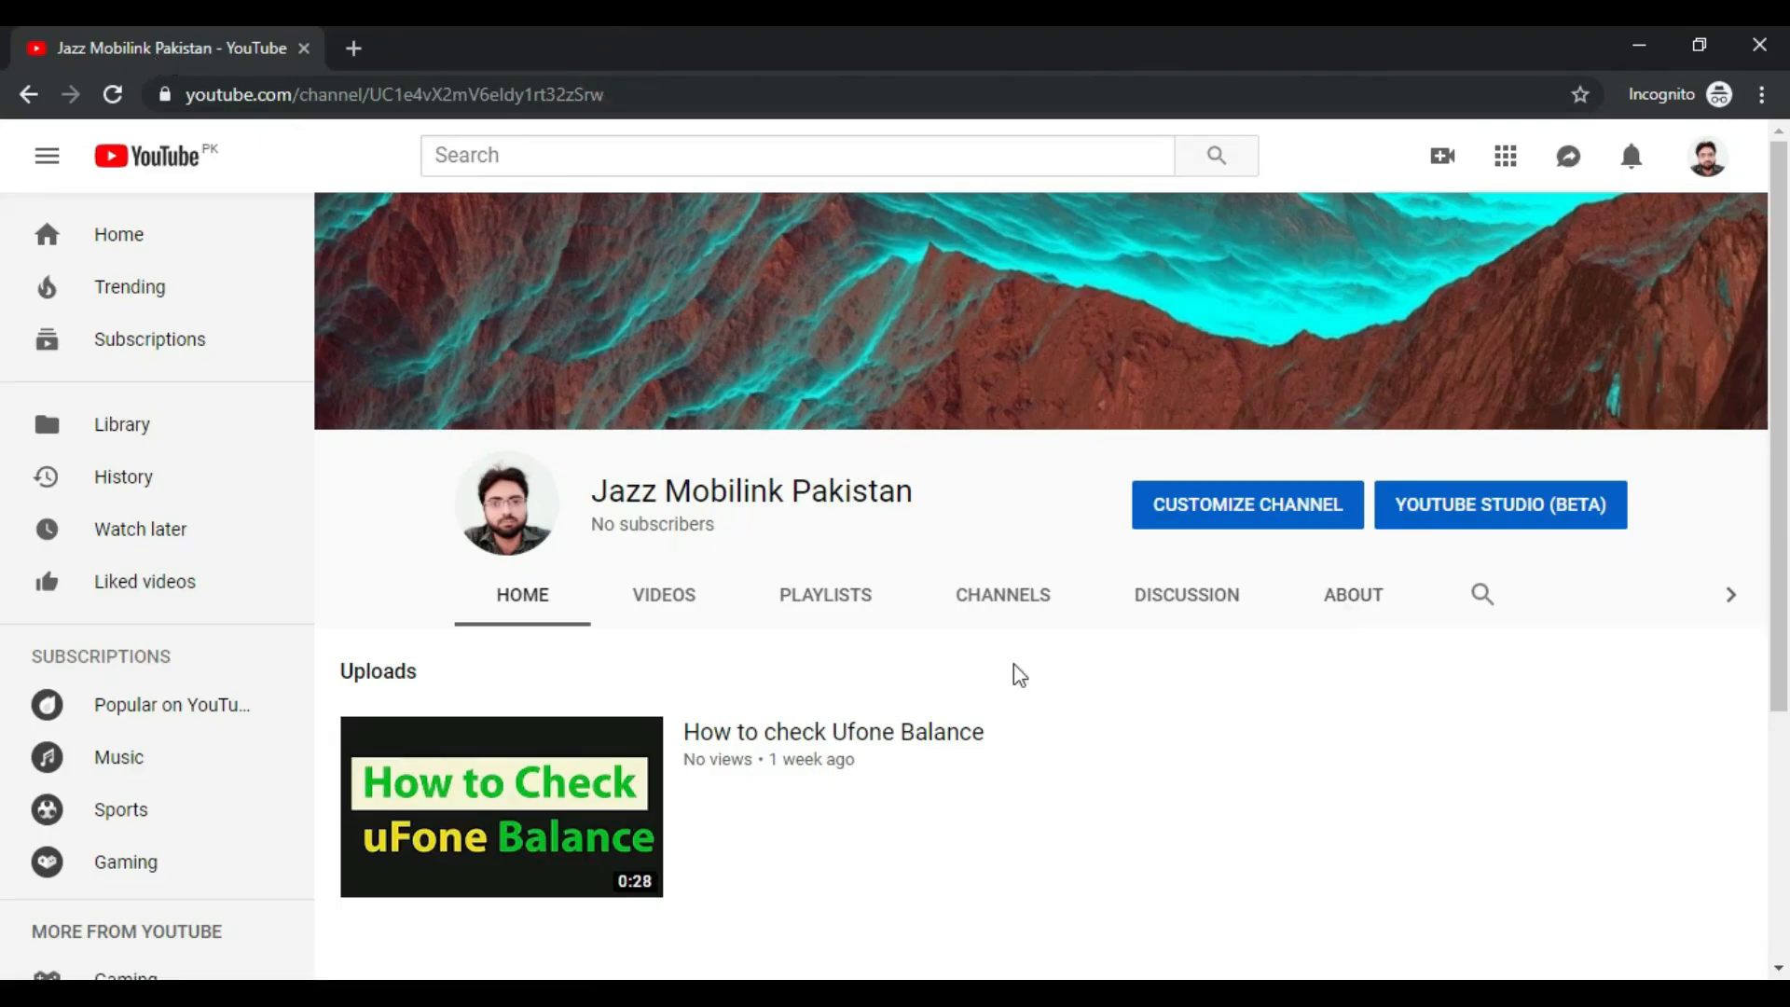
{"action": "left_click", "coordinate": [1583, 518]}
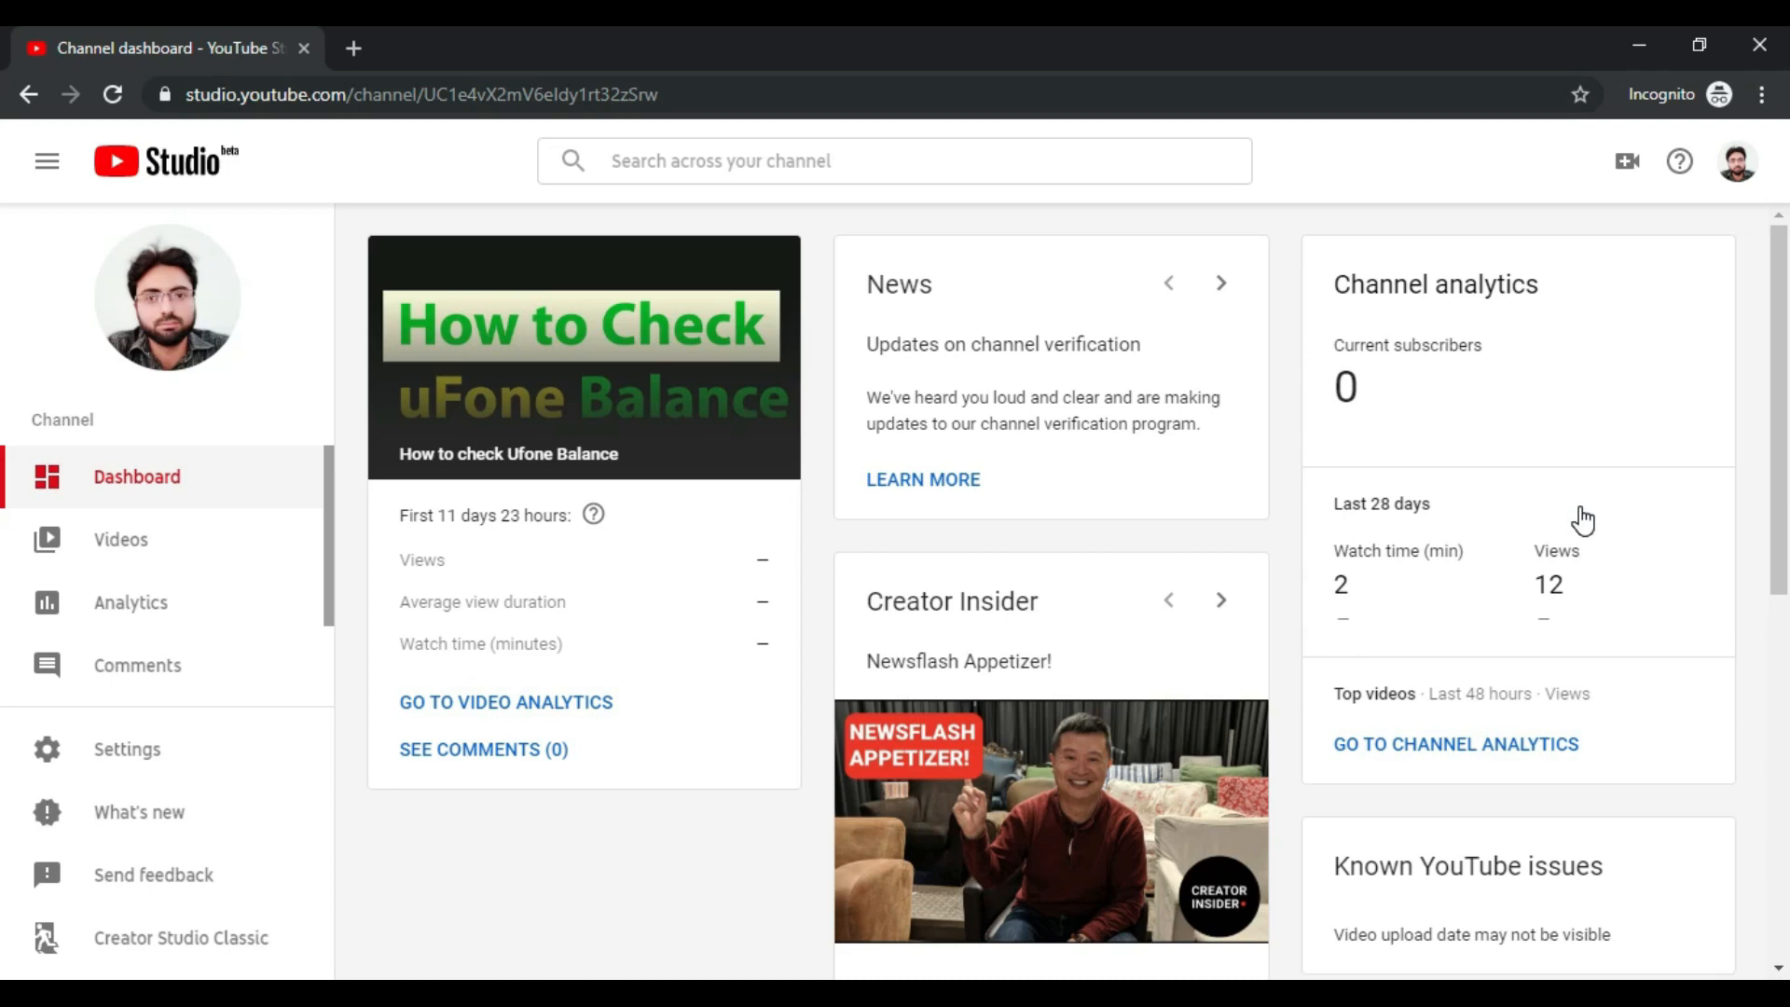
Step: Open Status and features under Other features and highlight the Monetization card heading
{"action": "scroll", "coordinate": [308, 607], "scroll_direction": "down", "scroll_amount": 2}
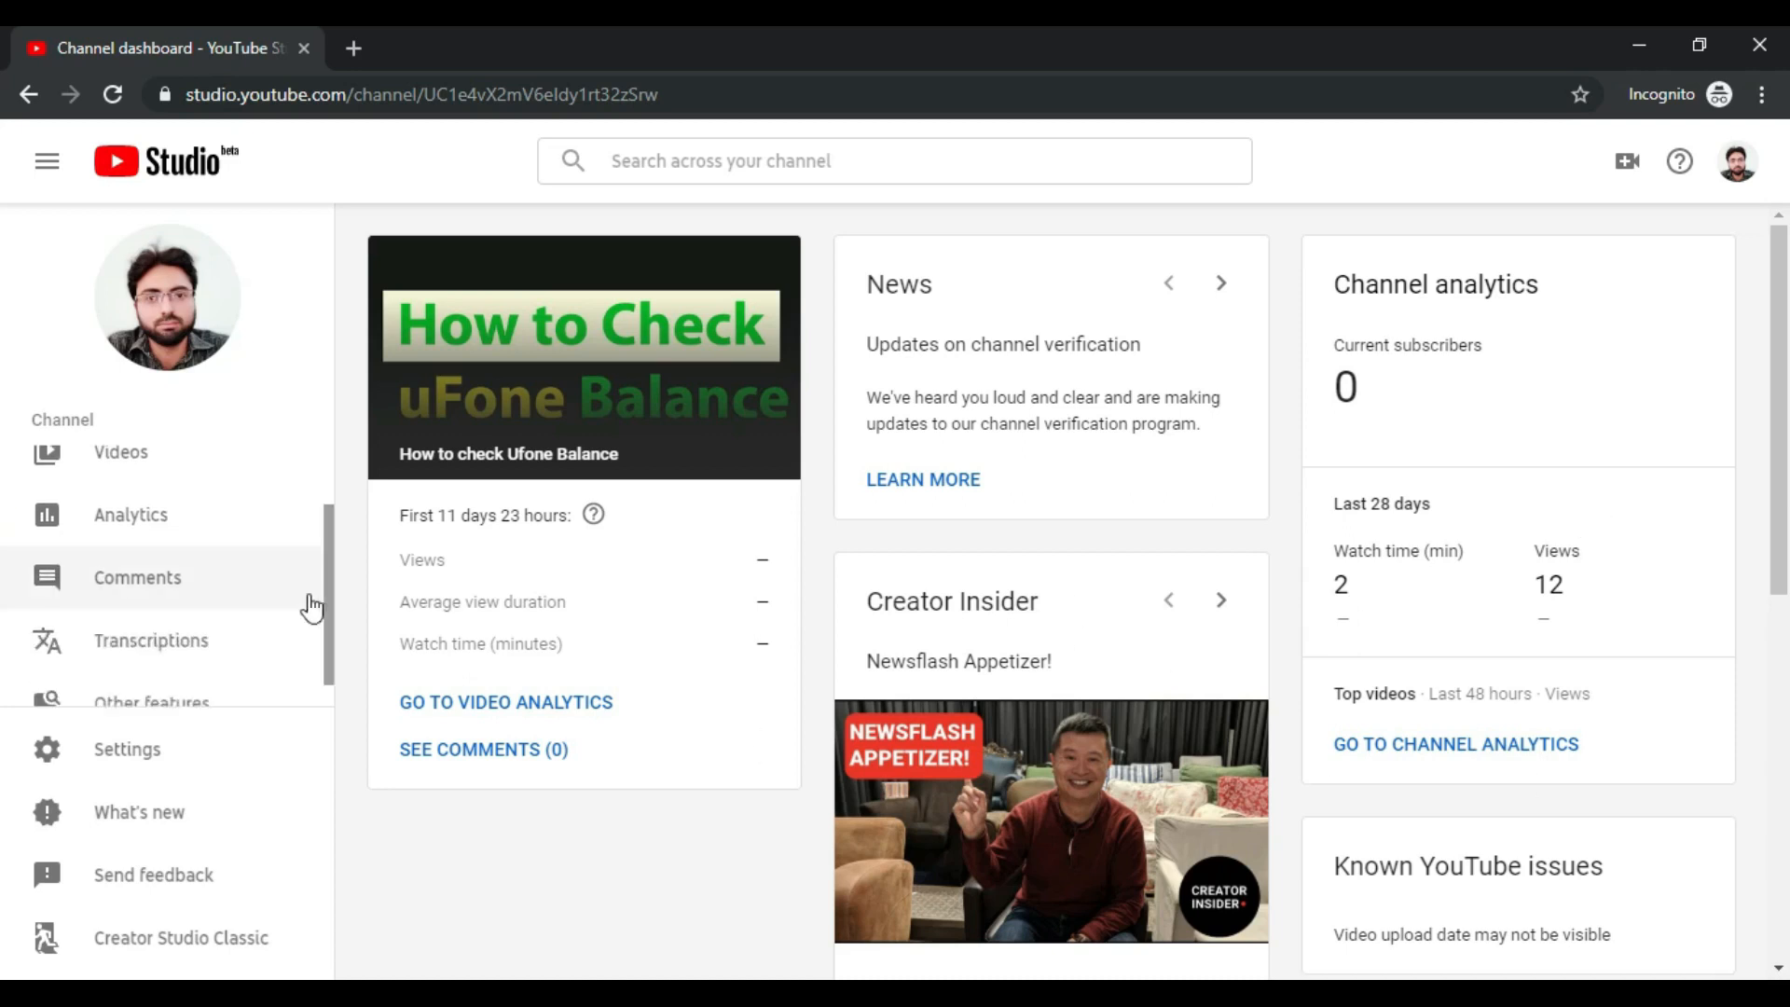
{"action": "scroll", "coordinate": [197, 562], "scroll_direction": "up", "scroll_amount": 1}
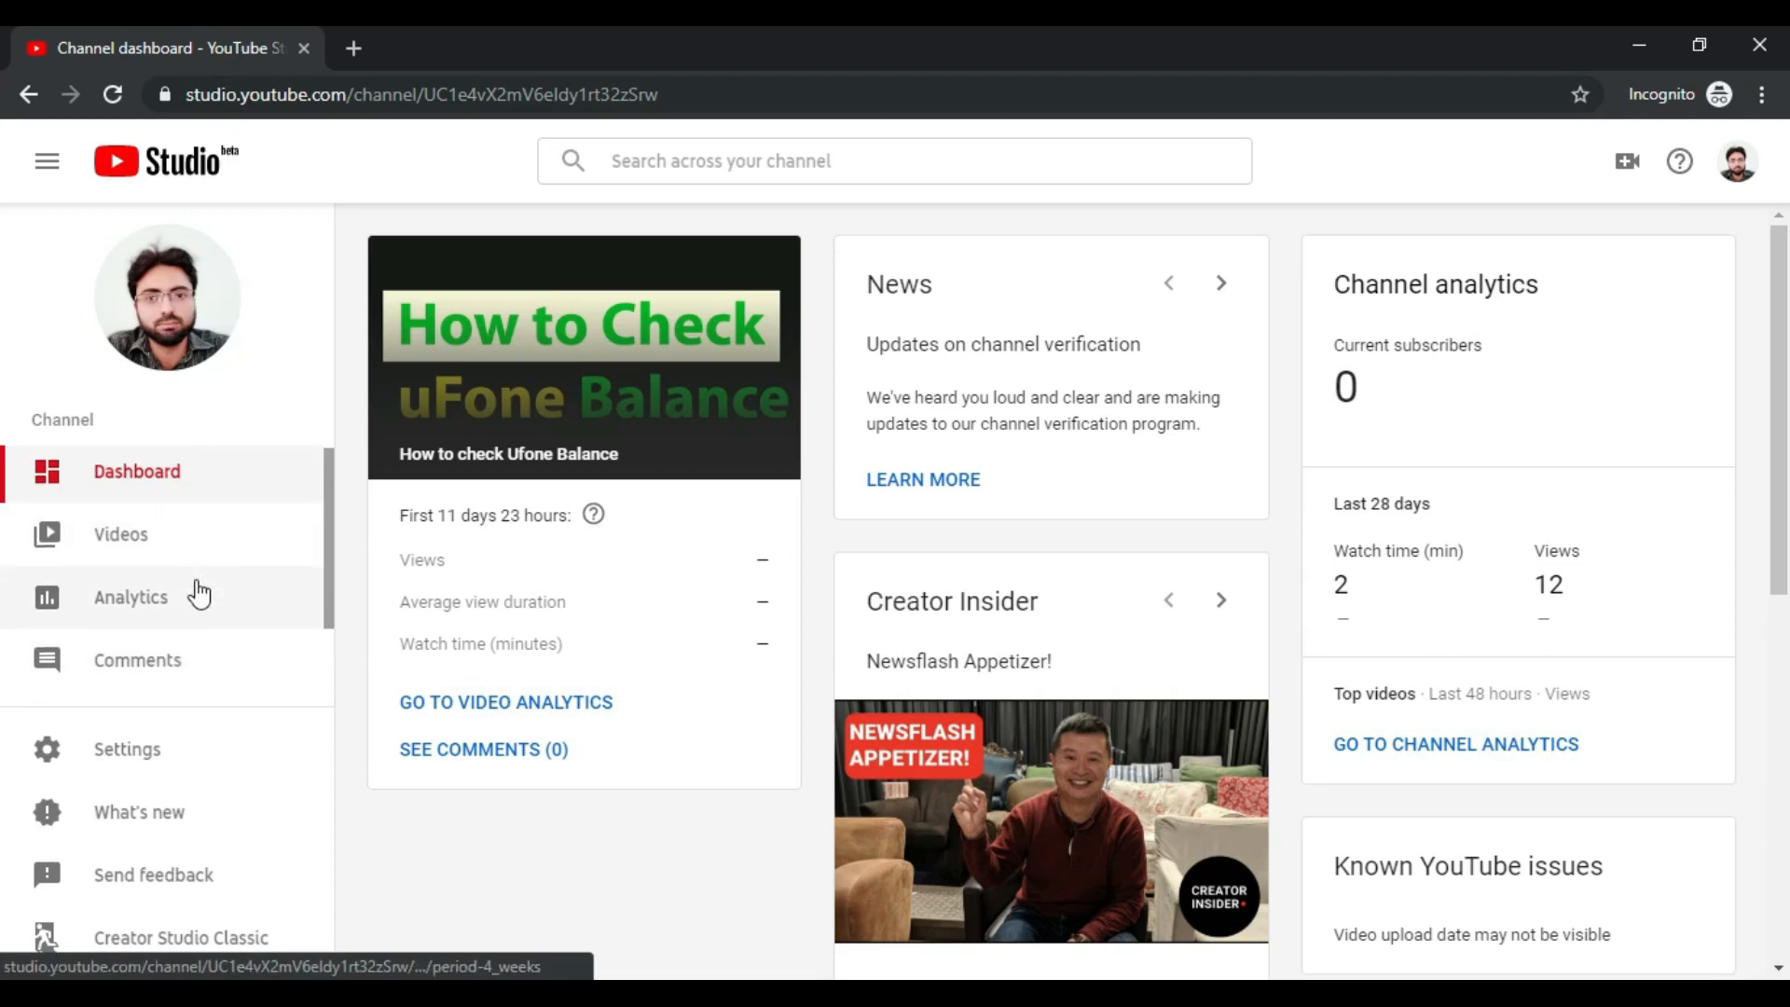
{"action": "scroll", "coordinate": [192, 597], "scroll_direction": "down", "scroll_amount": 2}
{"action": "mouse_move", "coordinate": [179, 690]}
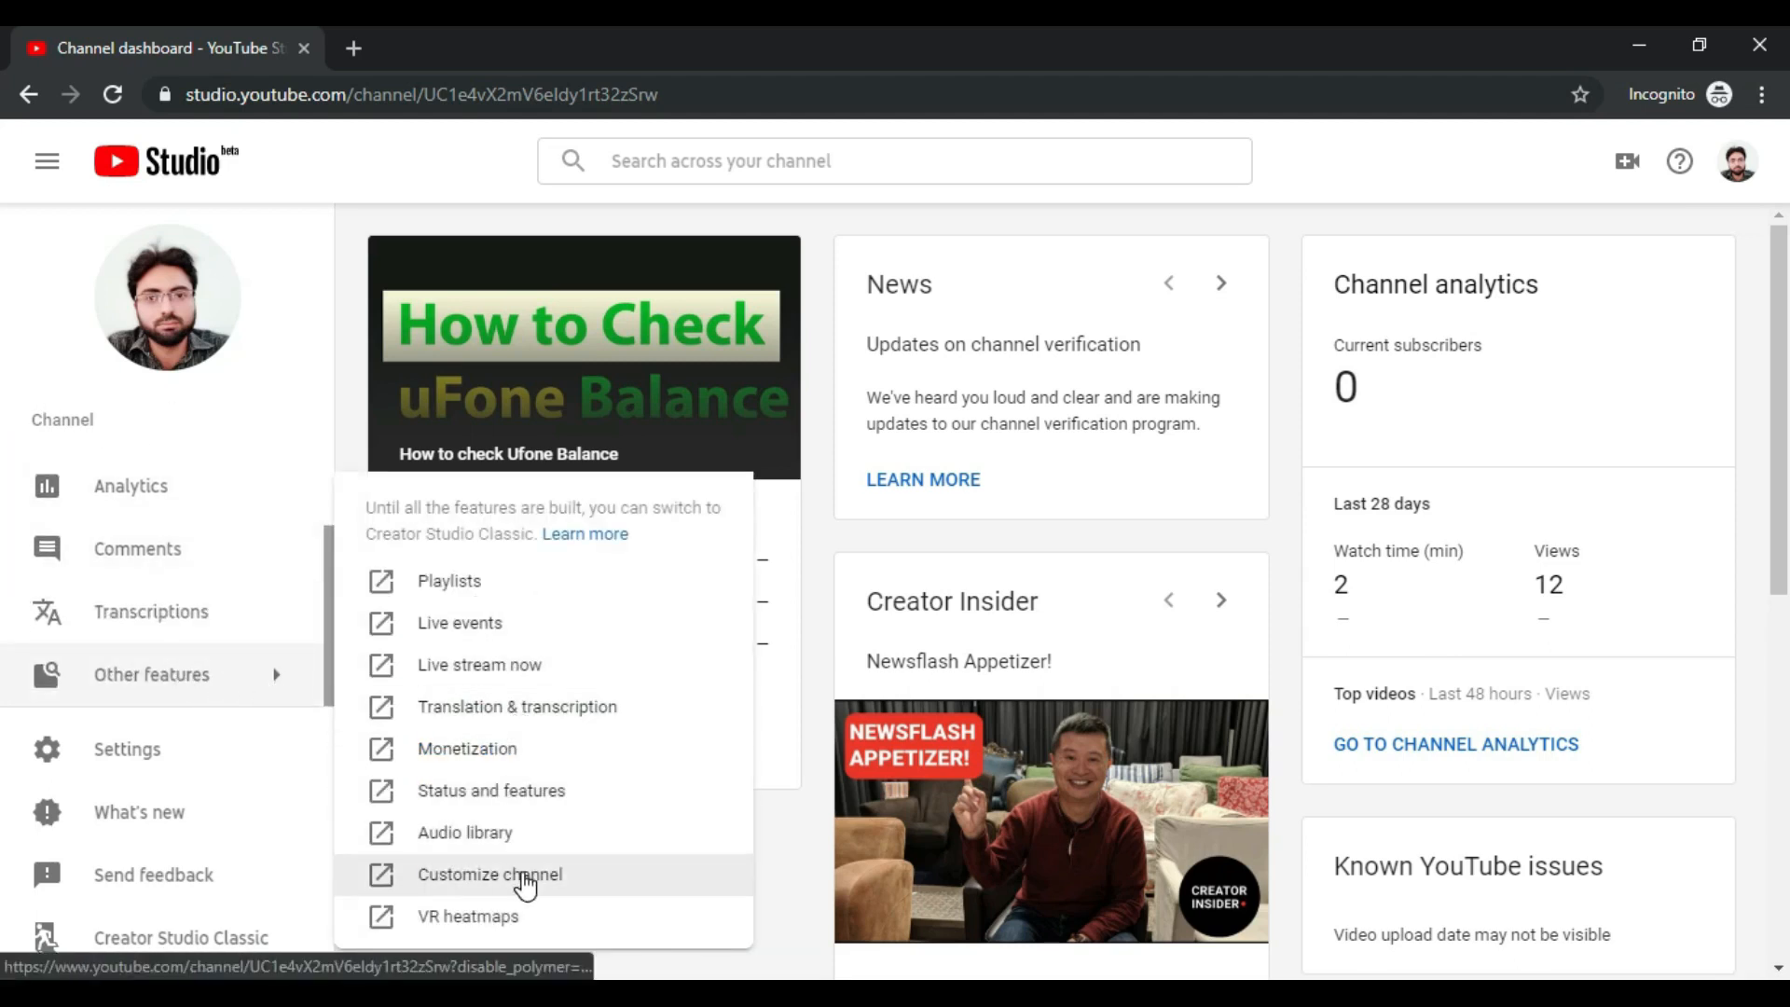
{"action": "left_click", "coordinate": [526, 809]}
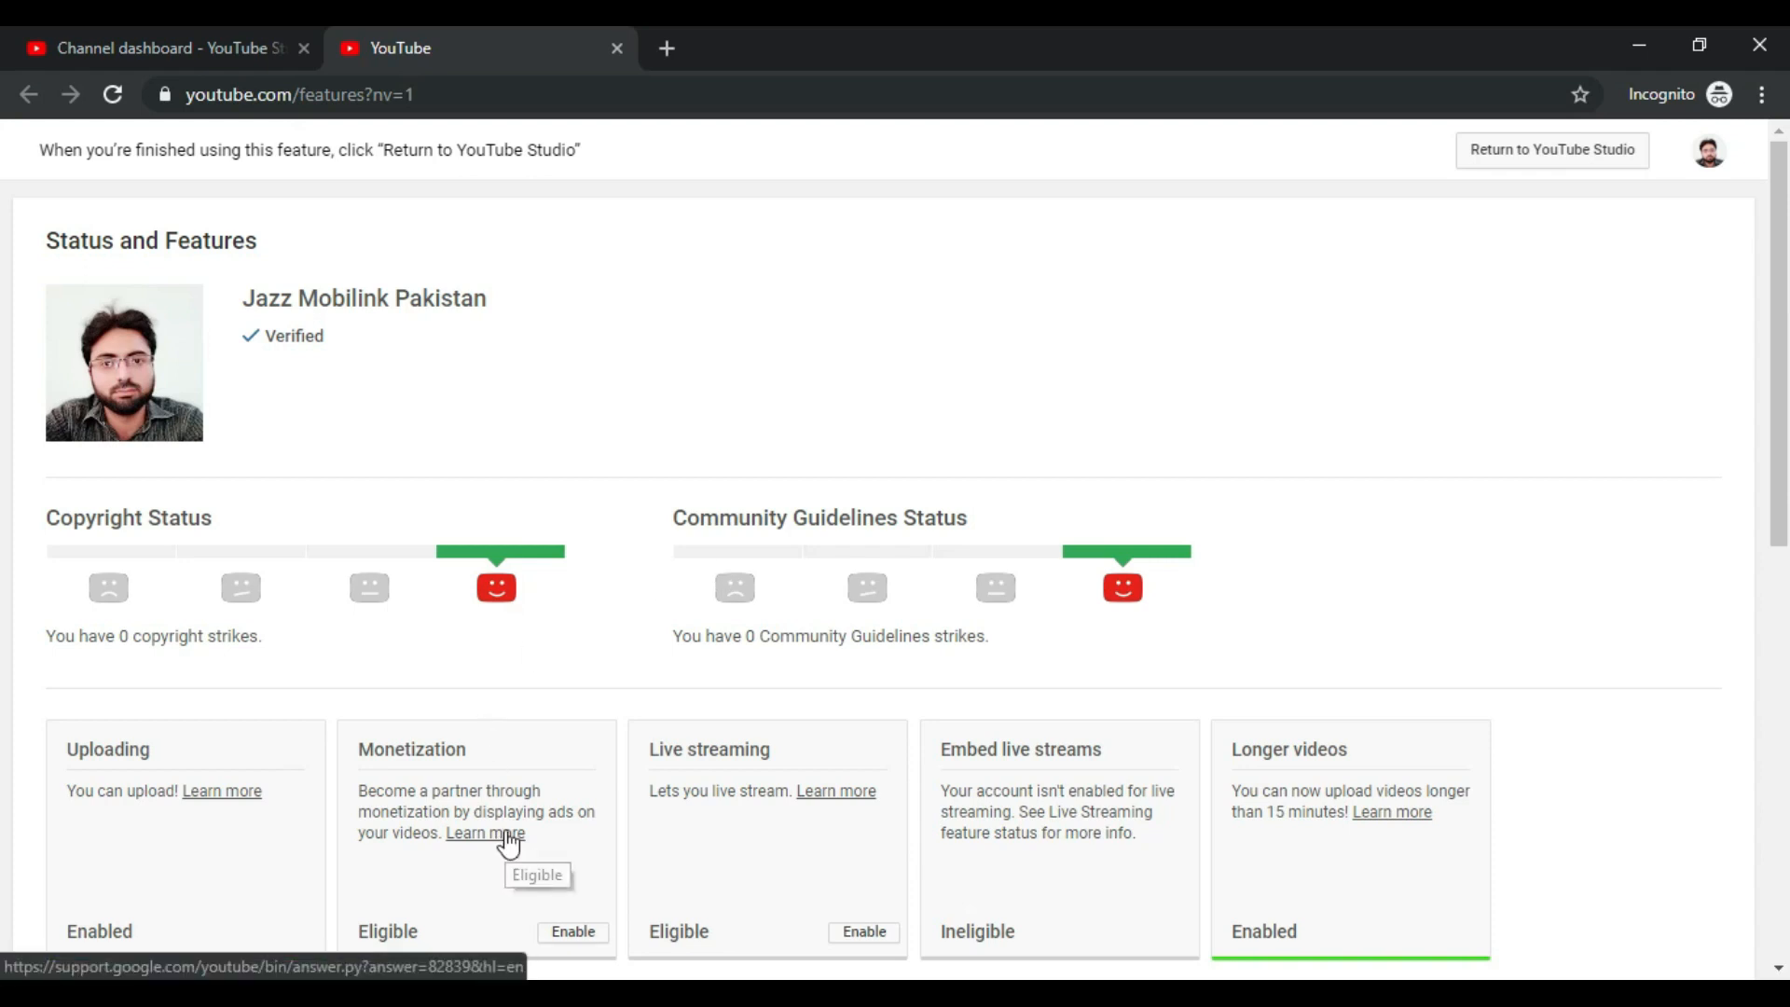
{"action": "scroll", "coordinate": [544, 591], "scroll_direction": "down", "scroll_amount": 1}
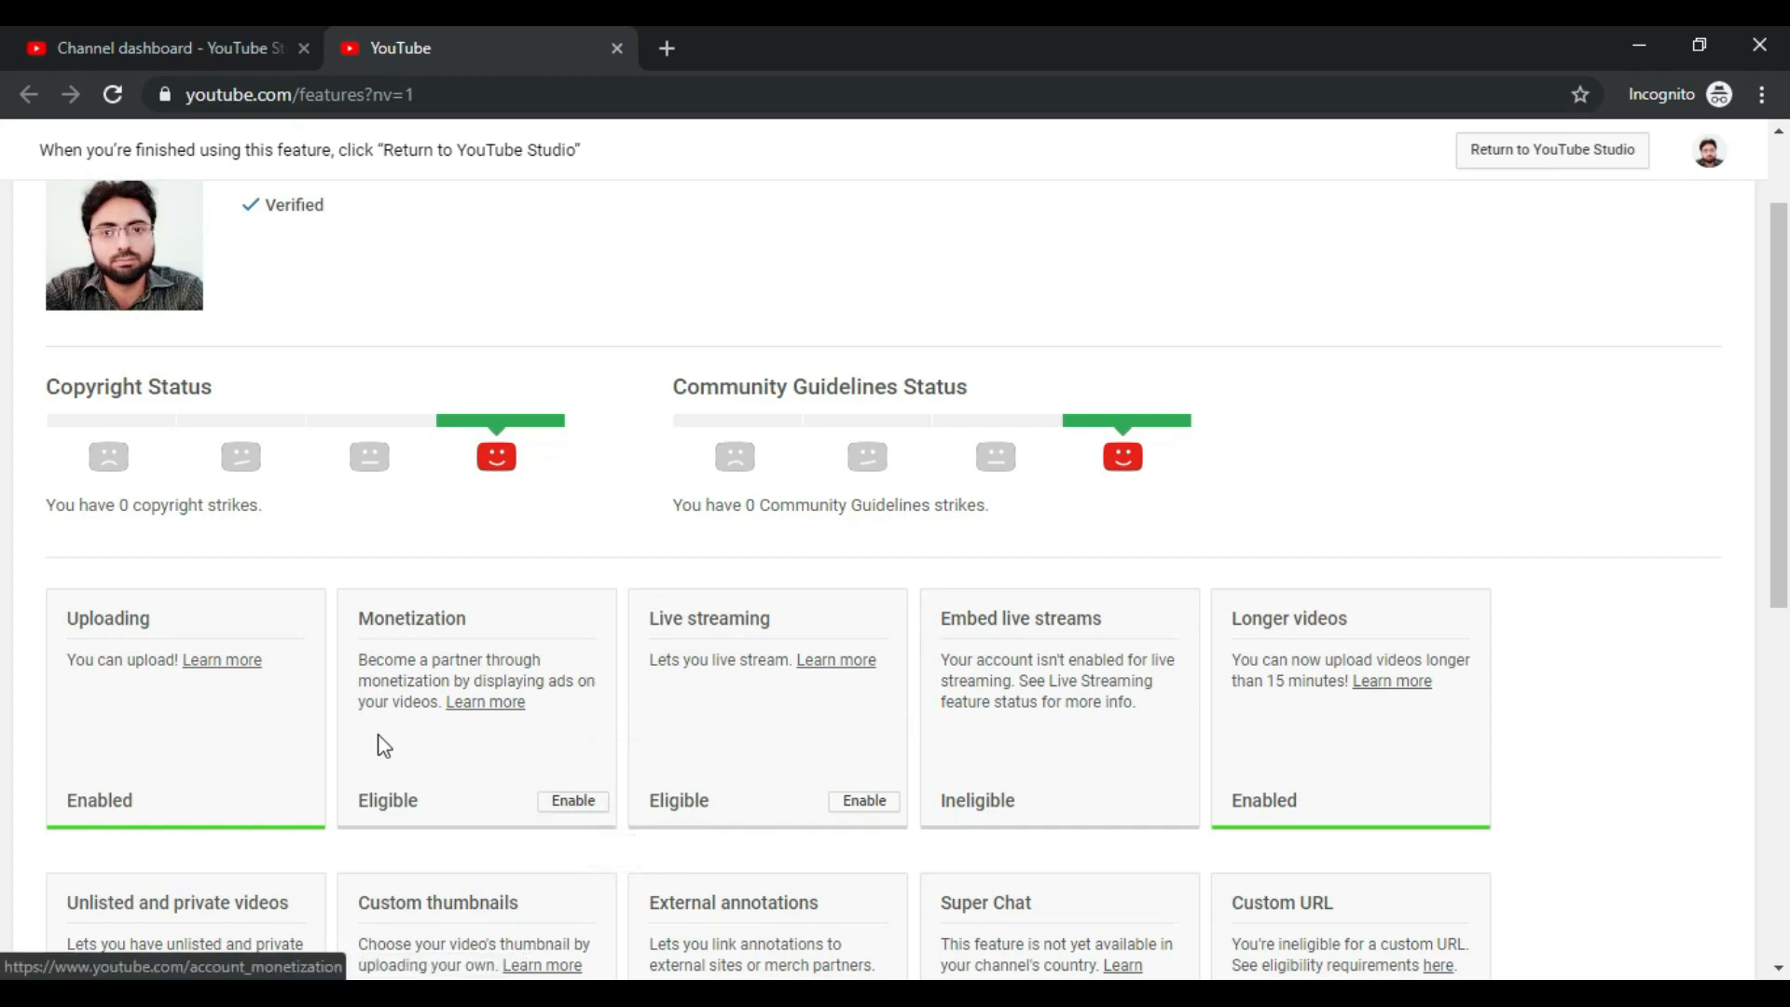
{"action": "left_click_drag", "start_coordinate": [362, 619], "coordinate": [522, 627]}
{"action": "left_click", "coordinate": [516, 616]}
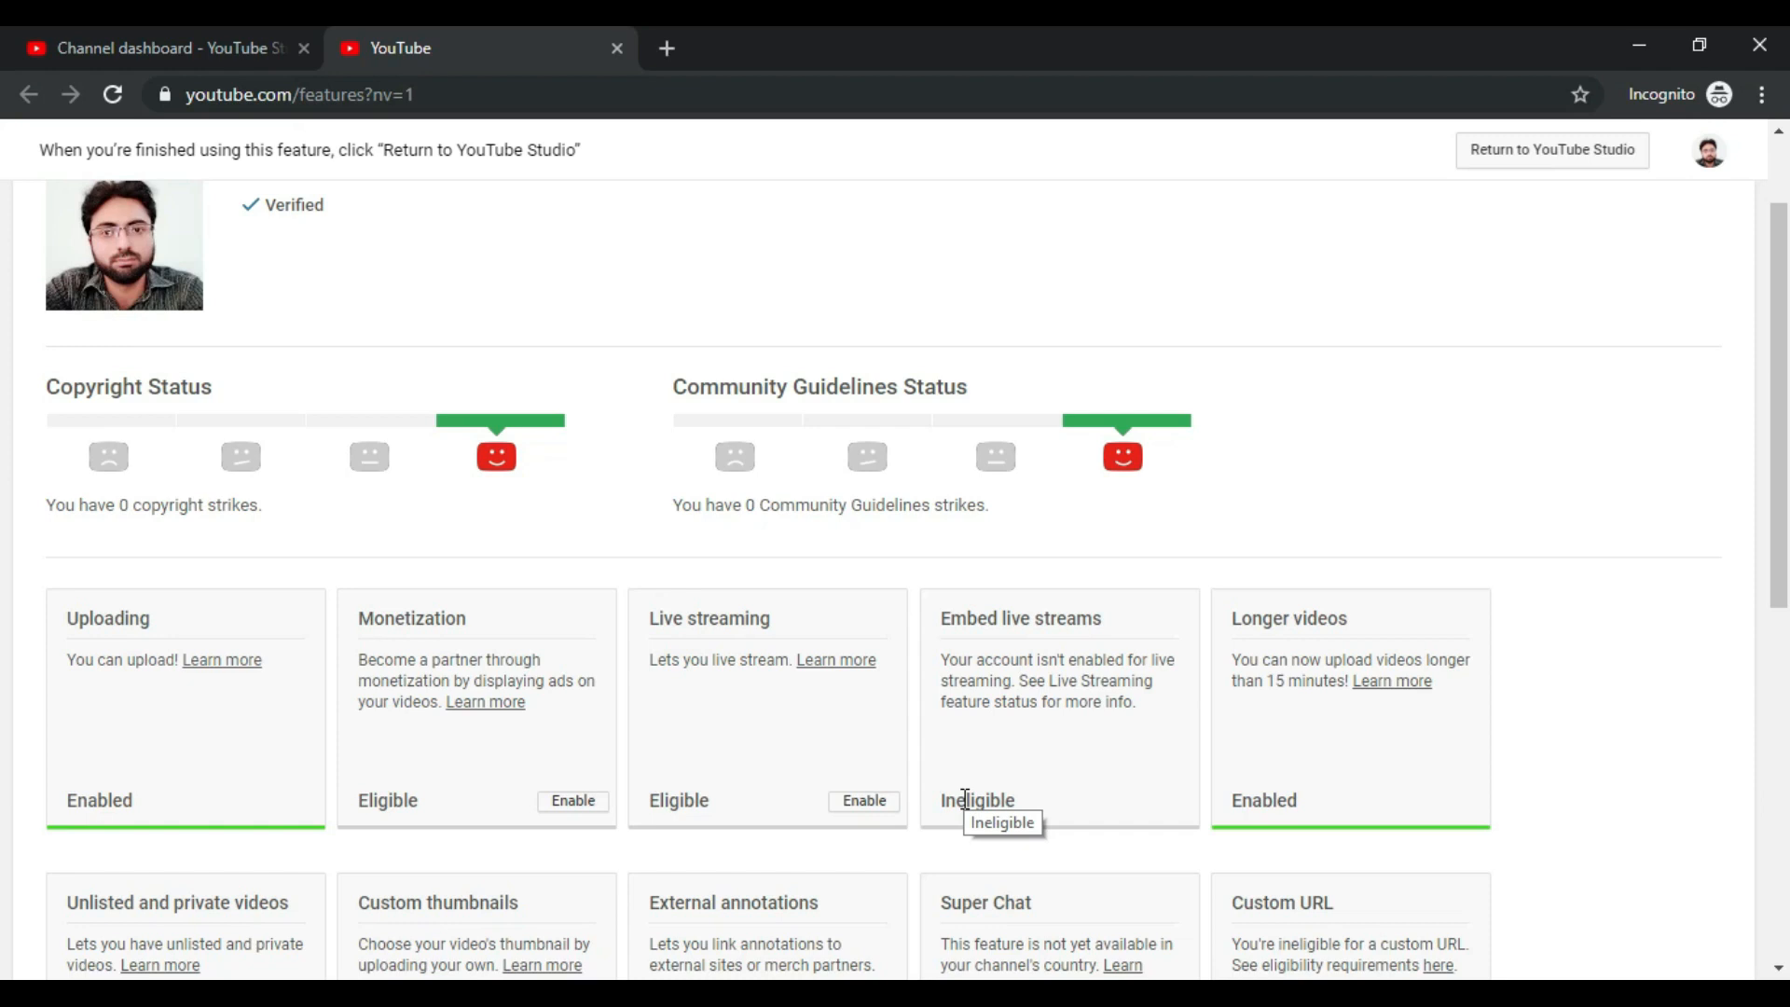
Step: Enable monetization from the Monetization card to reach the application page
{"action": "left_click", "coordinate": [572, 801]}
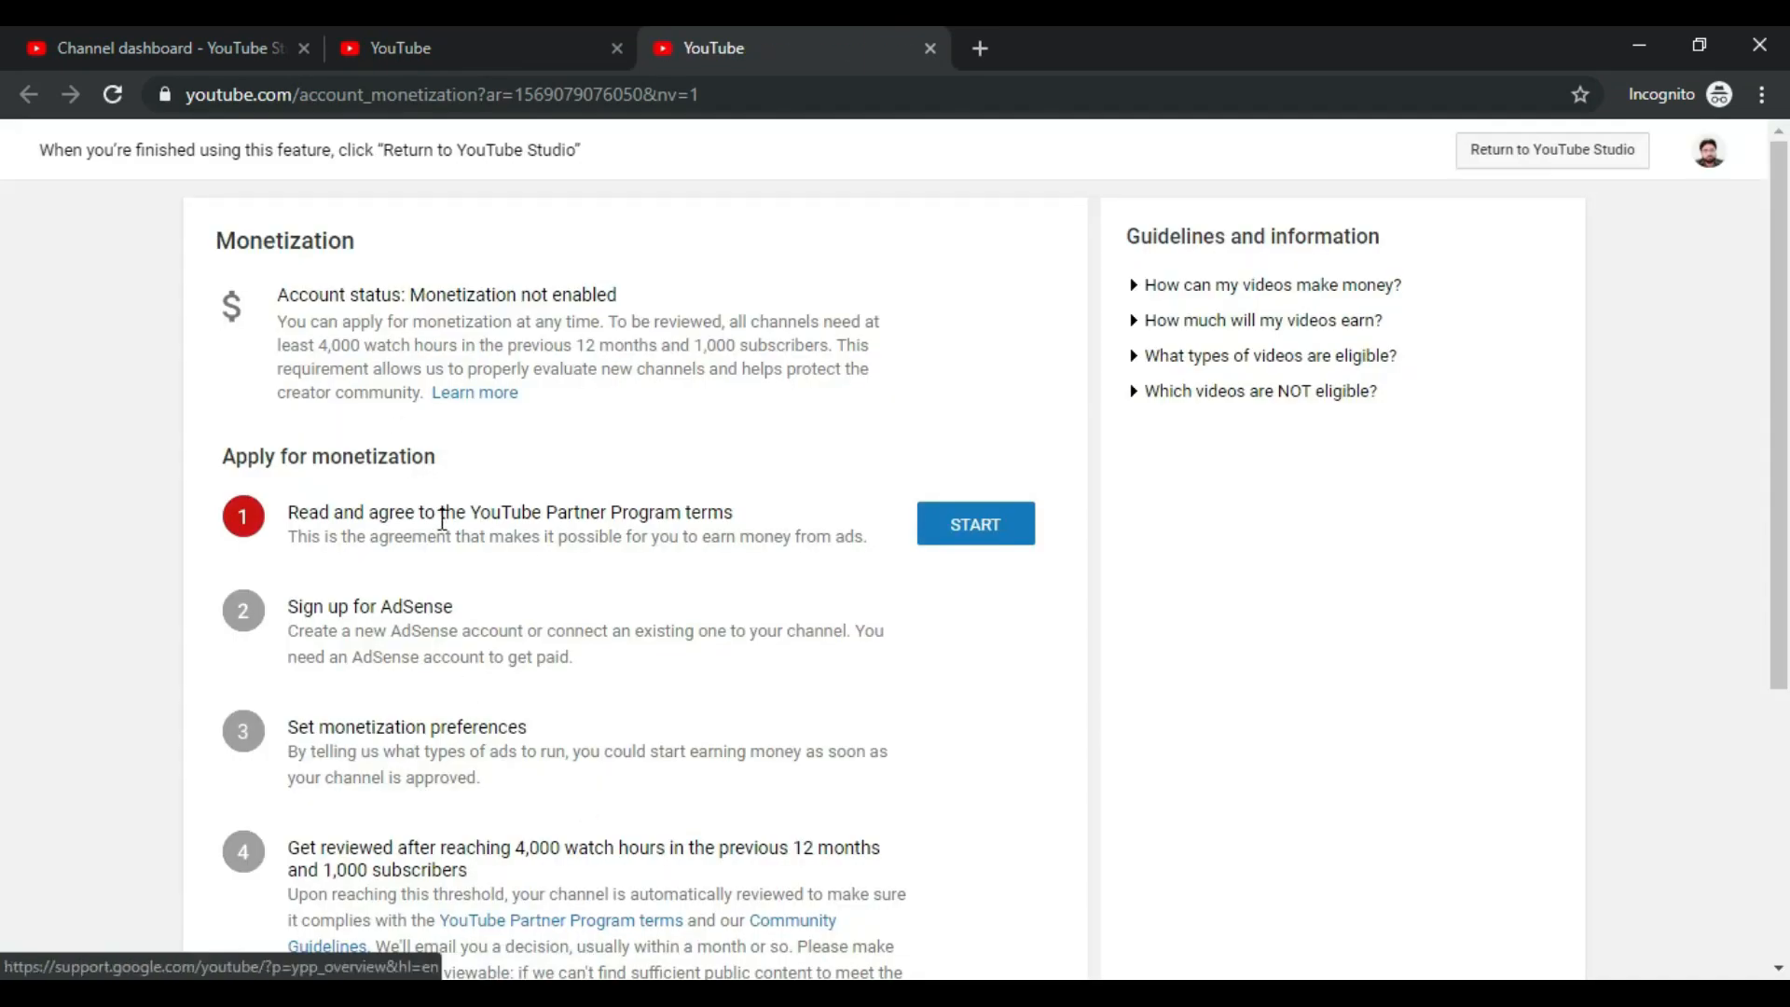
{"action": "left_click", "coordinate": [442, 31]}
{"action": "left_click", "coordinate": [764, 37]}
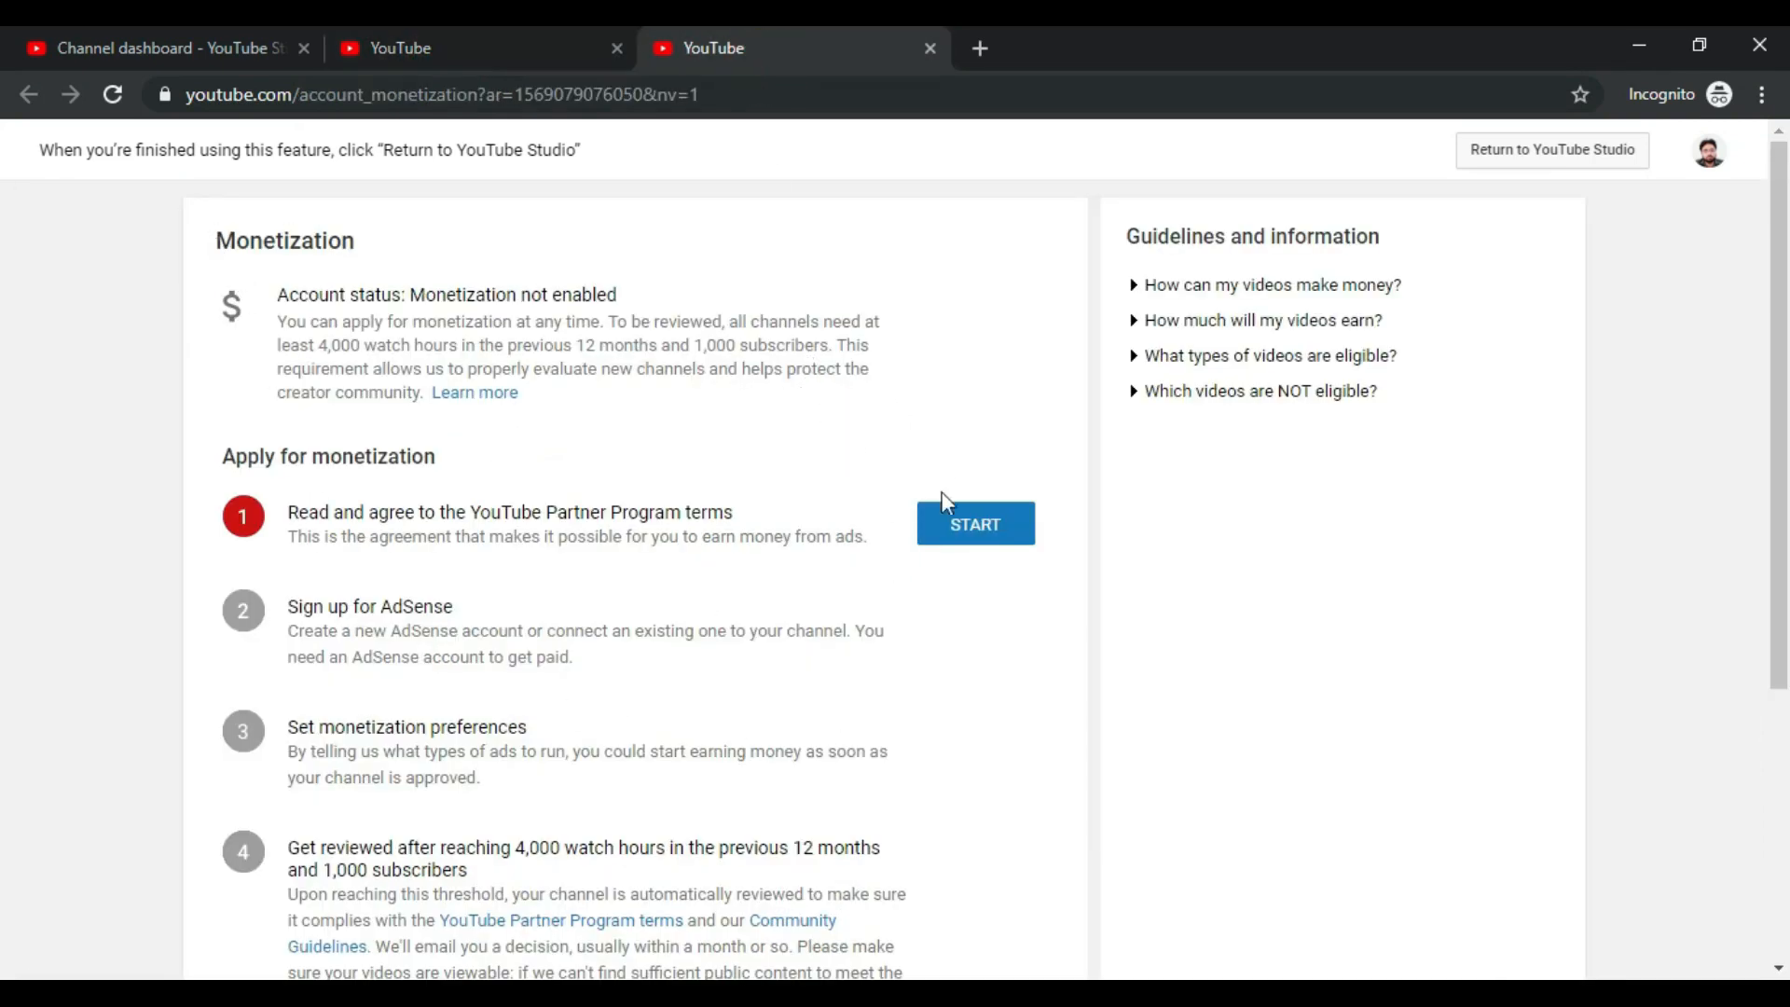
{"action": "scroll", "coordinate": [943, 559], "scroll_direction": "down", "scroll_amount": 4}
{"action": "scroll", "coordinate": [942, 563], "scroll_direction": "up", "scroll_amount": 4}
Step: Highlight the account status and the 4,000 watch hours and 1,000 subscribers requirement
{"action": "left_click_drag", "start_coordinate": [281, 297], "coordinate": [393, 294]}
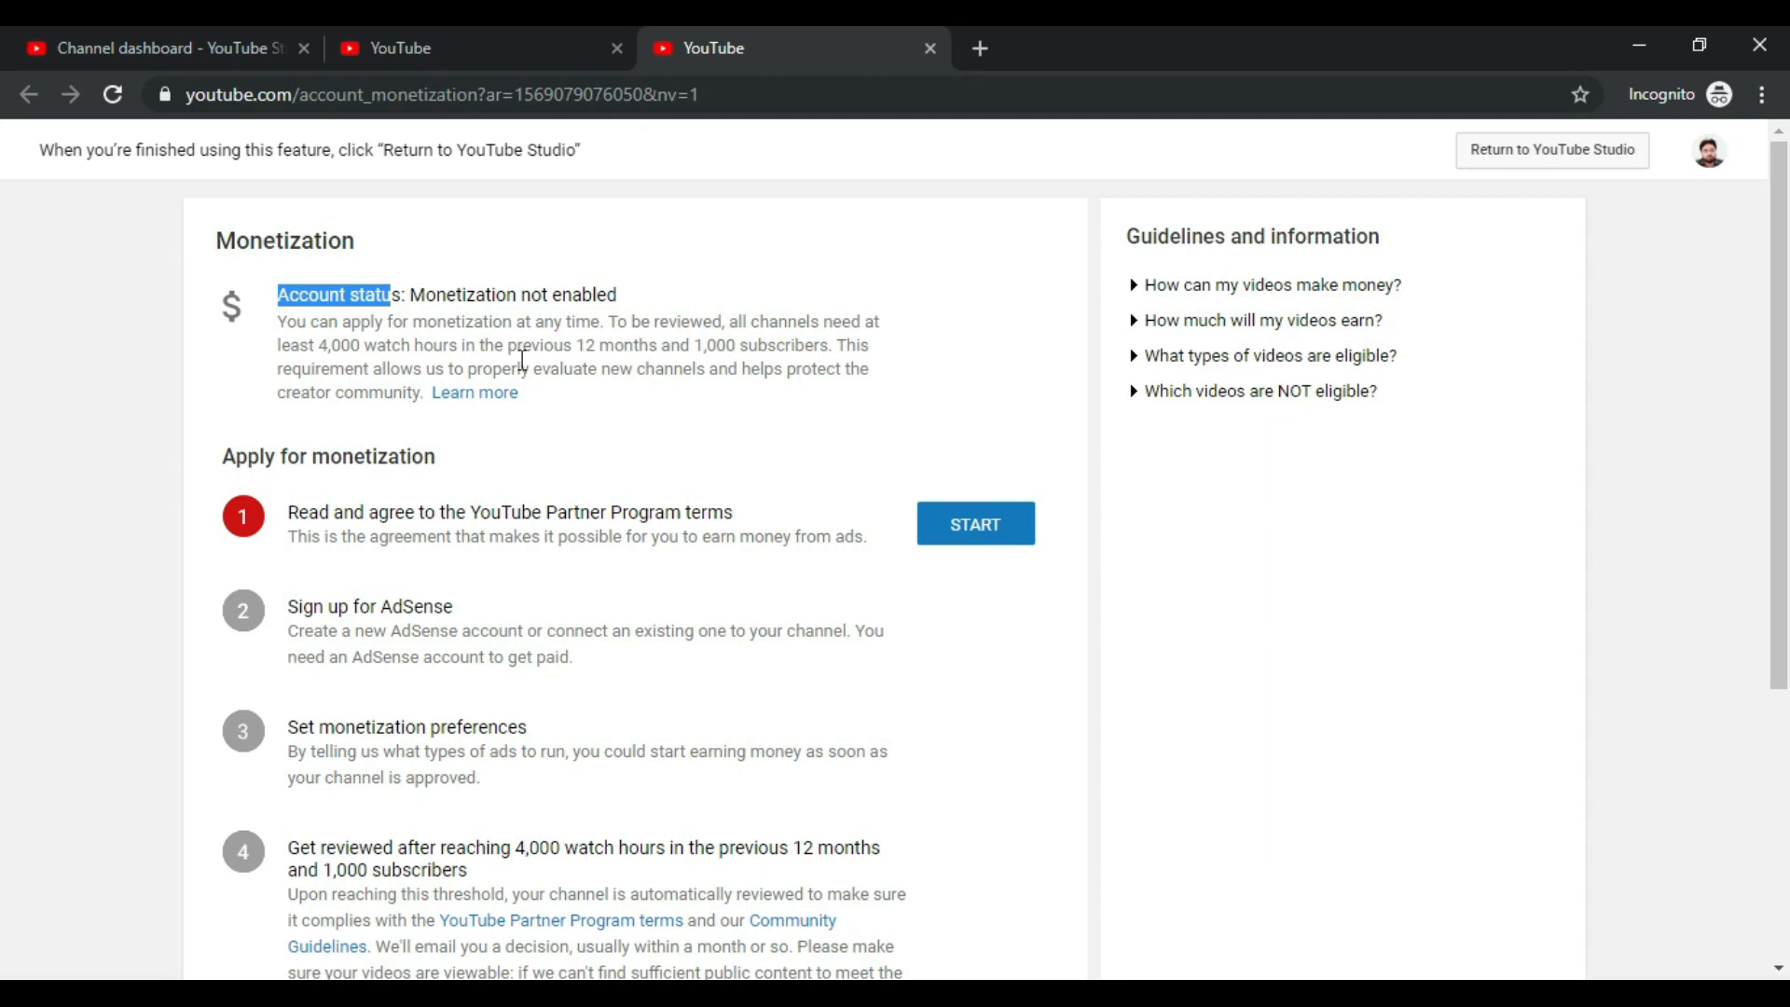
{"action": "left_click_drag", "start_coordinate": [320, 344], "coordinate": [758, 363]}
{"action": "scroll", "coordinate": [761, 370], "scroll_direction": "down", "scroll_amount": 2}
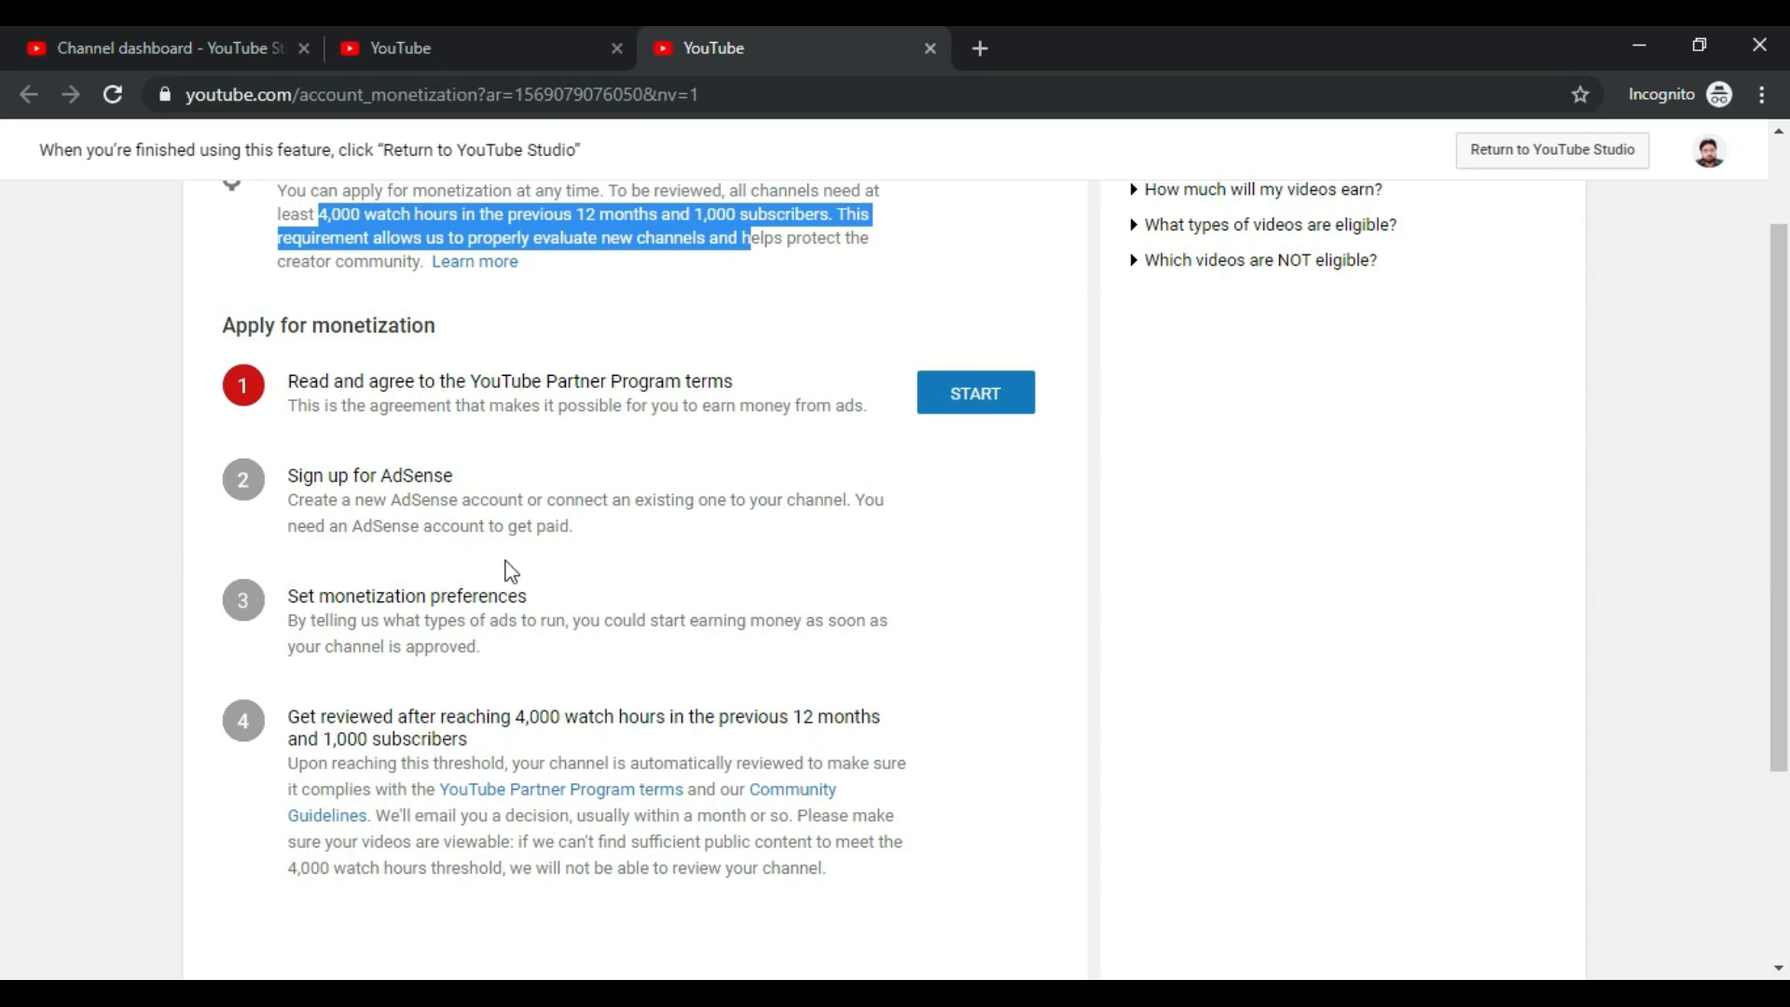
{"action": "scroll", "coordinate": [514, 573], "scroll_direction": "up", "scroll_amount": 2}
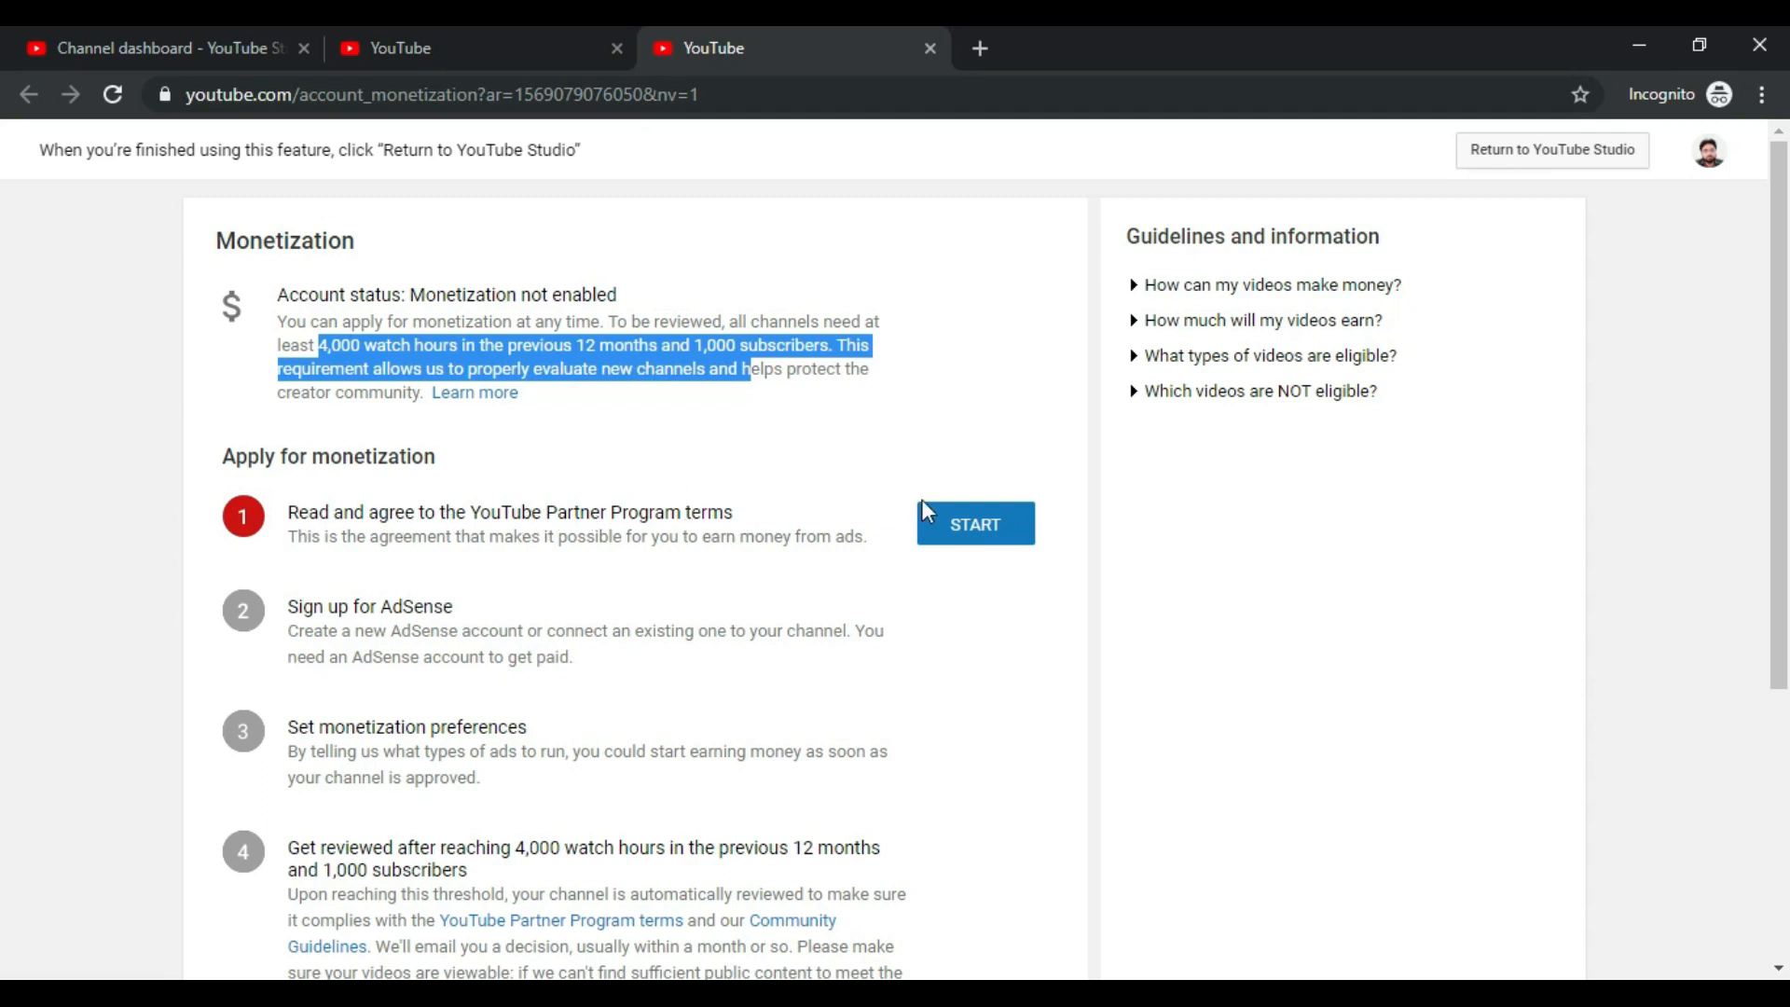
Step: Start step 1, review the Partner Program terms, tick all three agreements and accept
{"action": "left_click", "coordinate": [1000, 530]}
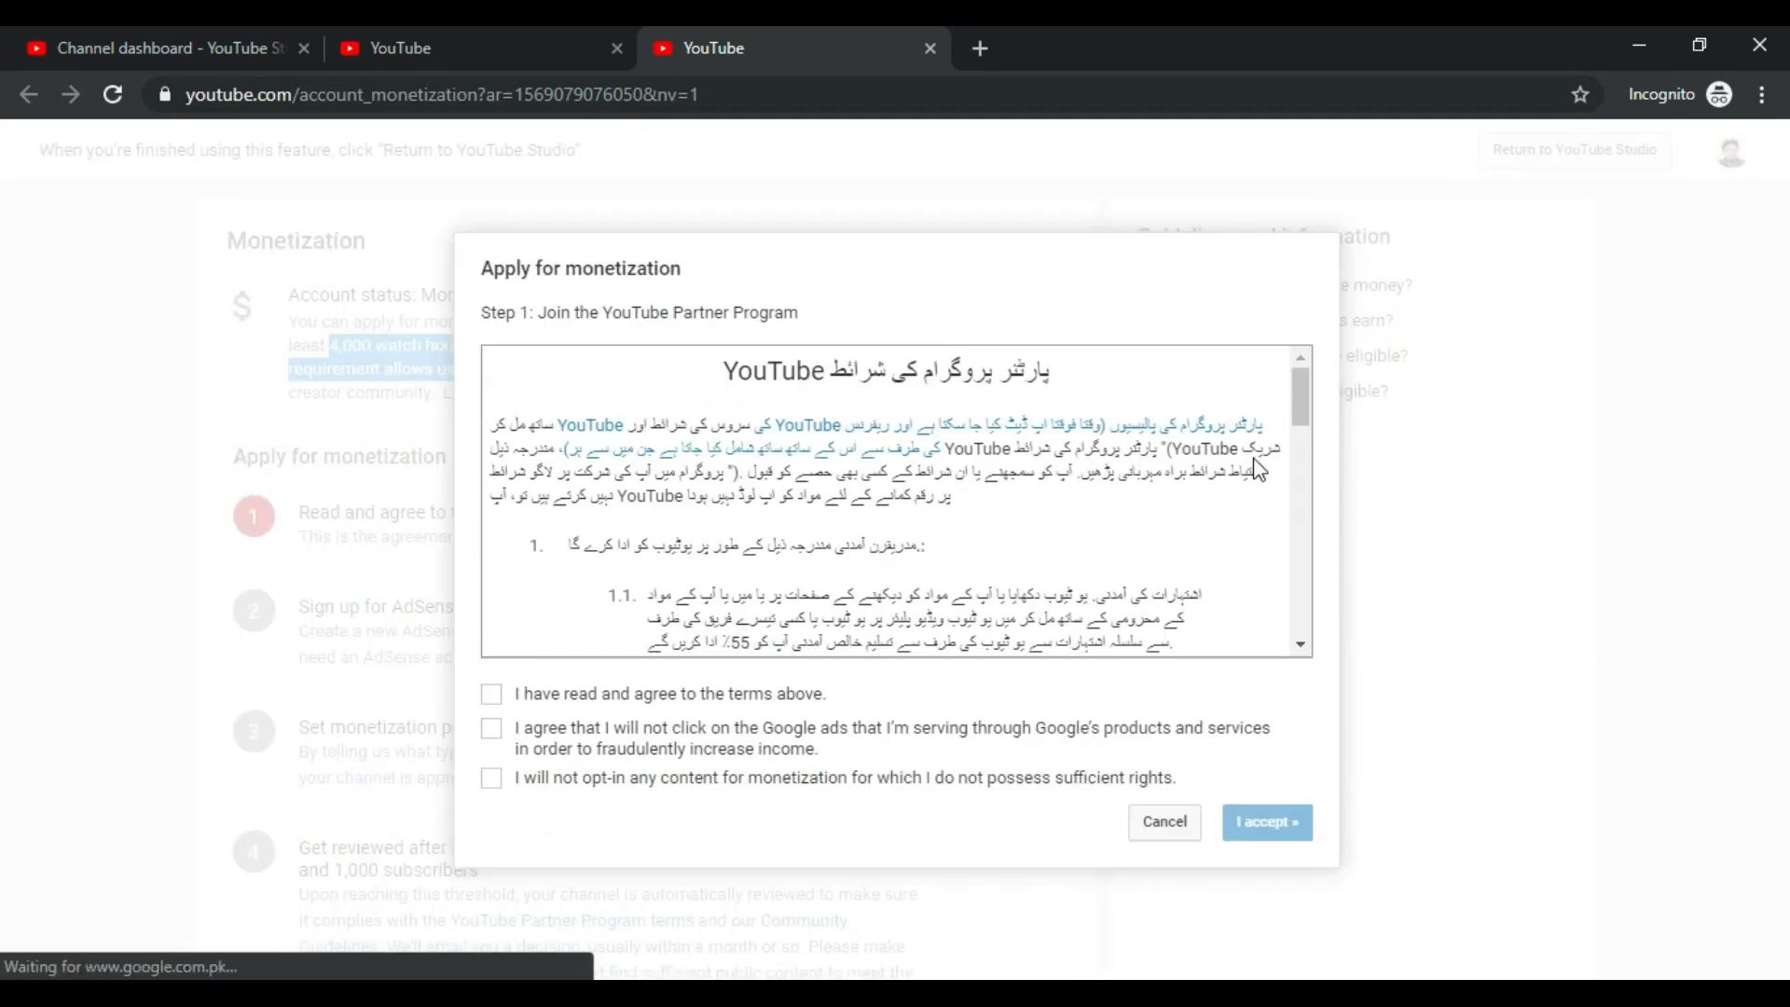
{"action": "left_click_drag", "start_coordinate": [1302, 389], "coordinate": [1313, 626]}
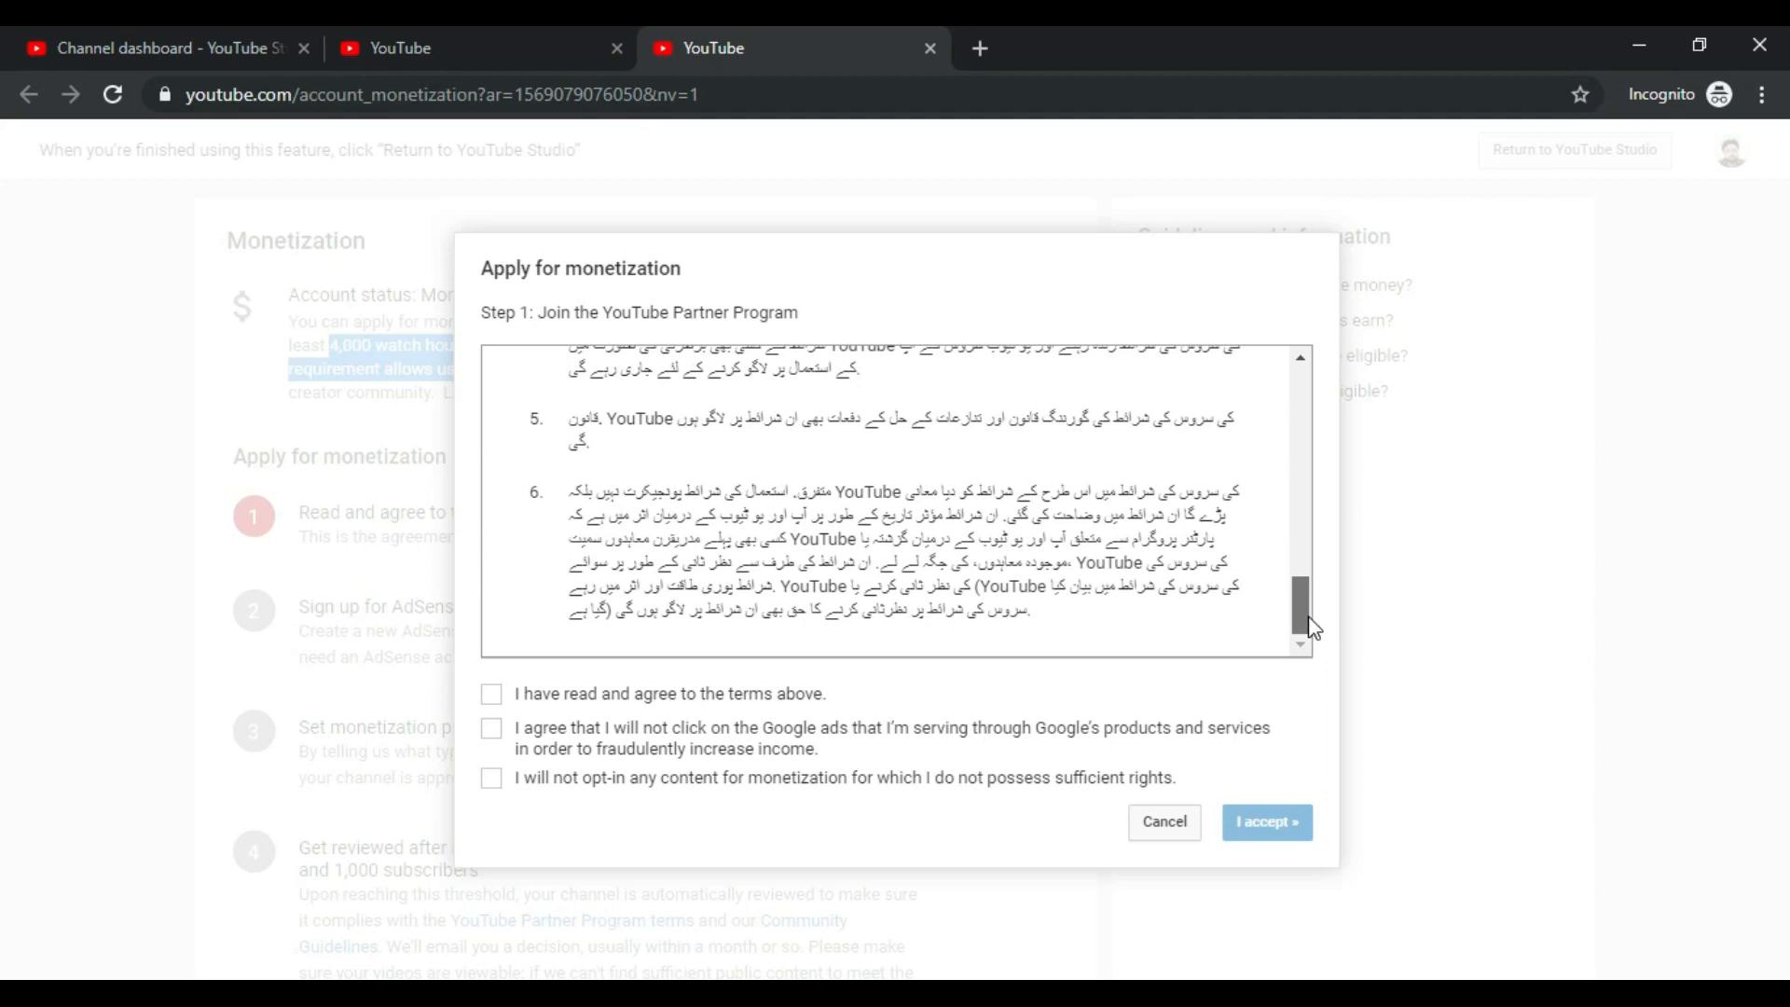
{"action": "left_click_drag", "start_coordinate": [1314, 627], "coordinate": [1314, 370]}
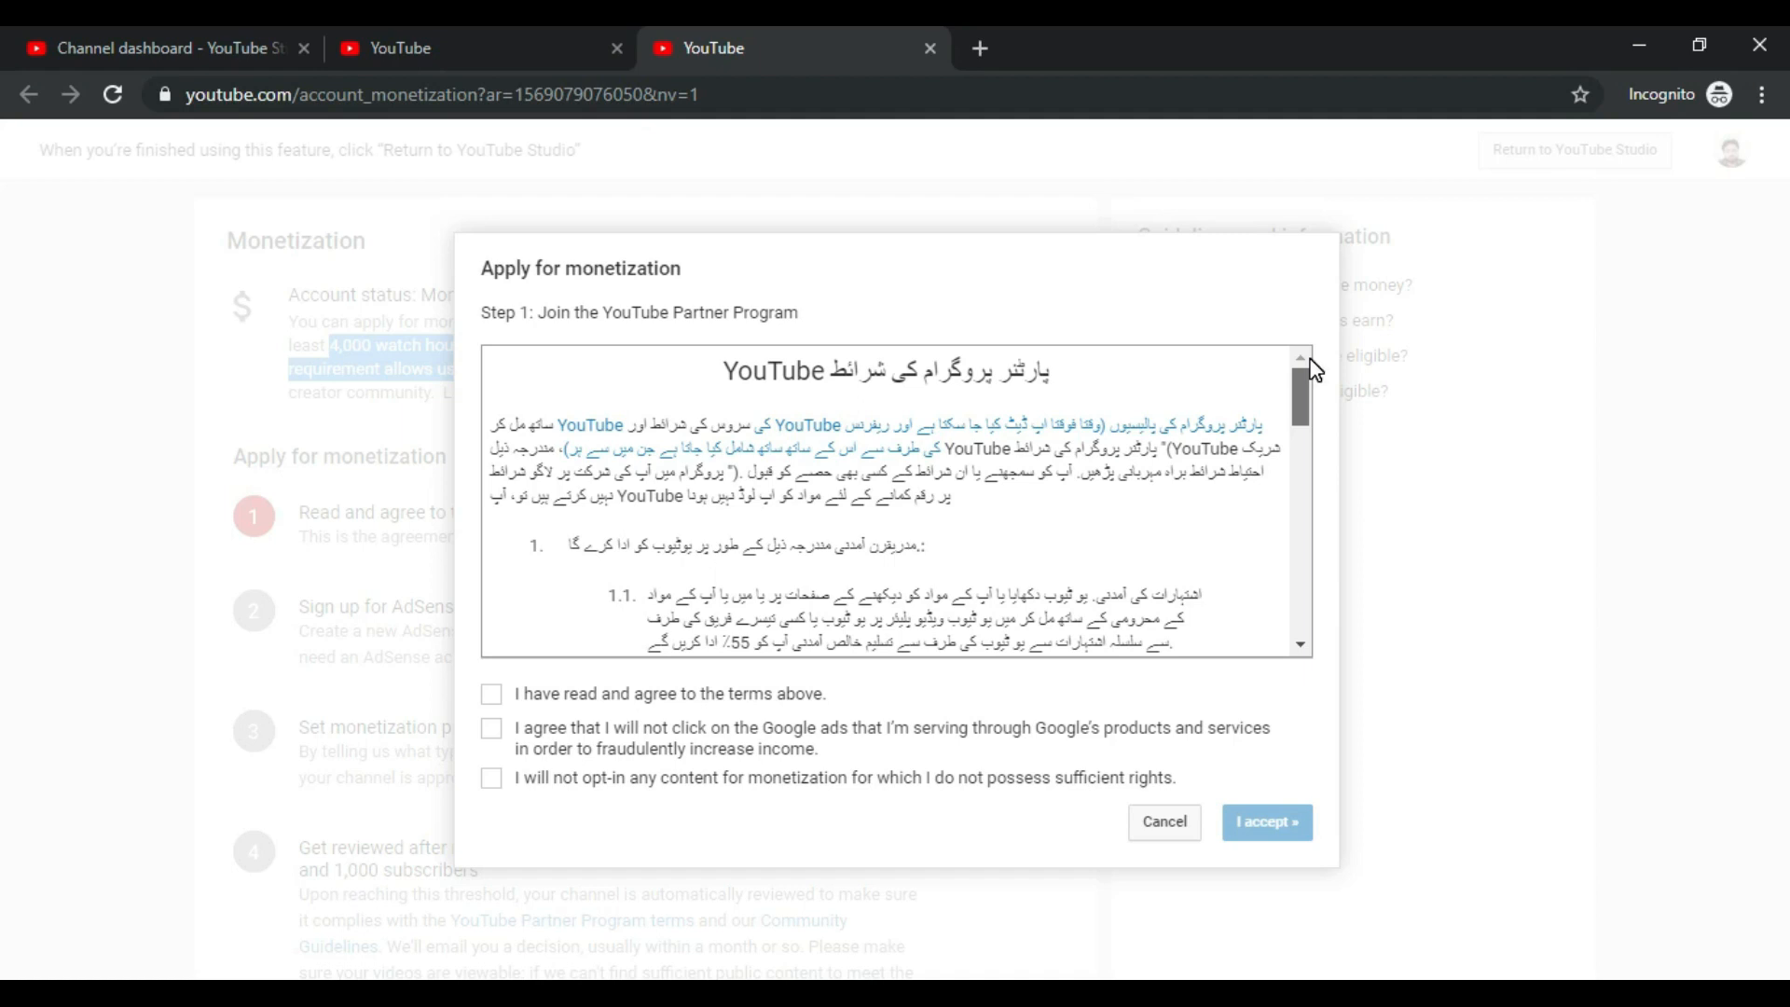
{"action": "left_click", "coordinate": [492, 696]}
{"action": "left_click", "coordinate": [491, 728]}
{"action": "left_click", "coordinate": [491, 777]}
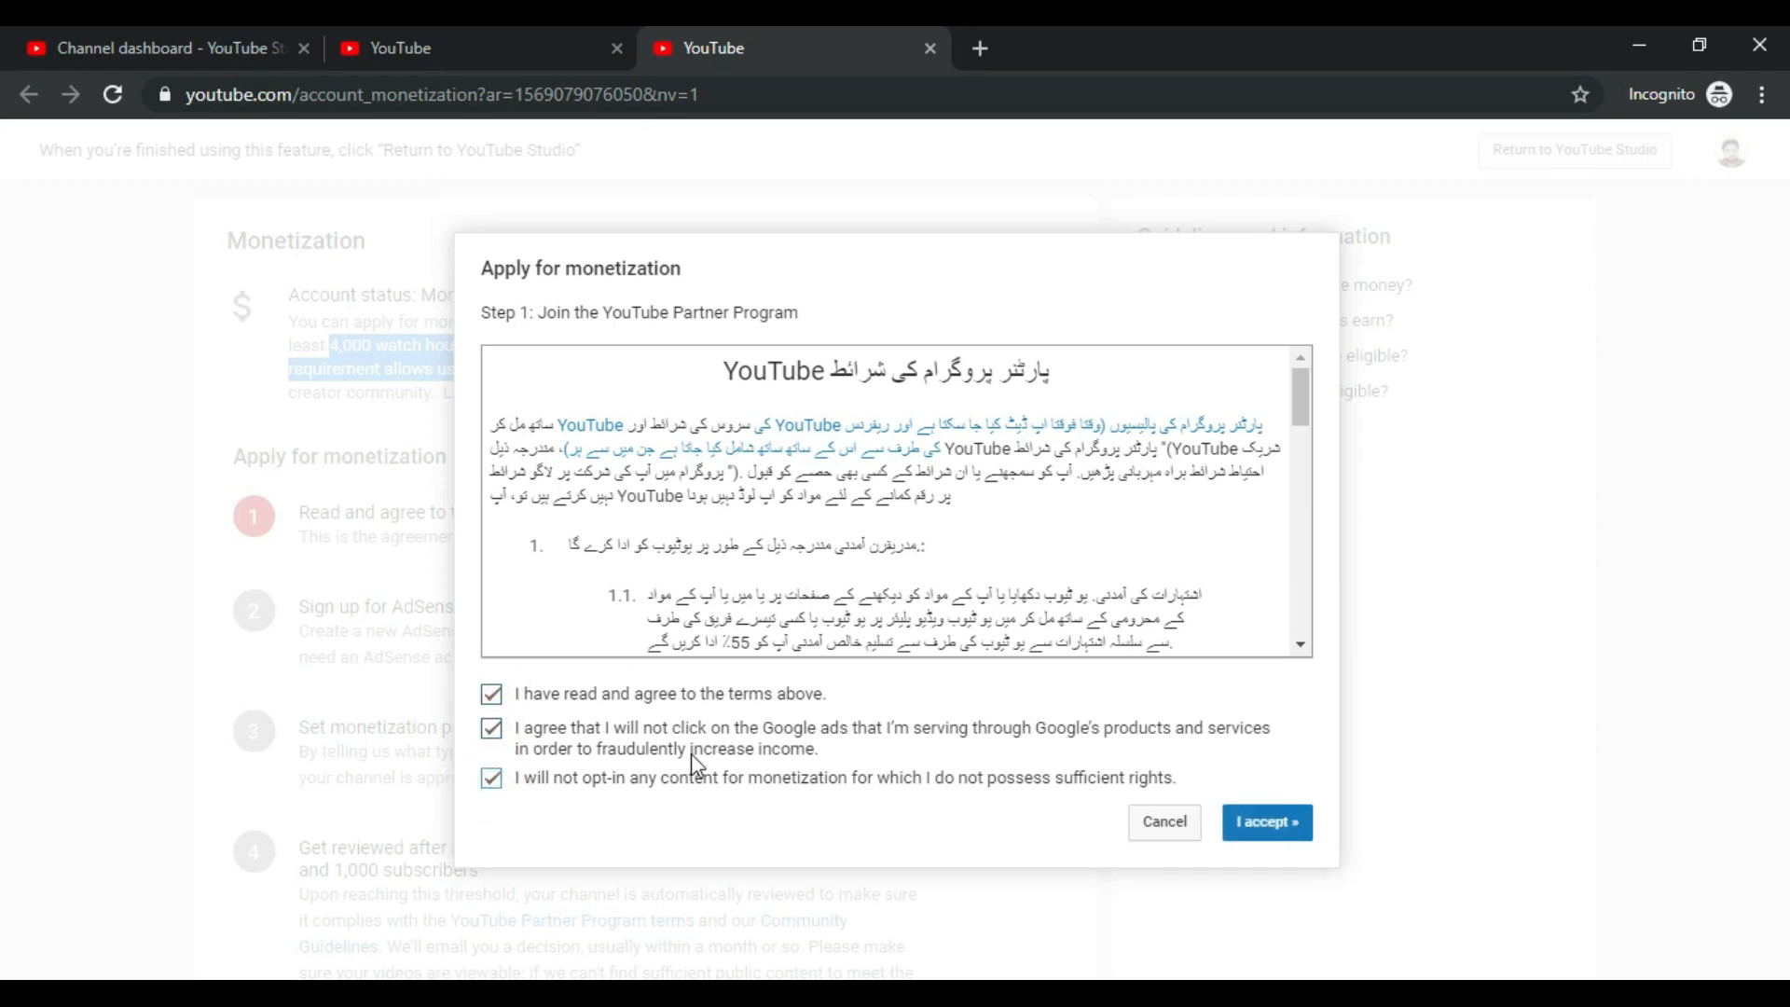
{"action": "left_click", "coordinate": [1301, 821]}
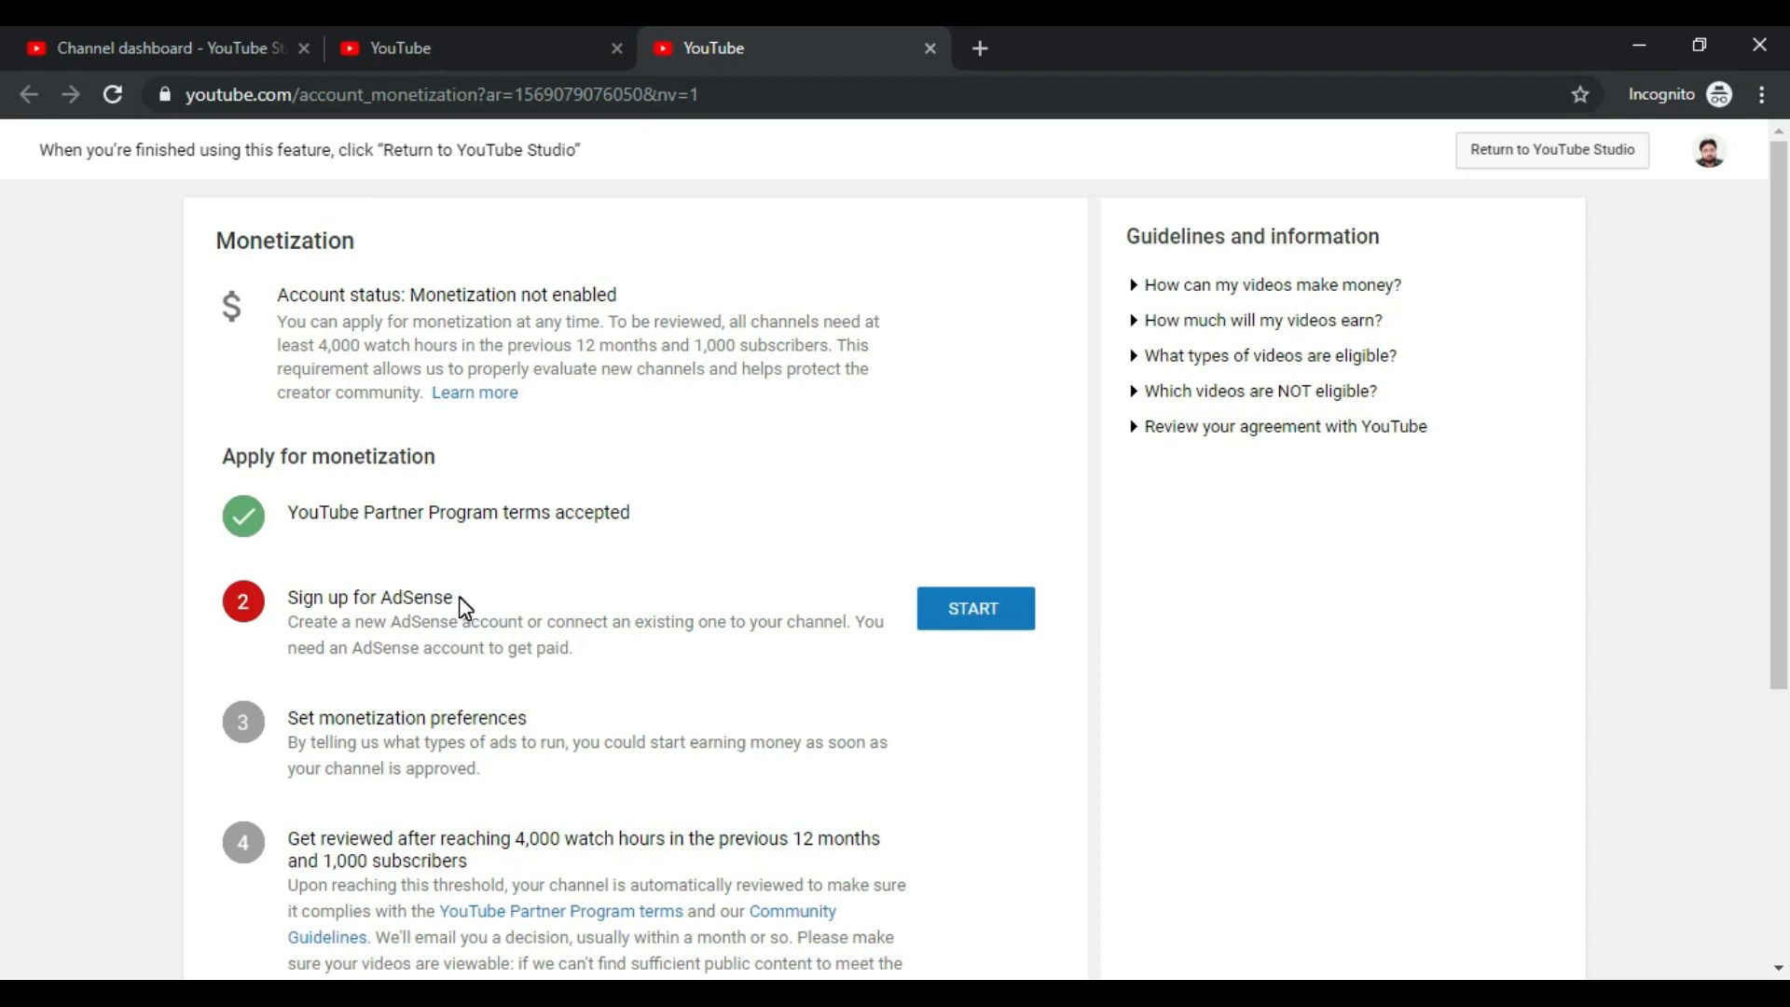
Step: In a new tab, search Google for 'google adsence' and open the AdSense sign-up result
{"action": "left_click", "coordinate": [985, 48]}
{"action": "type", "text": "g"}
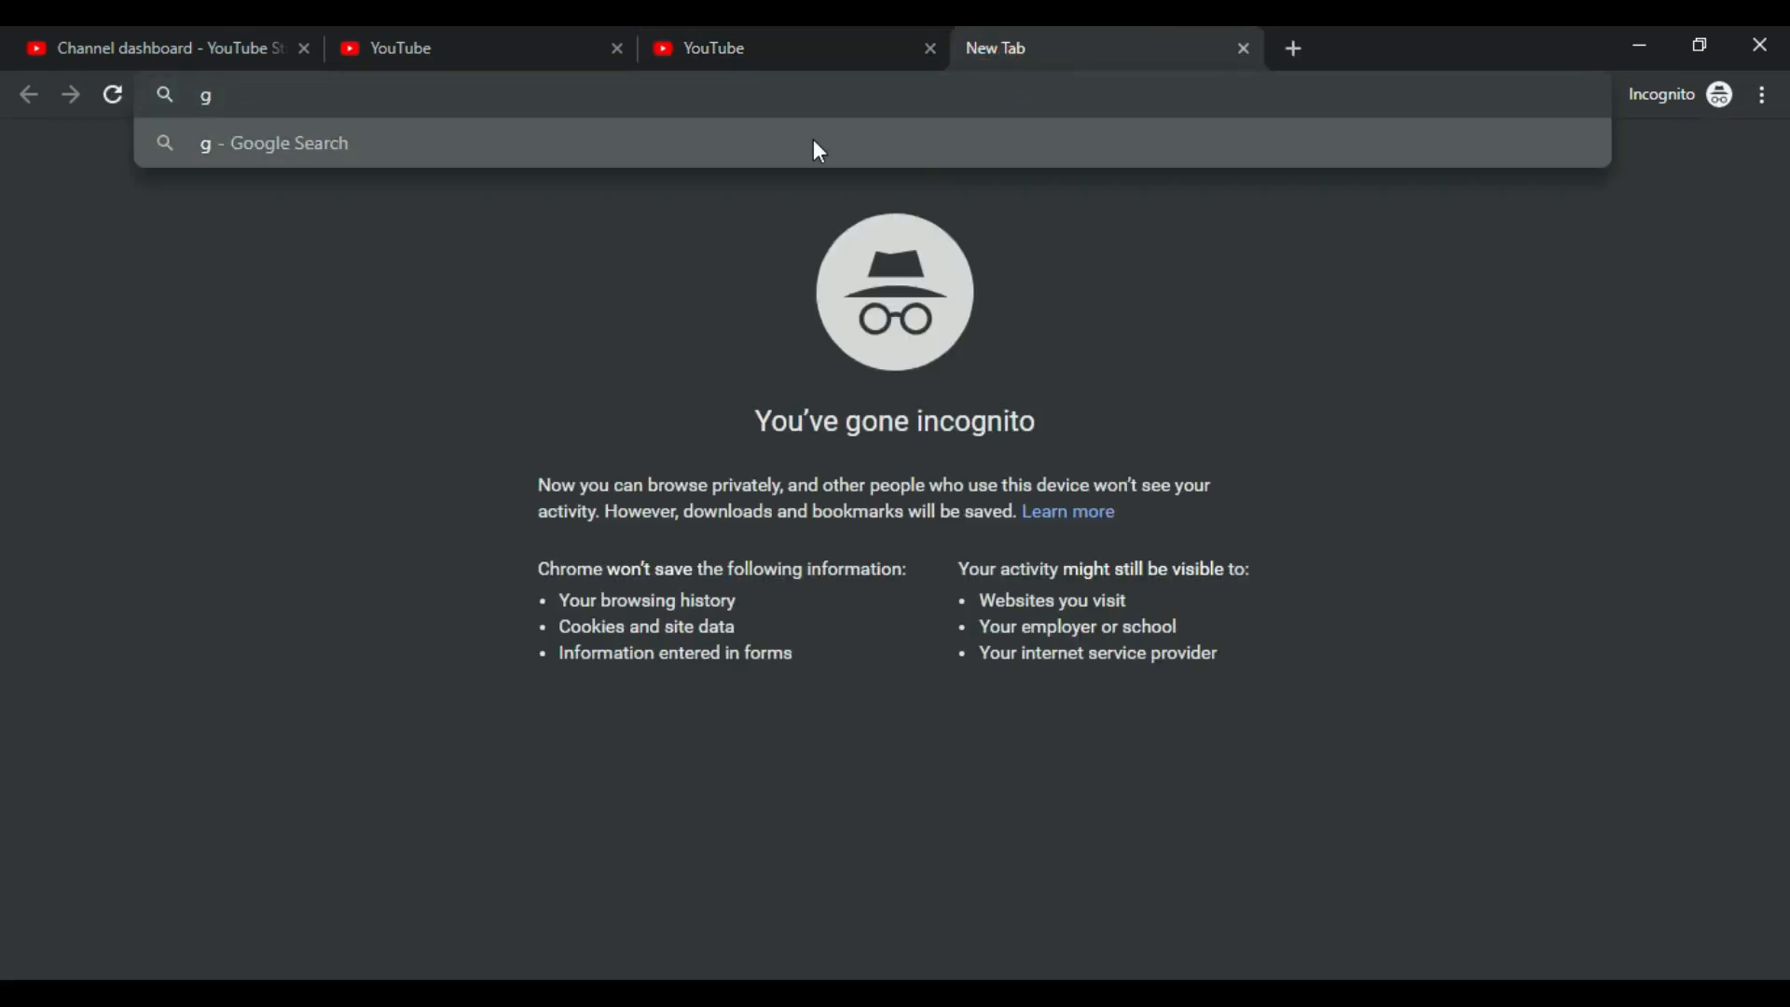
{"action": "type", "text": "oogle"}
{"action": "key", "text": "ctrl+Return"}
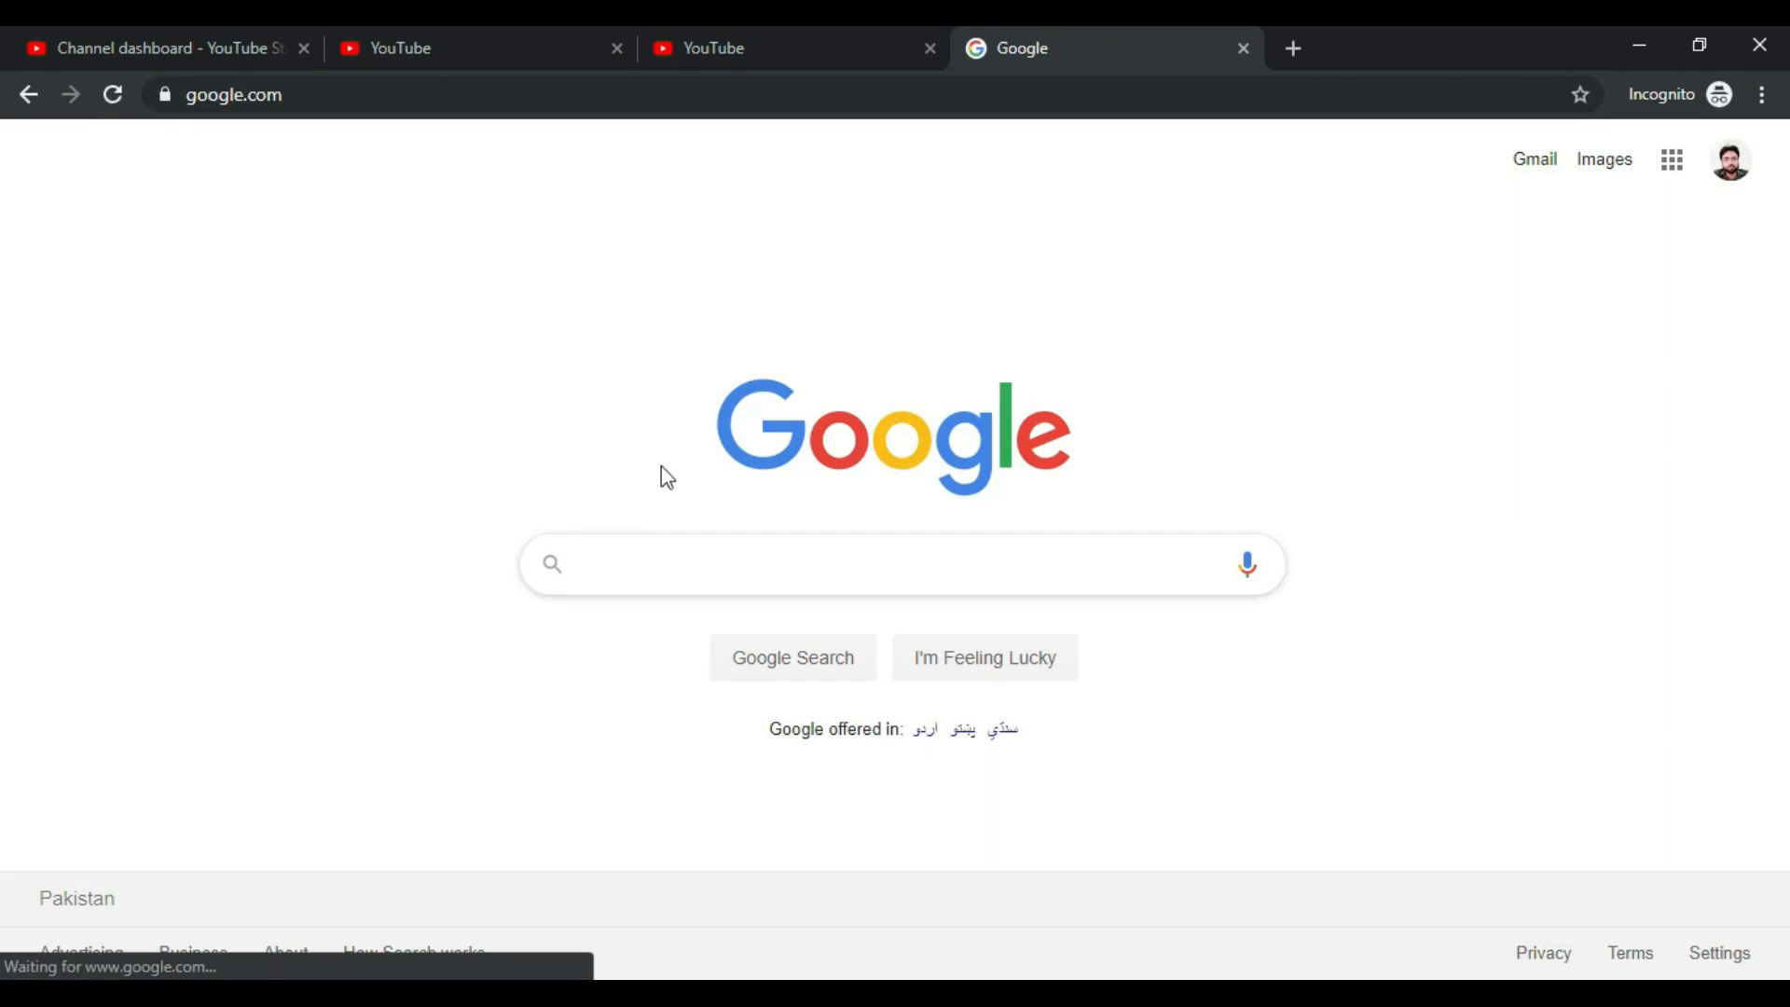
{"action": "left_click", "coordinate": [743, 573]}
{"action": "type", "text": "google adsence"}
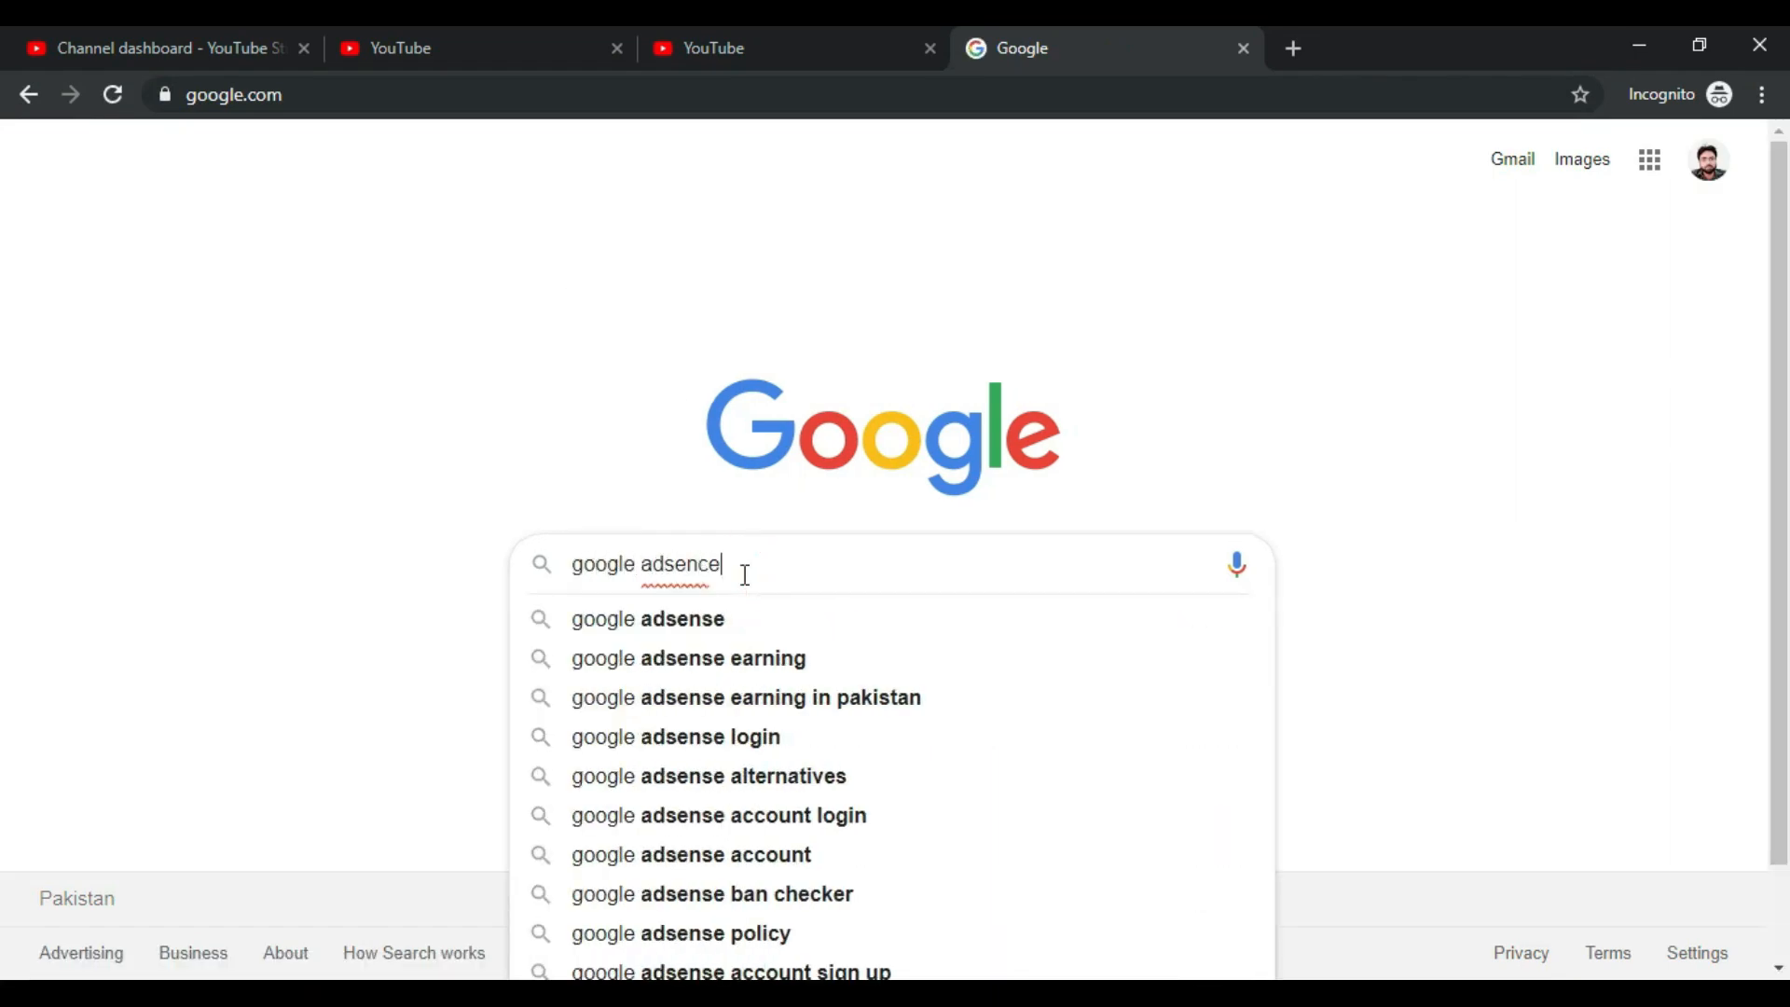
{"action": "key", "text": "Return"}
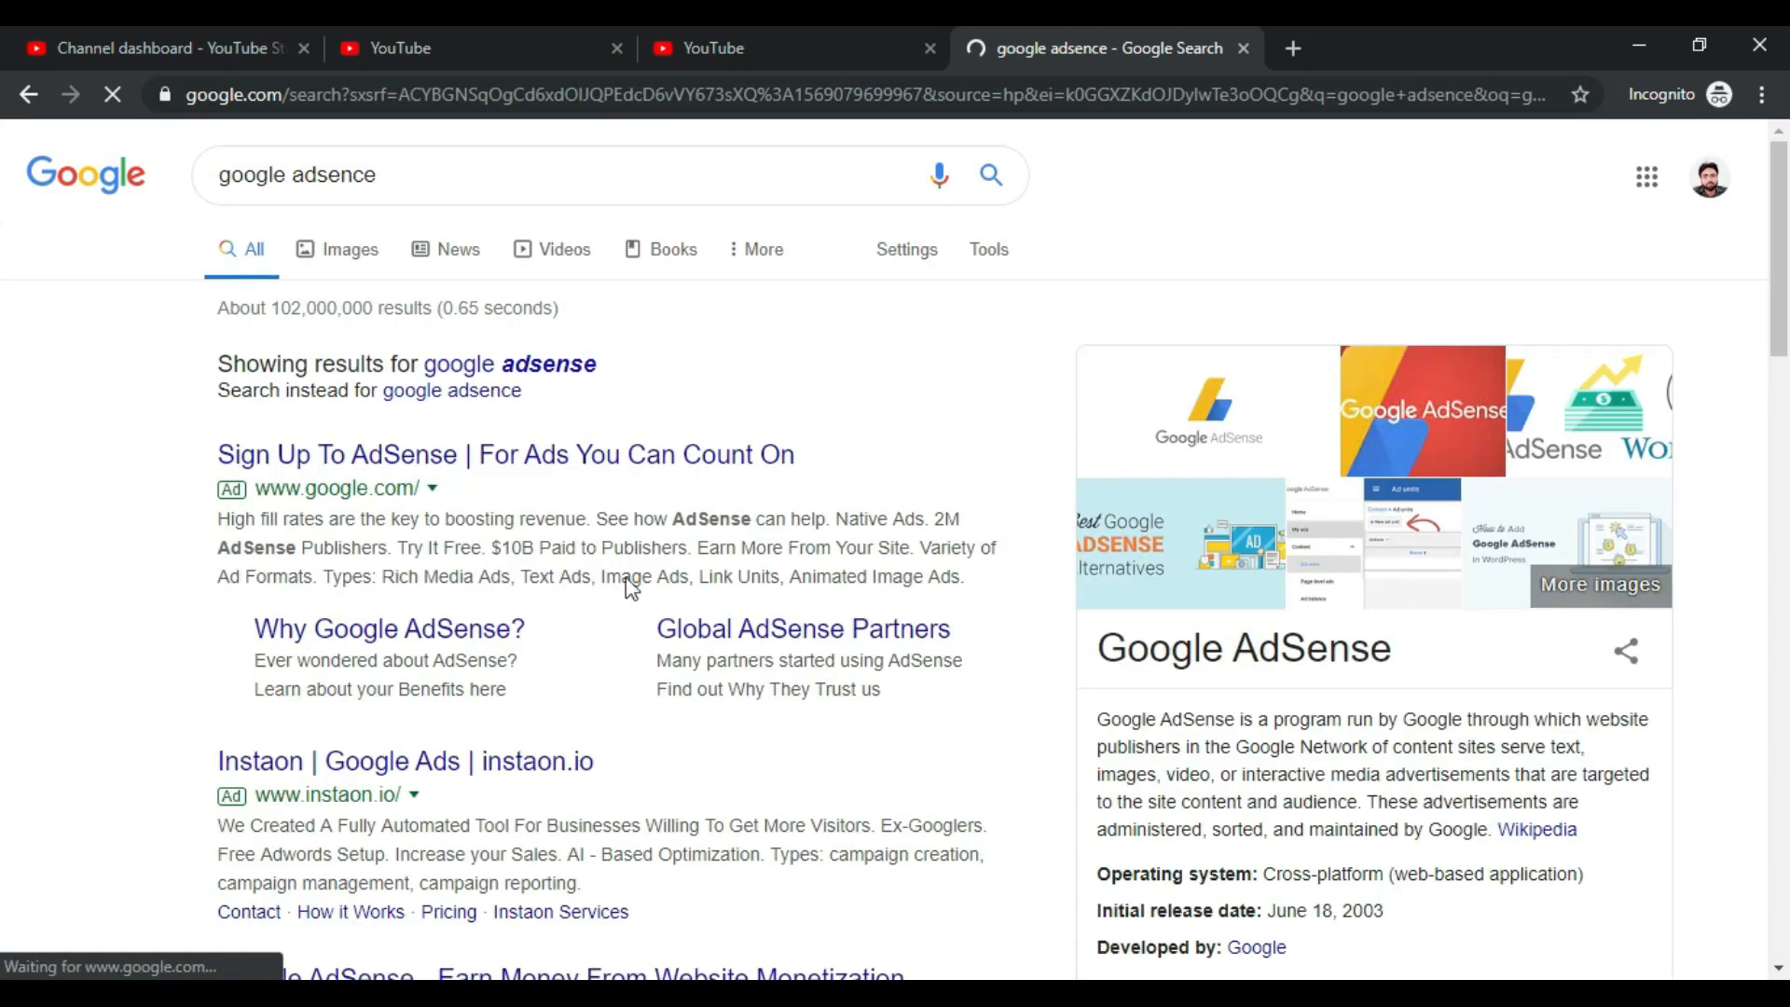
{"action": "left_click", "coordinate": [685, 458]}
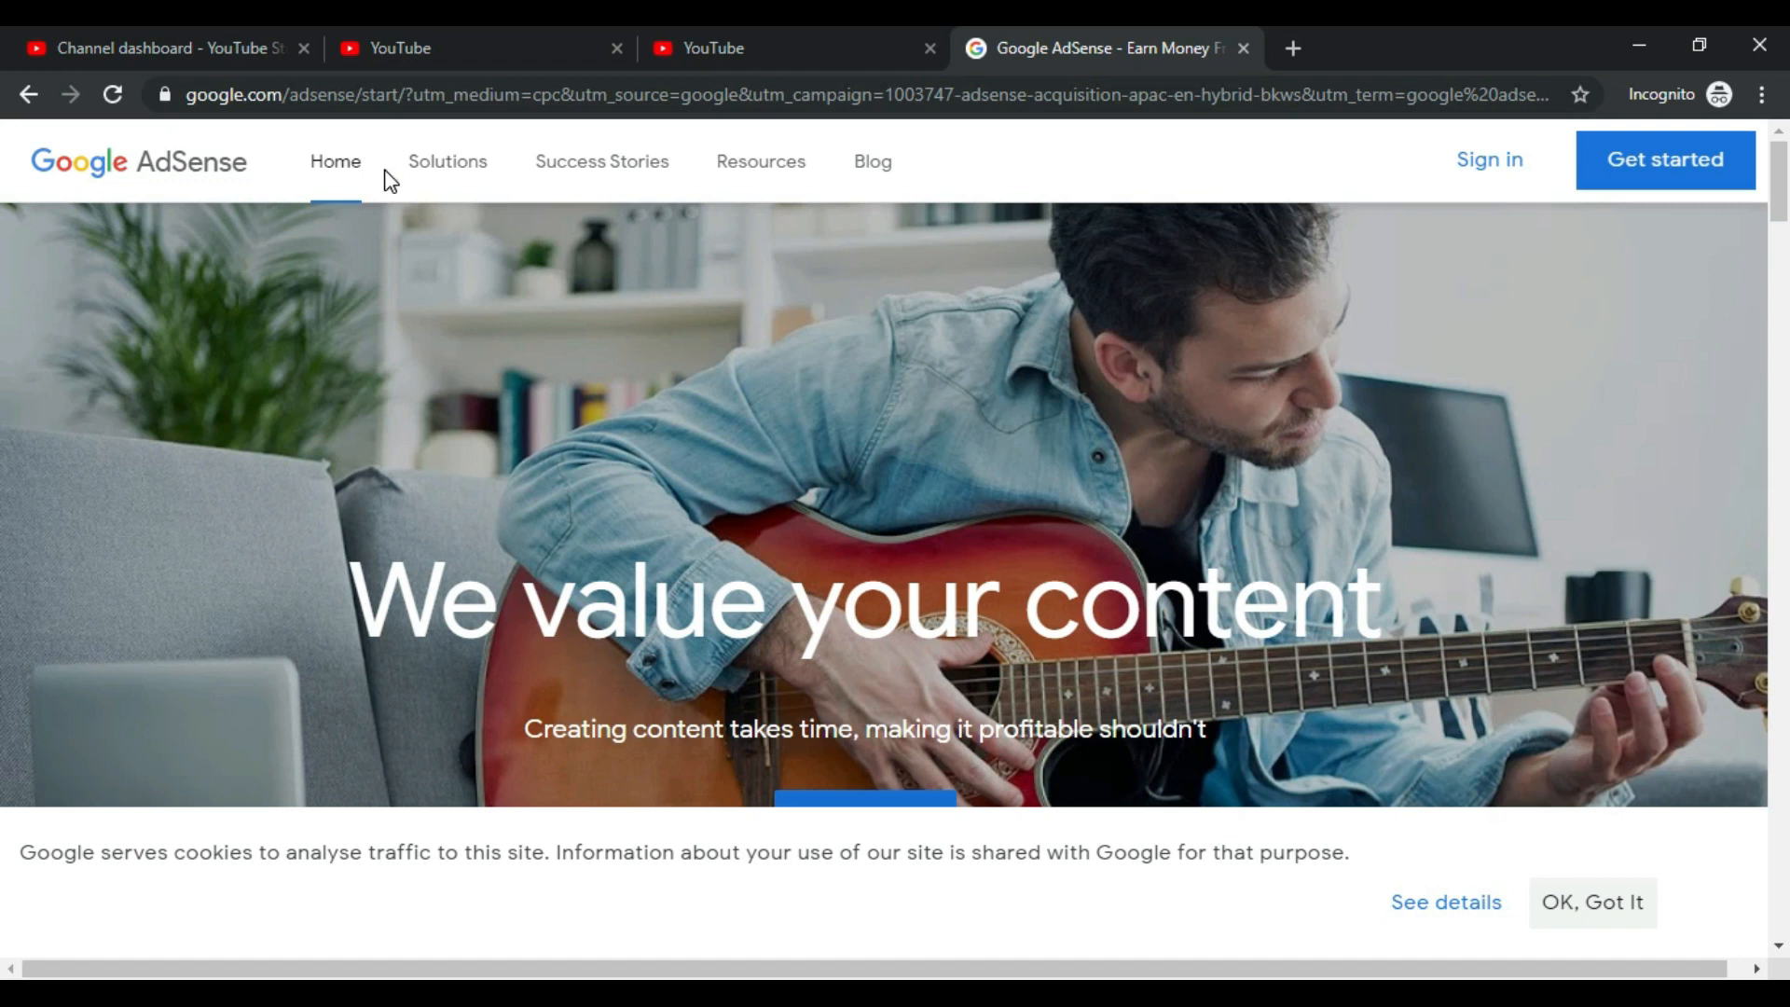
Step: Begin the AdSense sign-up, then close that separate AdSense tab
{"action": "scroll", "coordinate": [972, 419], "scroll_direction": "down", "scroll_amount": 2}
{"action": "scroll", "coordinate": [970, 438], "scroll_direction": "down", "scroll_amount": 20}
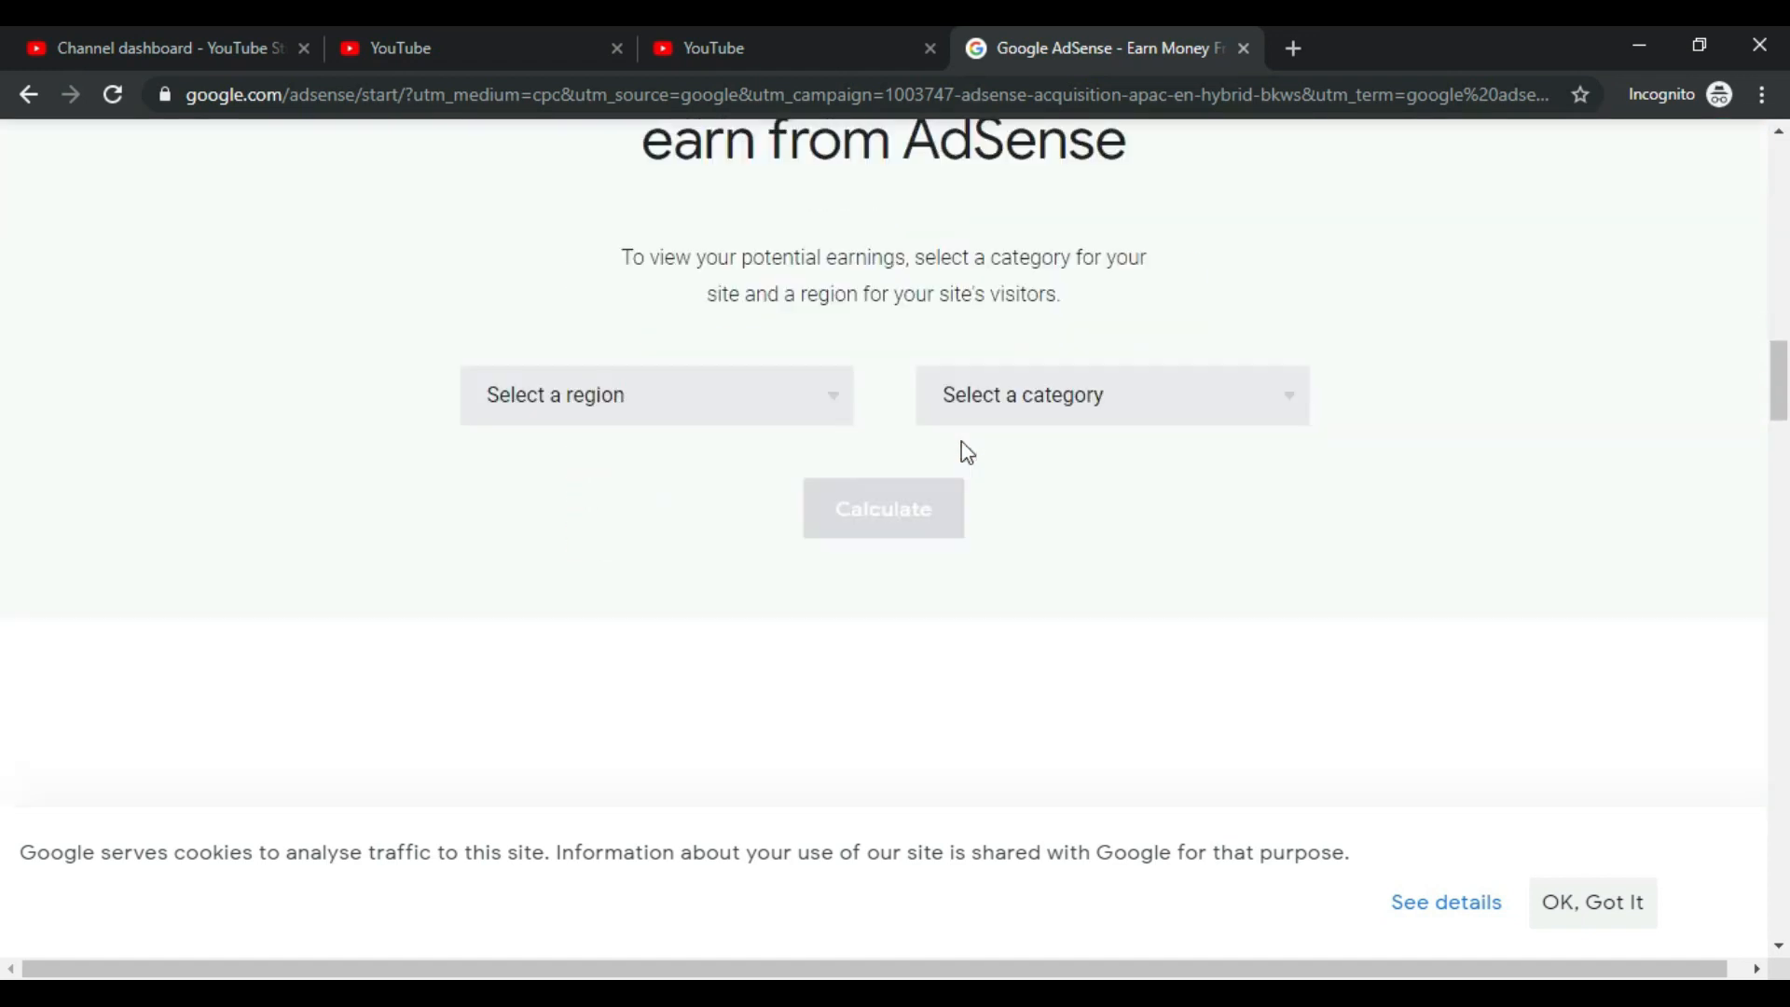
{"action": "scroll", "coordinate": [963, 607], "scroll_direction": "up", "scroll_amount": 10}
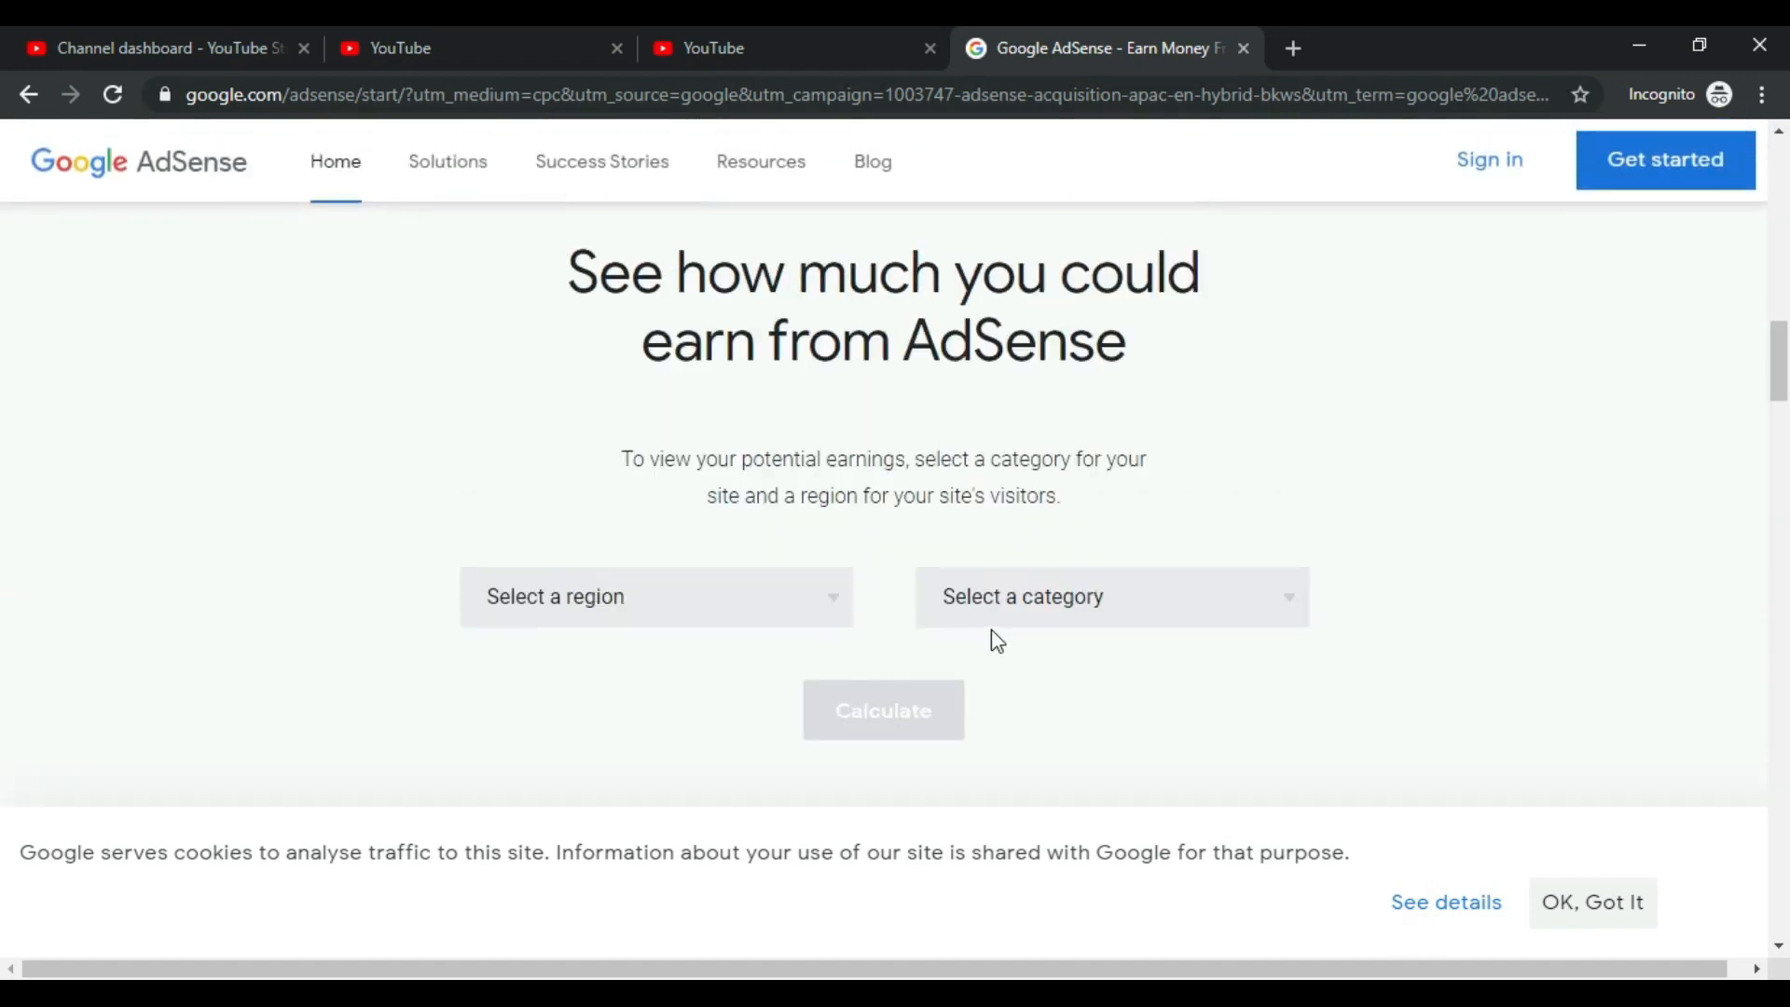
{"action": "scroll", "coordinate": [992, 632], "scroll_direction": "up", "scroll_amount": 12}
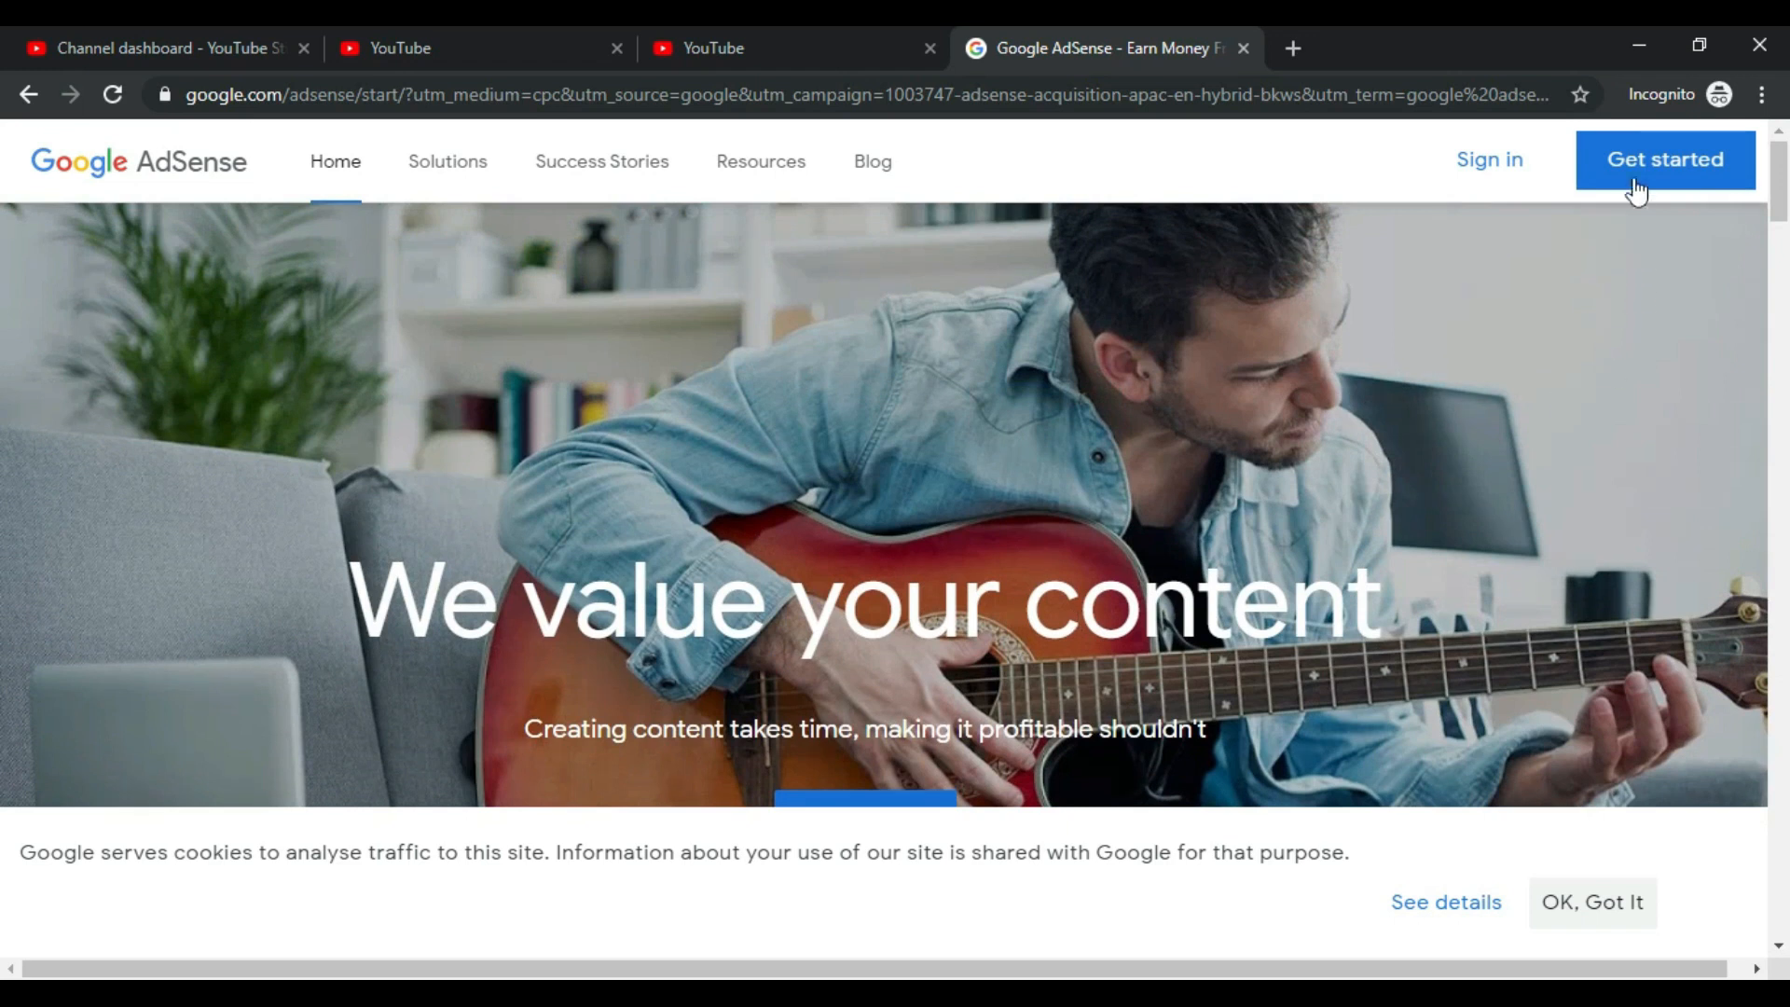
{"action": "left_click", "coordinate": [1633, 174]}
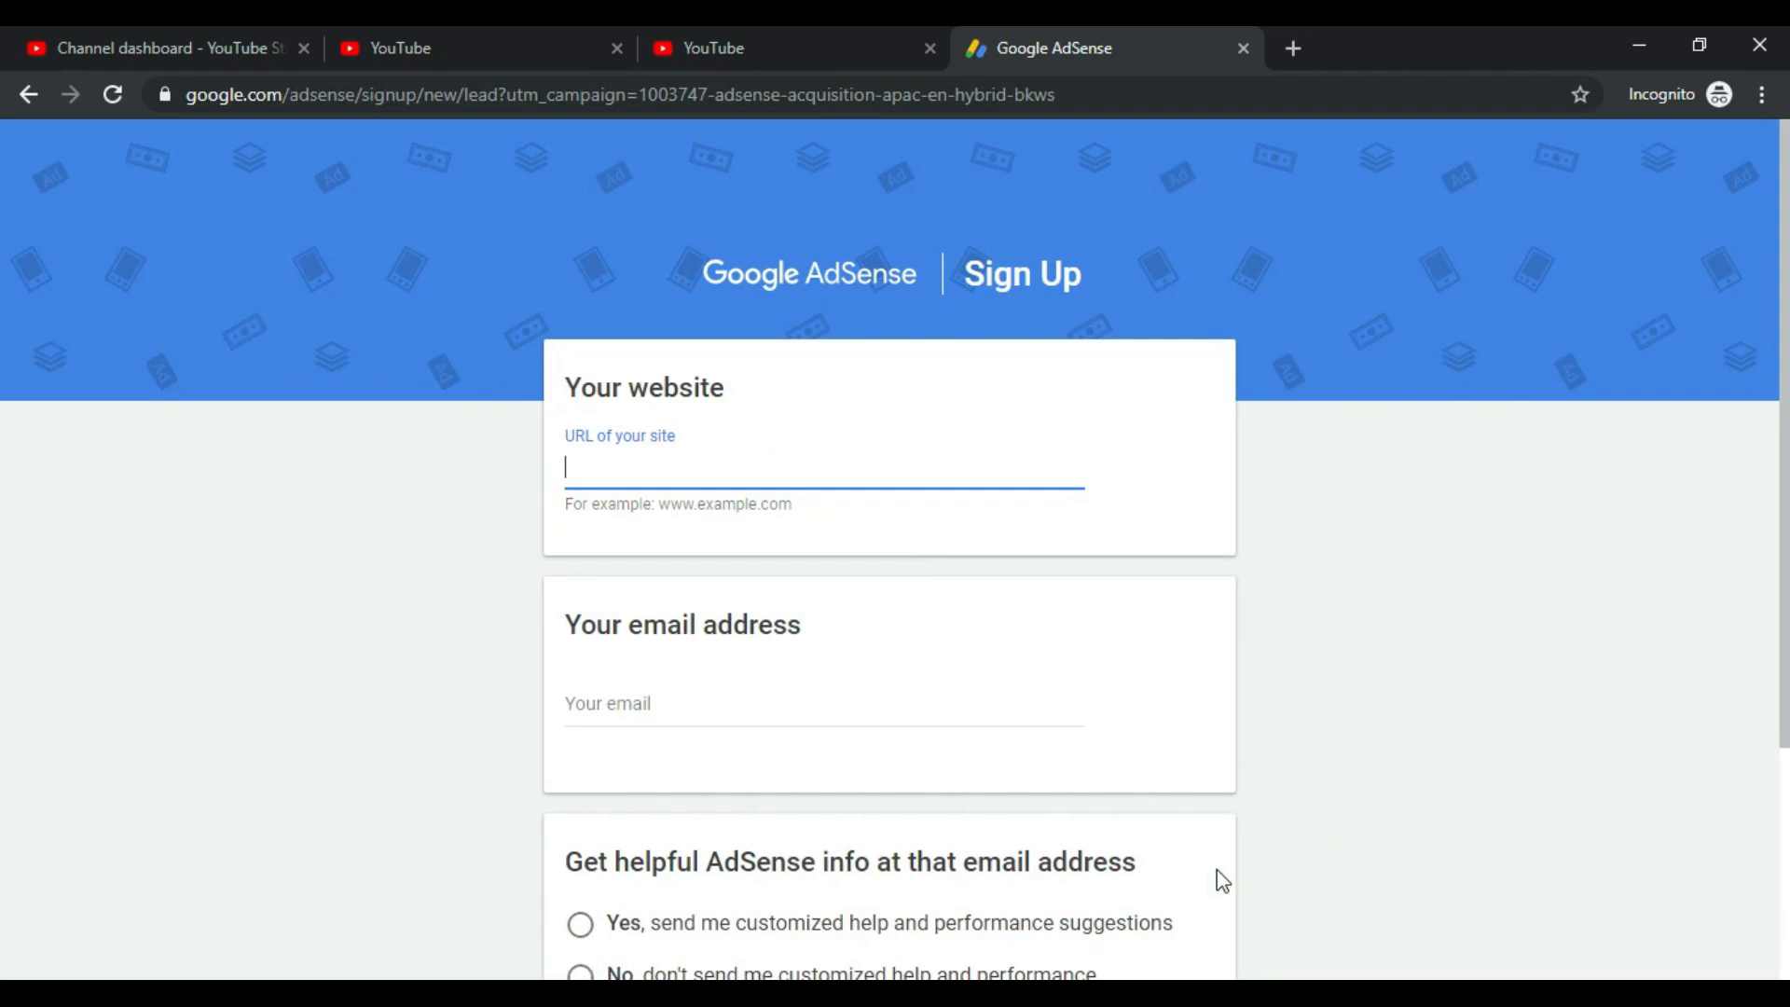
{"action": "scroll", "coordinate": [1258, 619], "scroll_direction": "down", "scroll_amount": 3}
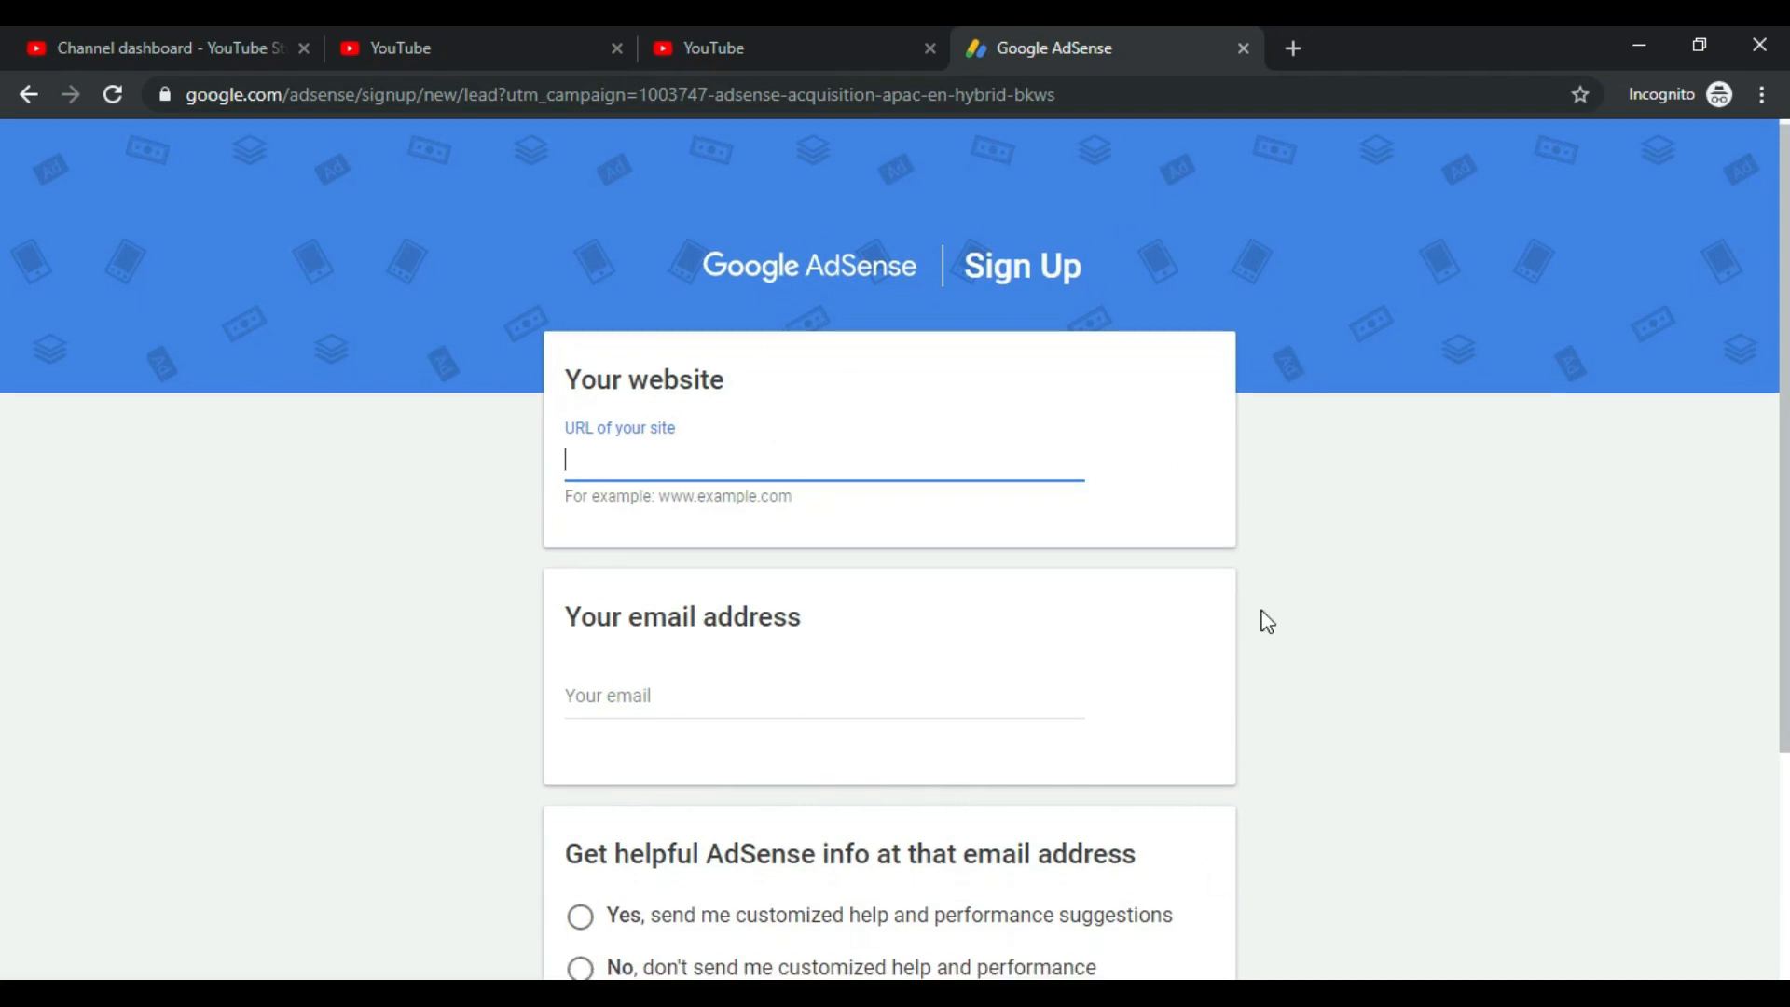
{"action": "scroll", "coordinate": [1266, 621], "scroll_direction": "up", "scroll_amount": 3}
{"action": "left_click", "coordinate": [1243, 47]}
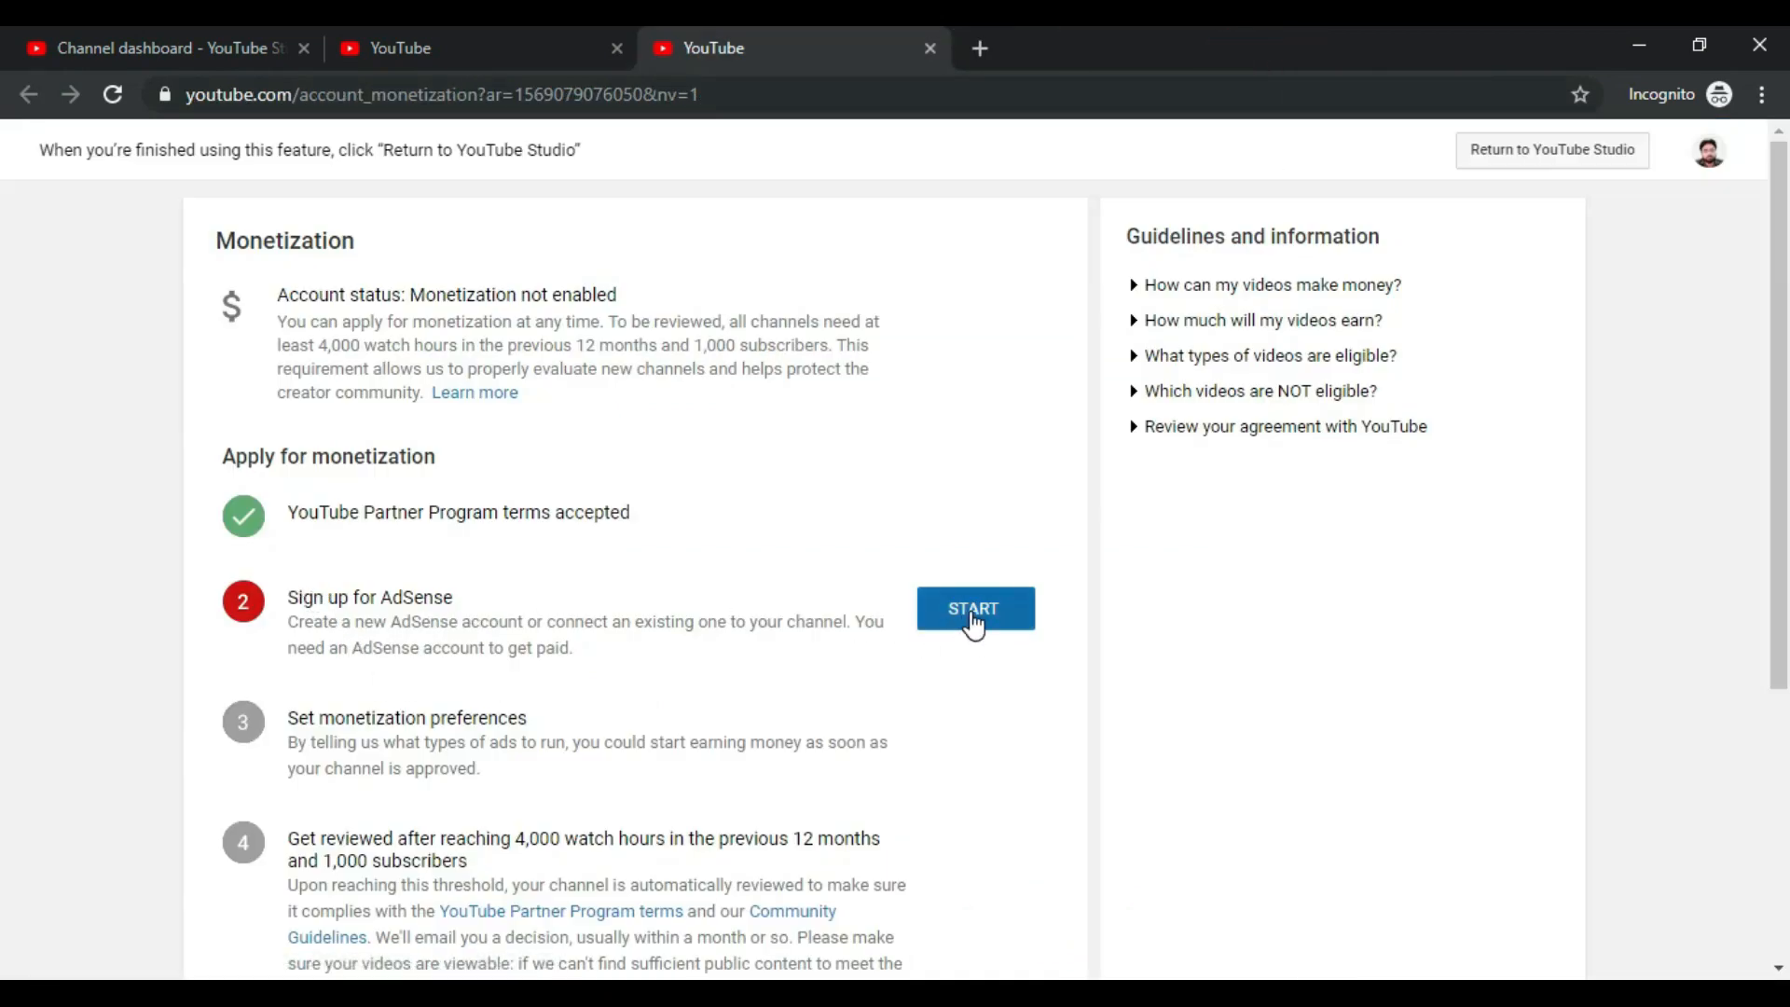
Step: Start the 'Sign up for AdSense' step on the Monetization page
{"action": "left_click", "coordinate": [970, 616]}
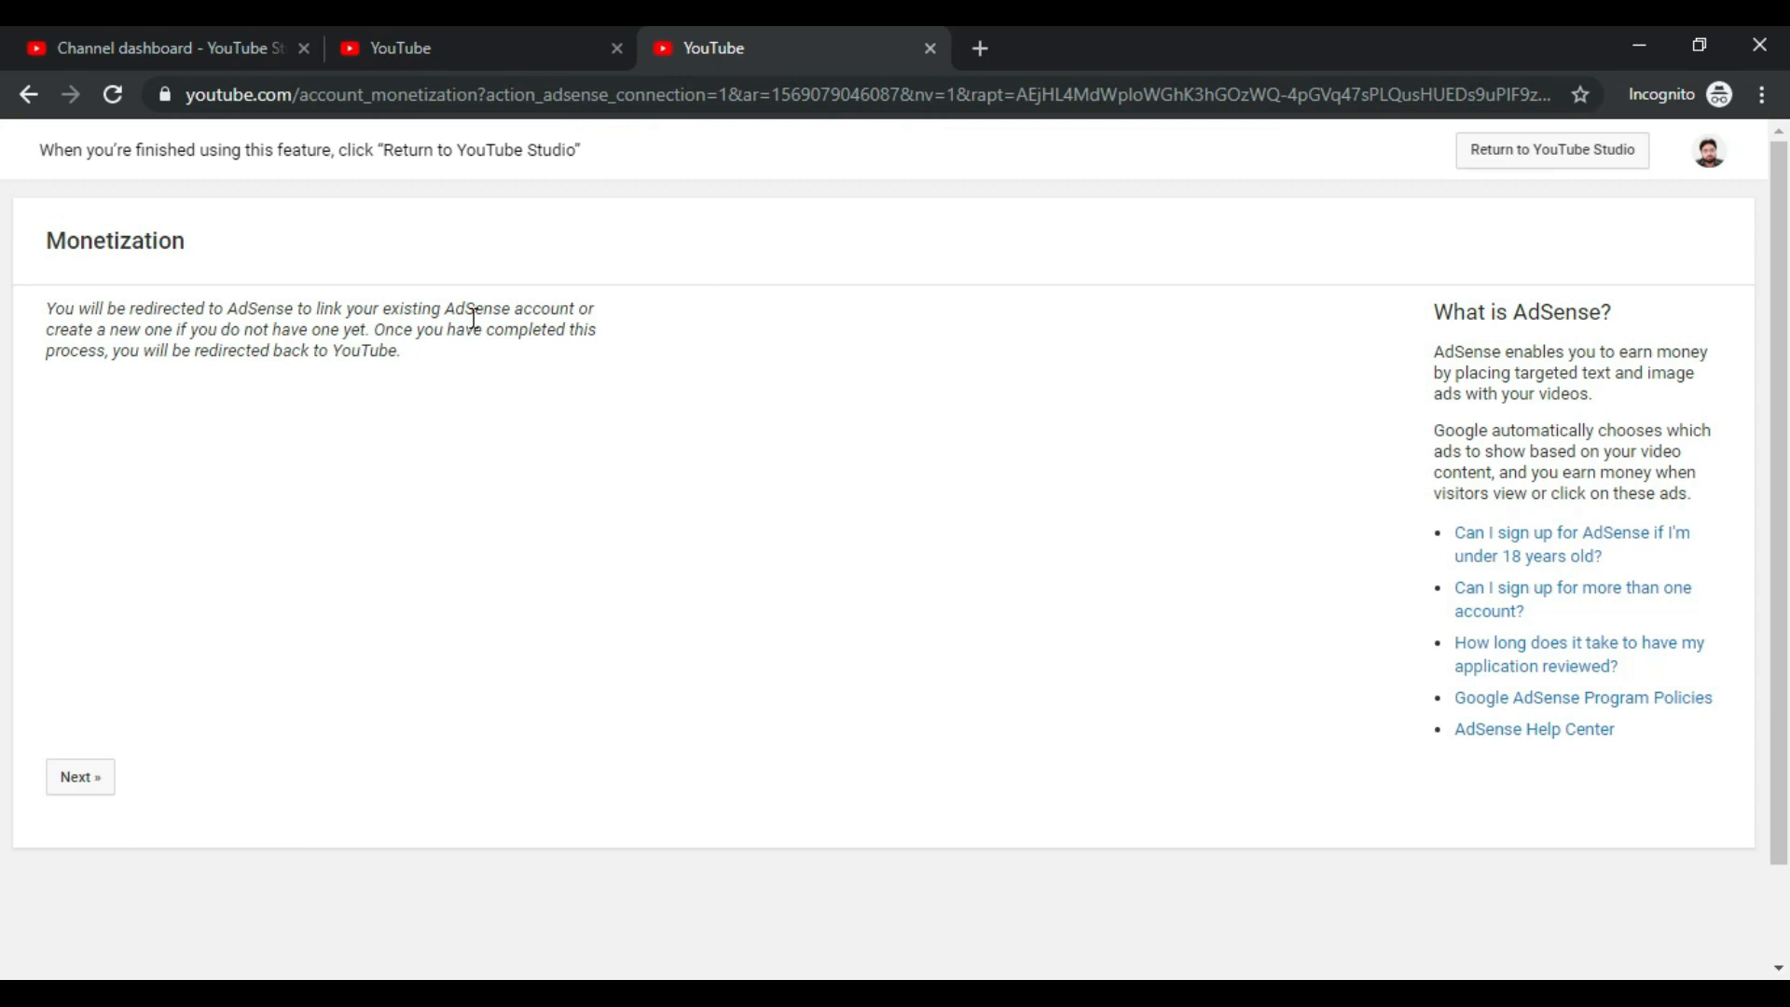
{"action": "left_click", "coordinate": [205, 726]}
Step: Continue to AdSense and pick the channel's Google account to sign up with
{"action": "left_click", "coordinate": [90, 783]}
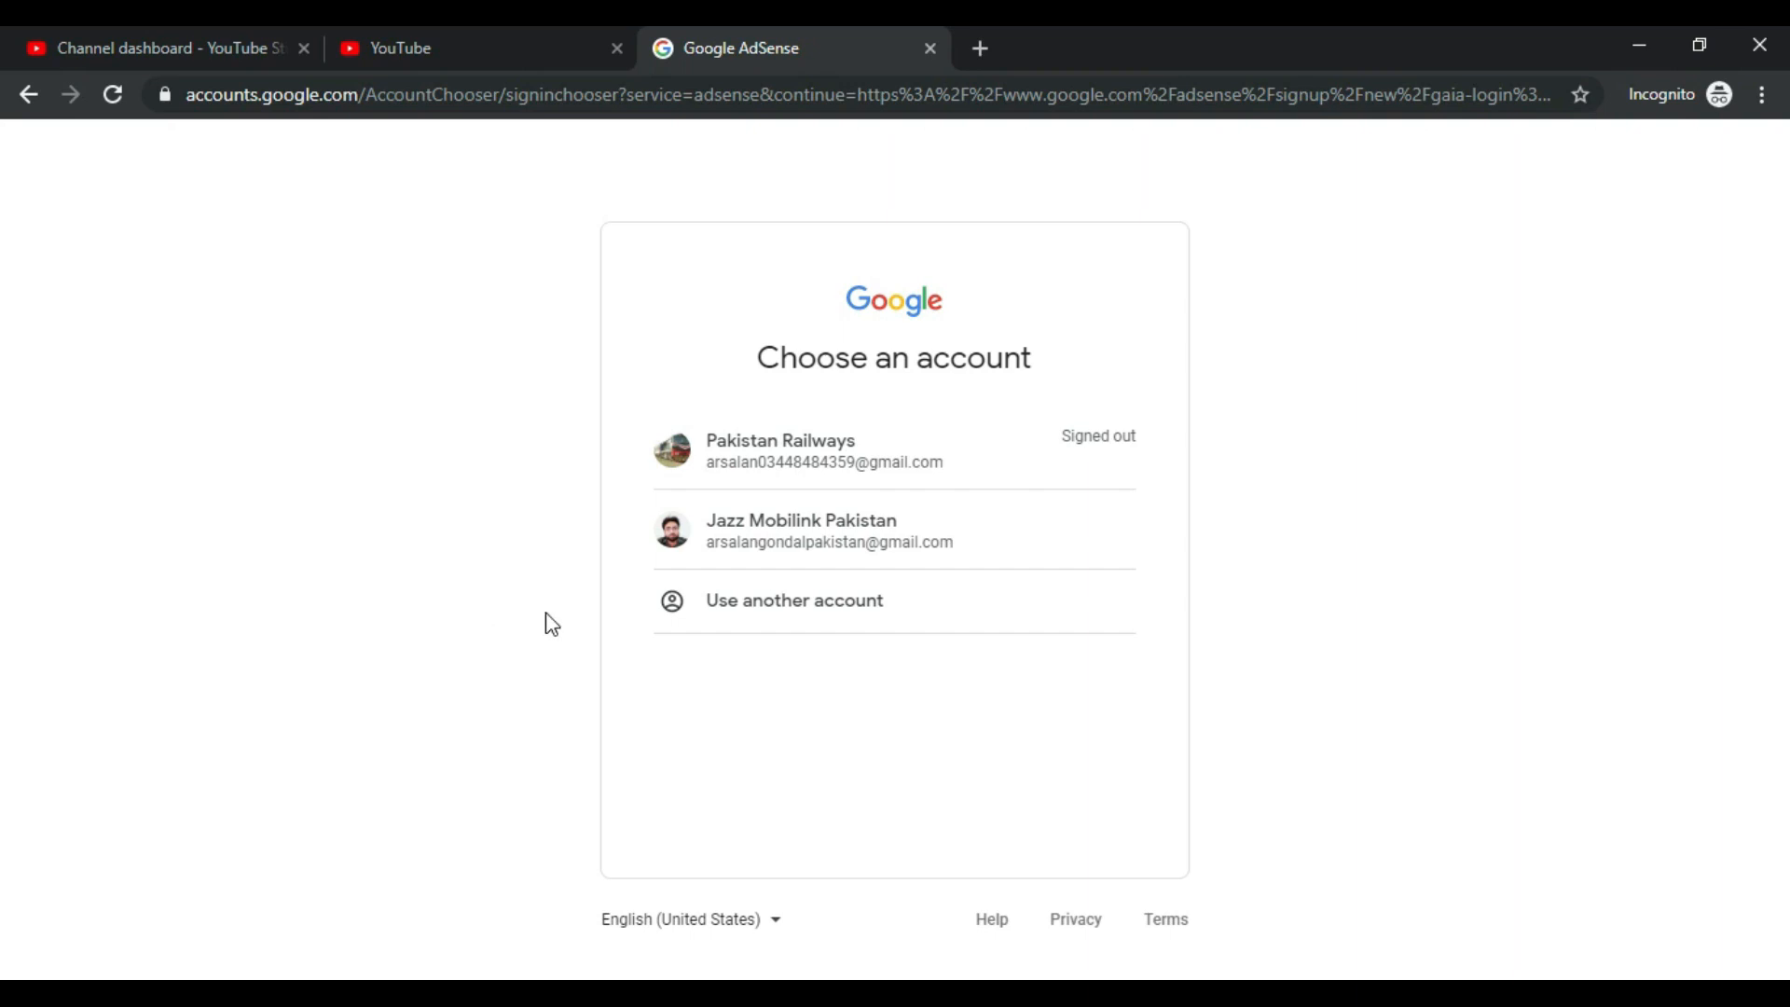
{"action": "left_click", "coordinate": [877, 535]}
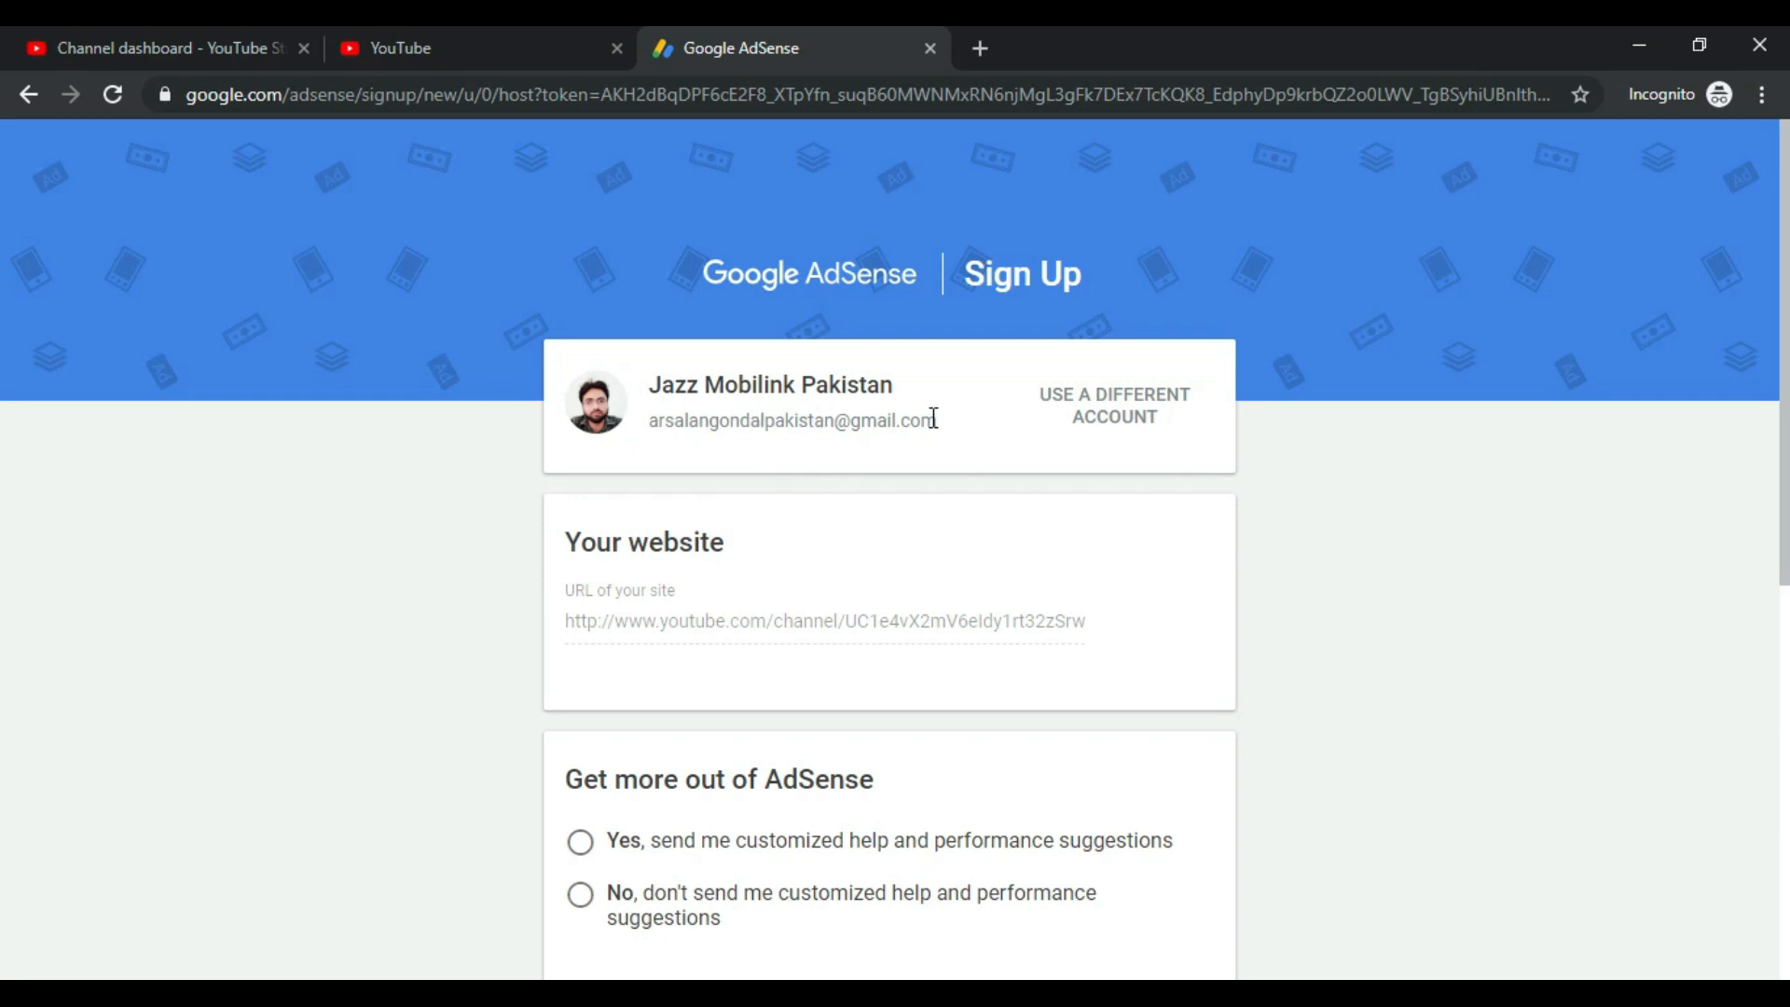
Step: Compare the prefilled website URL with the channel's public YouTube page opened via Your channel
{"action": "double_click", "coordinate": [565, 624]}
{"action": "double_click", "coordinate": [568, 622]}
{"action": "left_click", "coordinate": [688, 628]}
{"action": "left_click_drag", "start_coordinate": [576, 624], "coordinate": [1090, 624]}
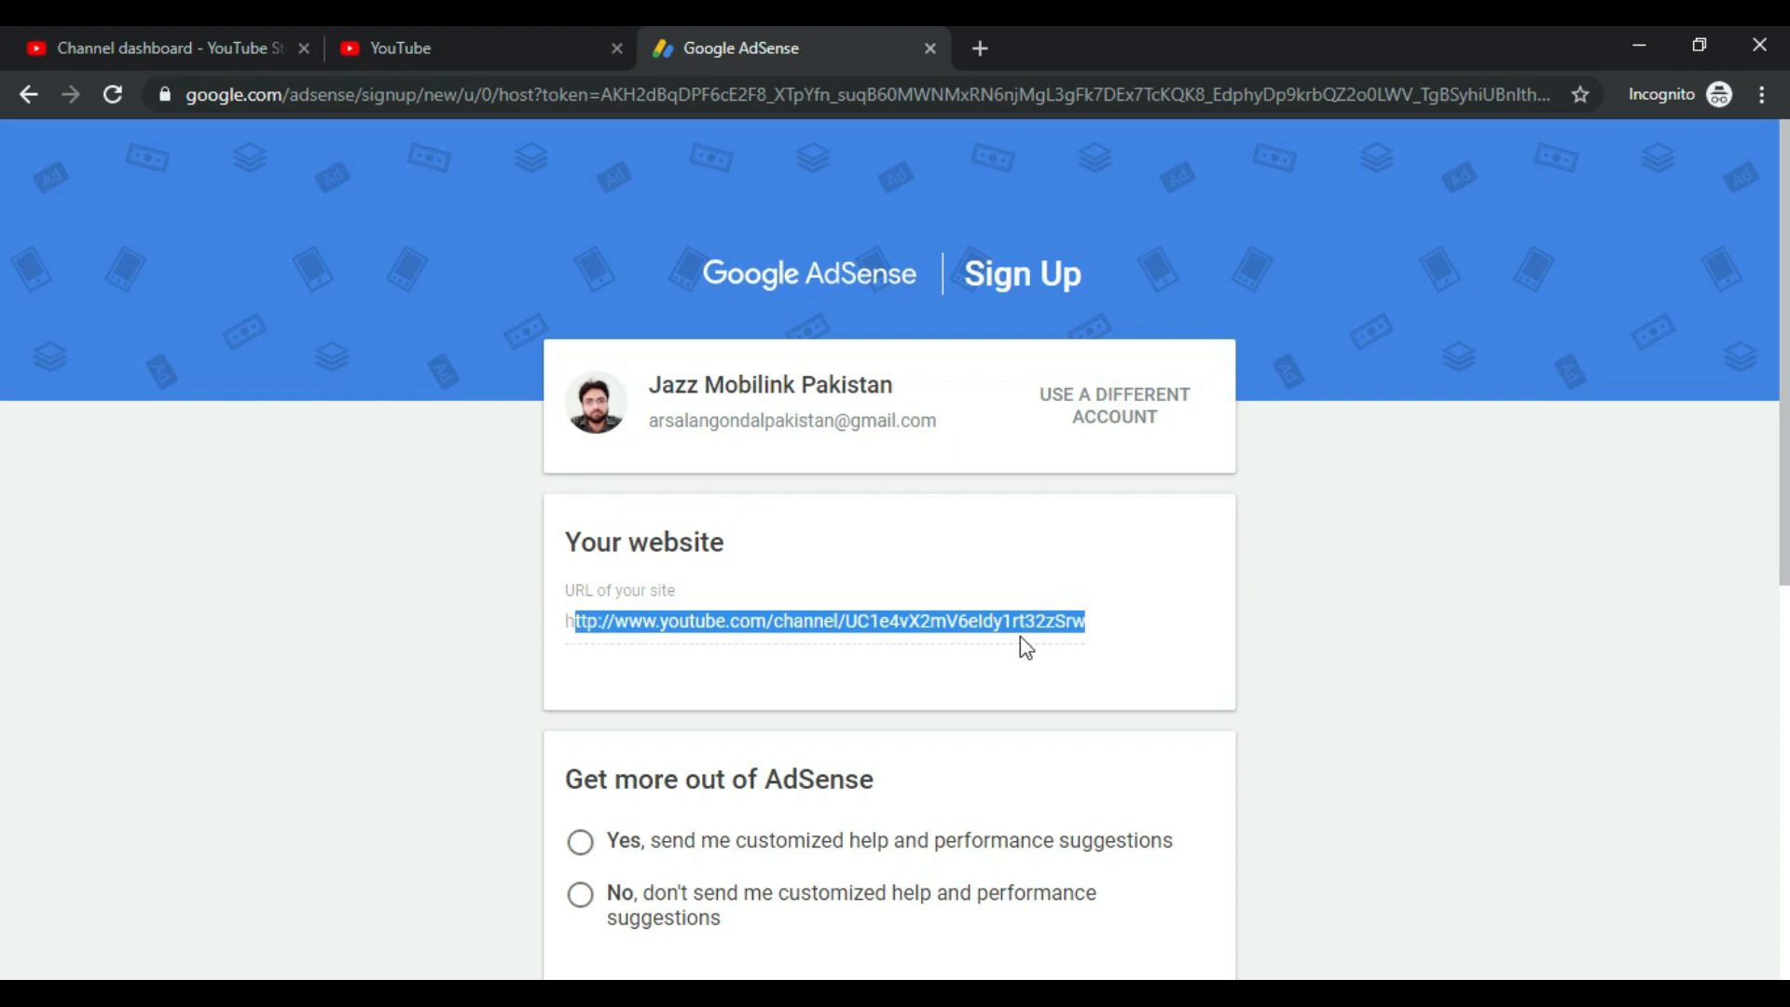
{"action": "left_click", "coordinate": [186, 34]}
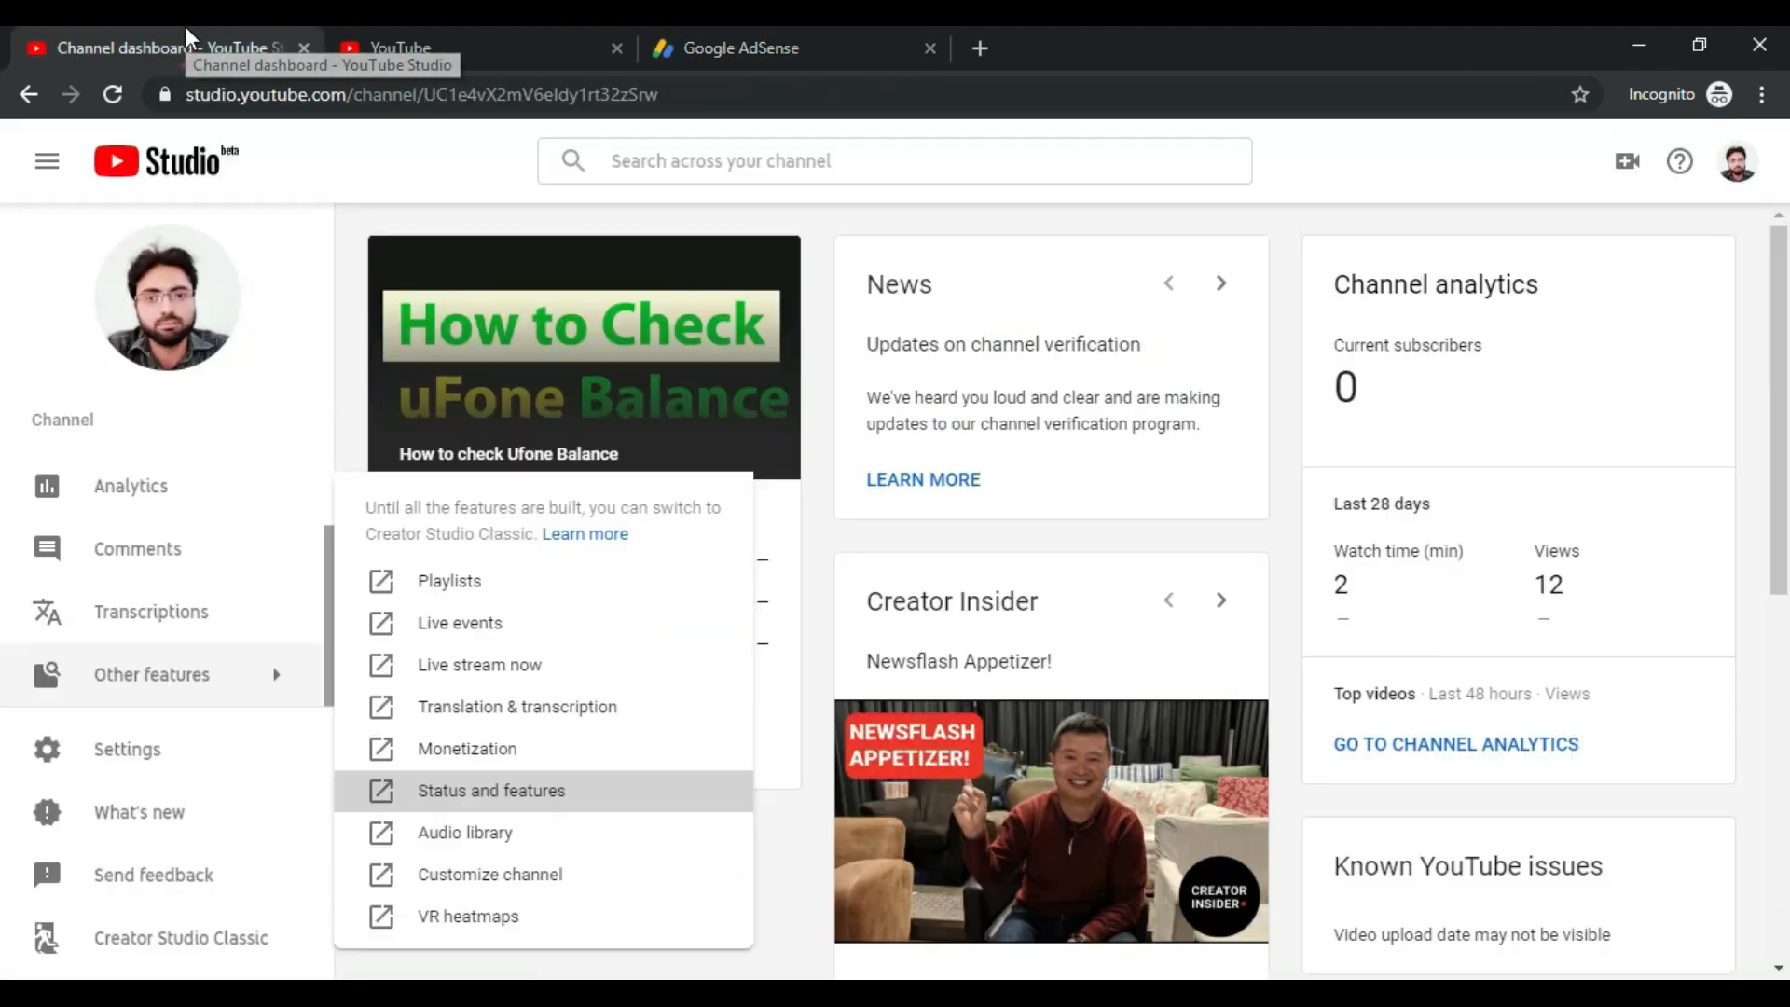
{"action": "left_click", "coordinate": [1736, 161]}
{"action": "left_click", "coordinate": [1568, 317]}
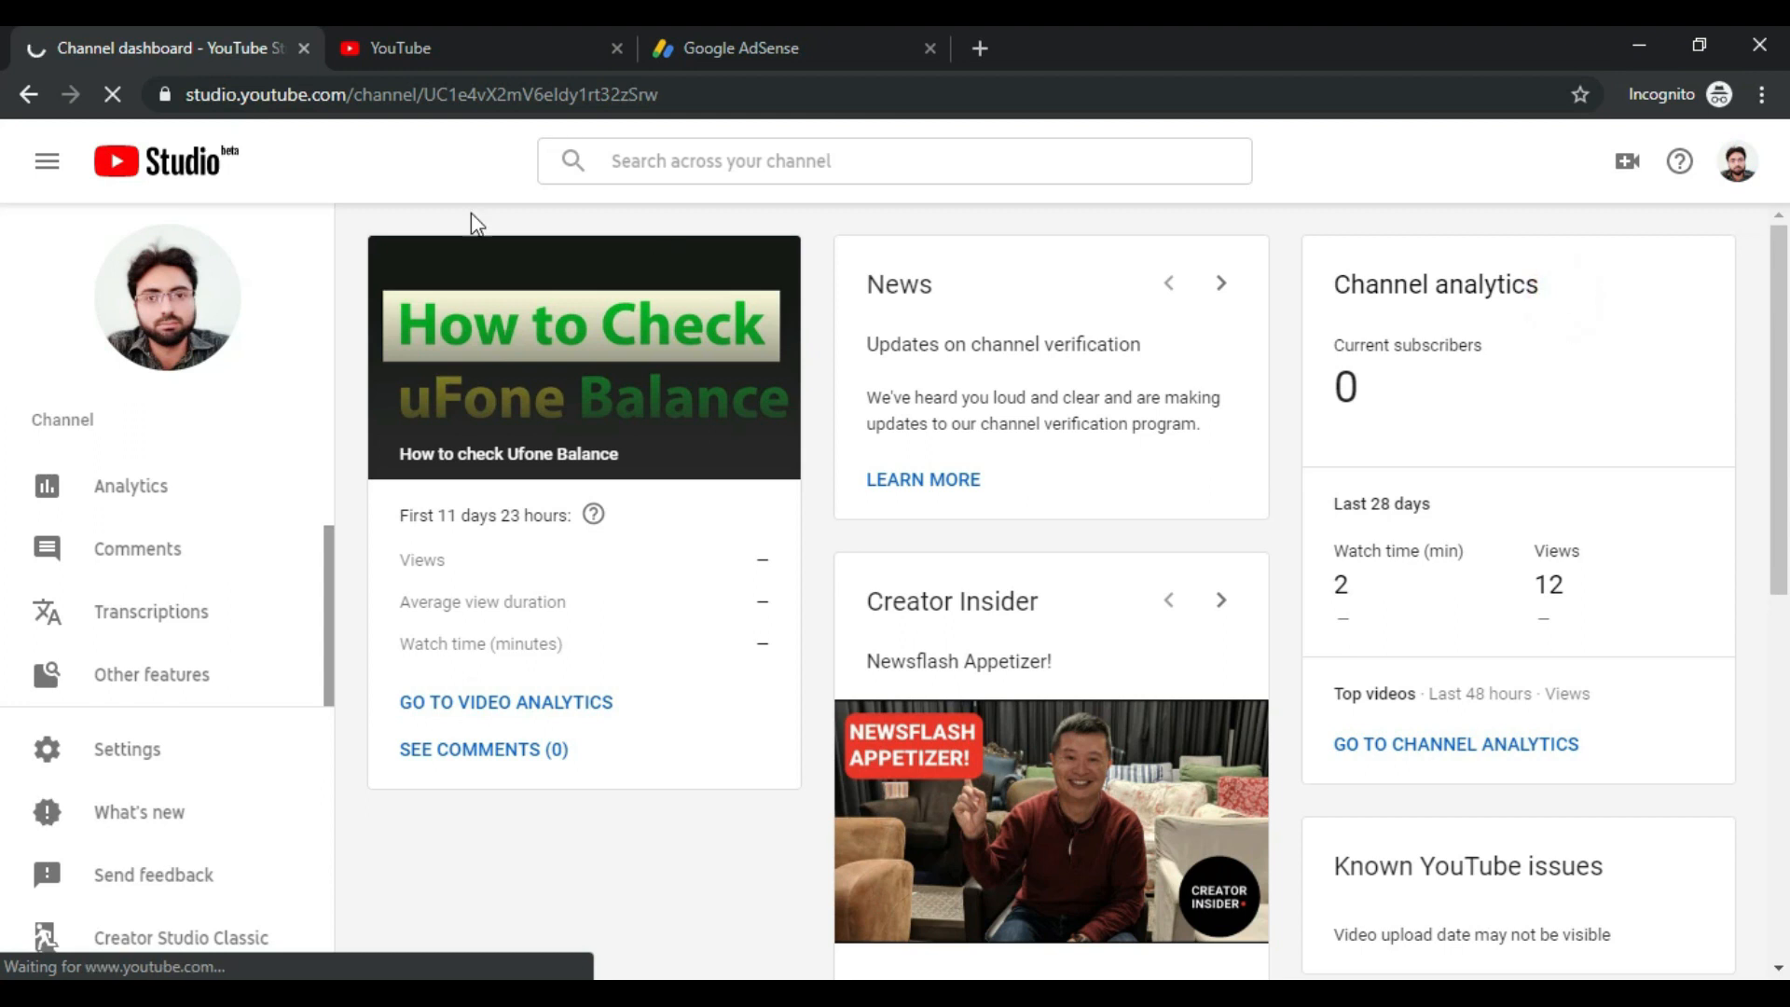
{"action": "left_click", "coordinate": [618, 93]}
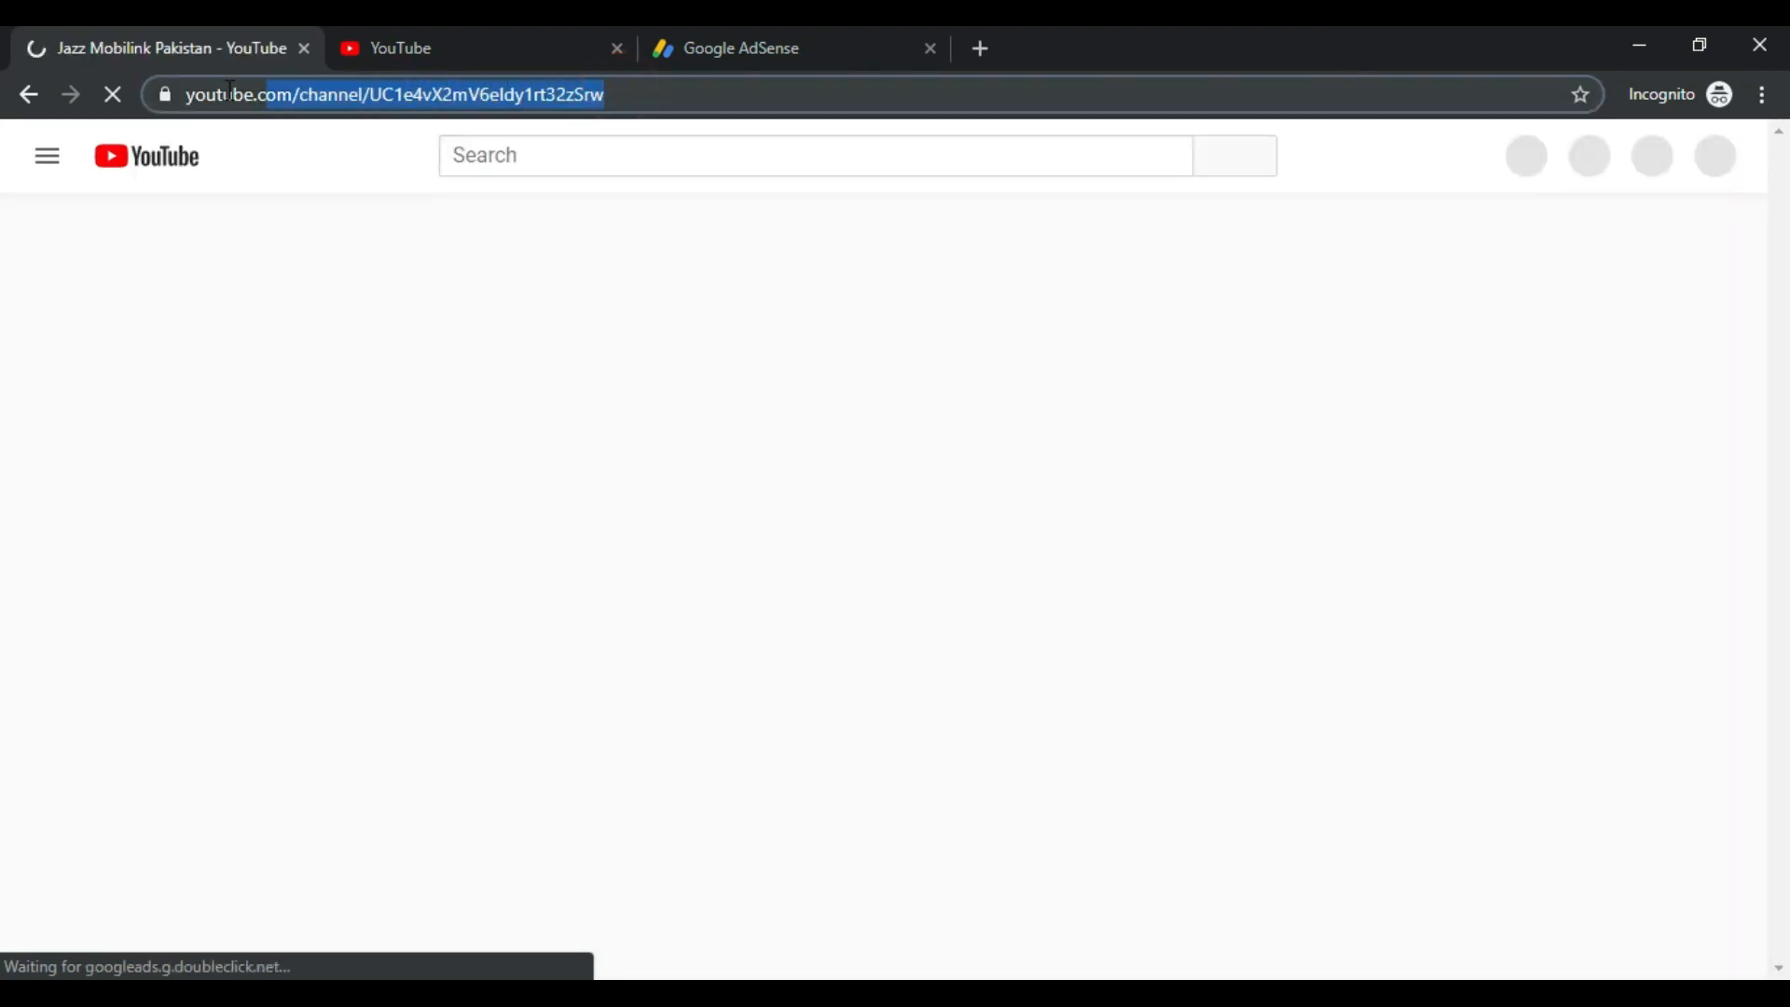
{"action": "left_click", "coordinate": [703, 51]}
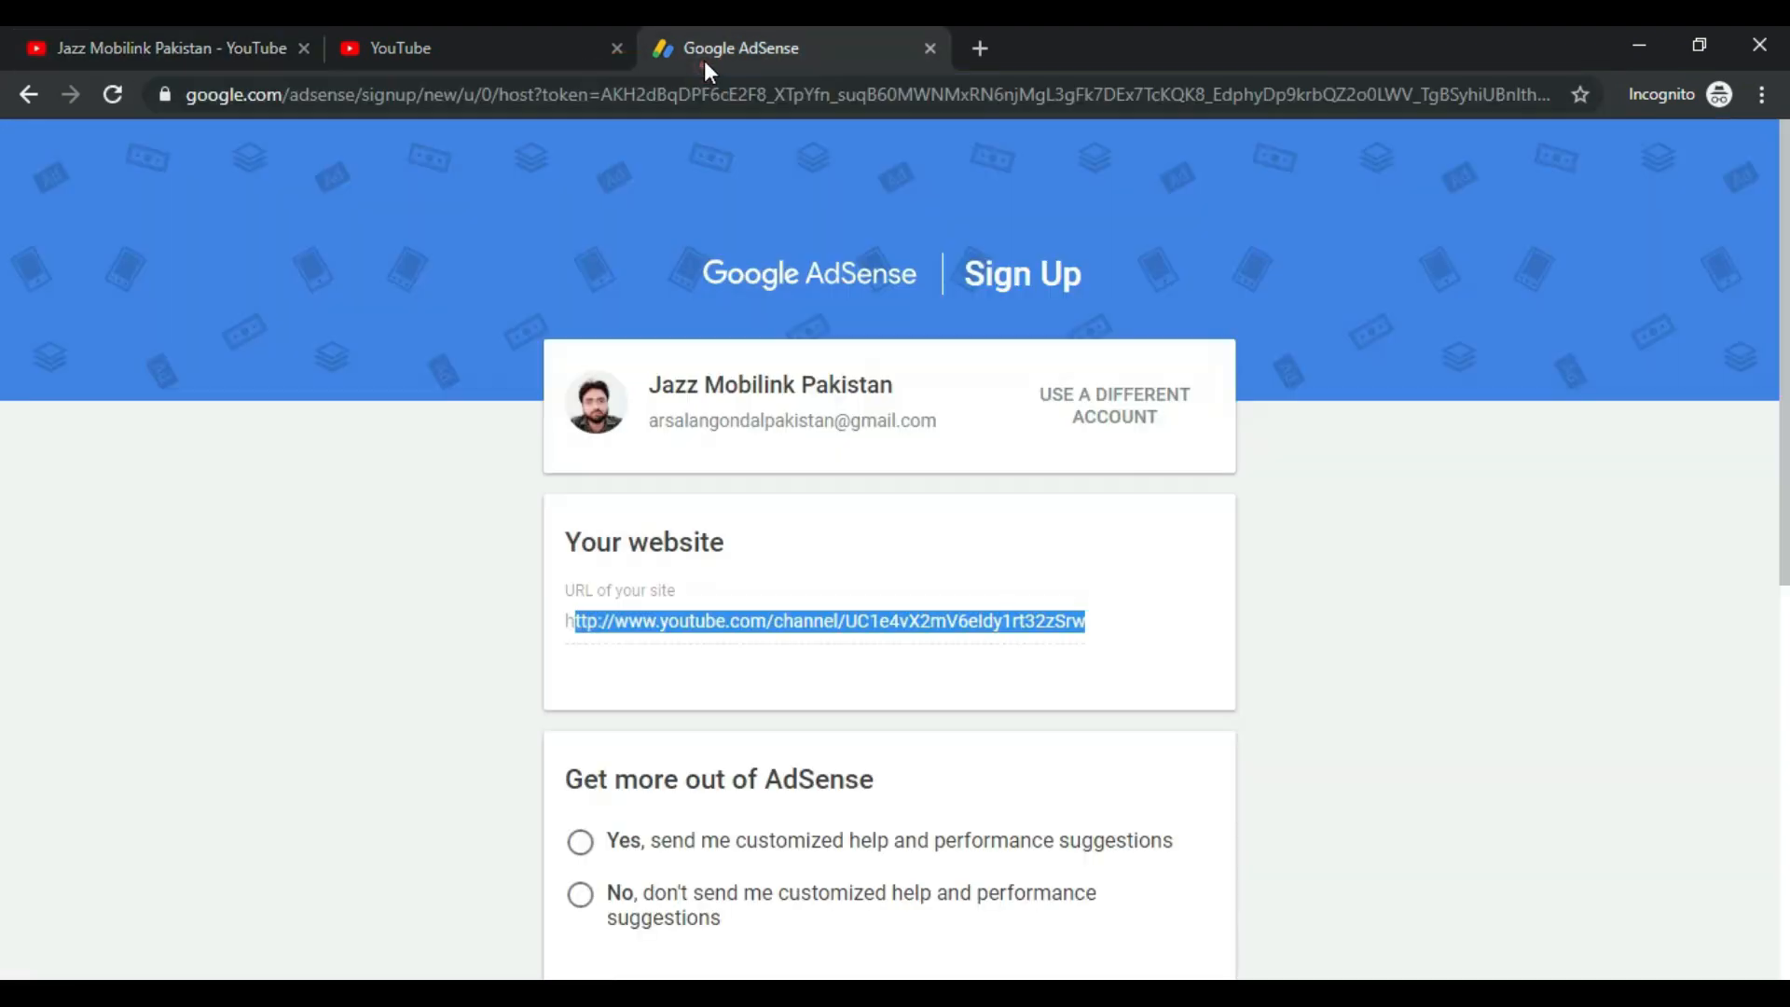
{"action": "left_click", "coordinate": [1072, 621]}
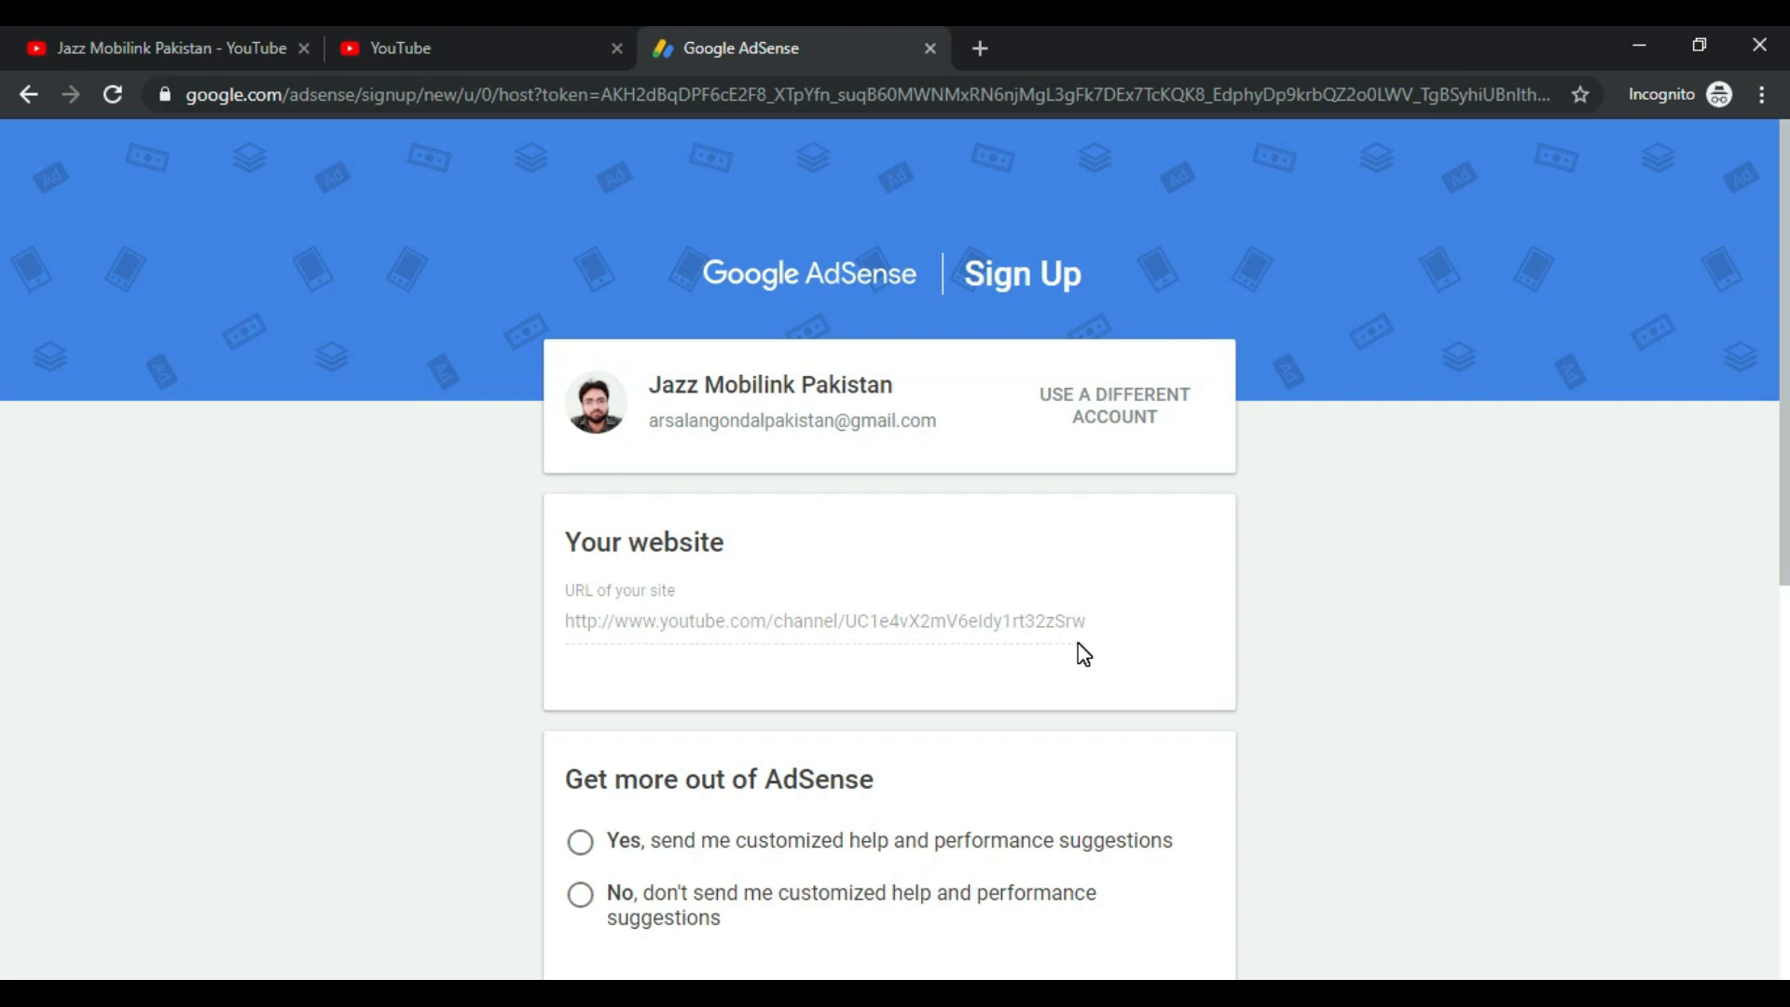
Step: Opt into customized help and suggestions and set the country to Pakistan
{"action": "scroll", "coordinate": [1081, 653], "scroll_direction": "down", "scroll_amount": 3}
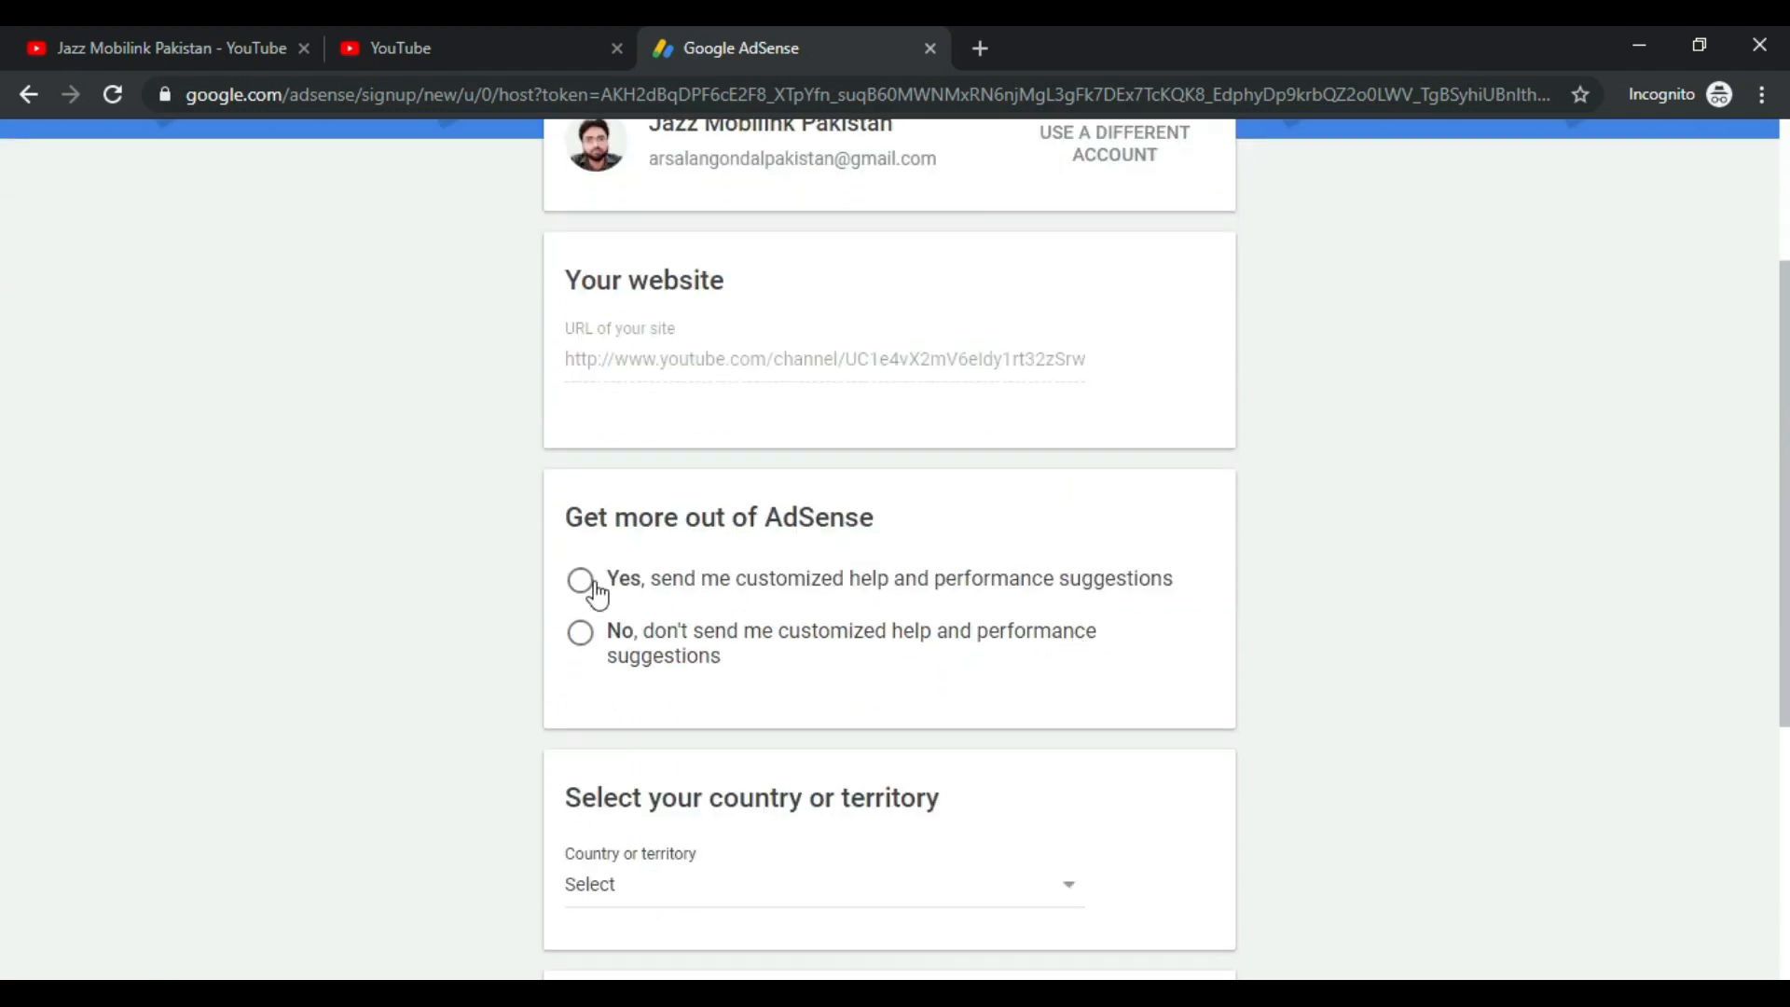
{"action": "left_click", "coordinate": [581, 582]}
{"action": "scroll", "coordinate": [851, 627], "scroll_direction": "down", "scroll_amount": 3}
{"action": "left_click", "coordinate": [832, 620]}
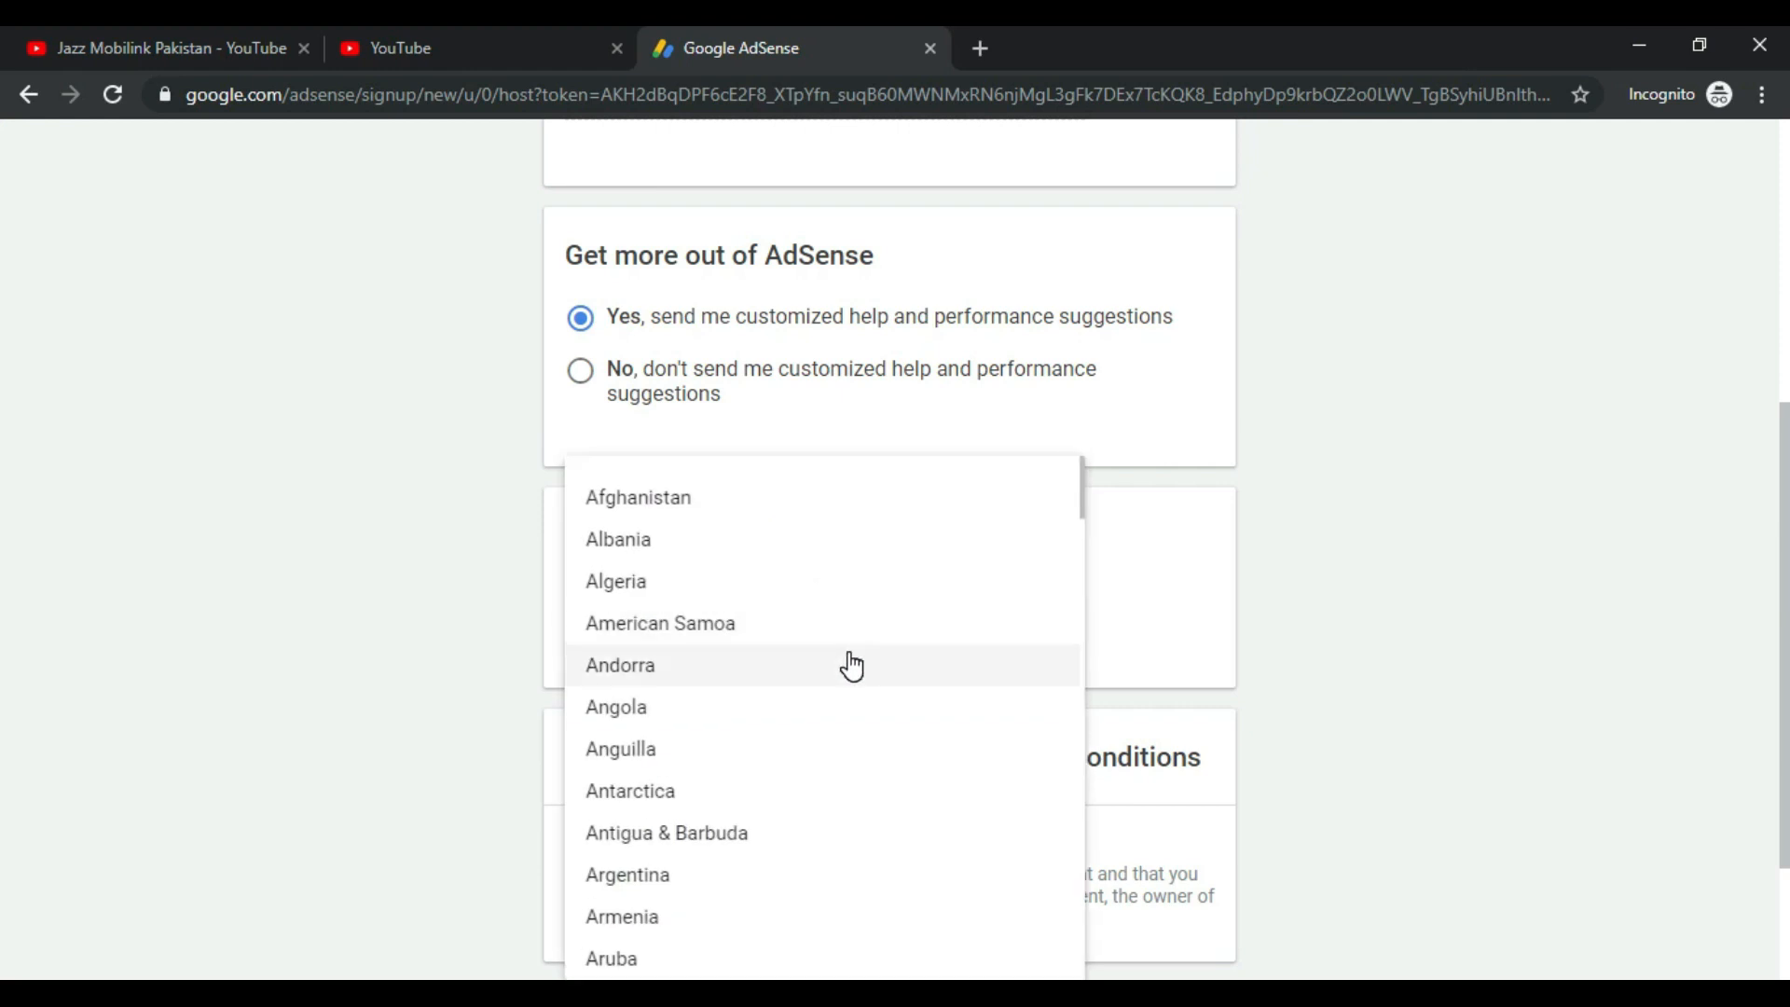
{"action": "key", "text": "p"}
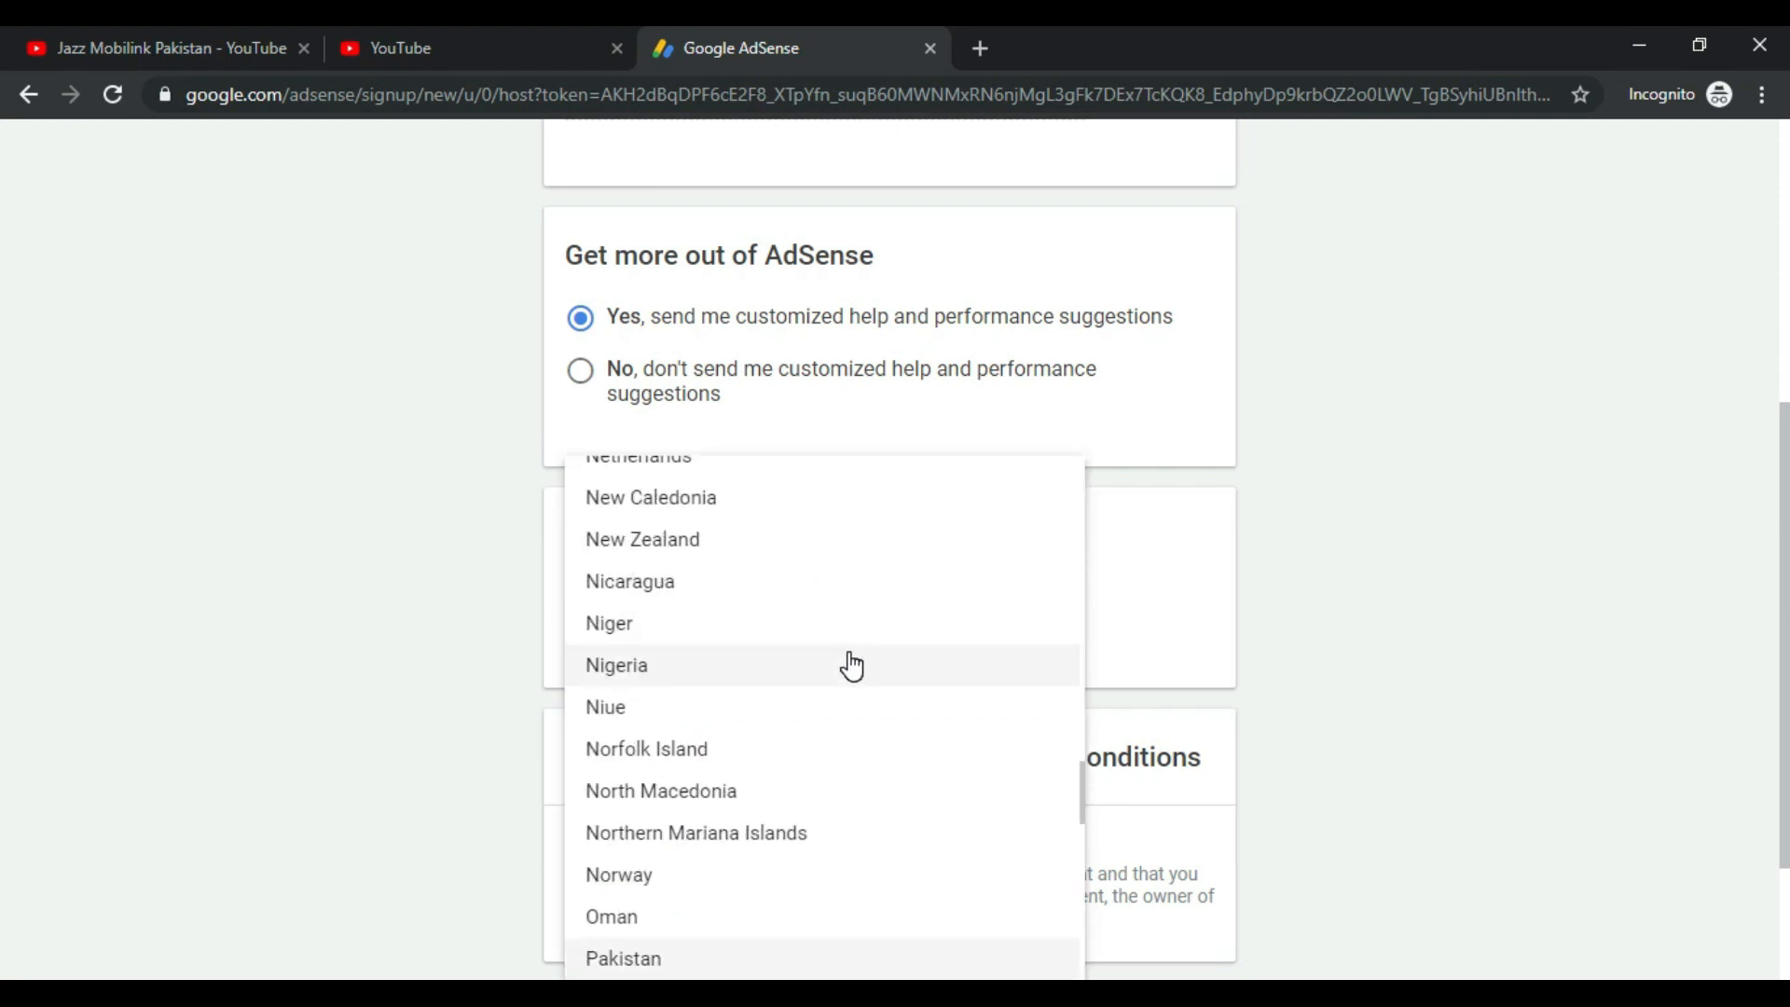
{"action": "left_click", "coordinate": [693, 966]}
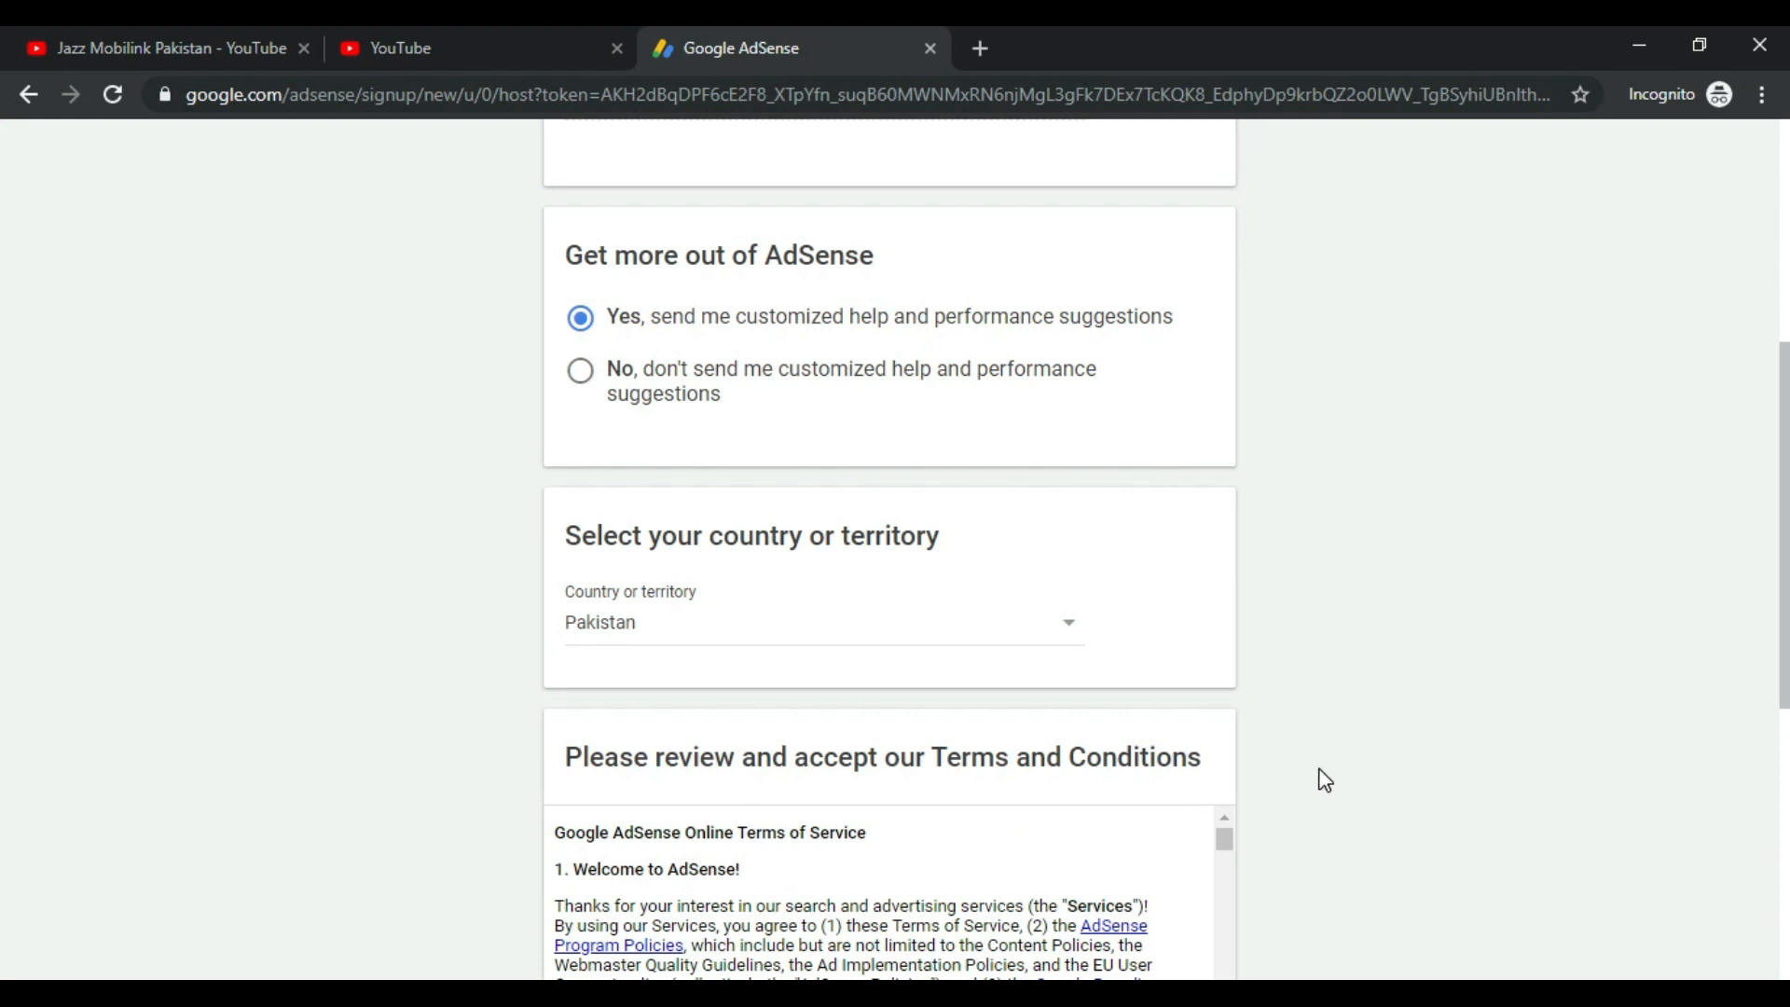
Step: Accept the AdSense terms and conditions and create the account
{"action": "scroll", "coordinate": [1320, 778], "scroll_direction": "down", "scroll_amount": 1}
{"action": "scroll", "coordinate": [1139, 591], "scroll_direction": "down", "scroll_amount": 4}
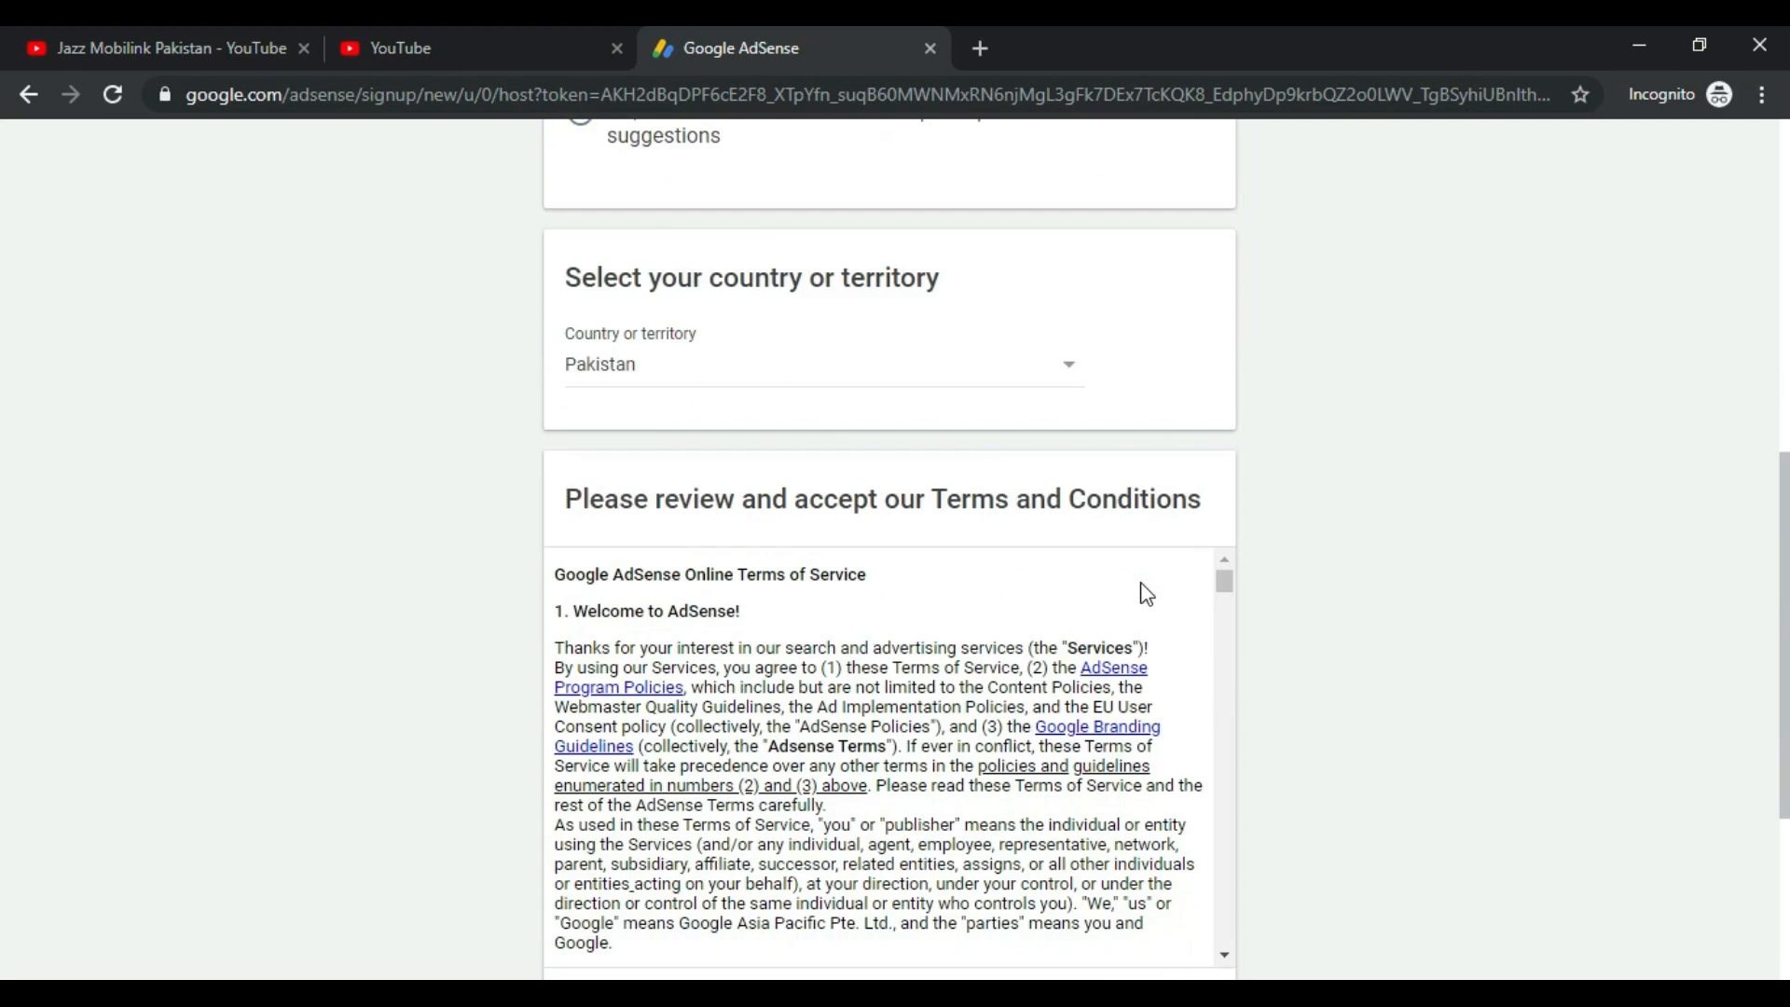
{"action": "scroll", "coordinate": [839, 485], "scroll_direction": "down", "scroll_amount": 2}
{"action": "left_click", "coordinate": [580, 749]}
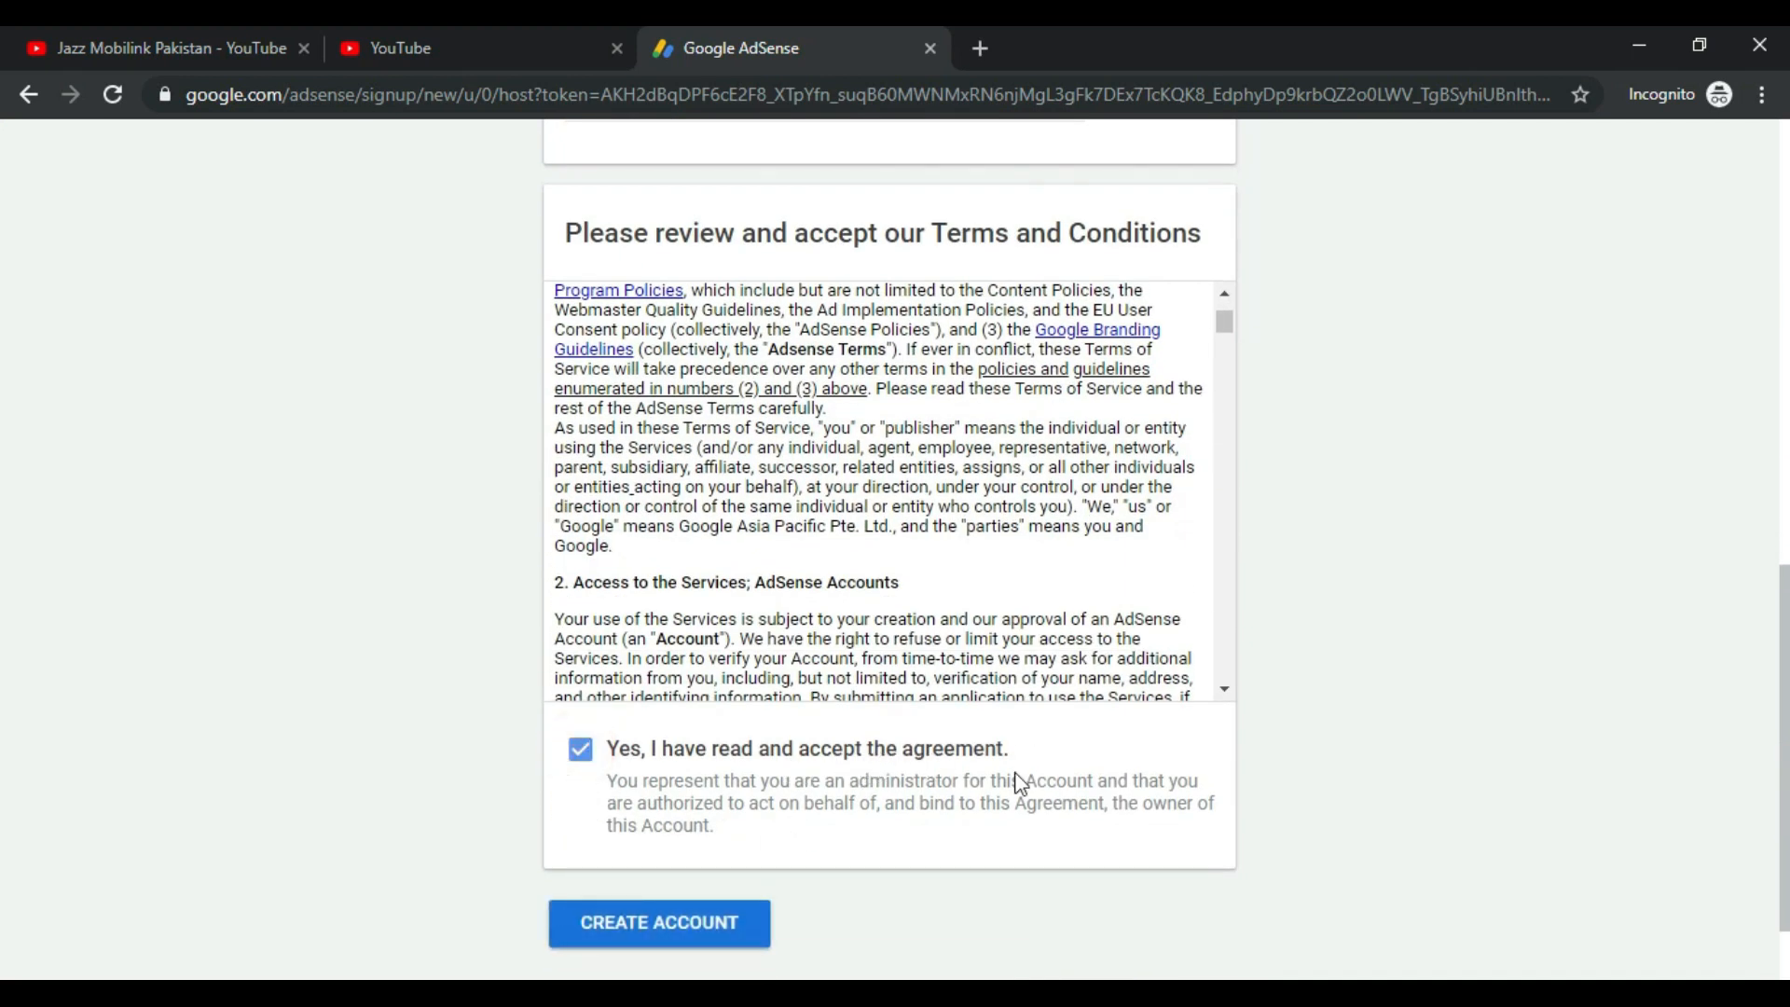
{"action": "left_click", "coordinate": [685, 928]}
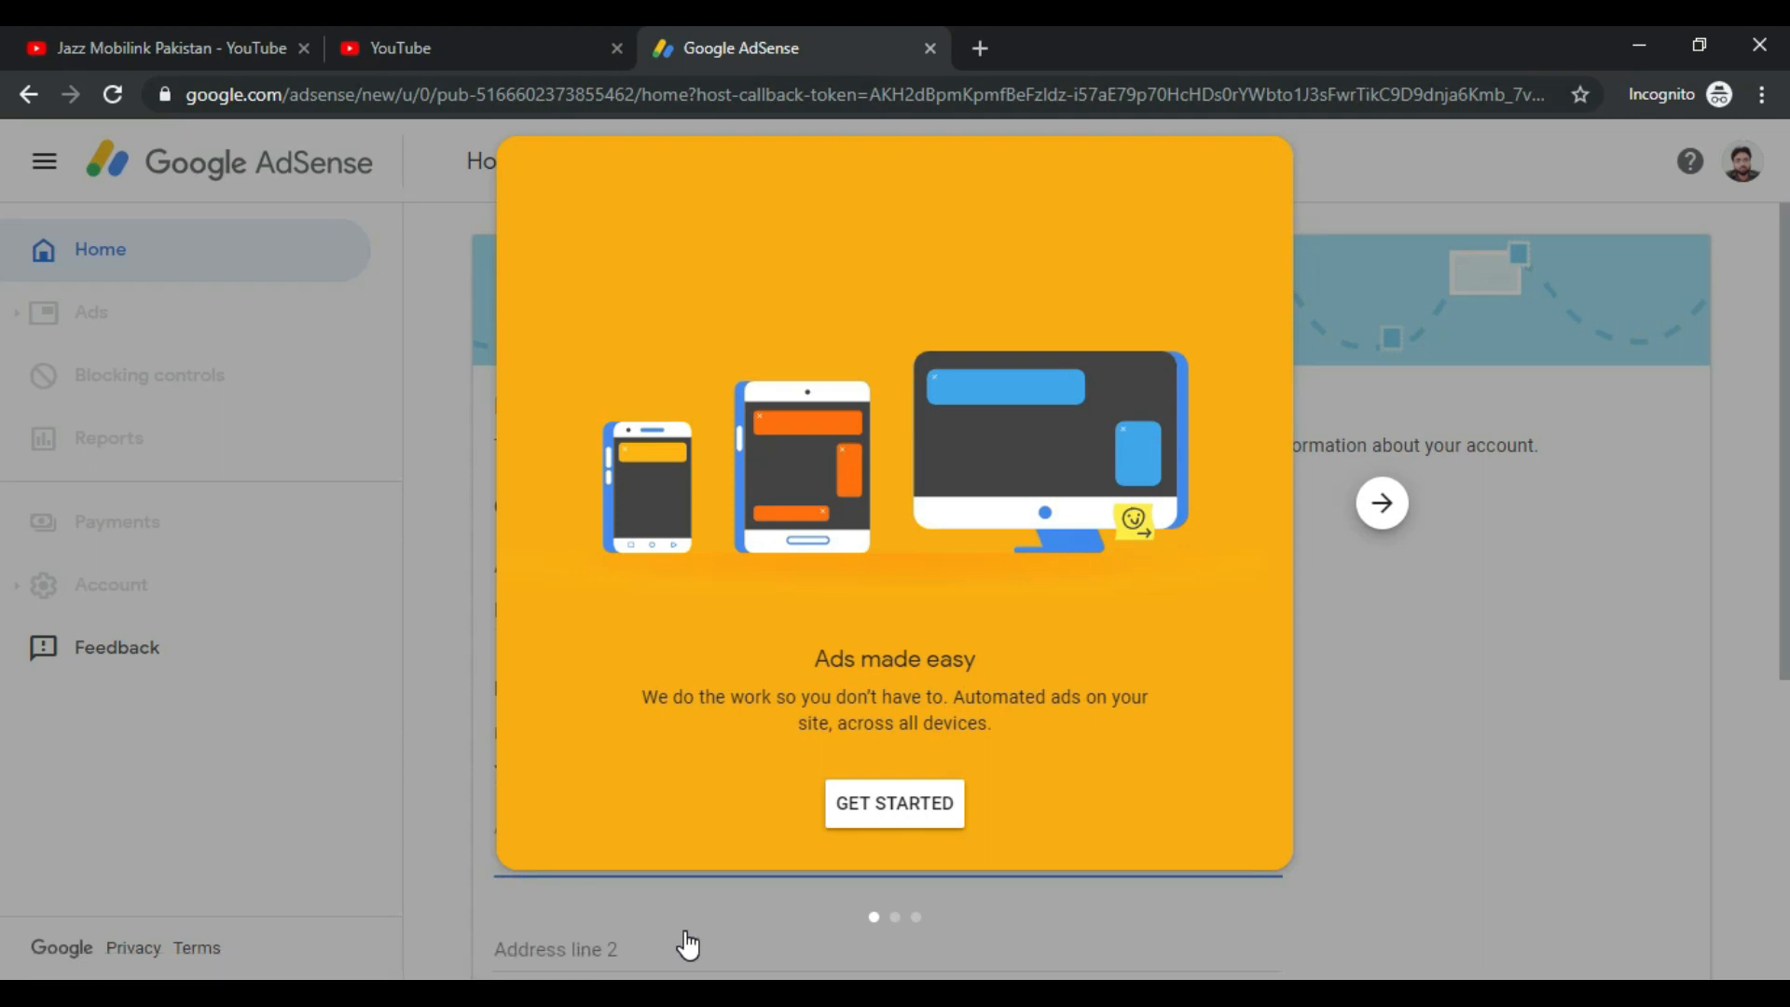
Step: Dismiss the 'Ads made easy' welcome dialog with GET STARTED to show Payment address details
{"action": "left_click", "coordinate": [940, 814]}
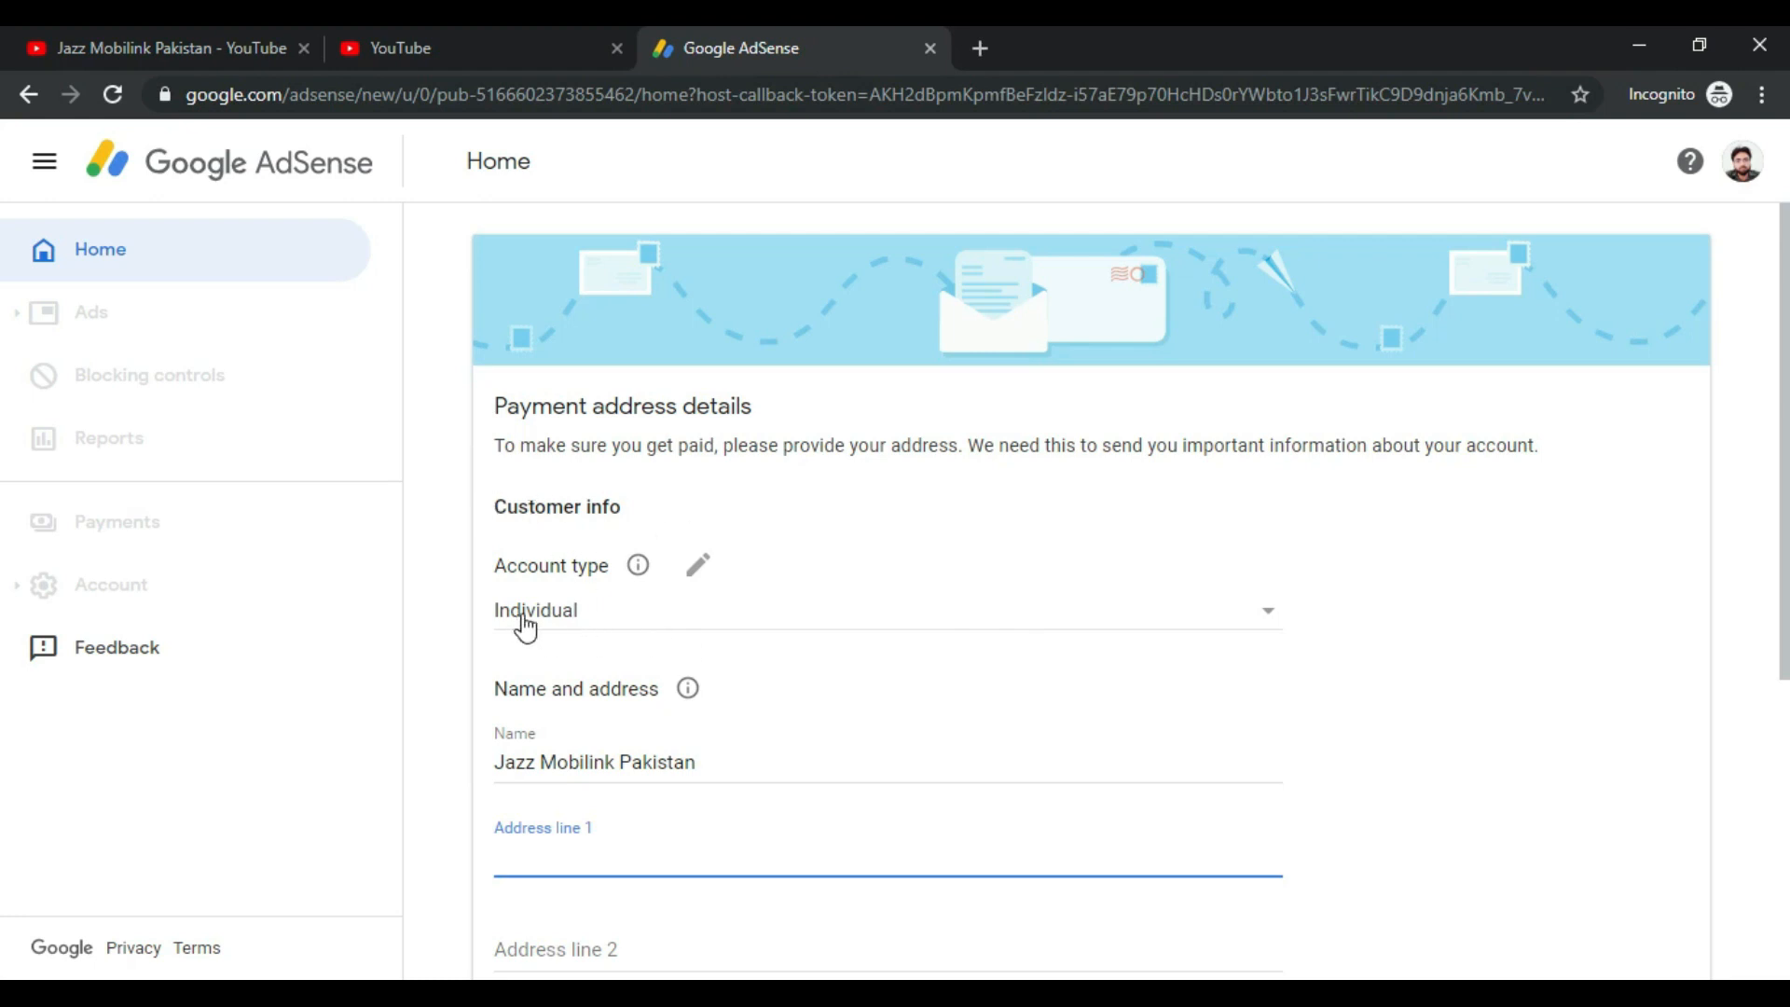
Step: Keep Individual as the account type and replace the prefilled name with the payee's full name
{"action": "left_click", "coordinate": [1275, 620]}
{"action": "left_click", "coordinate": [566, 615]}
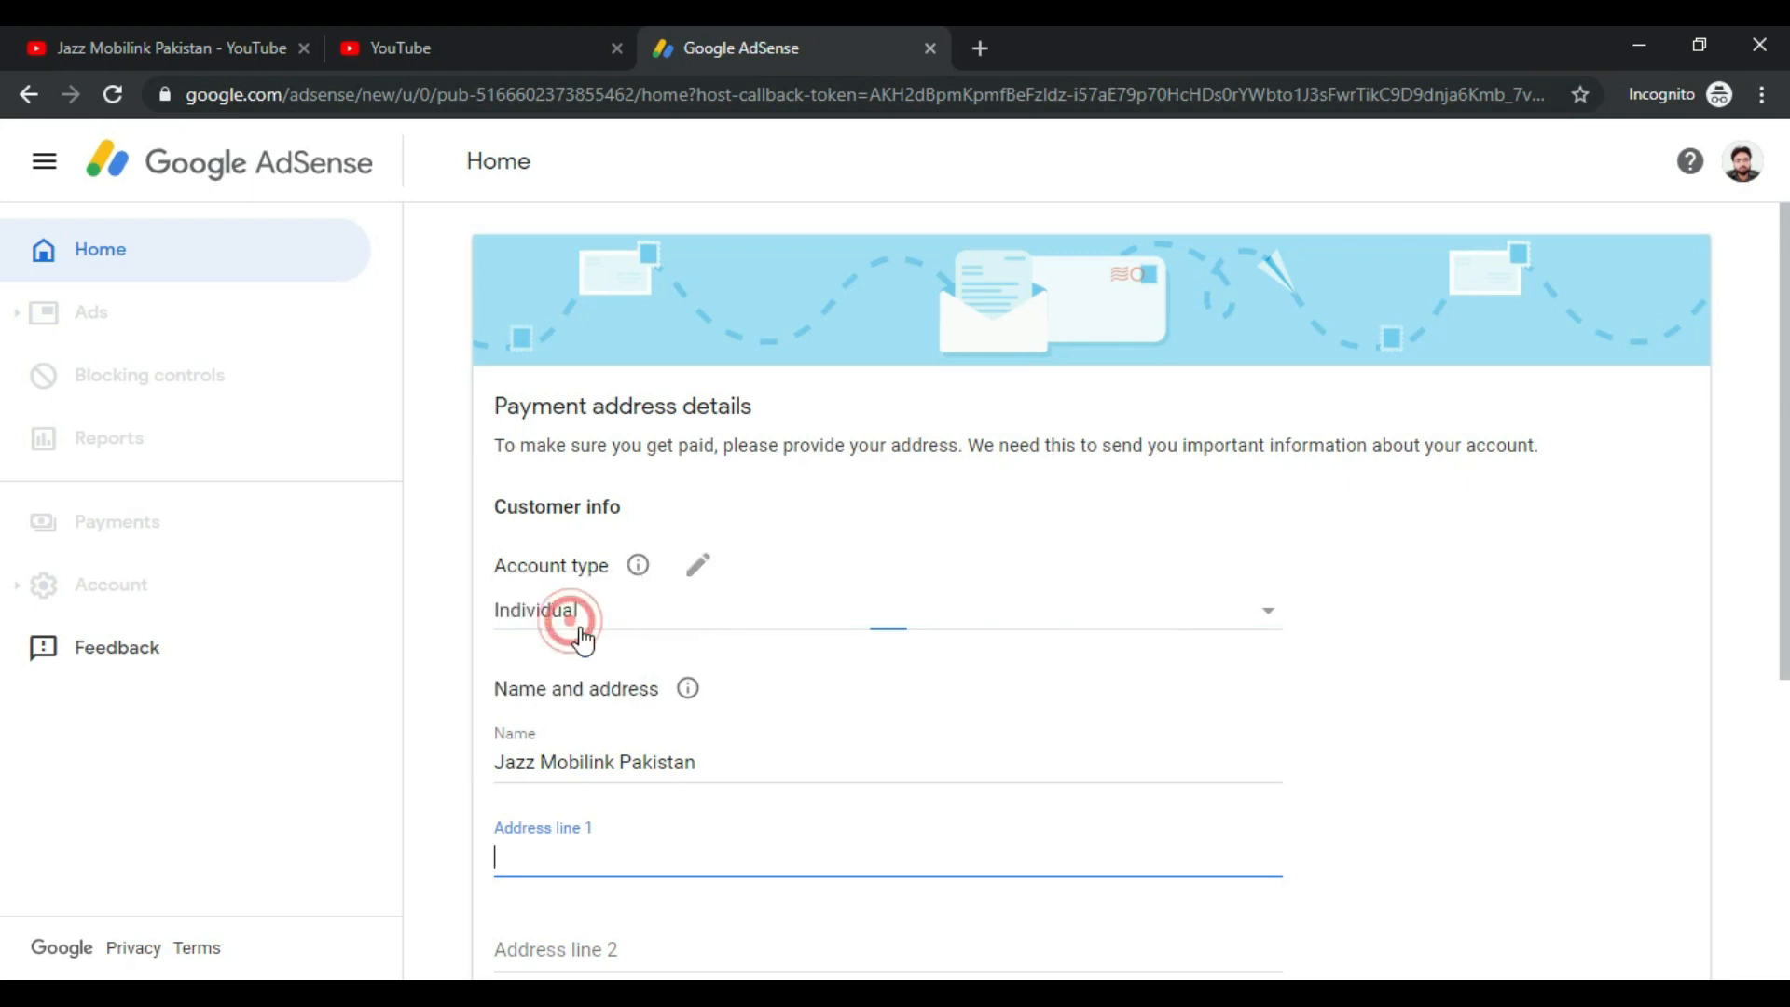
{"action": "scroll", "coordinate": [839, 643], "scroll_direction": "down", "scroll_amount": 1}
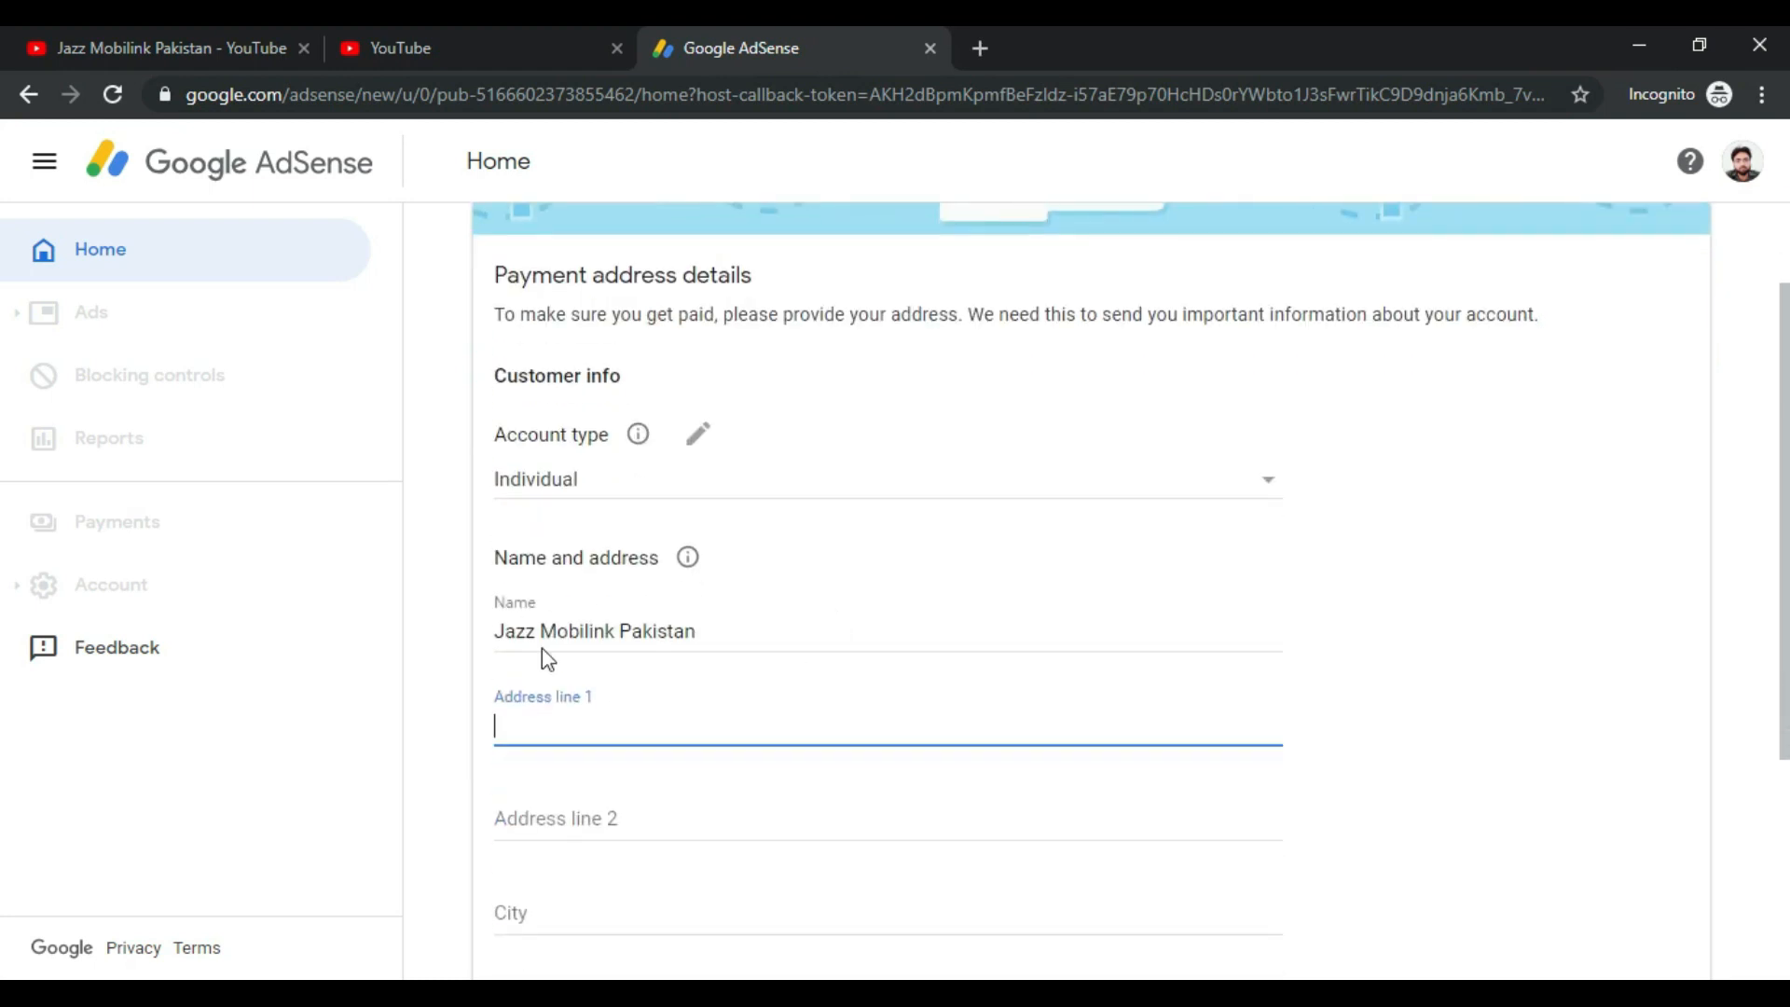
{"action": "left_click_drag", "start_coordinate": [497, 634], "coordinate": [759, 631]}
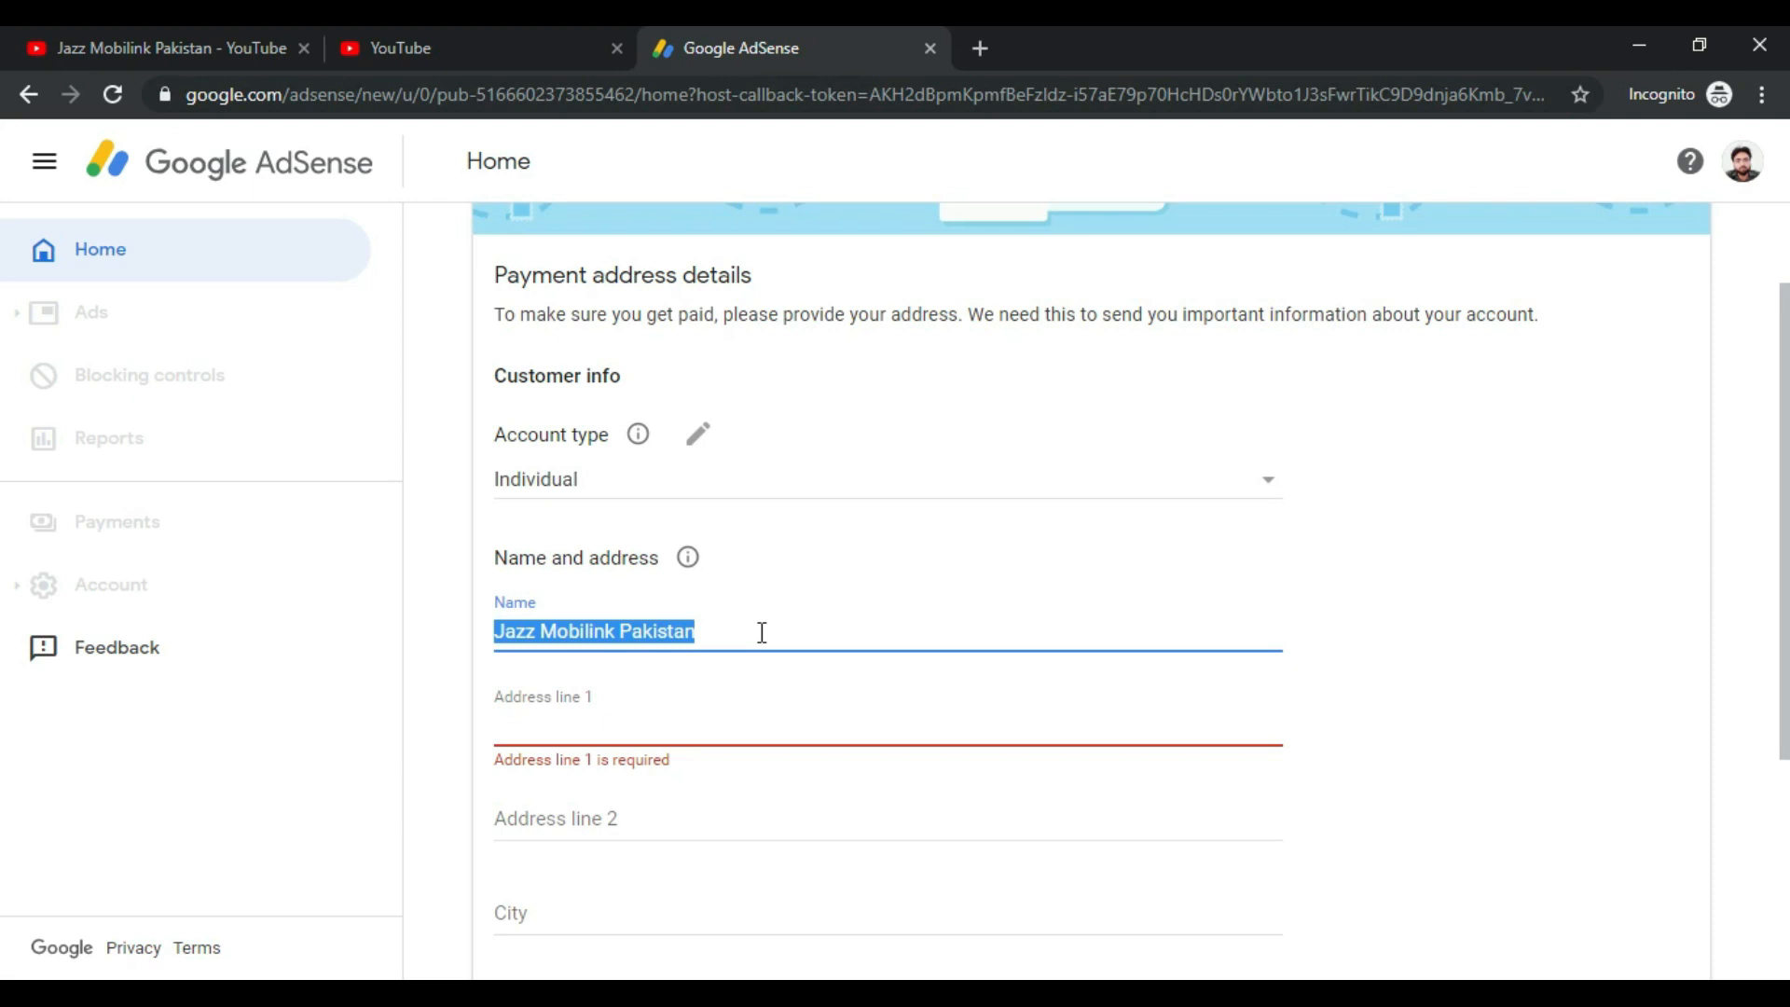
{"action": "key", "text": "BackSpace"}
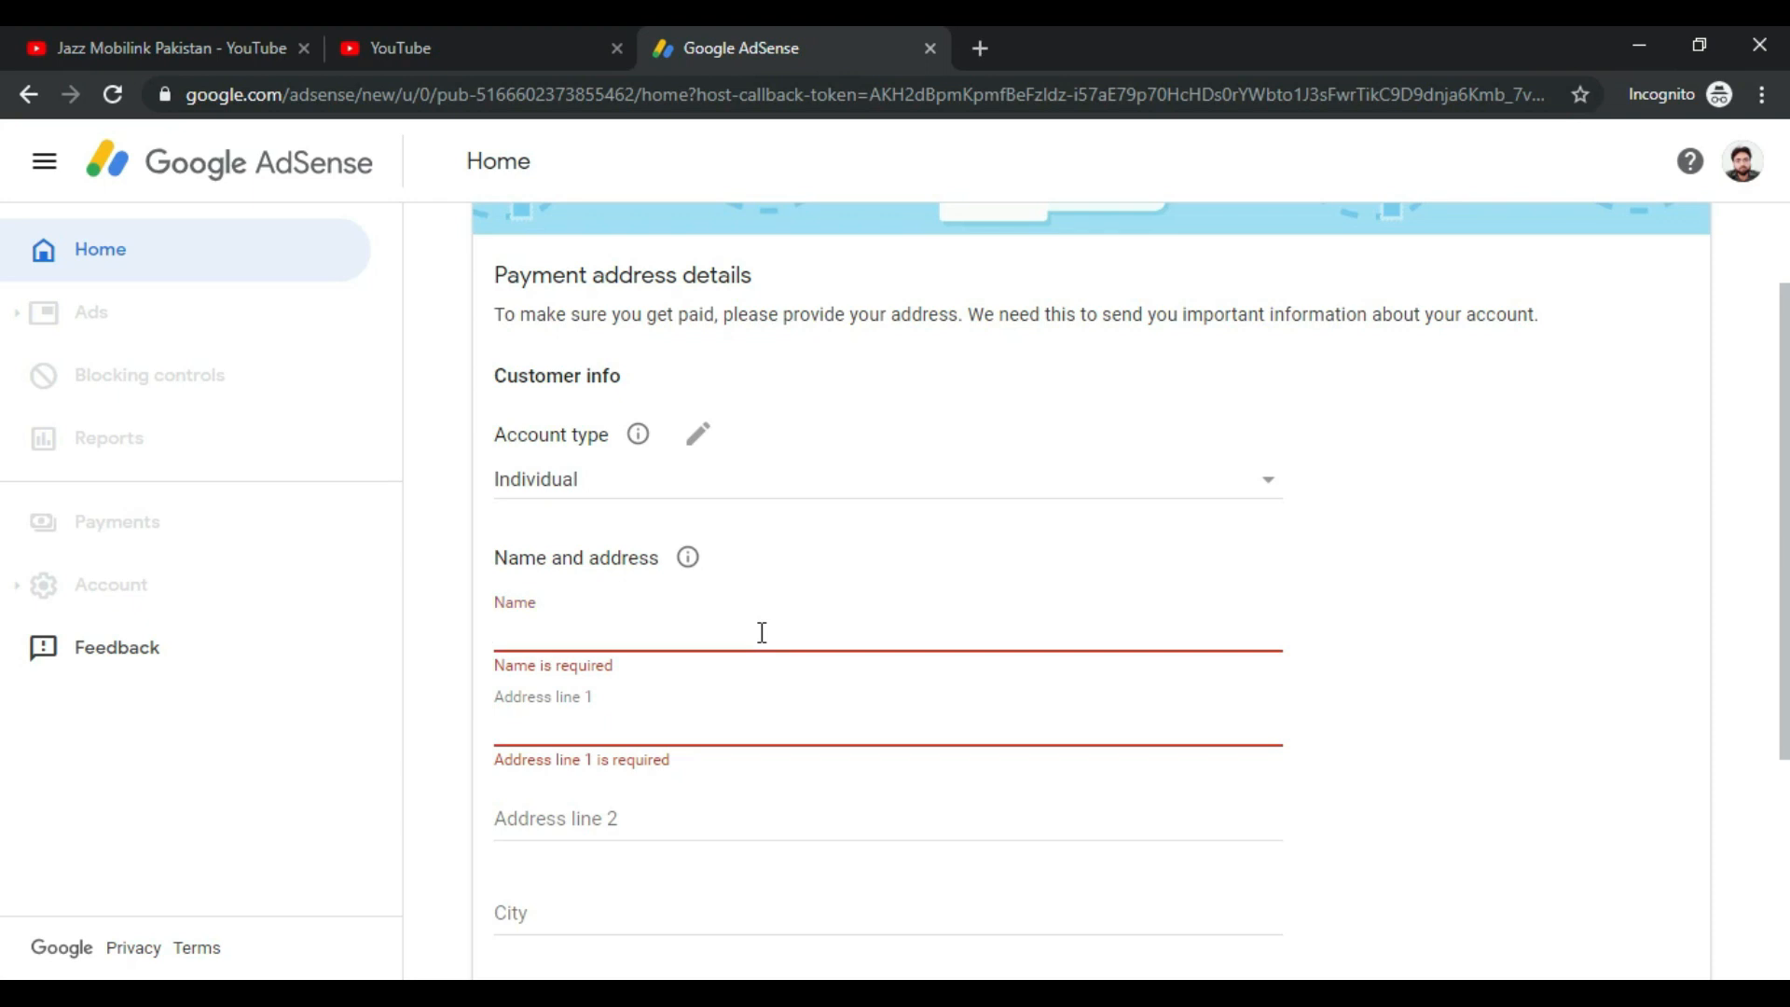
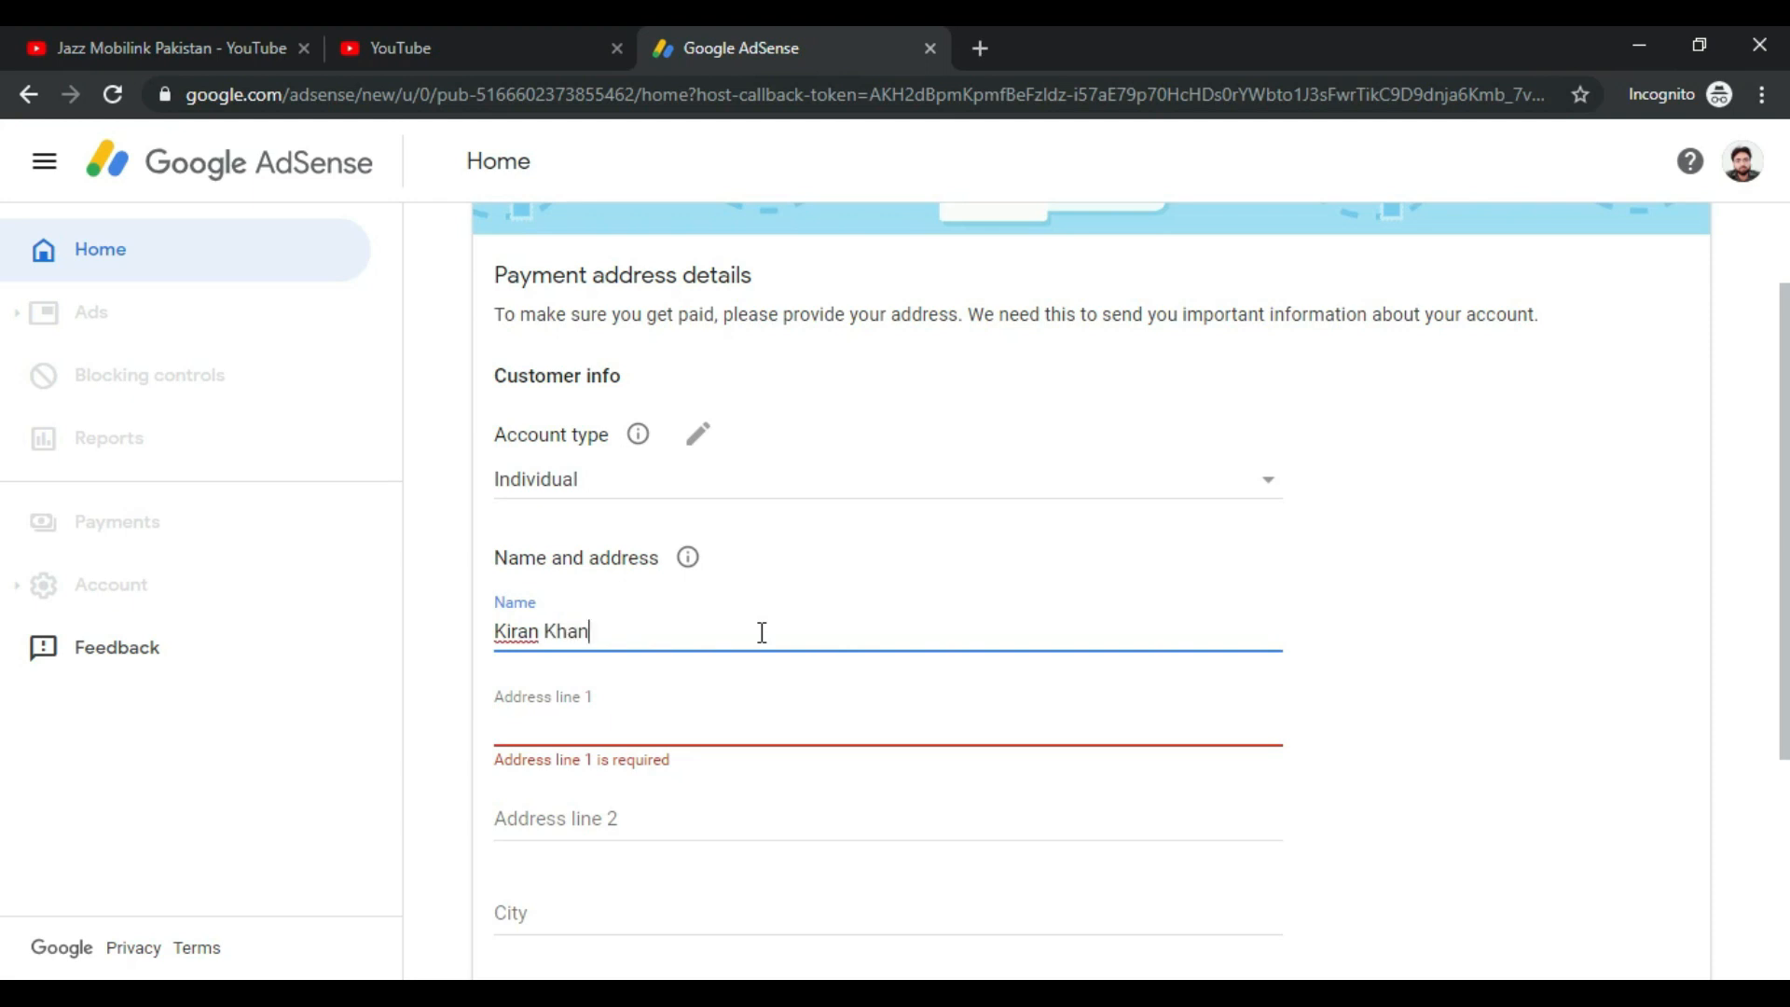
Step: Enter the street, house number, city and country in Address line 1, adding the city word to the dictionary
{"action": "left_click", "coordinate": [678, 719]}
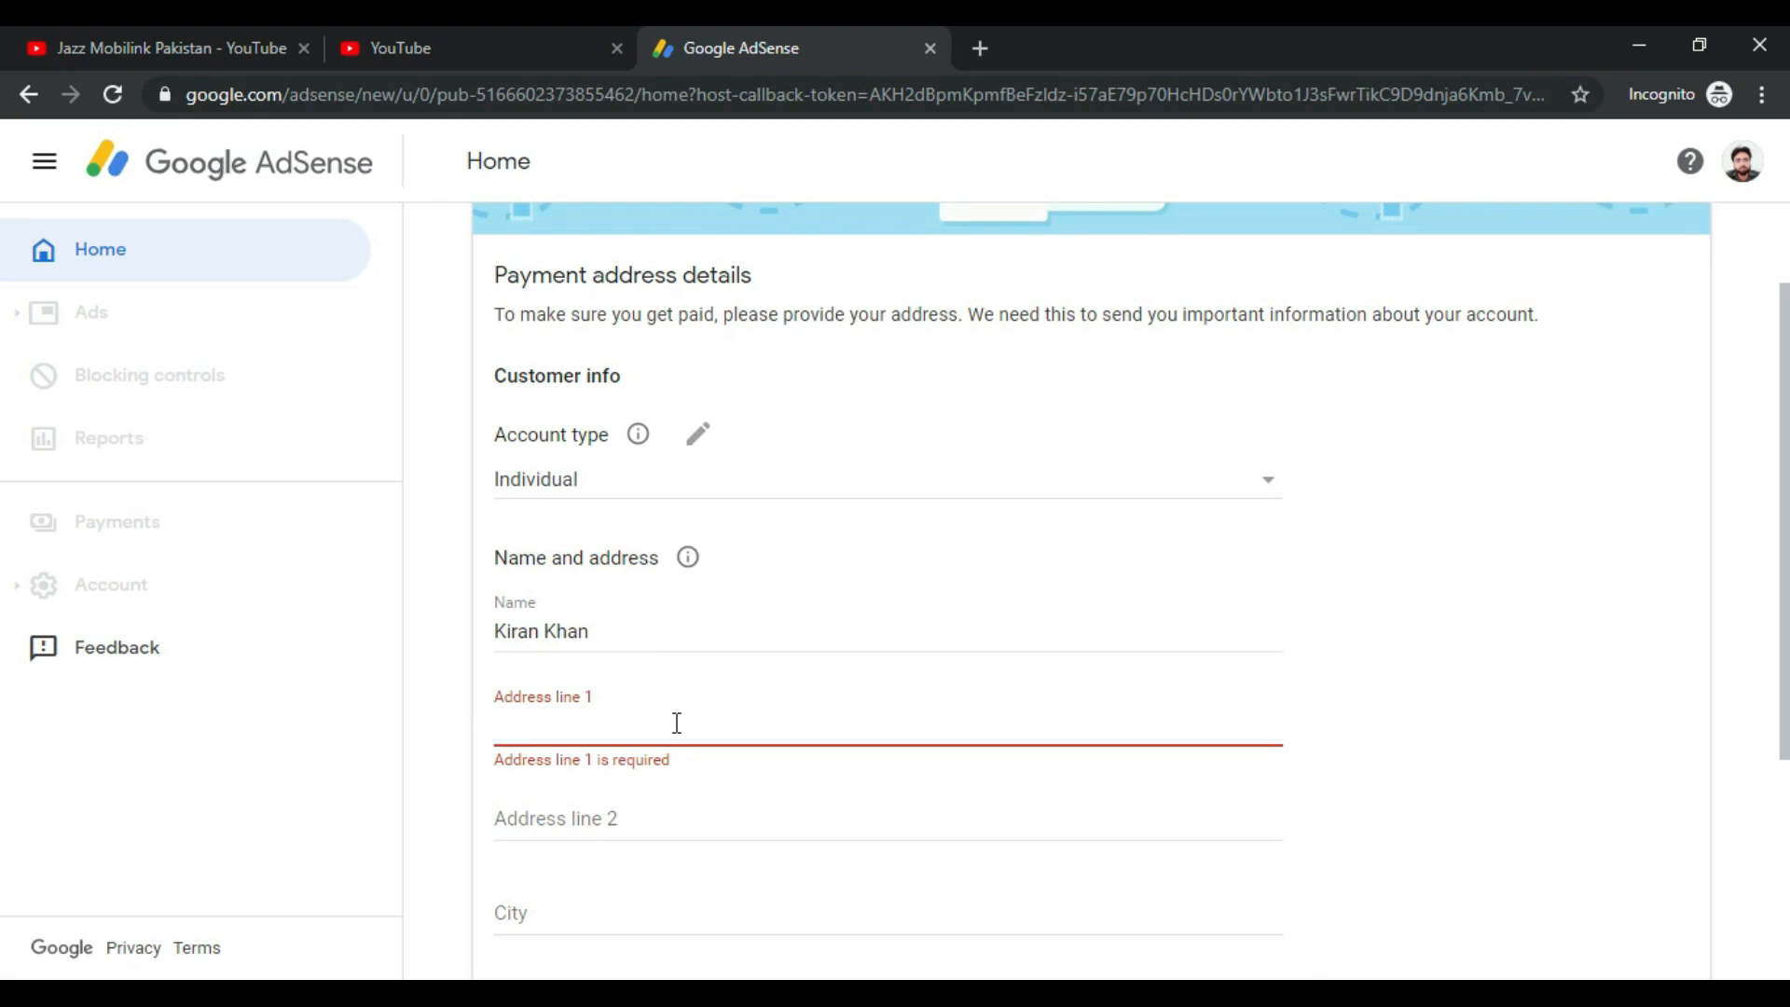
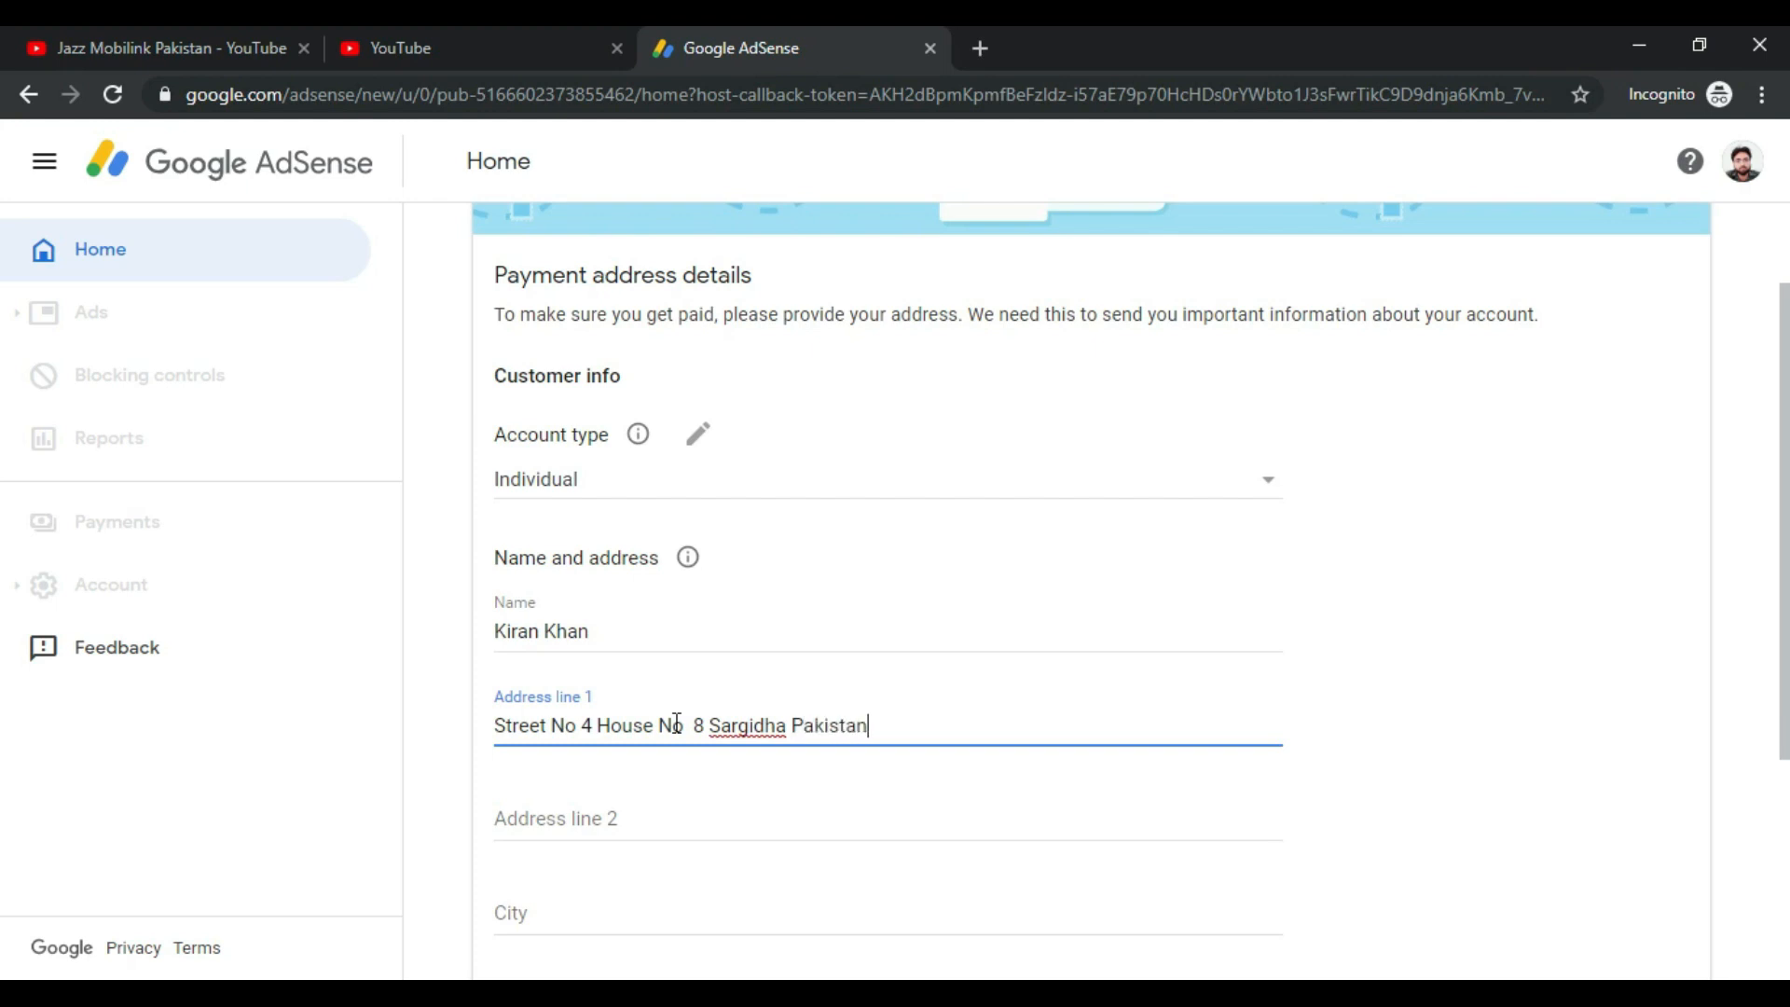
{"action": "right_click", "coordinate": [734, 724]}
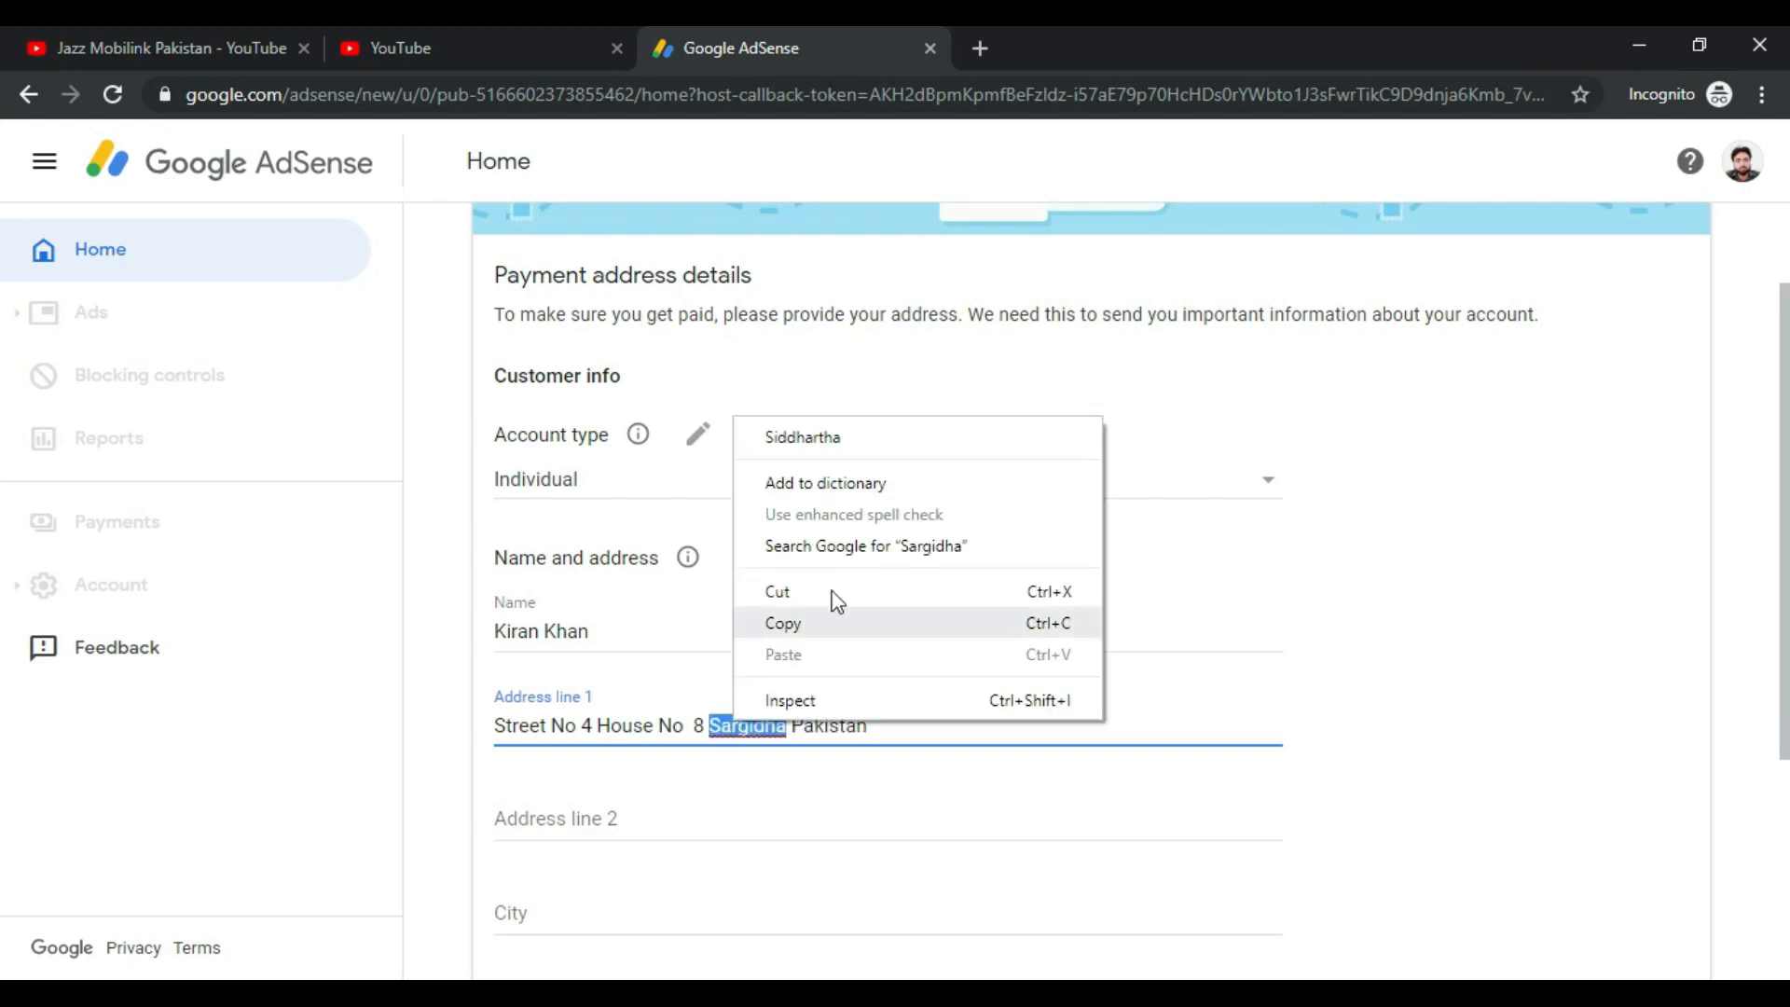
{"action": "left_click", "coordinate": [822, 476]}
{"action": "left_click", "coordinate": [923, 731]}
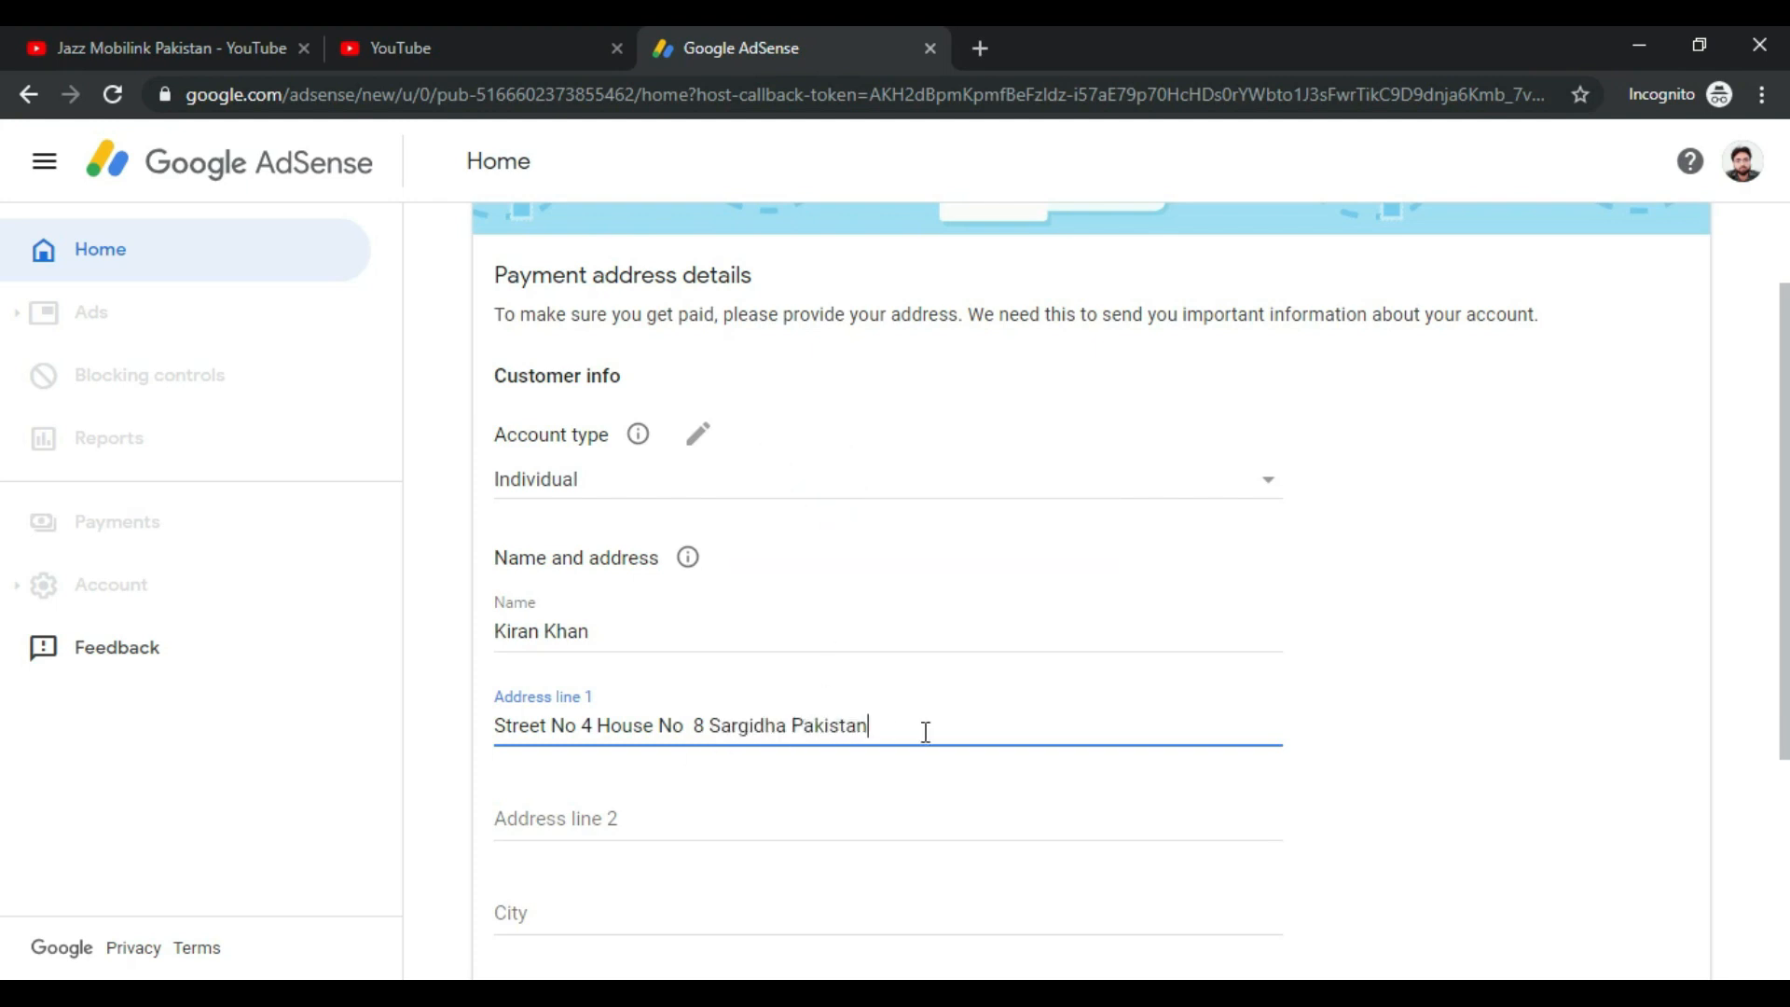
{"action": "scroll", "coordinate": [923, 731], "scroll_direction": "down", "scroll_amount": 3}
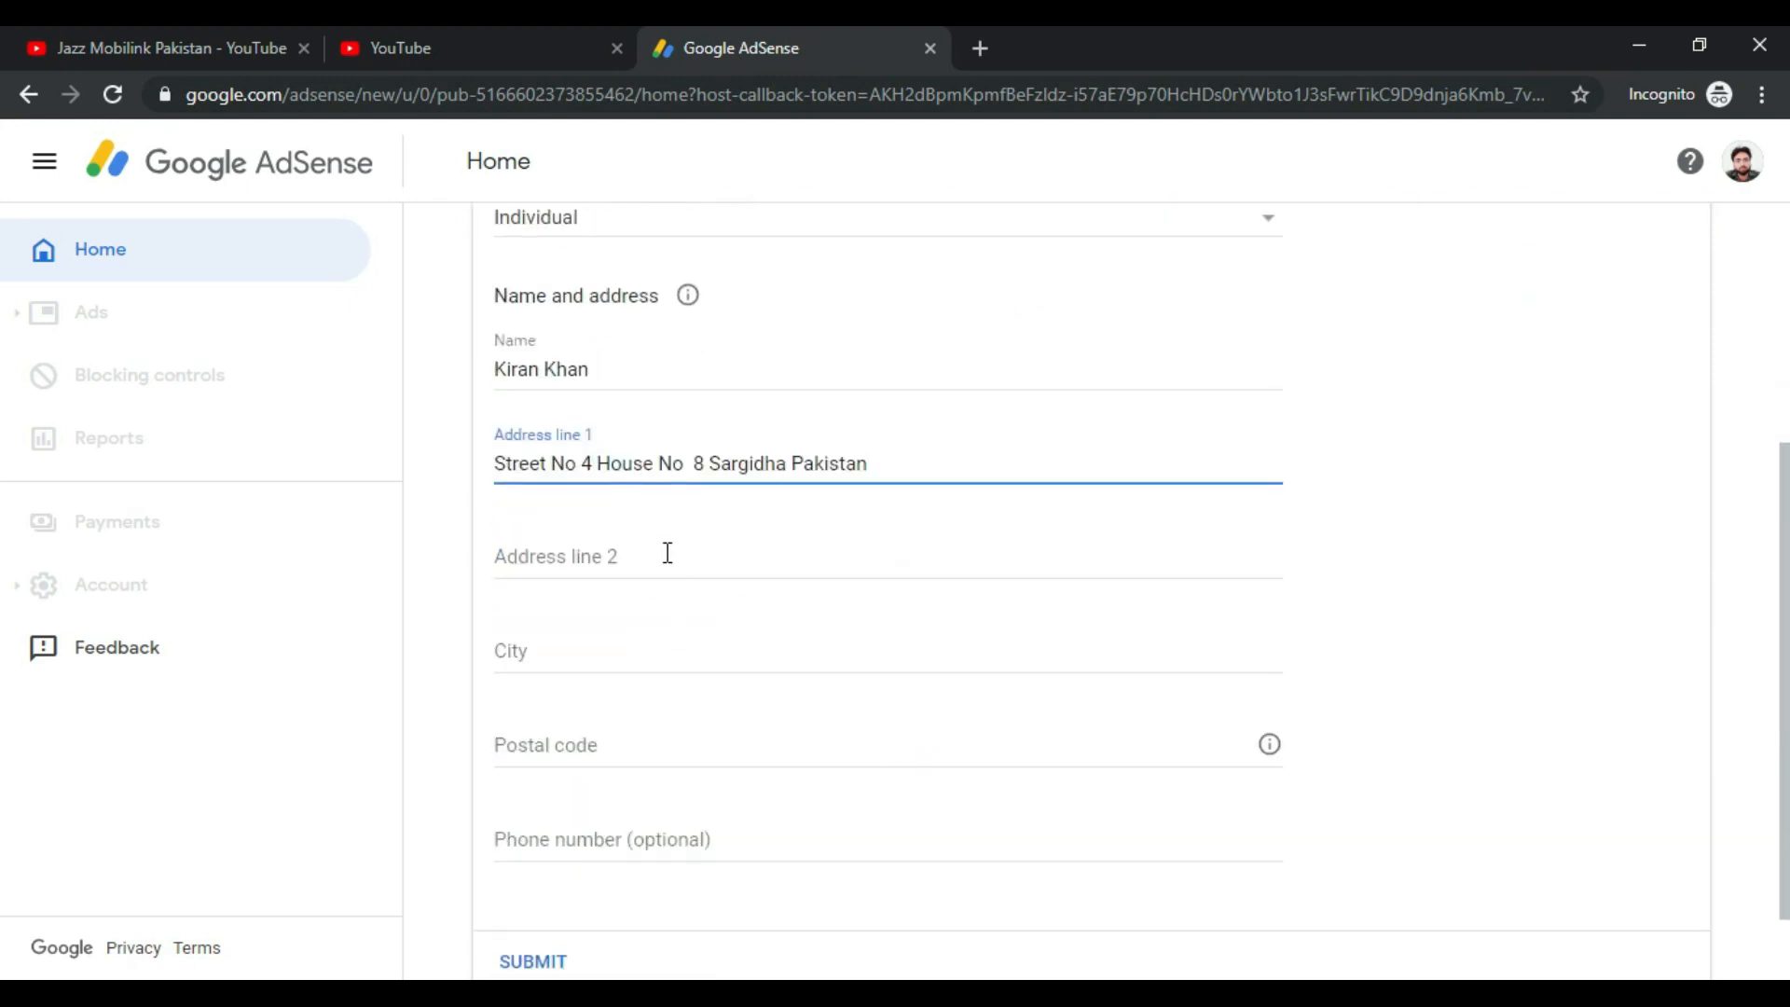
Step: Leave Address line 2 blank, fill in the city and postal code, then scroll back to the name
{"action": "left_click", "coordinate": [665, 550]}
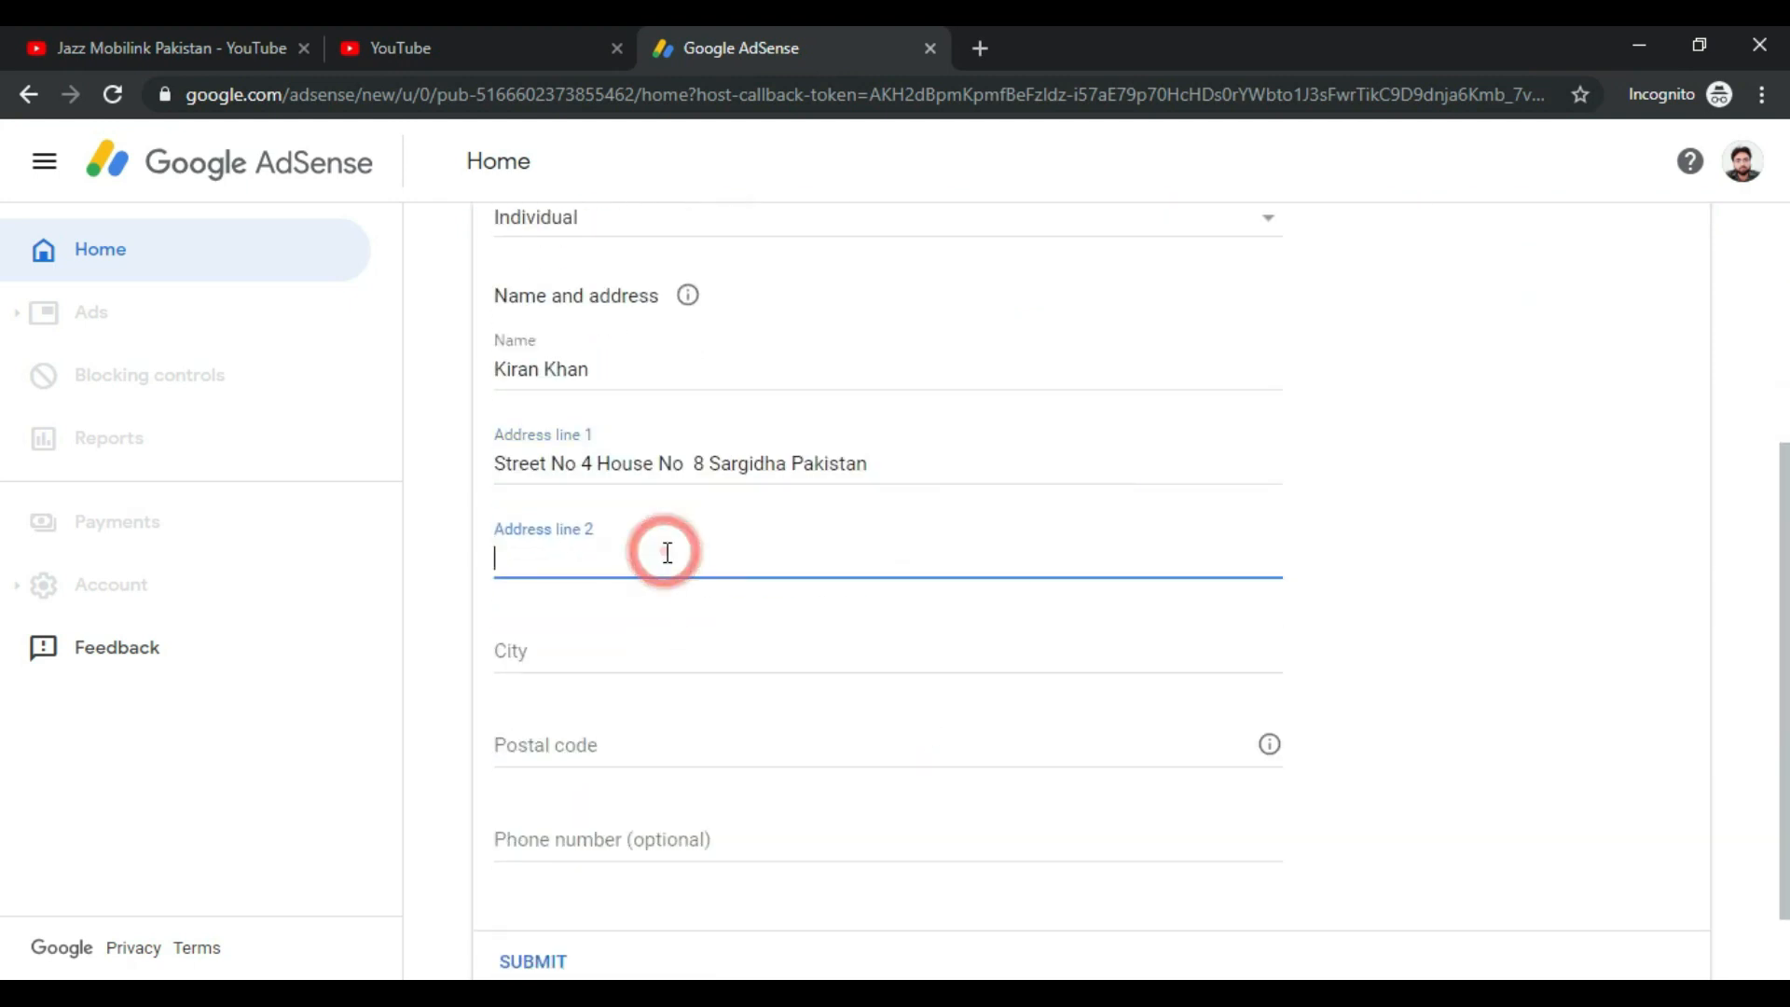
{"action": "left_click", "coordinate": [746, 662]}
{"action": "type", "text": "Sargodha"}
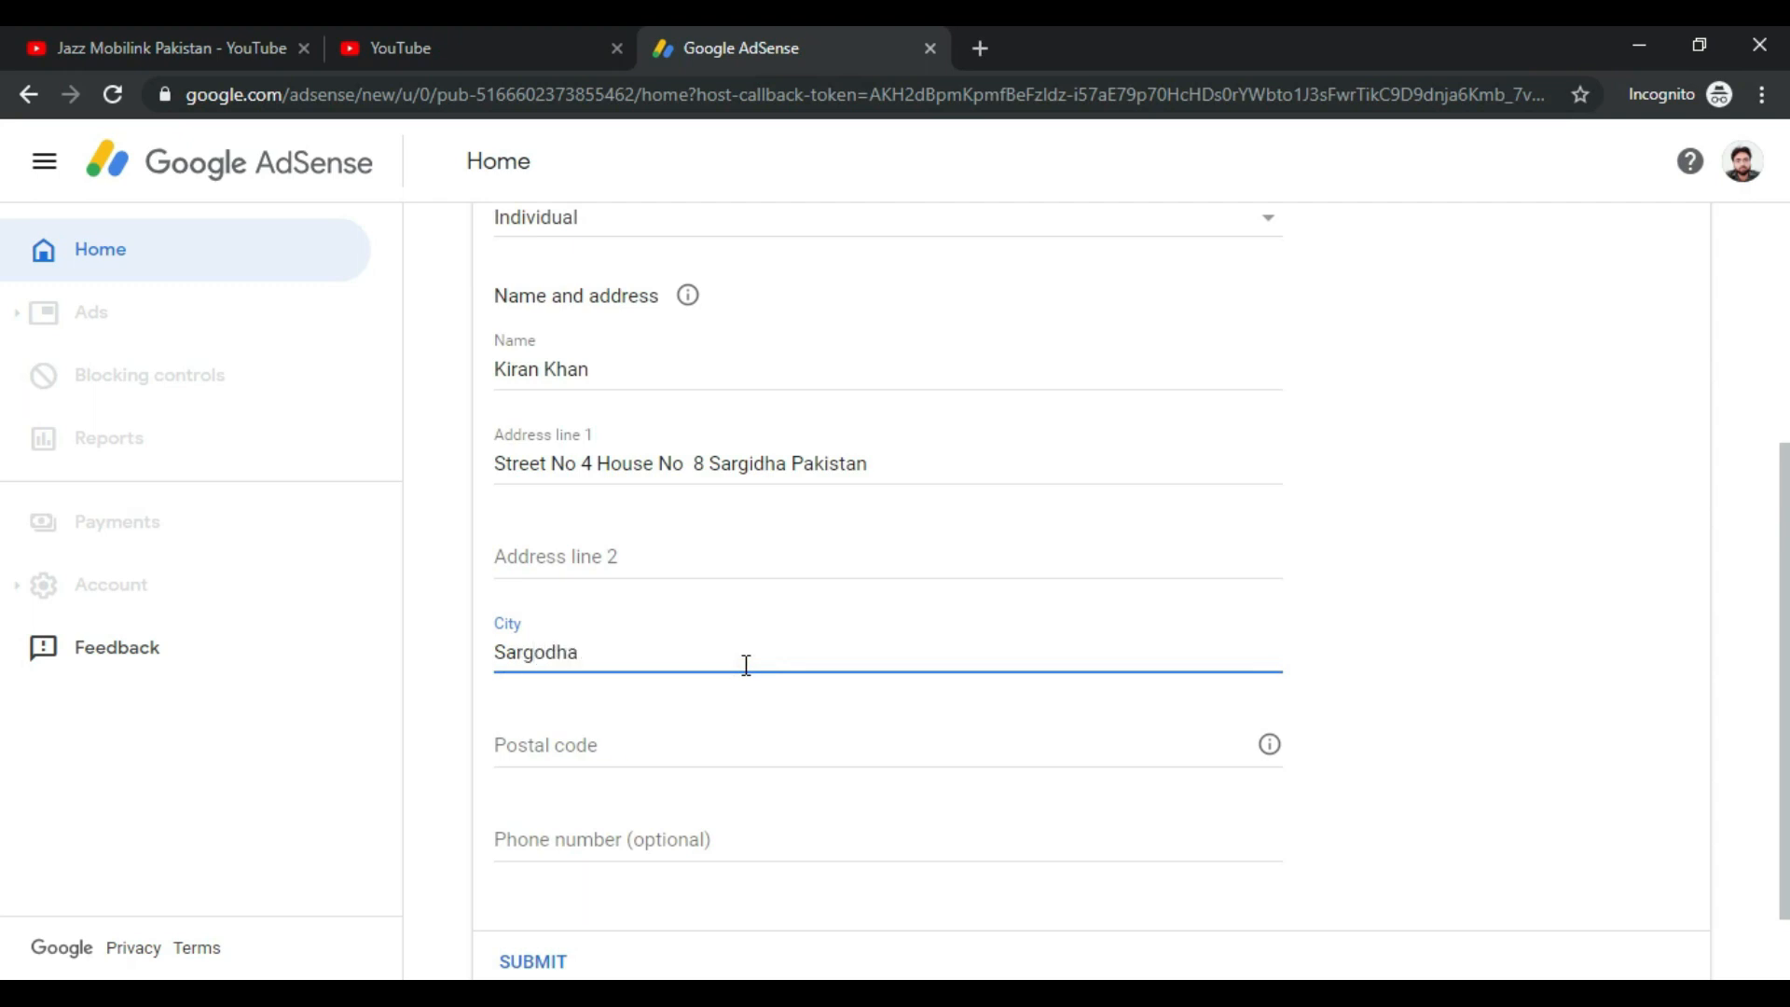
{"action": "left_click", "coordinate": [696, 749]}
{"action": "type", "text": "75750"}
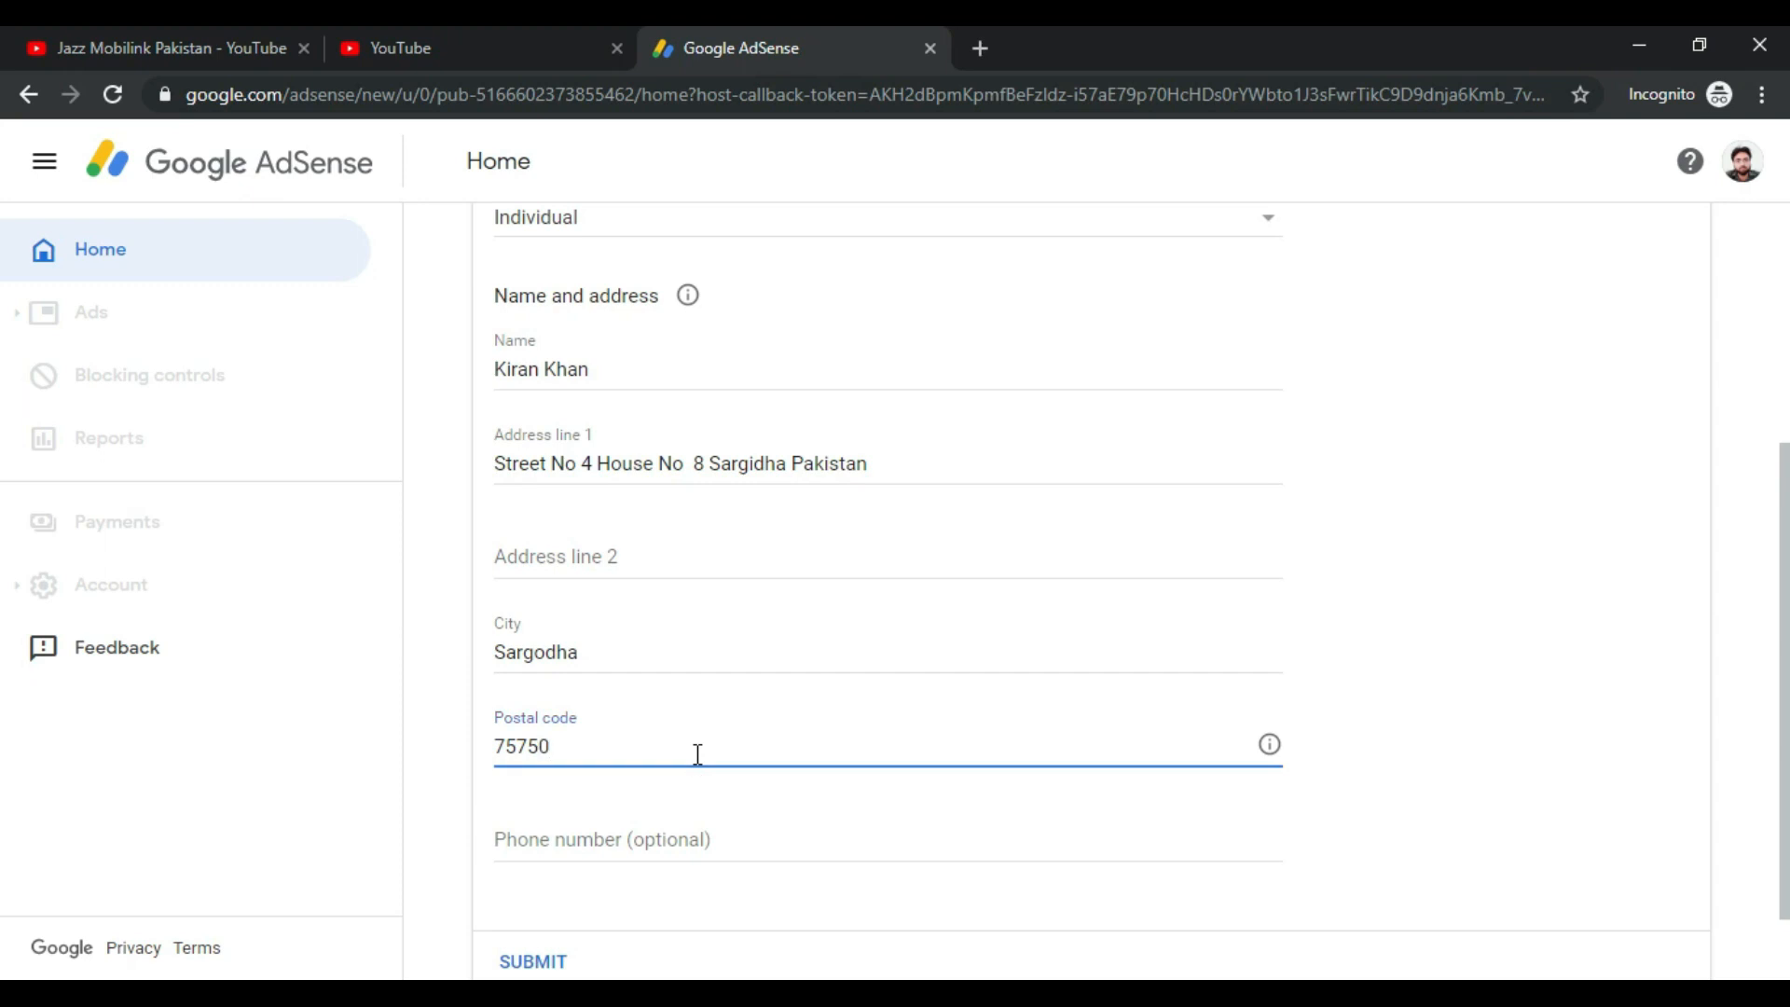
{"action": "scroll", "coordinate": [699, 769], "scroll_direction": "down", "scroll_amount": 1}
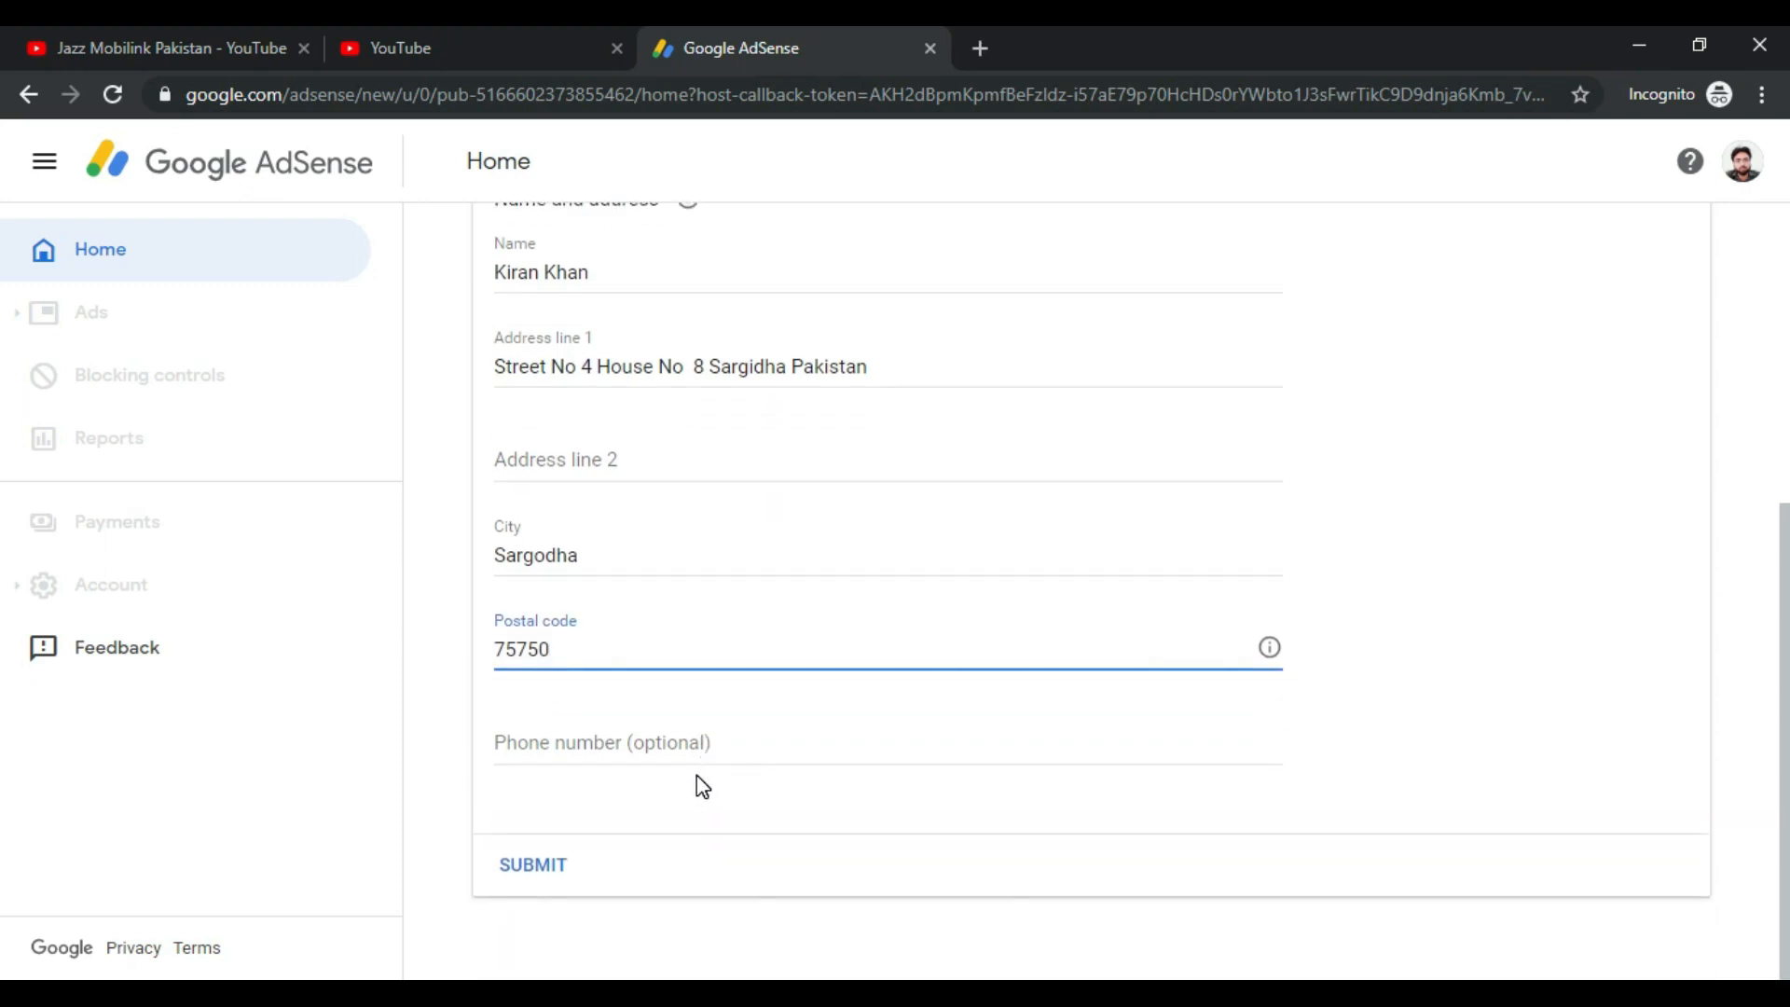
{"action": "scroll", "coordinate": [699, 783], "scroll_direction": "up", "scroll_amount": 4}
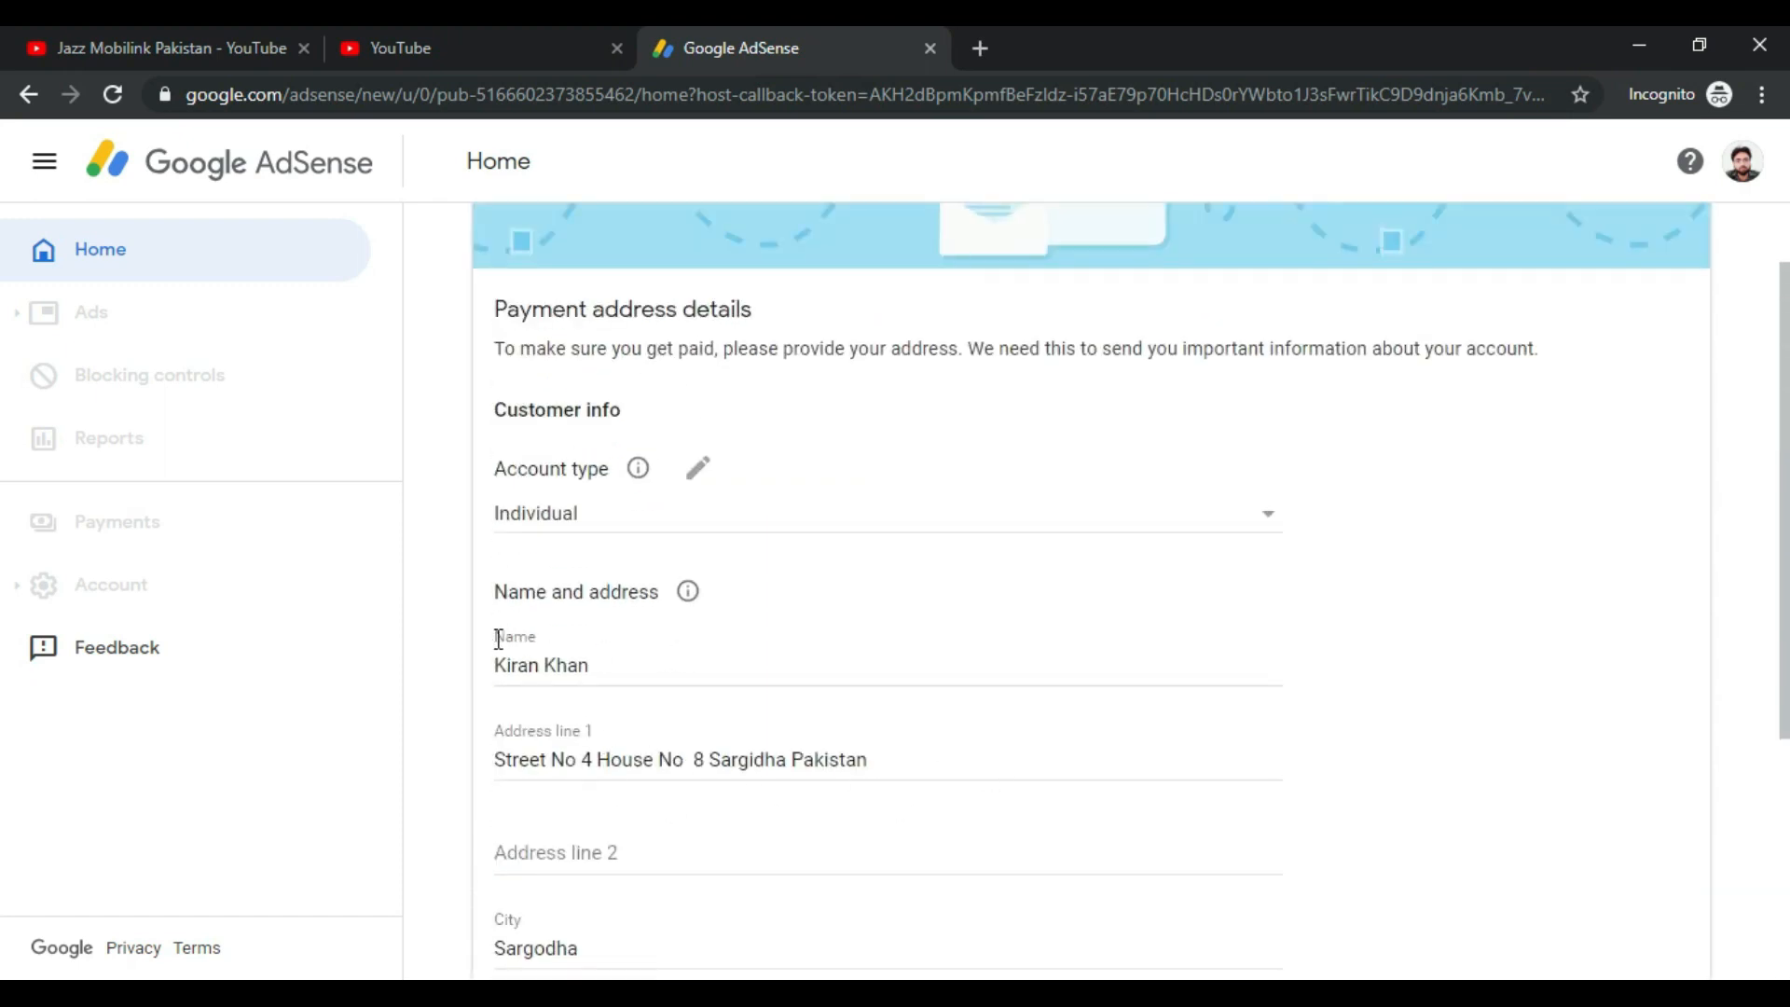
{"action": "left_click_drag", "start_coordinate": [495, 631], "coordinate": [479, 671]}
{"action": "left_click", "coordinate": [656, 667]}
Step: Check the name, address, city and postal code, leave the phone number empty, and submit the form
{"action": "scroll", "coordinate": [531, 711], "scroll_direction": "down", "scroll_amount": 1}
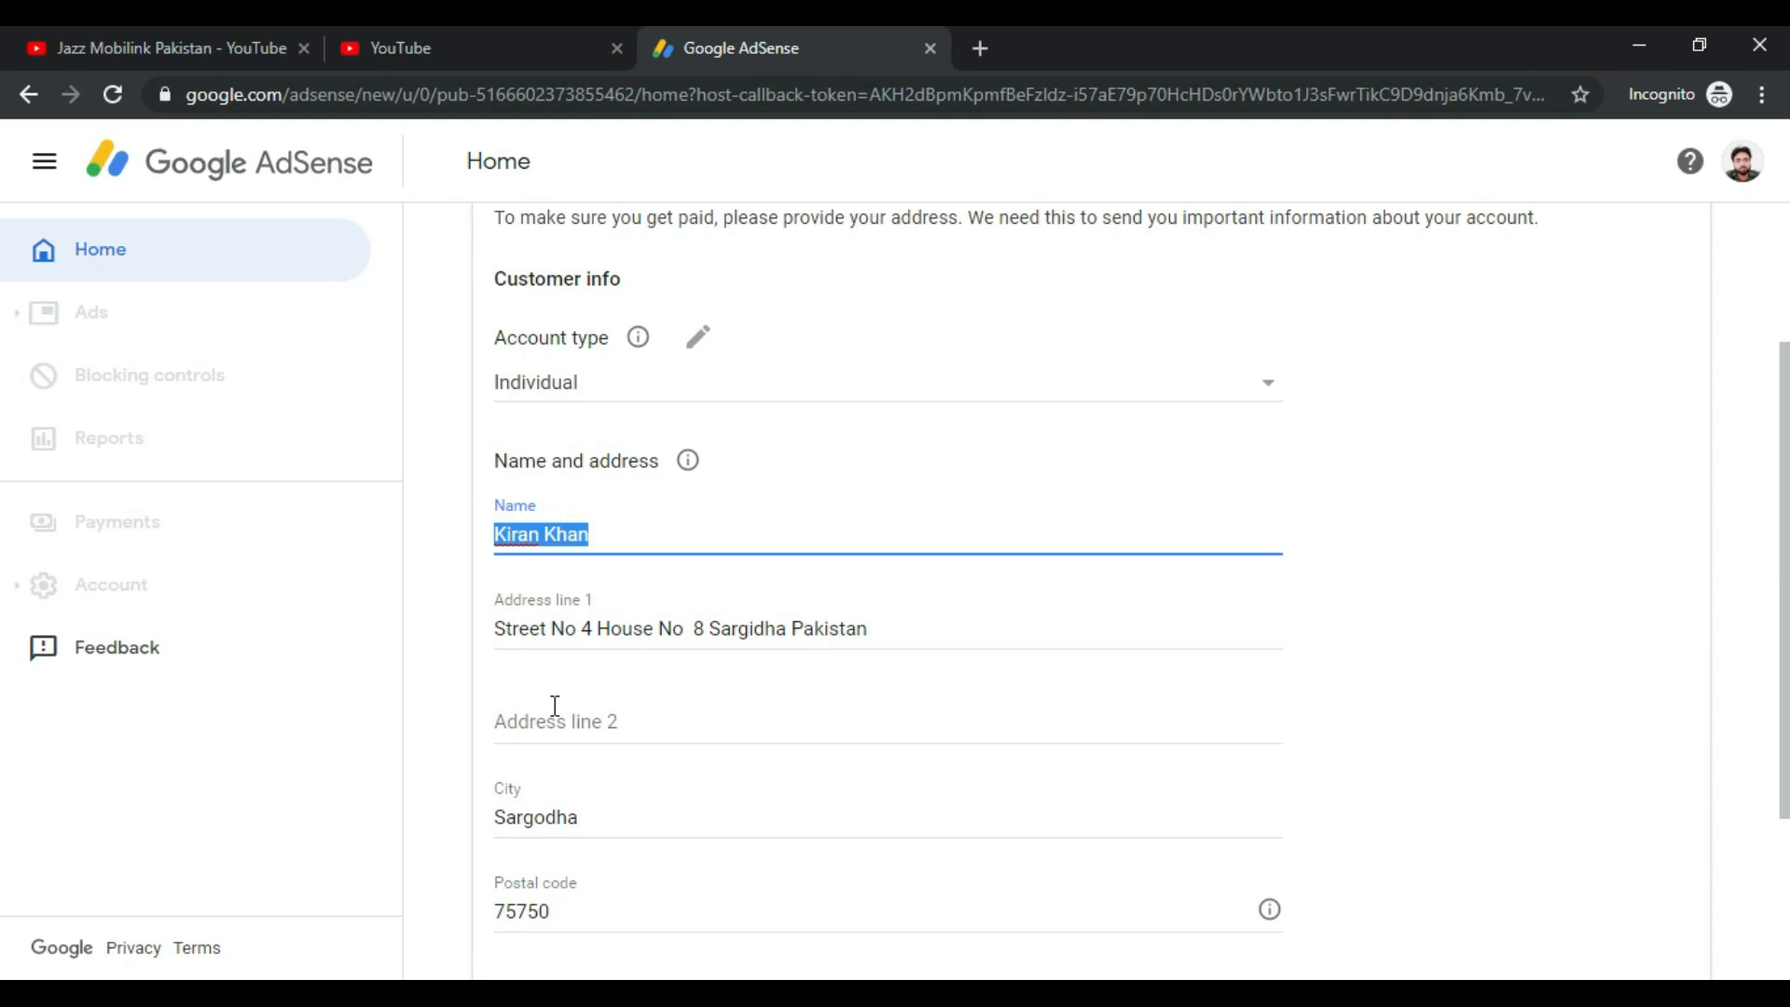
{"action": "left_click_drag", "start_coordinate": [903, 629], "coordinate": [492, 629]}
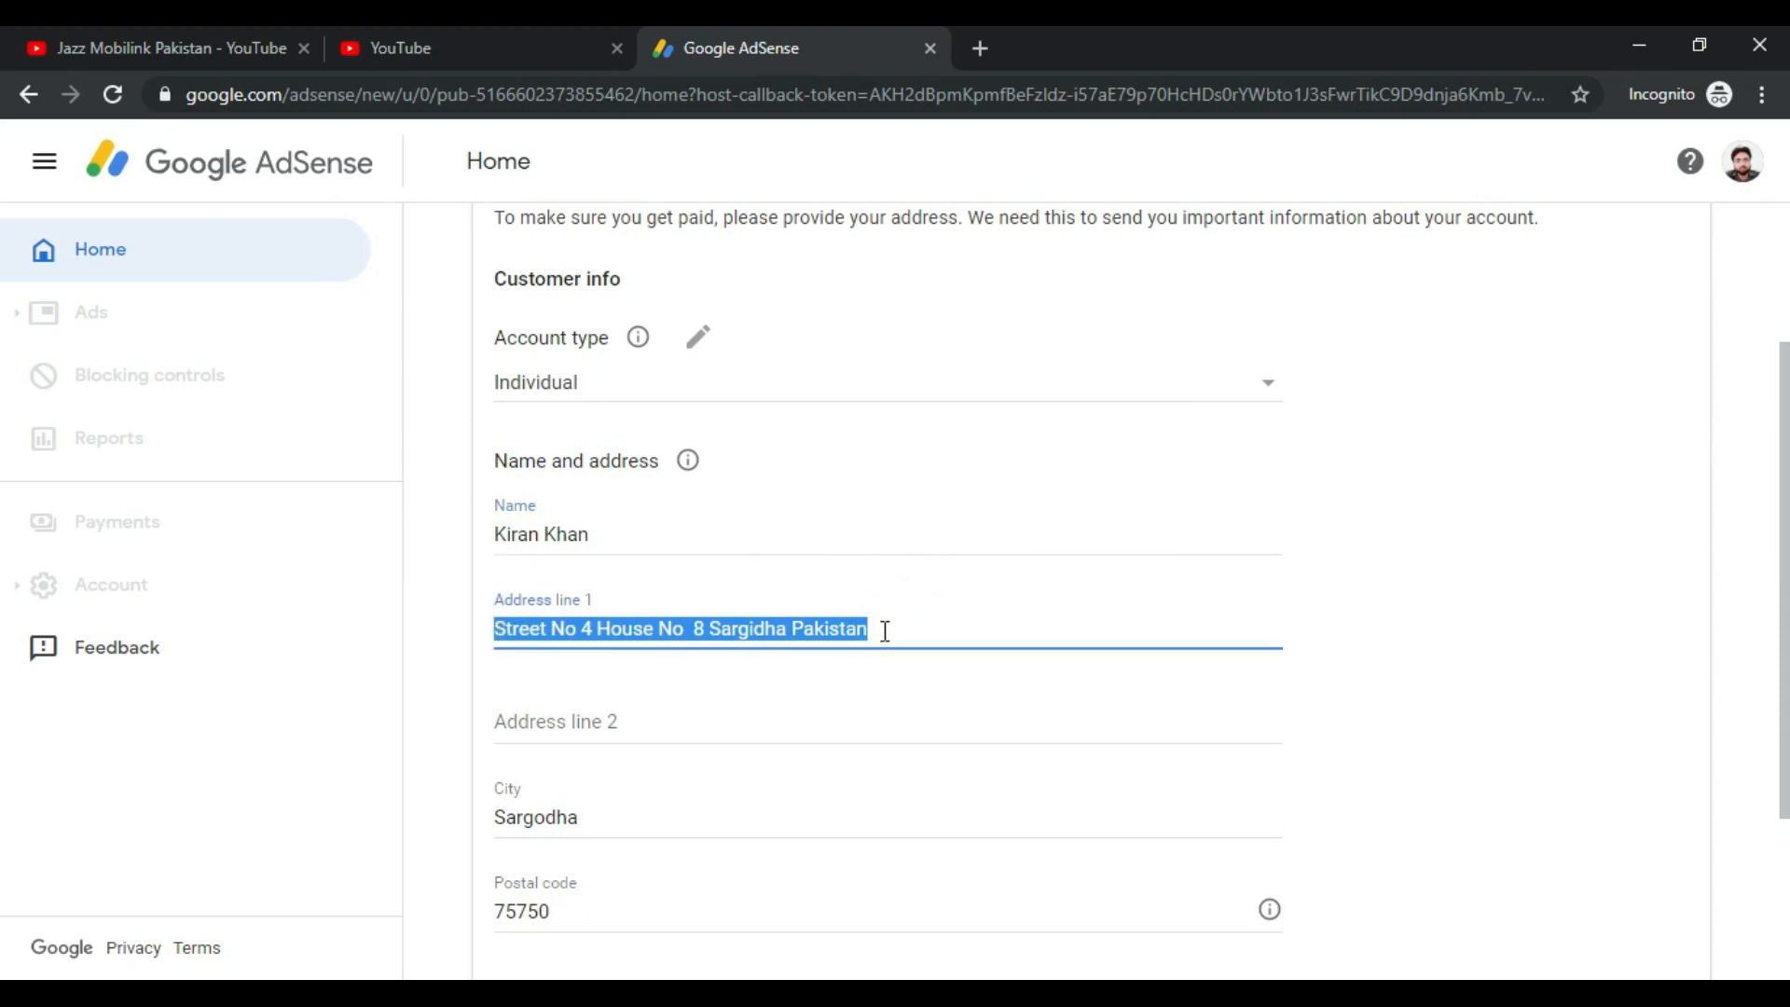
{"action": "left_click", "coordinate": [964, 631]}
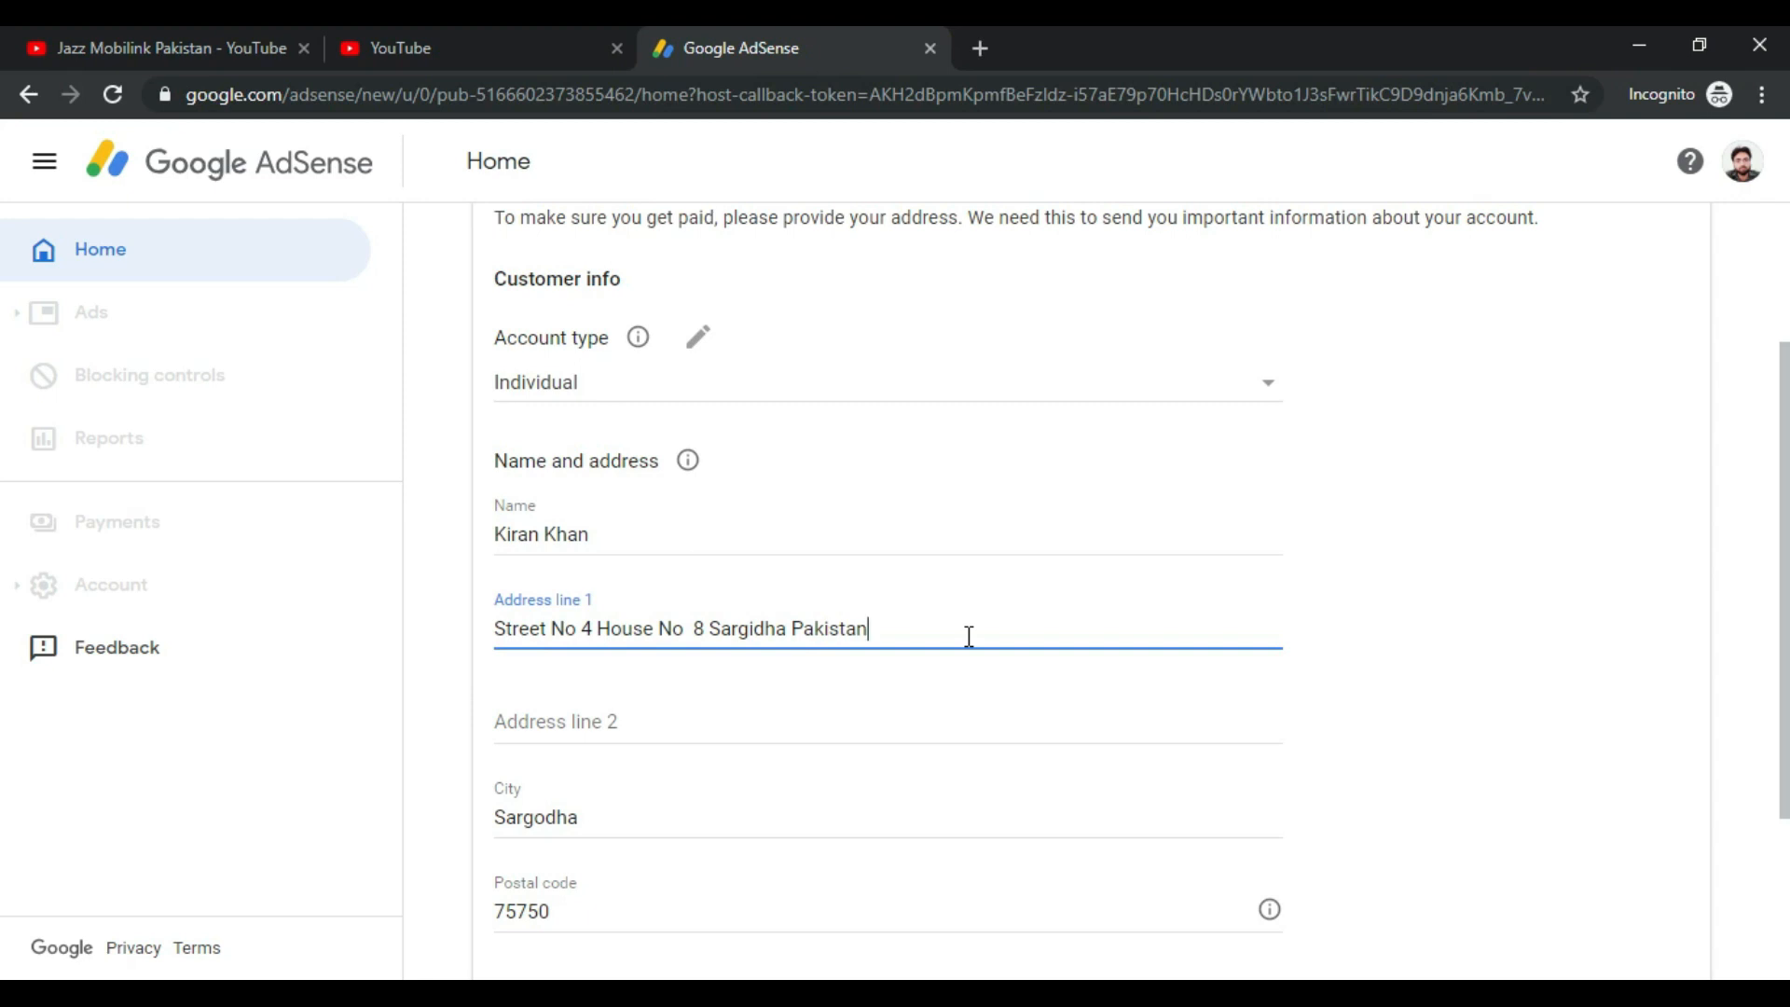
{"action": "left_click", "coordinate": [704, 529]}
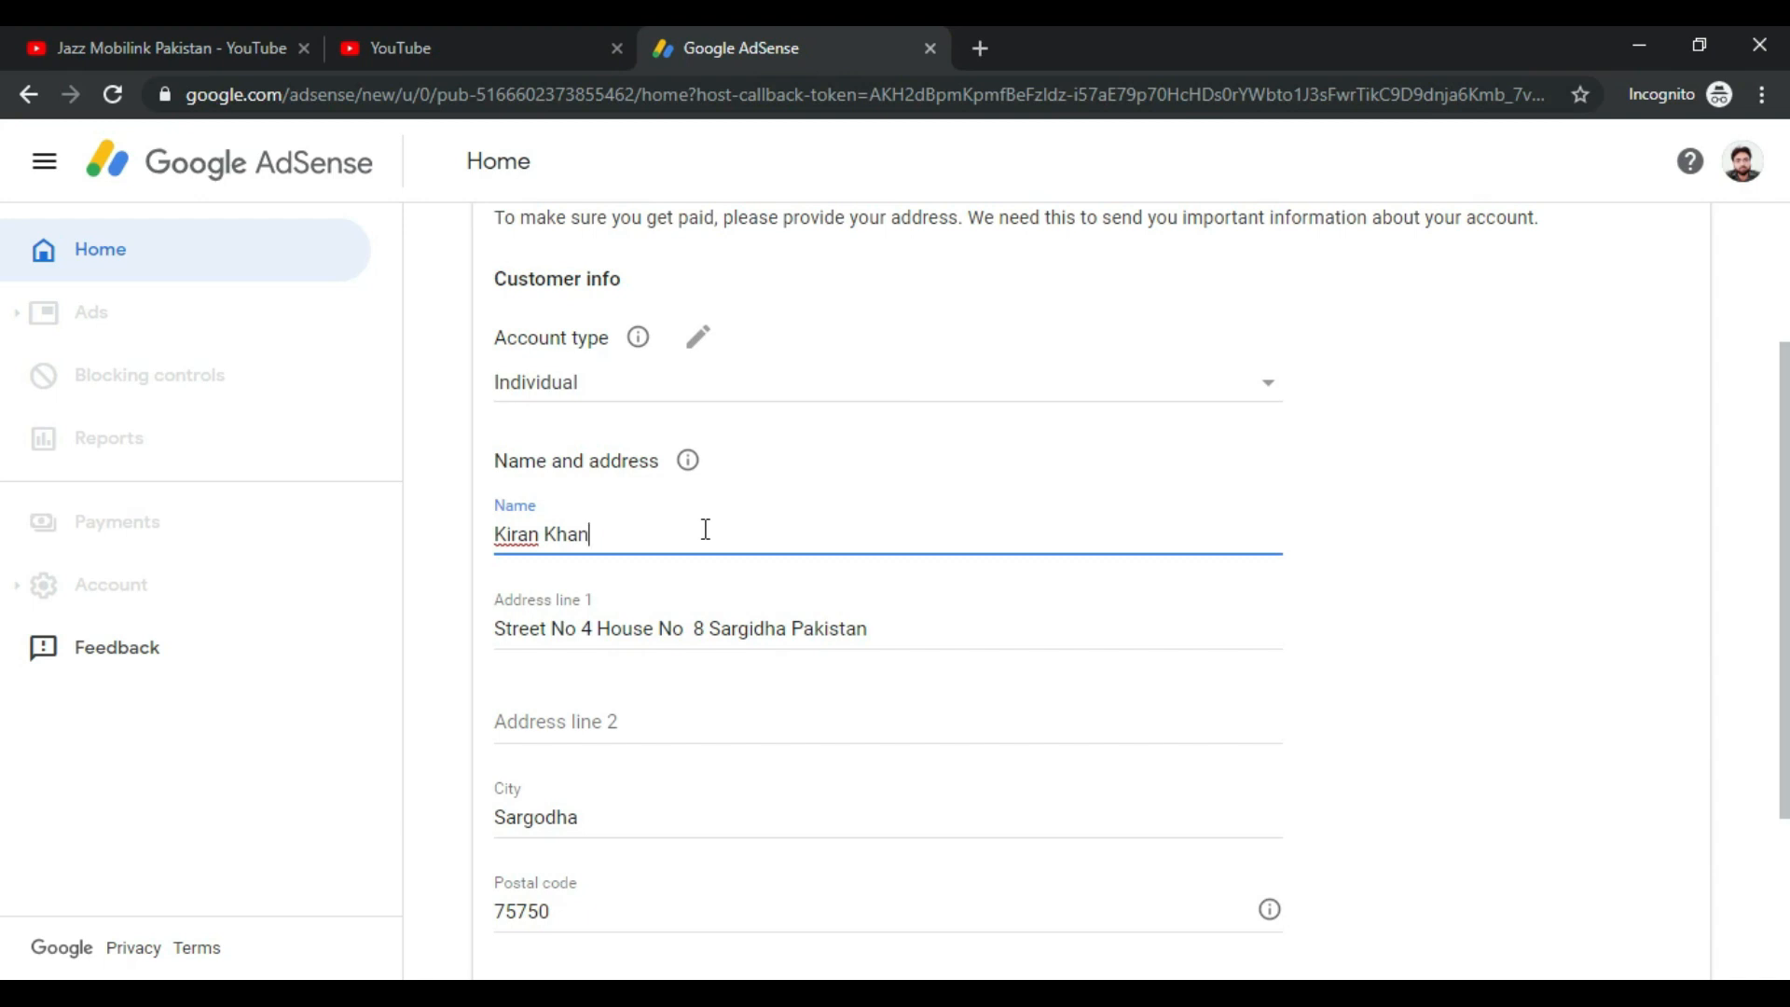
{"action": "triple_click", "coordinate": [603, 525]}
{"action": "left_click_drag", "start_coordinate": [495, 628], "coordinate": [843, 627]}
{"action": "scroll", "coordinate": [1015, 703], "scroll_direction": "down", "scroll_amount": 3}
{"action": "left_click", "coordinate": [610, 557]}
{"action": "left_click", "coordinate": [607, 657]}
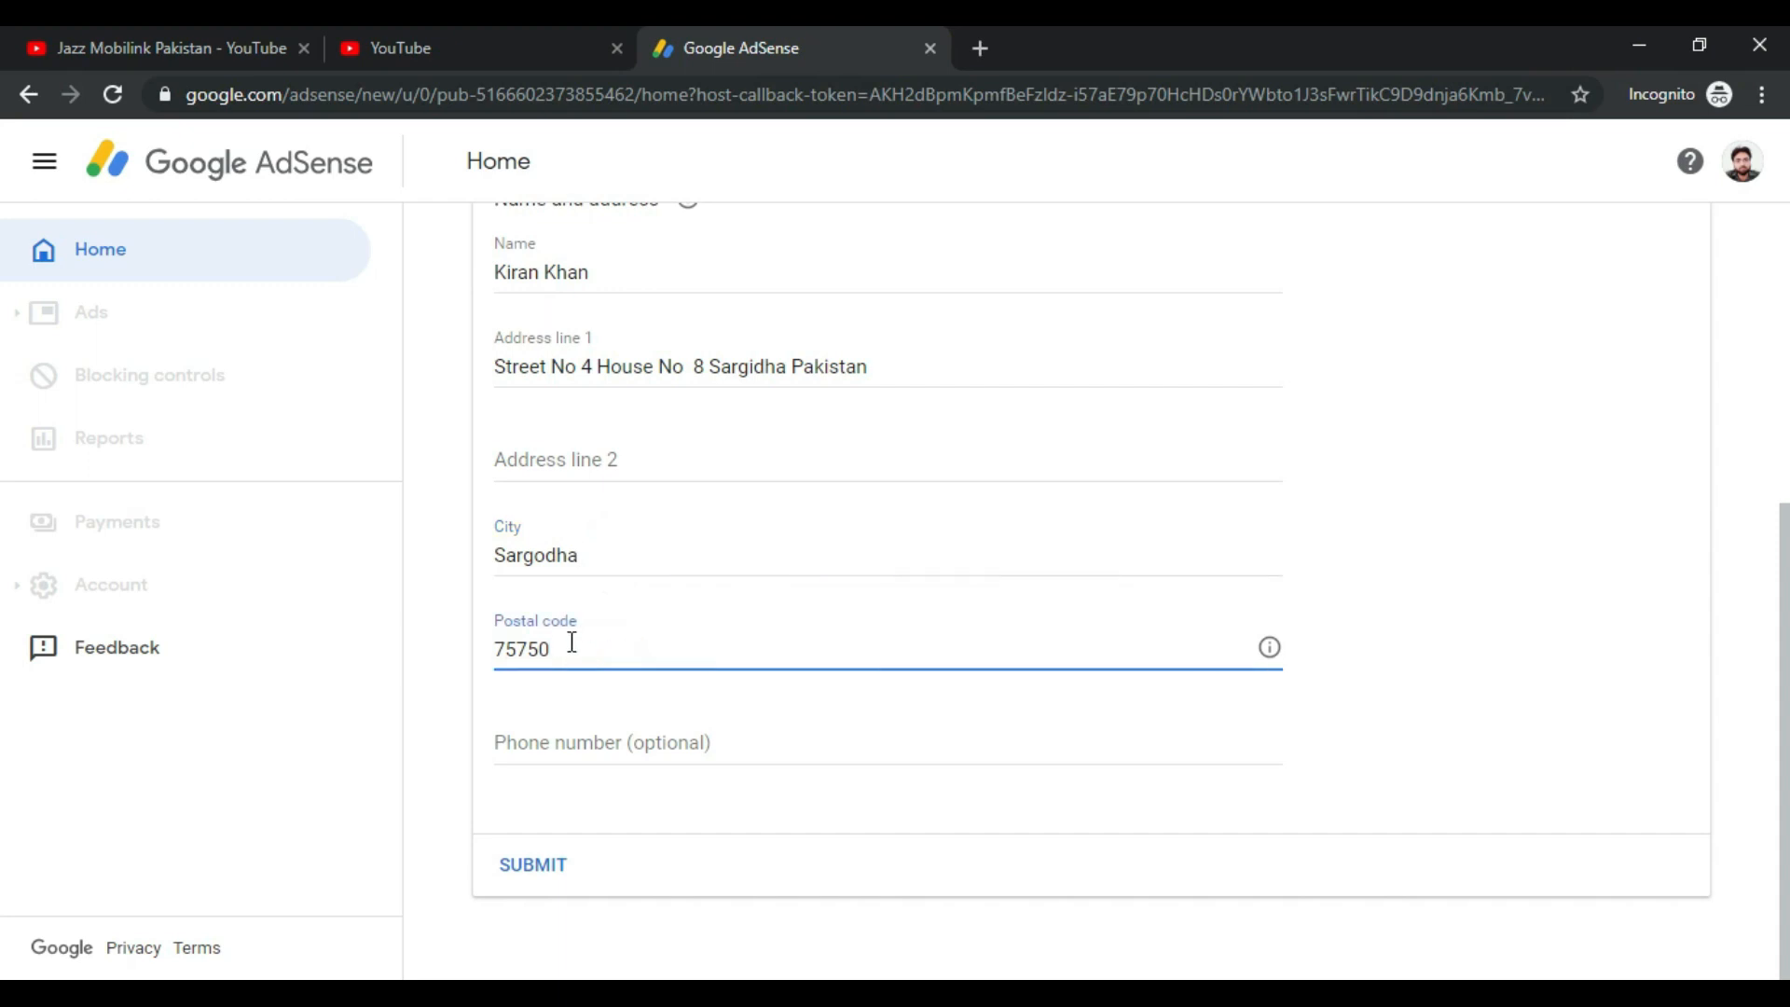
{"action": "left_click", "coordinate": [626, 737]}
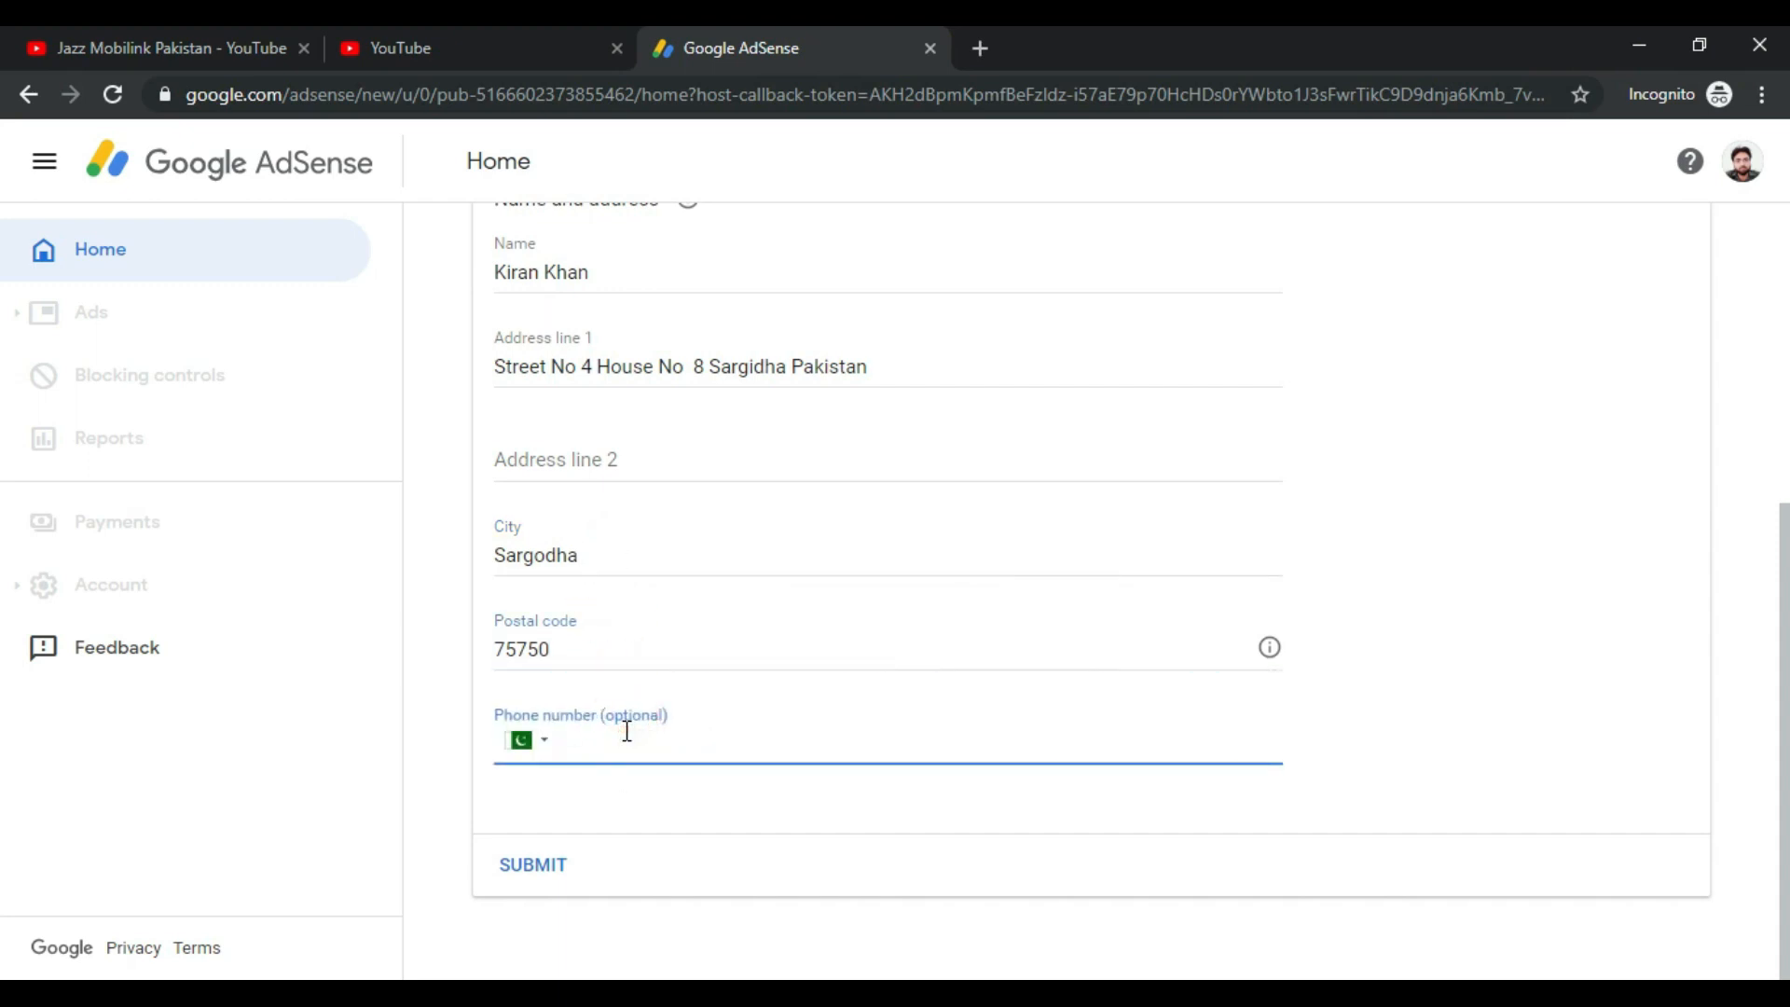
{"action": "left_click", "coordinate": [559, 869]}
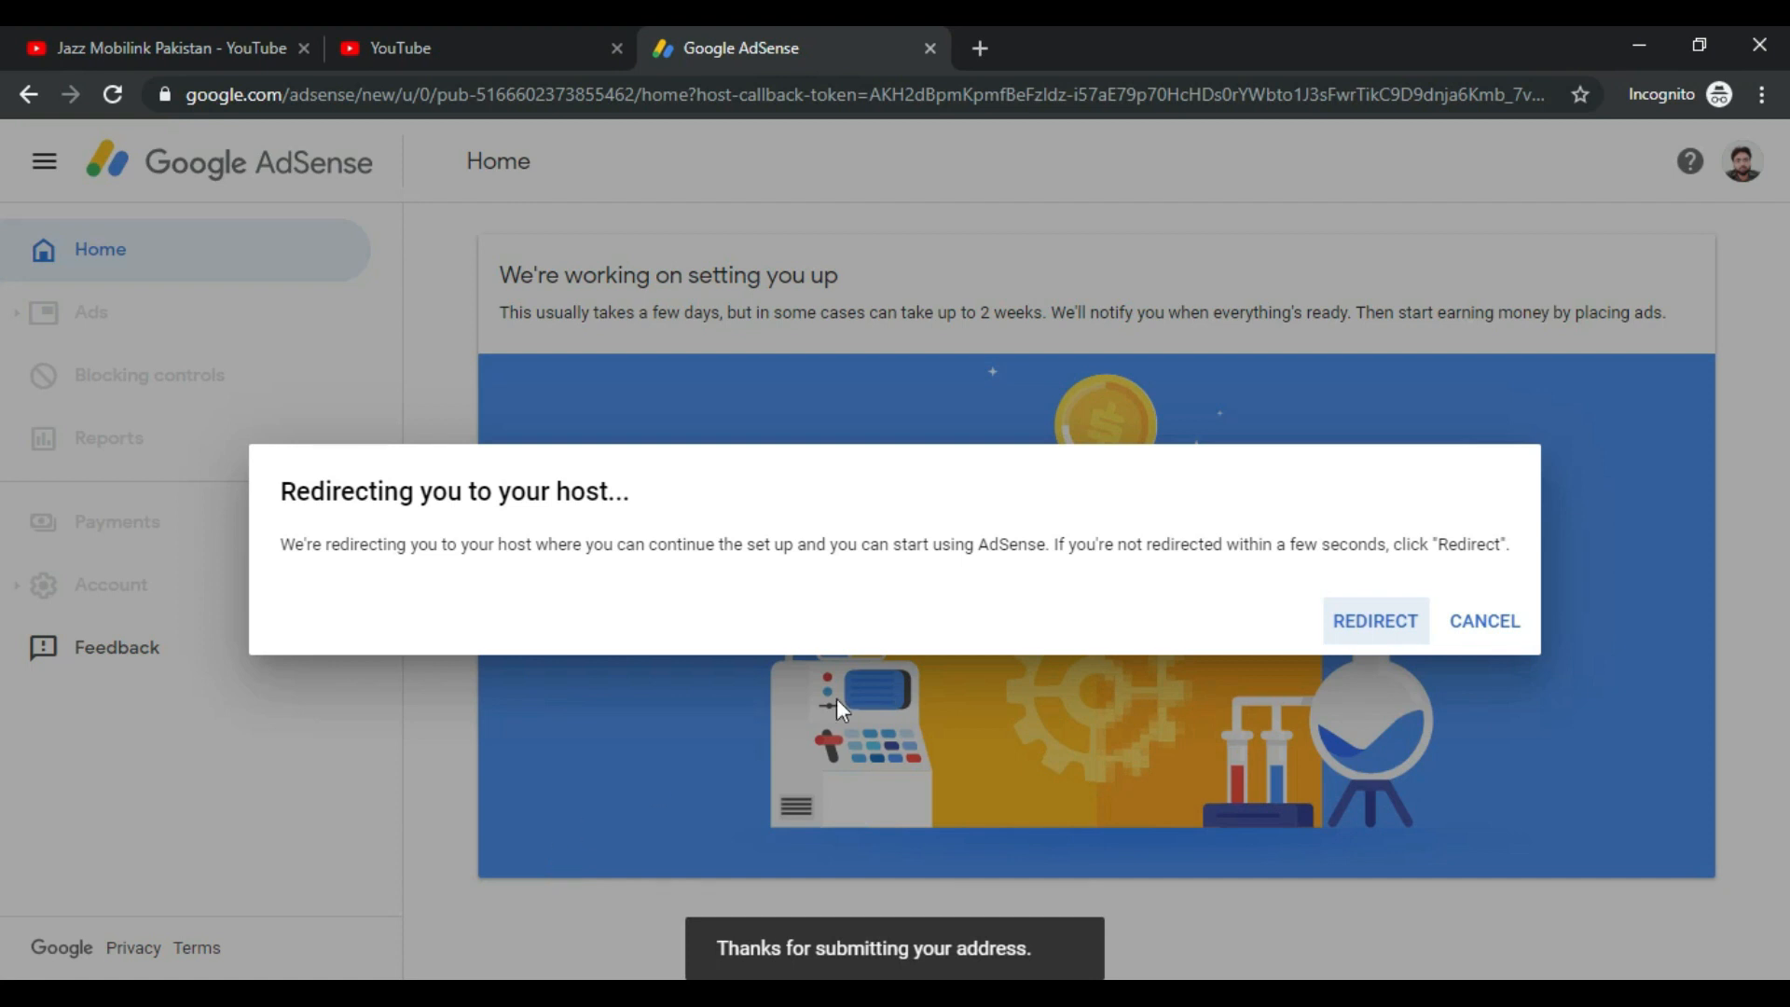
Step: Choose REDIRECT in the 'Redirecting you to your host' dialog to return to YouTube
{"action": "left_click", "coordinate": [1371, 624]}
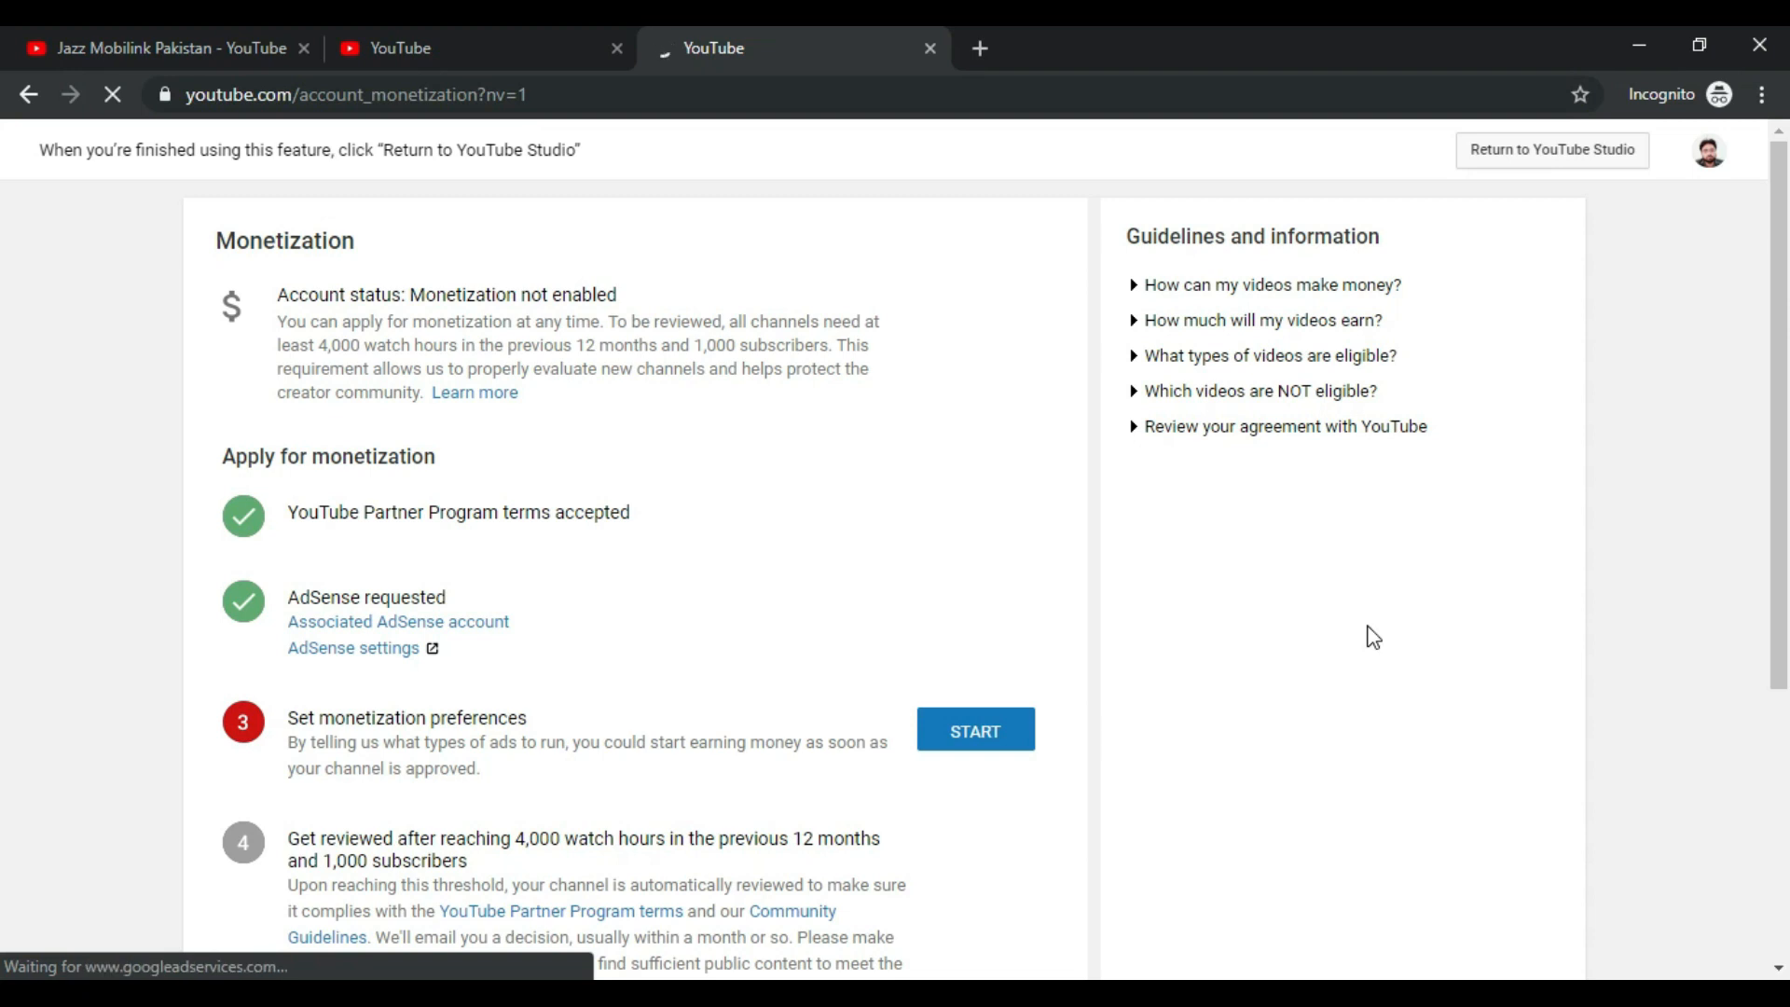
Step: Look over the completed application steps and start Set monetization preferences
{"action": "left_click_drag", "start_coordinate": [290, 512], "coordinate": [583, 507]}
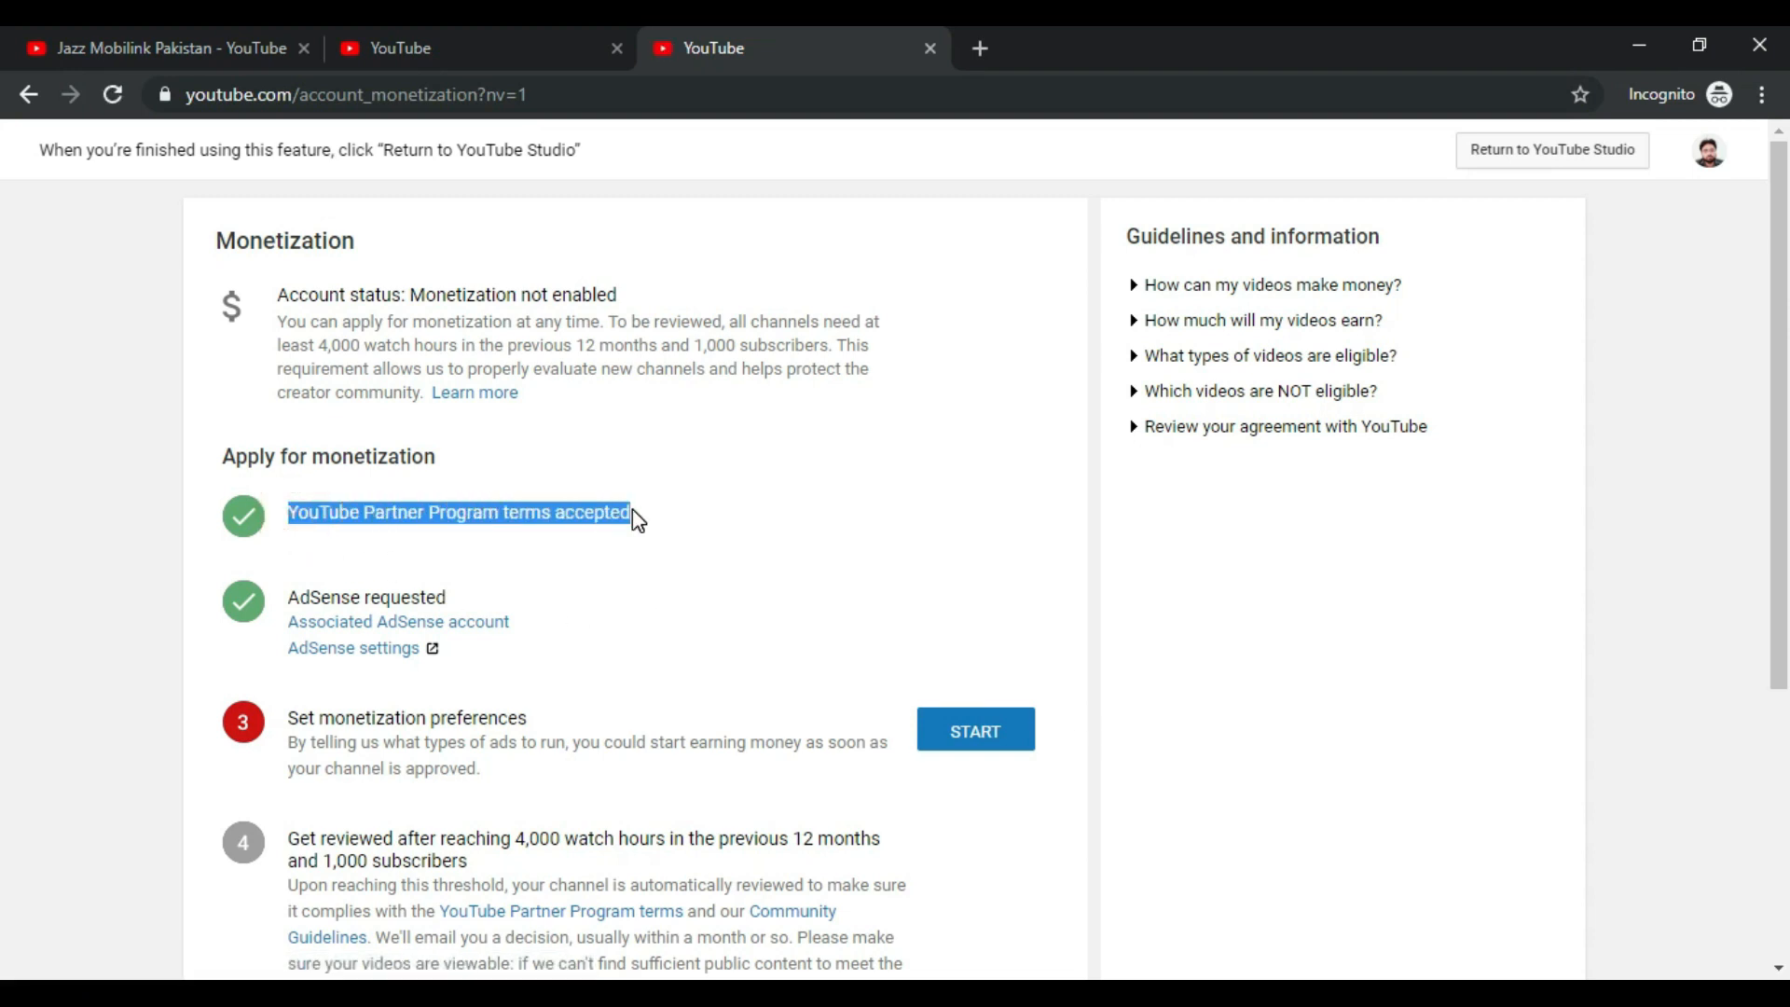
{"action": "scroll", "coordinate": [606, 522], "scroll_direction": "down", "scroll_amount": 1}
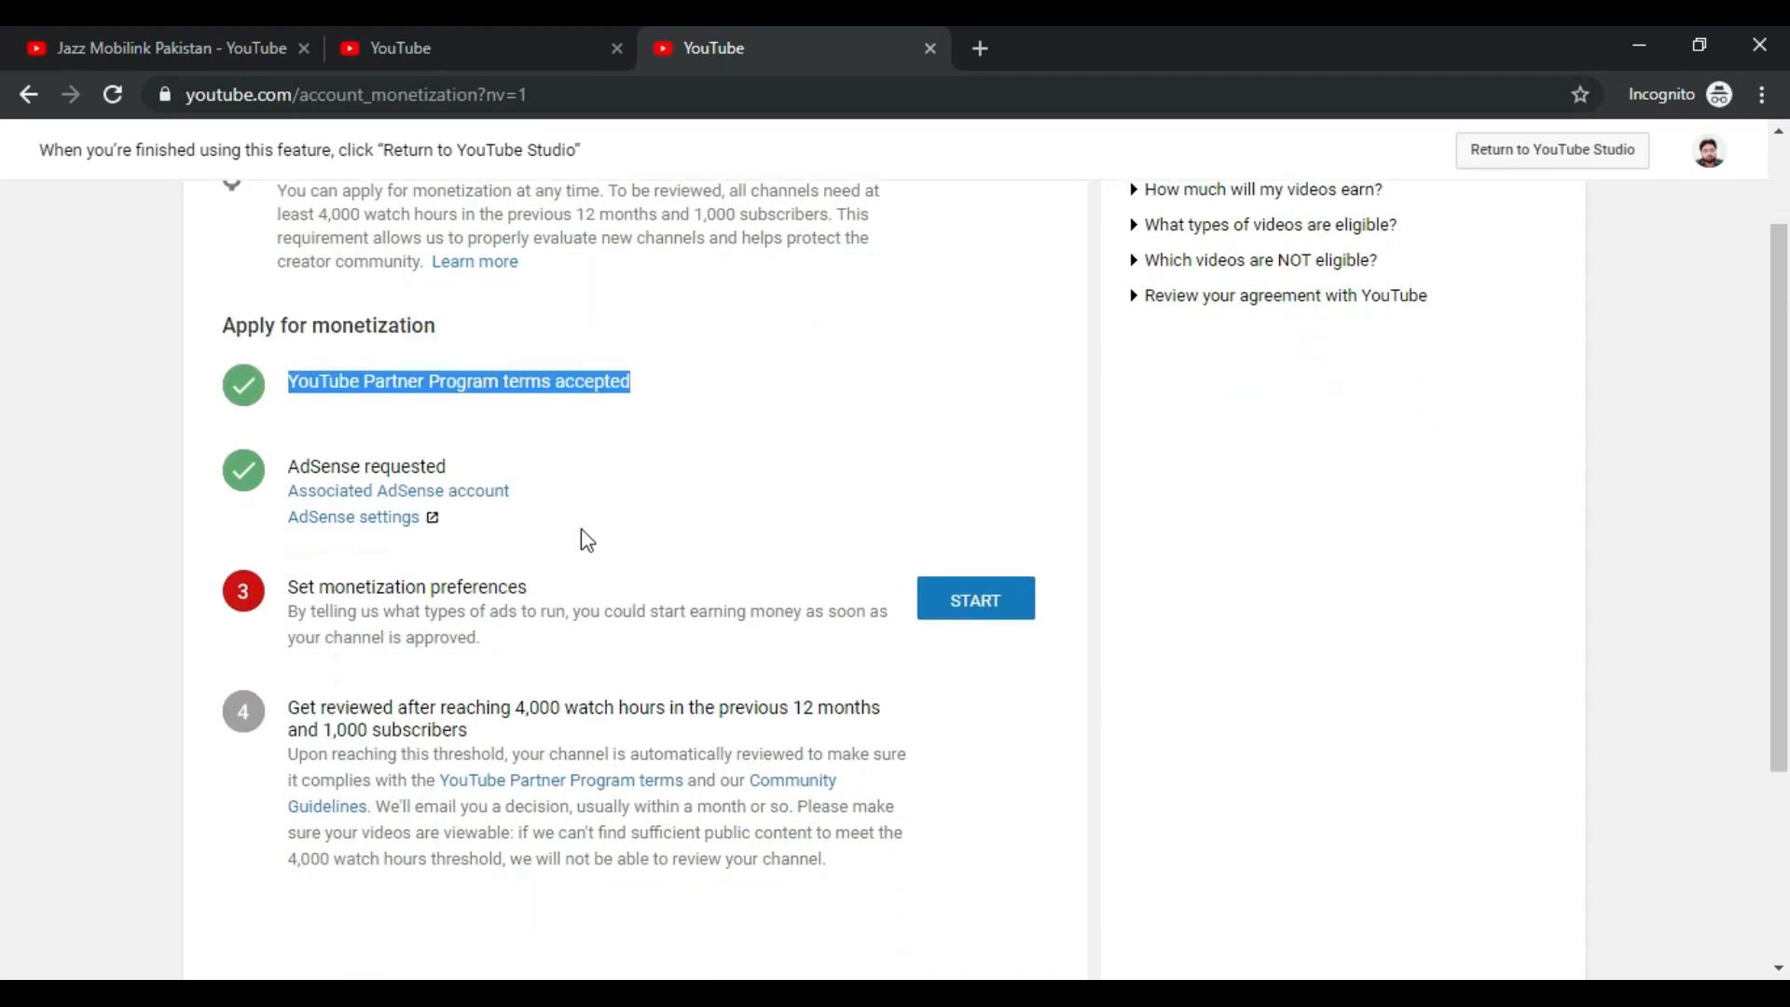
{"action": "left_click_drag", "start_coordinate": [289, 466], "coordinate": [451, 465]}
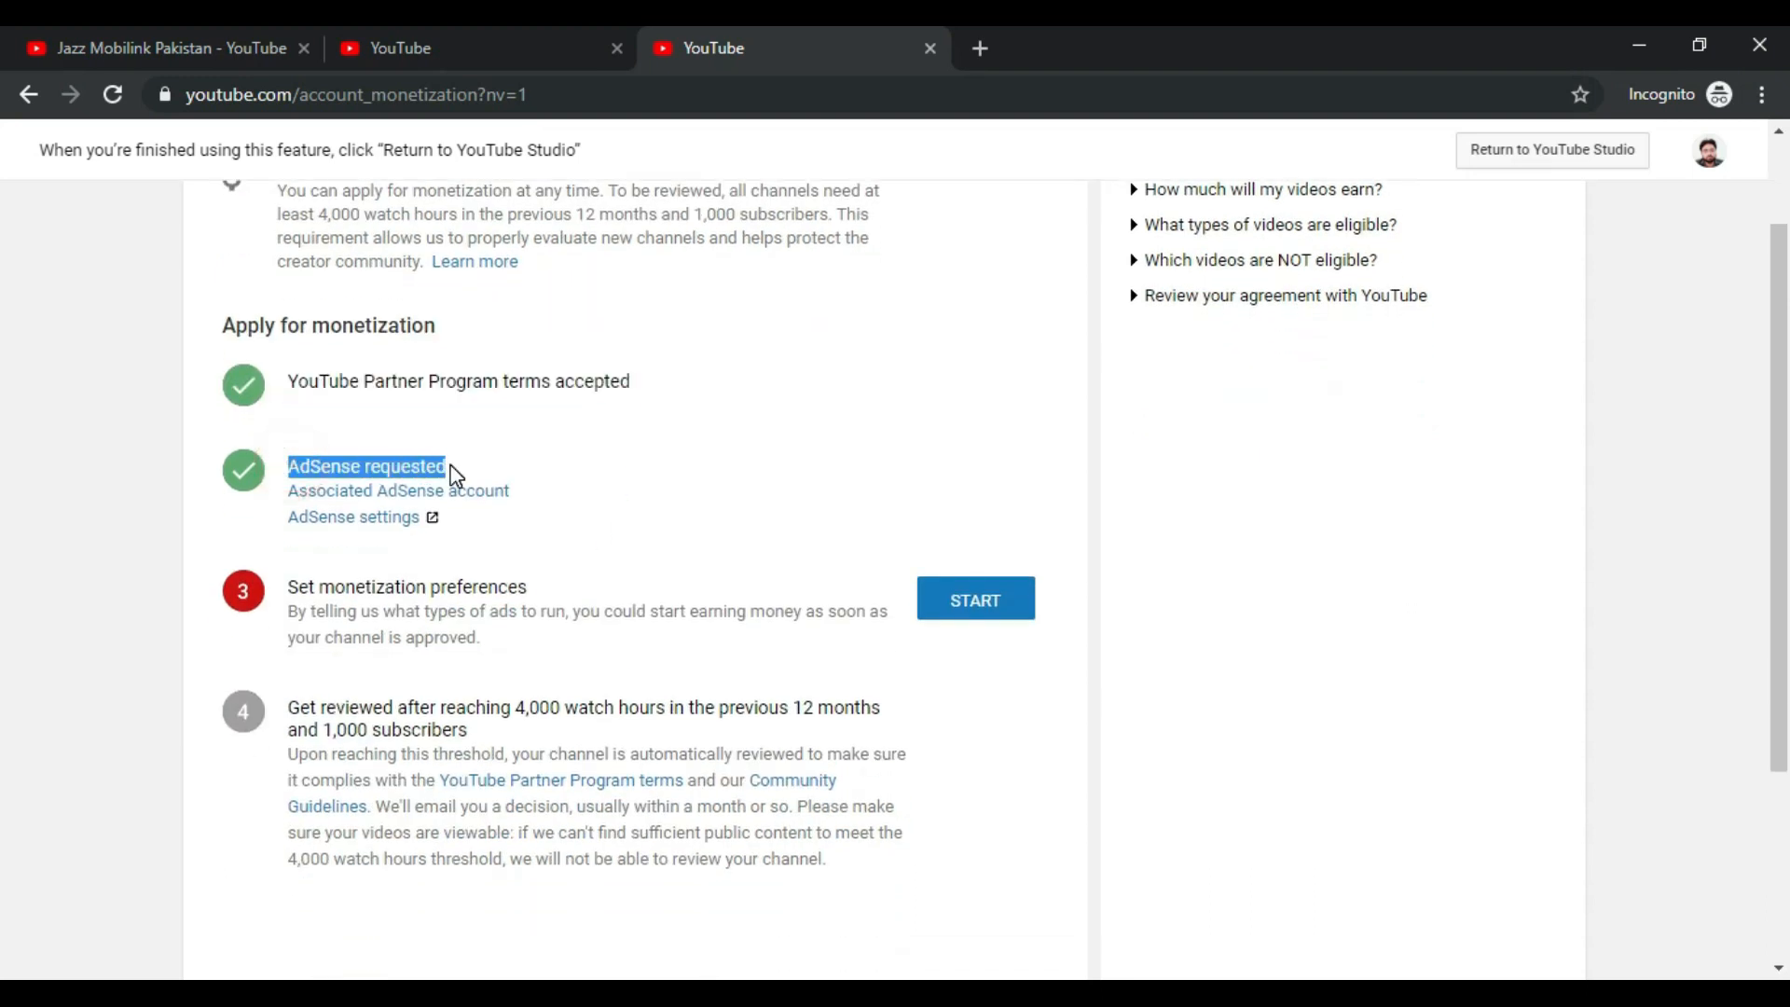
{"action": "scroll", "coordinate": [634, 643], "scroll_direction": "down", "scroll_amount": 1}
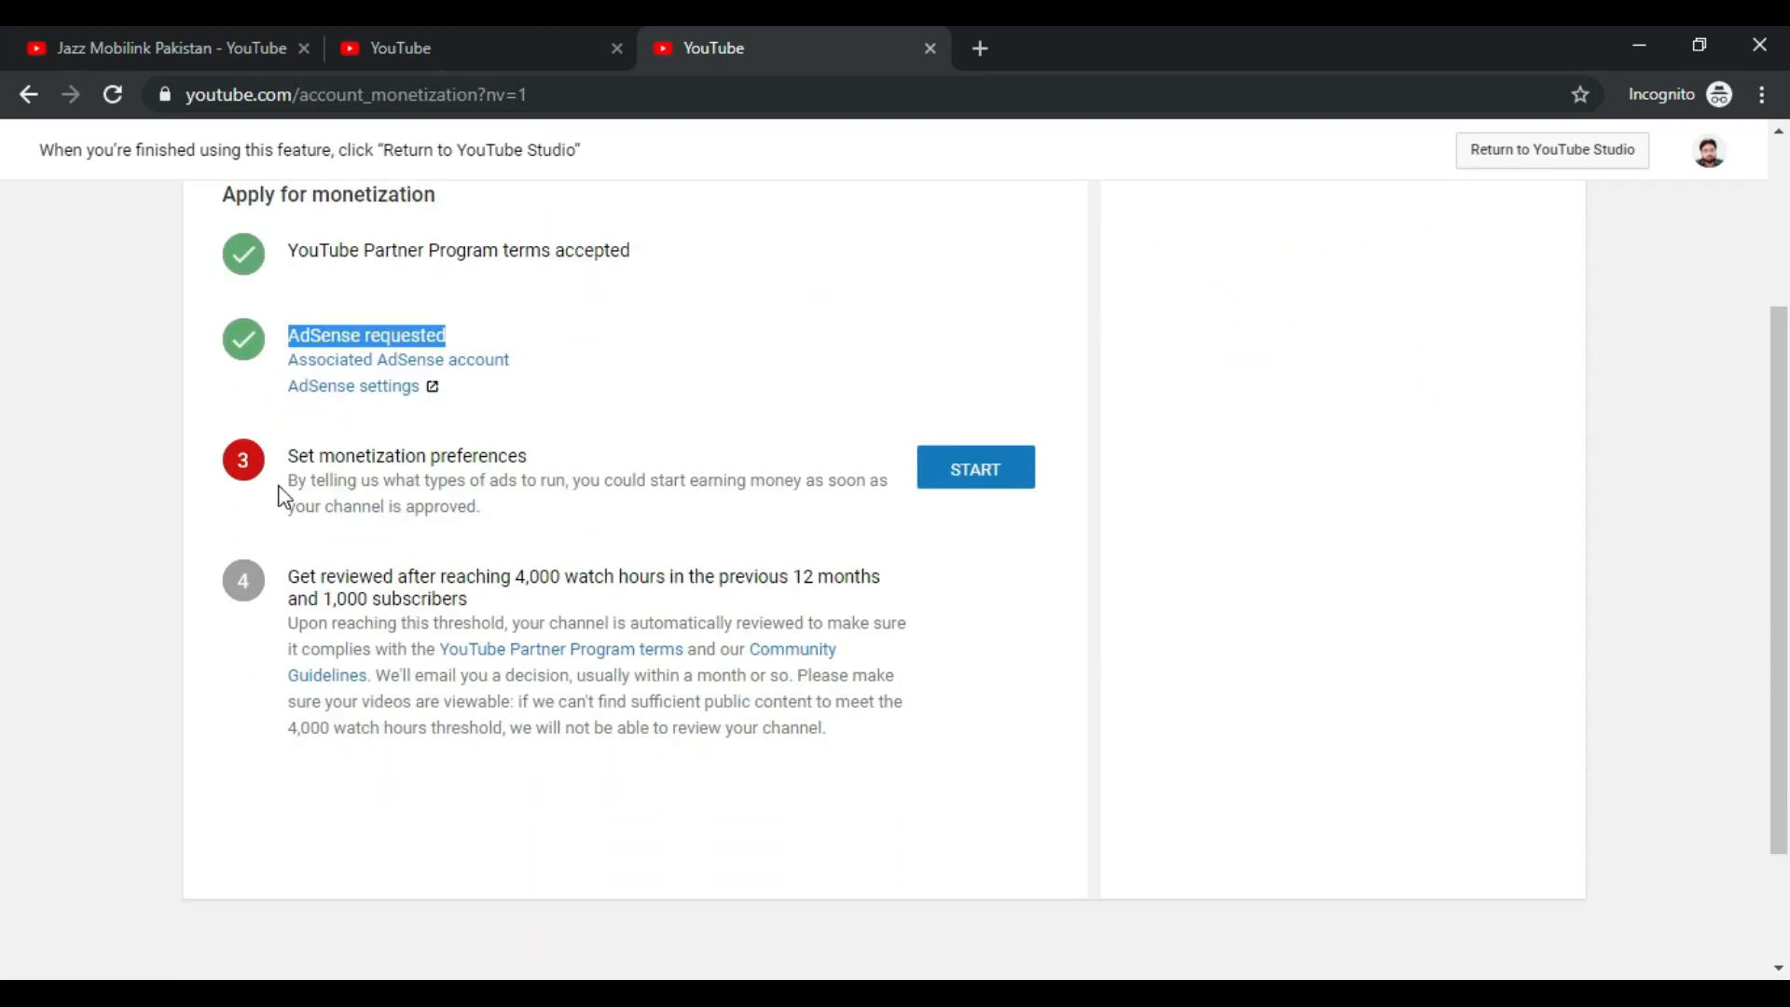
{"action": "left_click_drag", "start_coordinate": [289, 455], "coordinate": [528, 453]}
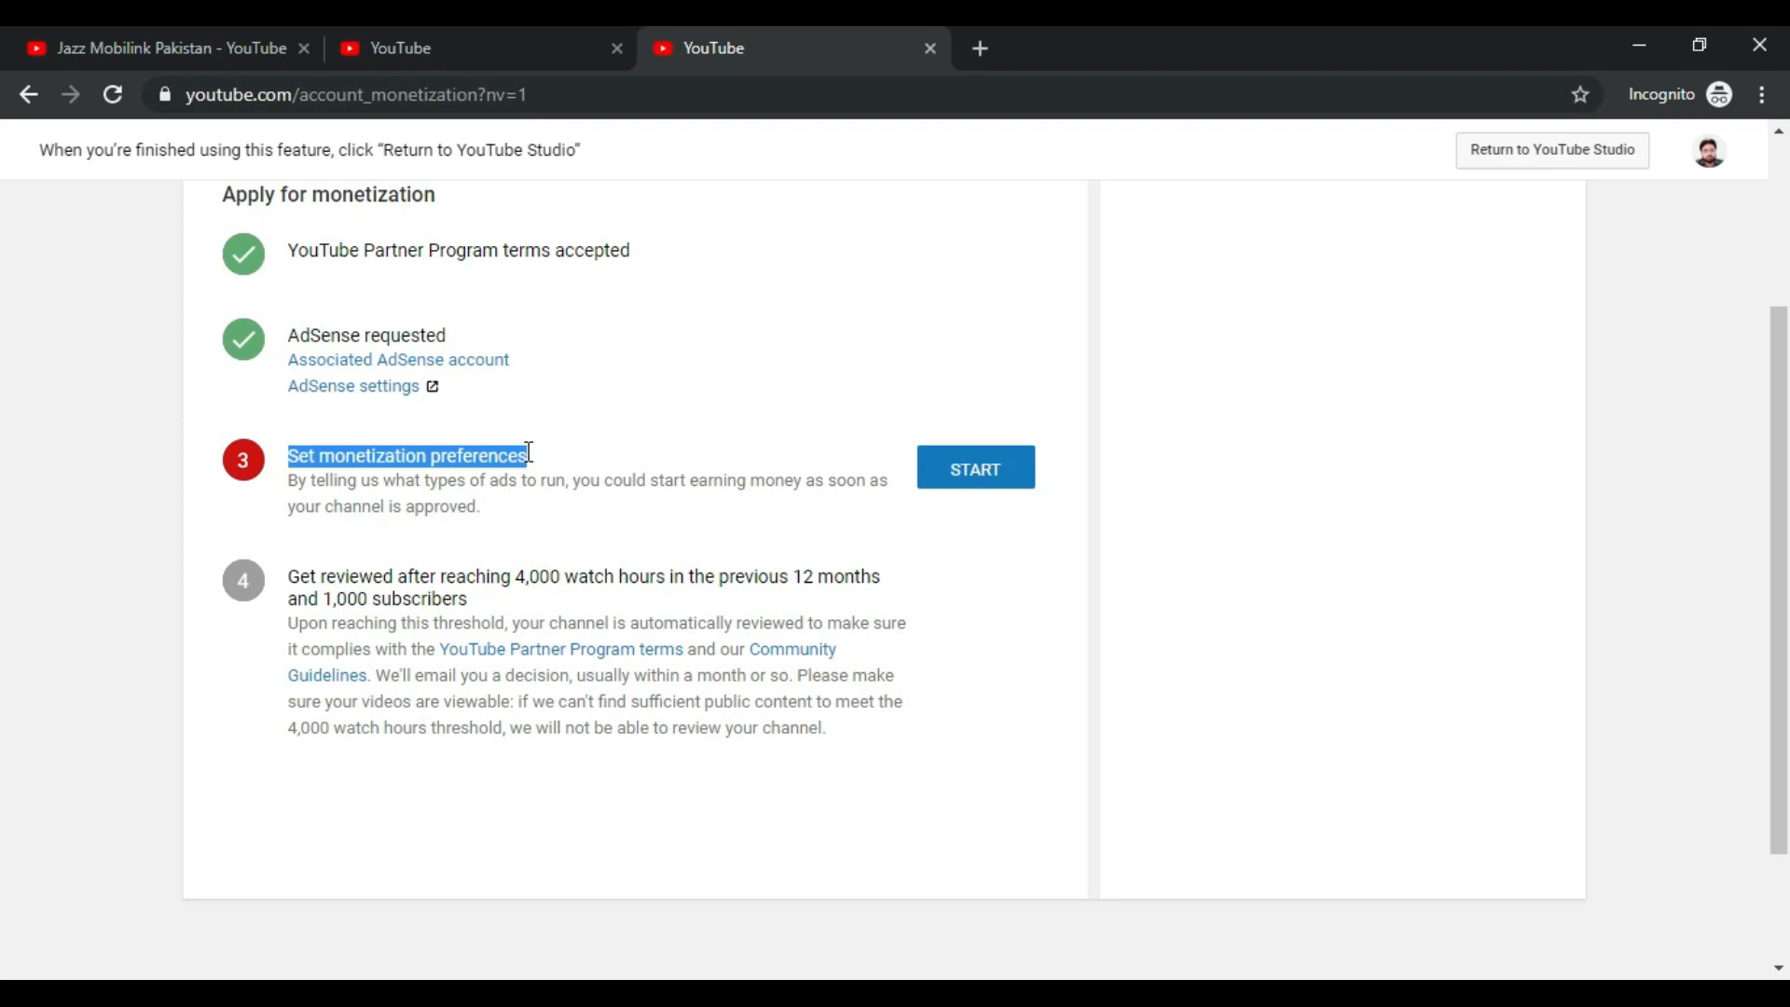
{"action": "left_click", "coordinate": [986, 494]}
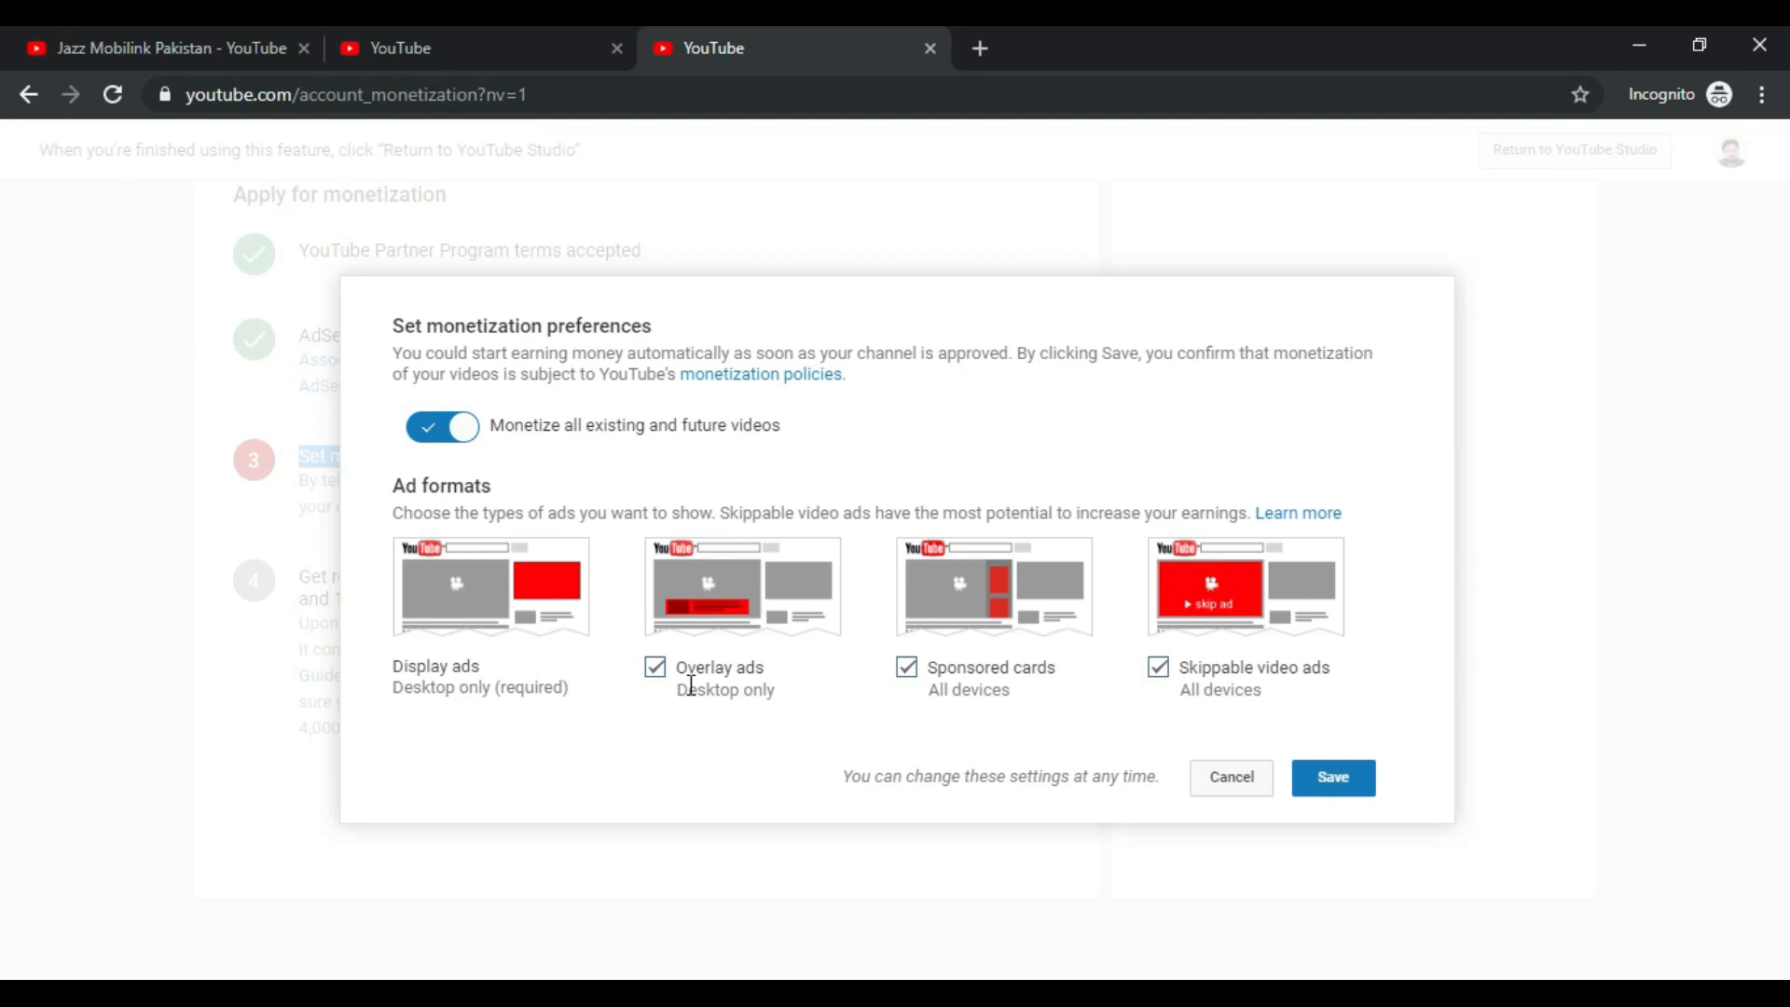
Step: Keep every ad format, including overlay ads, enabled and save the monetization preferences
{"action": "left_click", "coordinate": [660, 673]}
{"action": "left_click", "coordinate": [661, 675]}
{"action": "left_click", "coordinate": [1354, 783]}
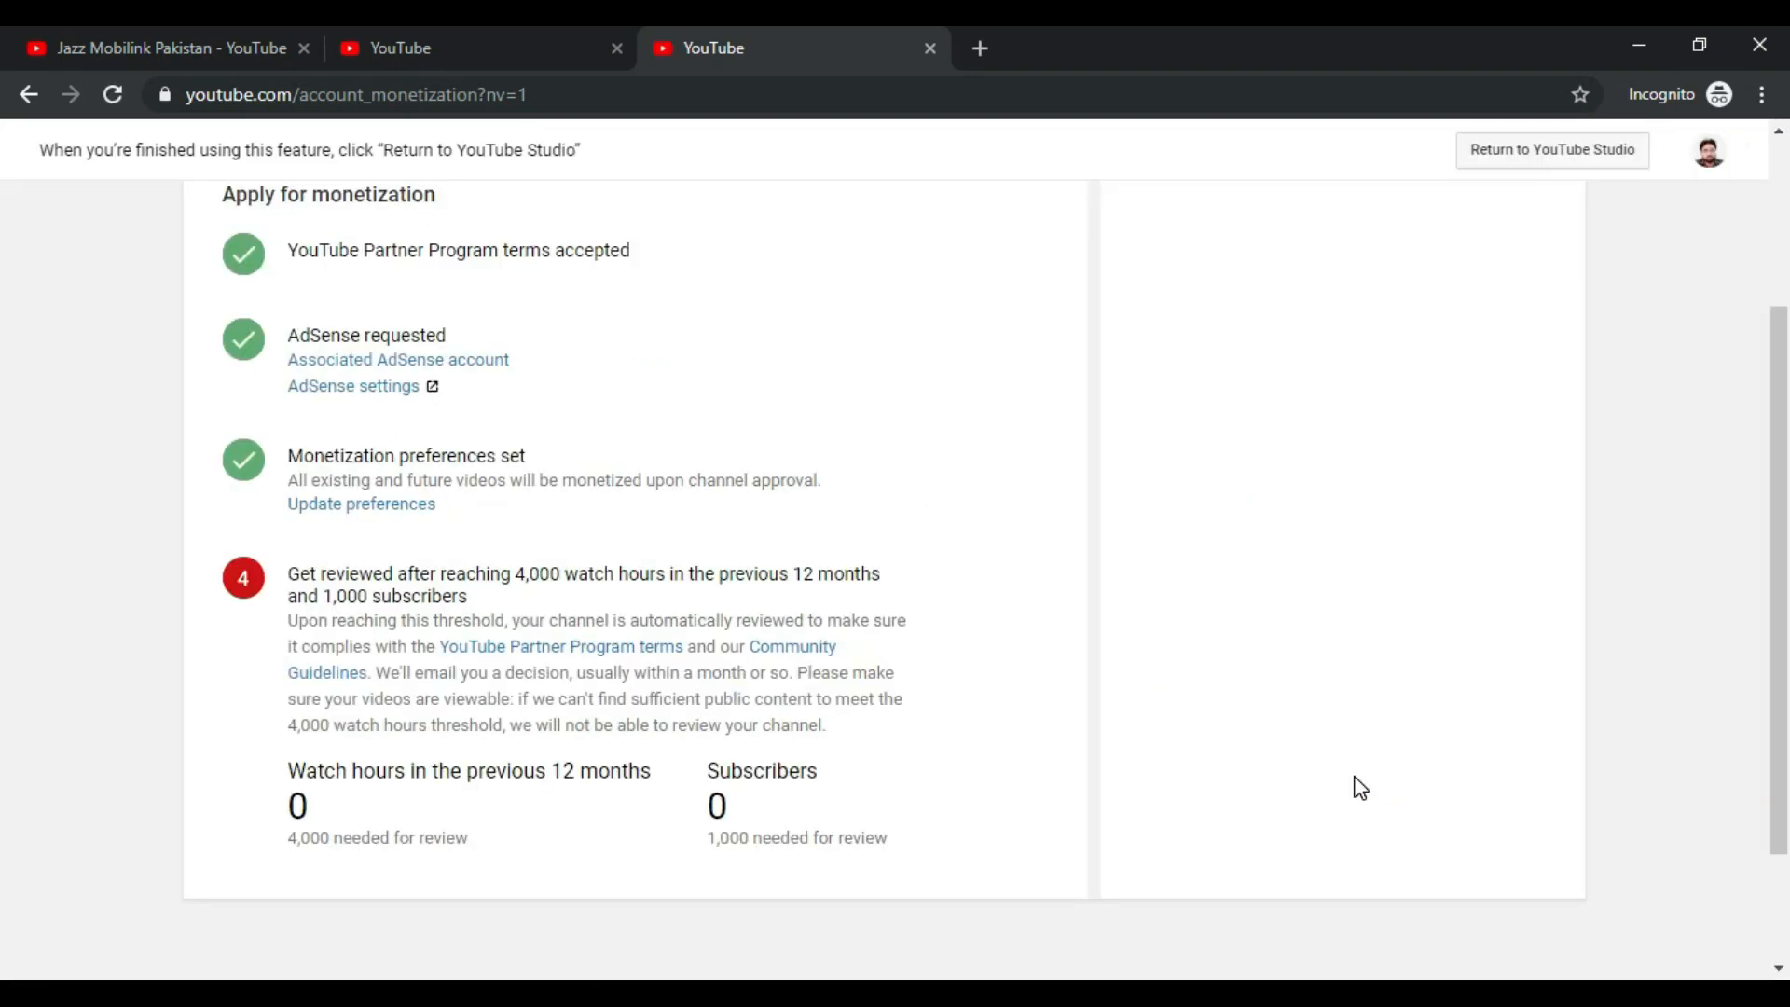
Step: Review the 0 of 1,000 subscribers requirement for getting the channel reviewed
{"action": "scroll", "coordinate": [1361, 787], "scroll_direction": "up", "scroll_amount": 3}
{"action": "scroll", "coordinate": [1361, 839], "scroll_direction": "down", "scroll_amount": 3}
{"action": "left_click_drag", "start_coordinate": [729, 808], "coordinate": [324, 820]}
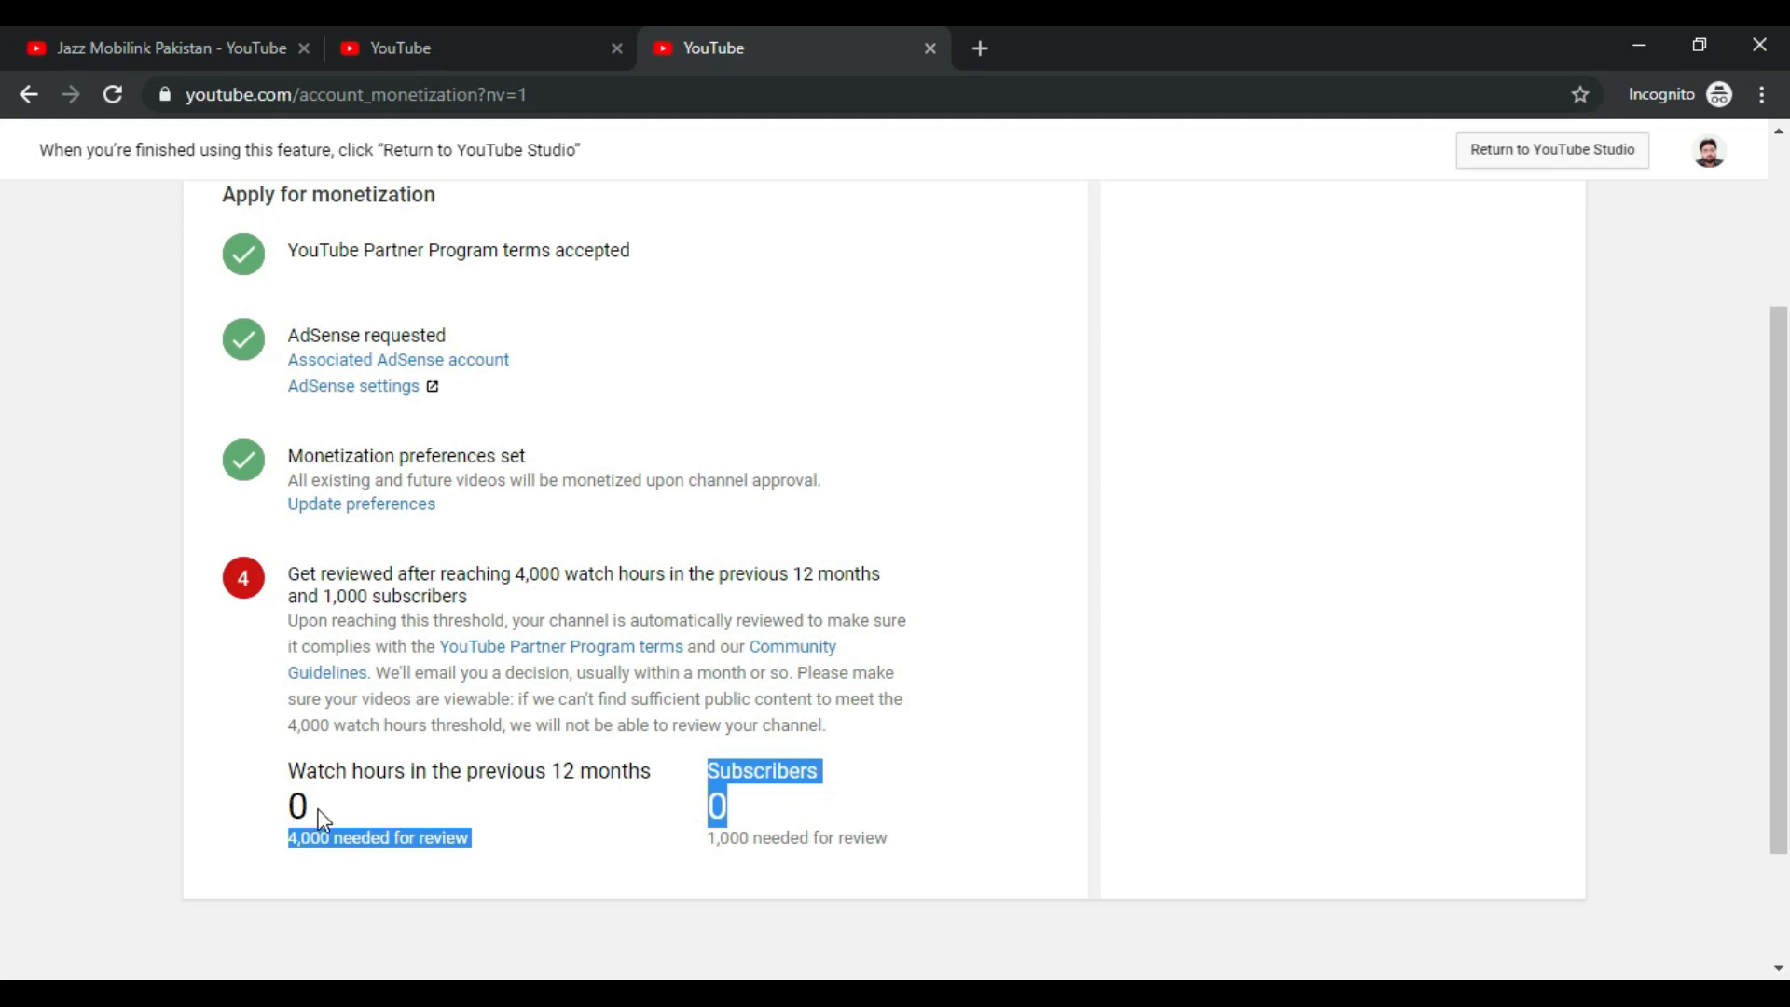
{"action": "left_click", "coordinate": [371, 807]}
{"action": "left_click_drag", "start_coordinate": [706, 805], "coordinate": [753, 817]}
{"action": "left_click", "coordinate": [844, 818]}
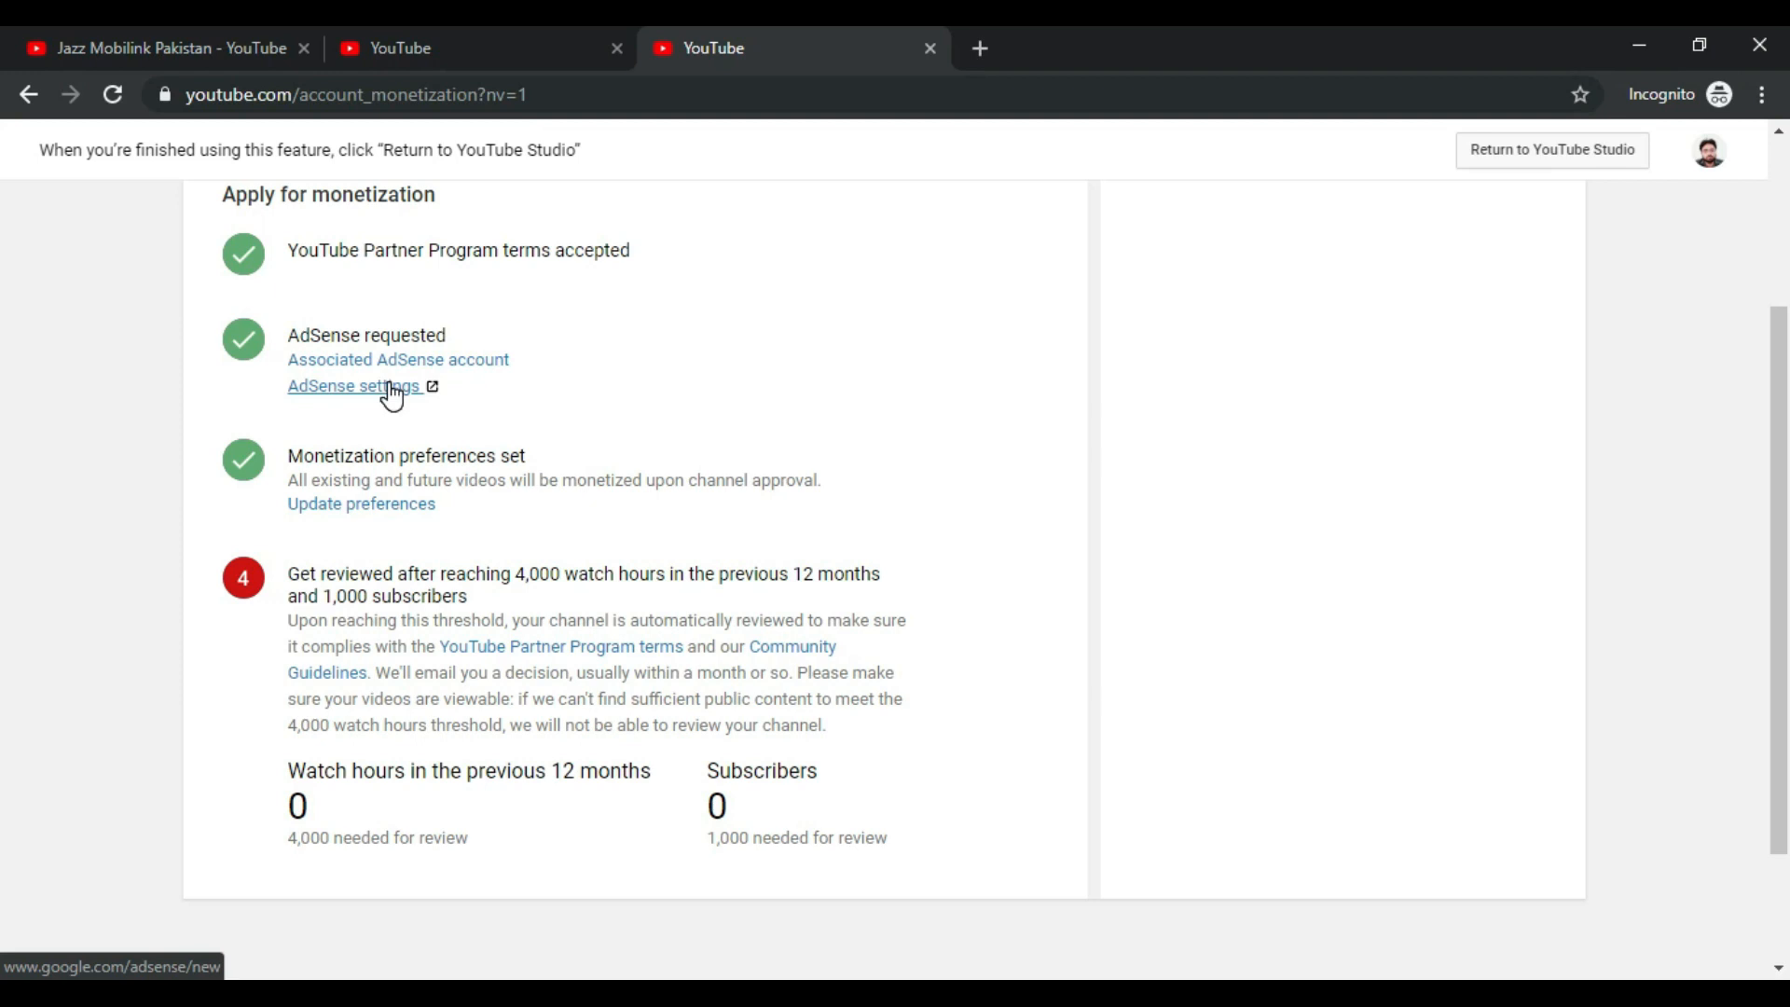
{"action": "left_click_drag", "start_coordinate": [728, 807], "coordinate": [686, 815]}
{"action": "left_click", "coordinate": [759, 817]}
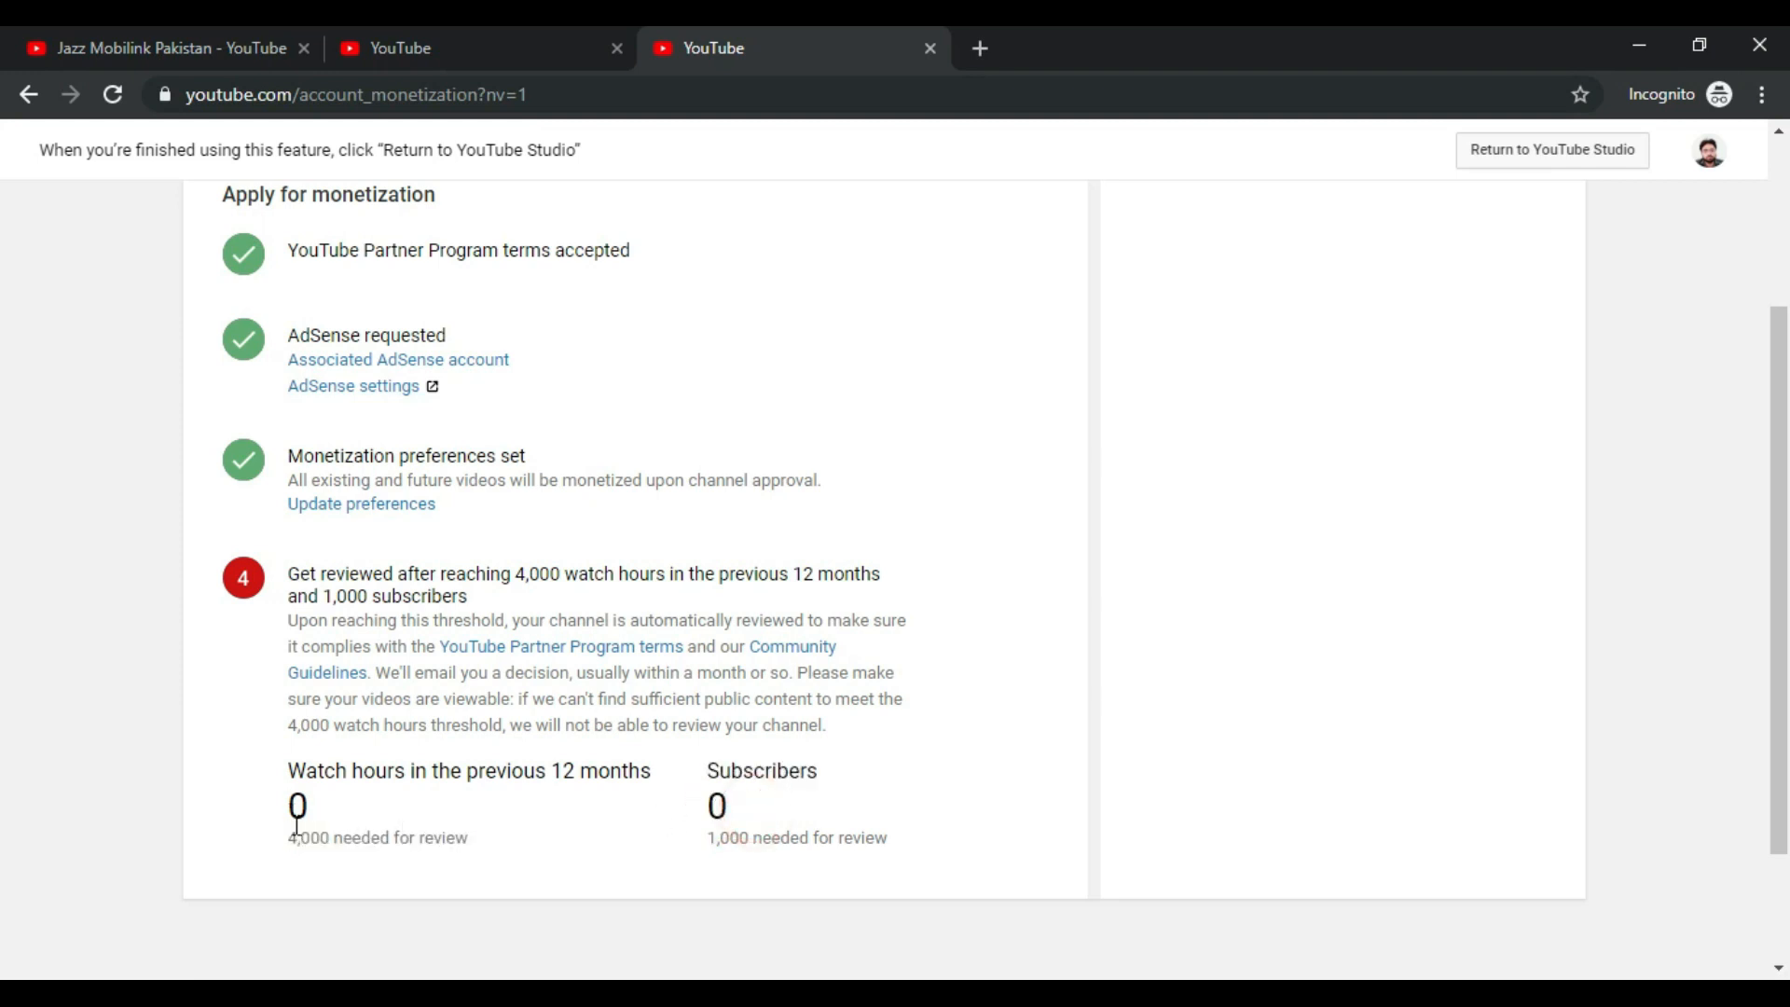
{"action": "left_click_drag", "start_coordinate": [289, 851], "coordinate": [271, 835]}
{"action": "left_click", "coordinate": [494, 843]}
Step: Review the 0 of 4,000 watch hours requirement and scroll back to the top of the page
{"action": "left_click_drag", "start_coordinate": [287, 572], "coordinate": [761, 745]}
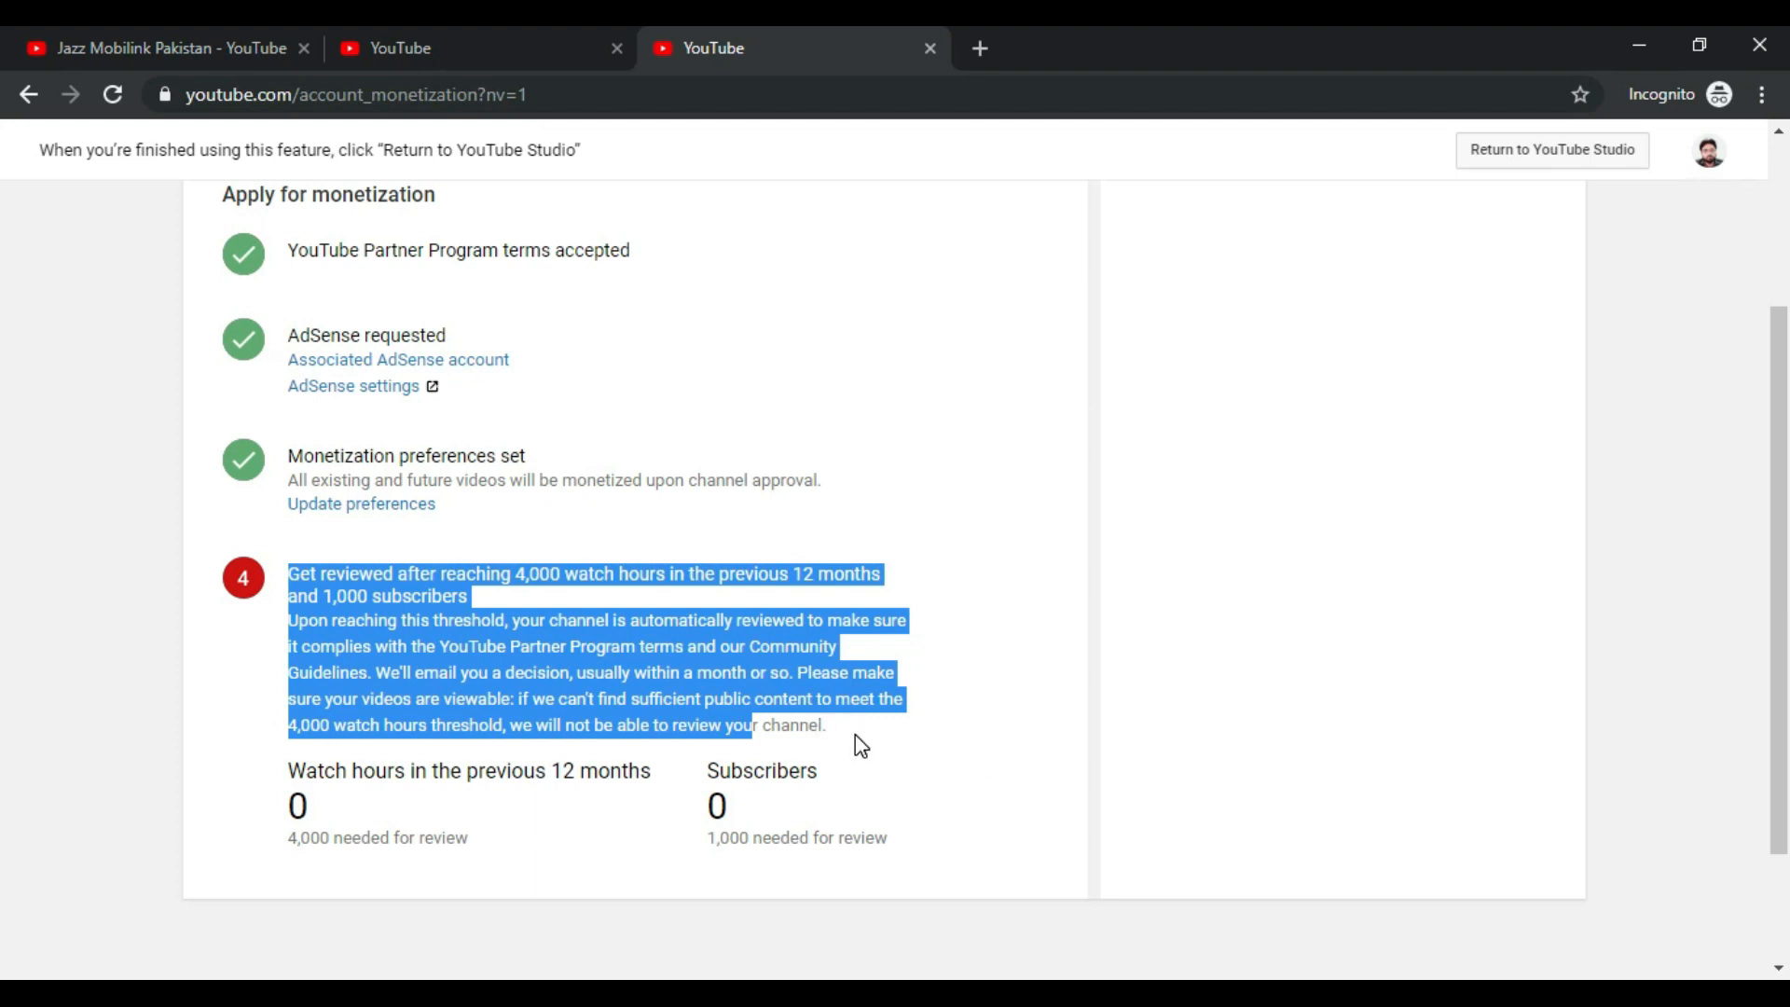
{"action": "scroll", "coordinate": [855, 735], "scroll_direction": "up", "scroll_amount": 3}
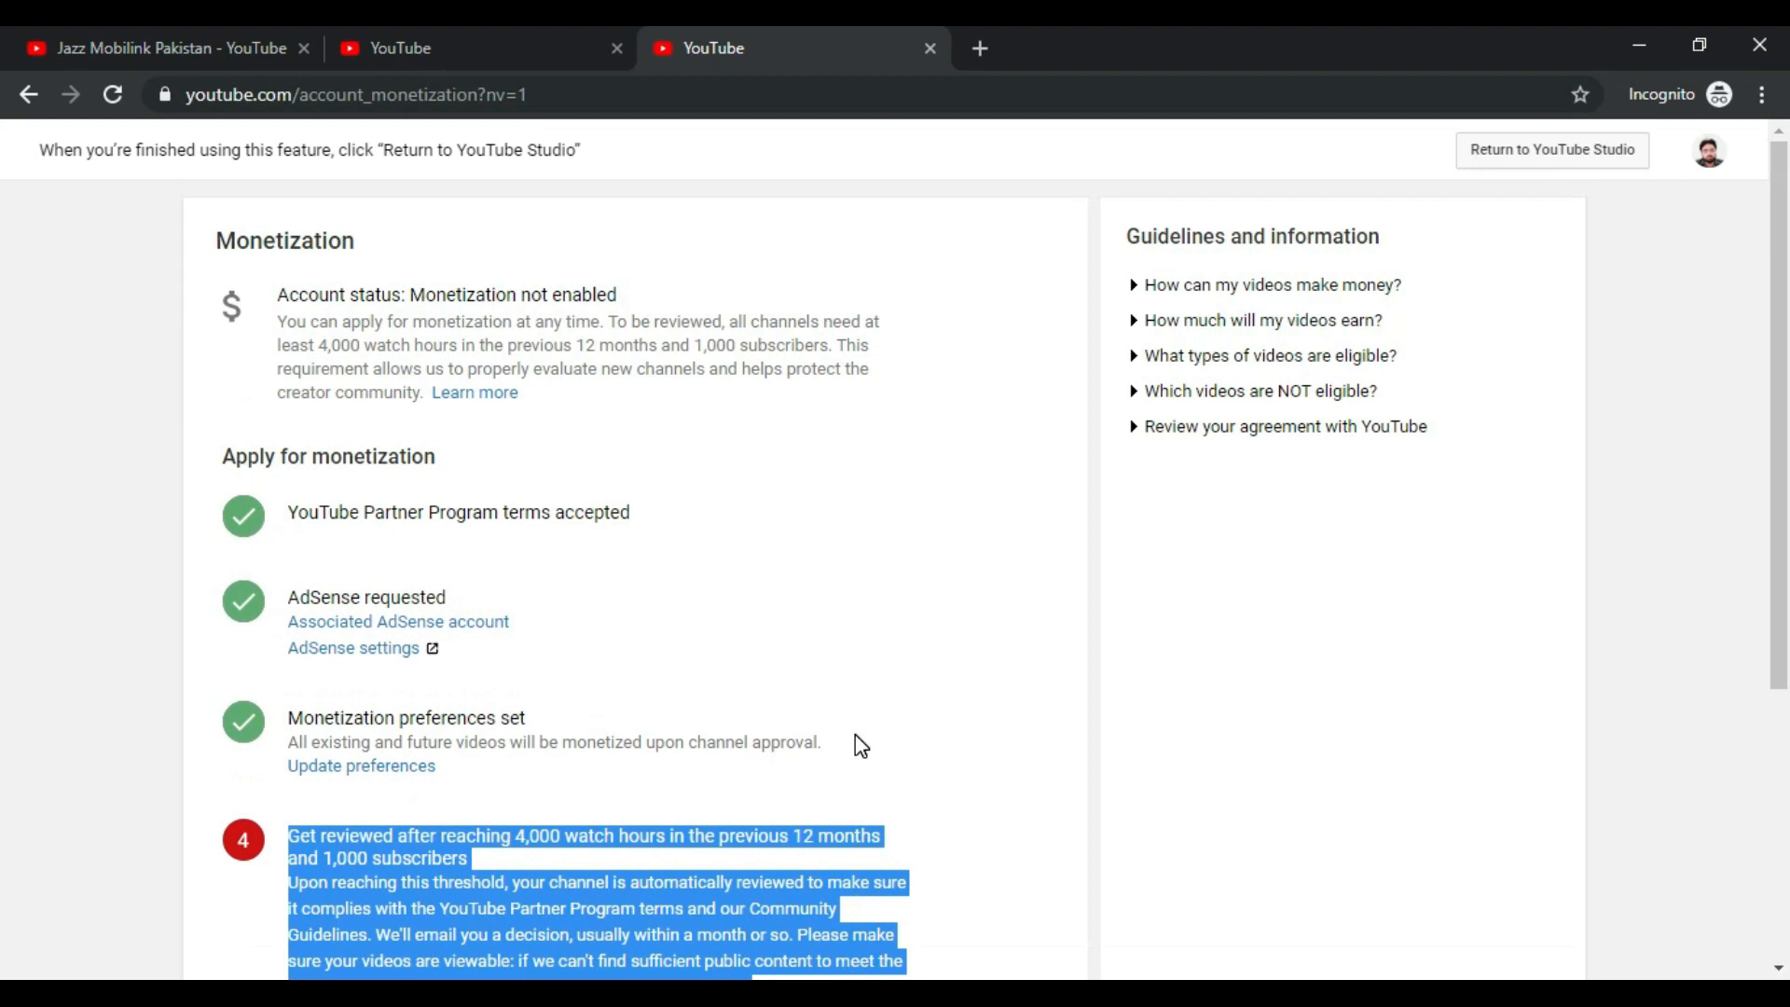
{"action": "scroll", "coordinate": [854, 735], "scroll_direction": "down", "scroll_amount": 5}
{"action": "left_click_drag", "start_coordinate": [289, 645], "coordinate": [749, 650]}
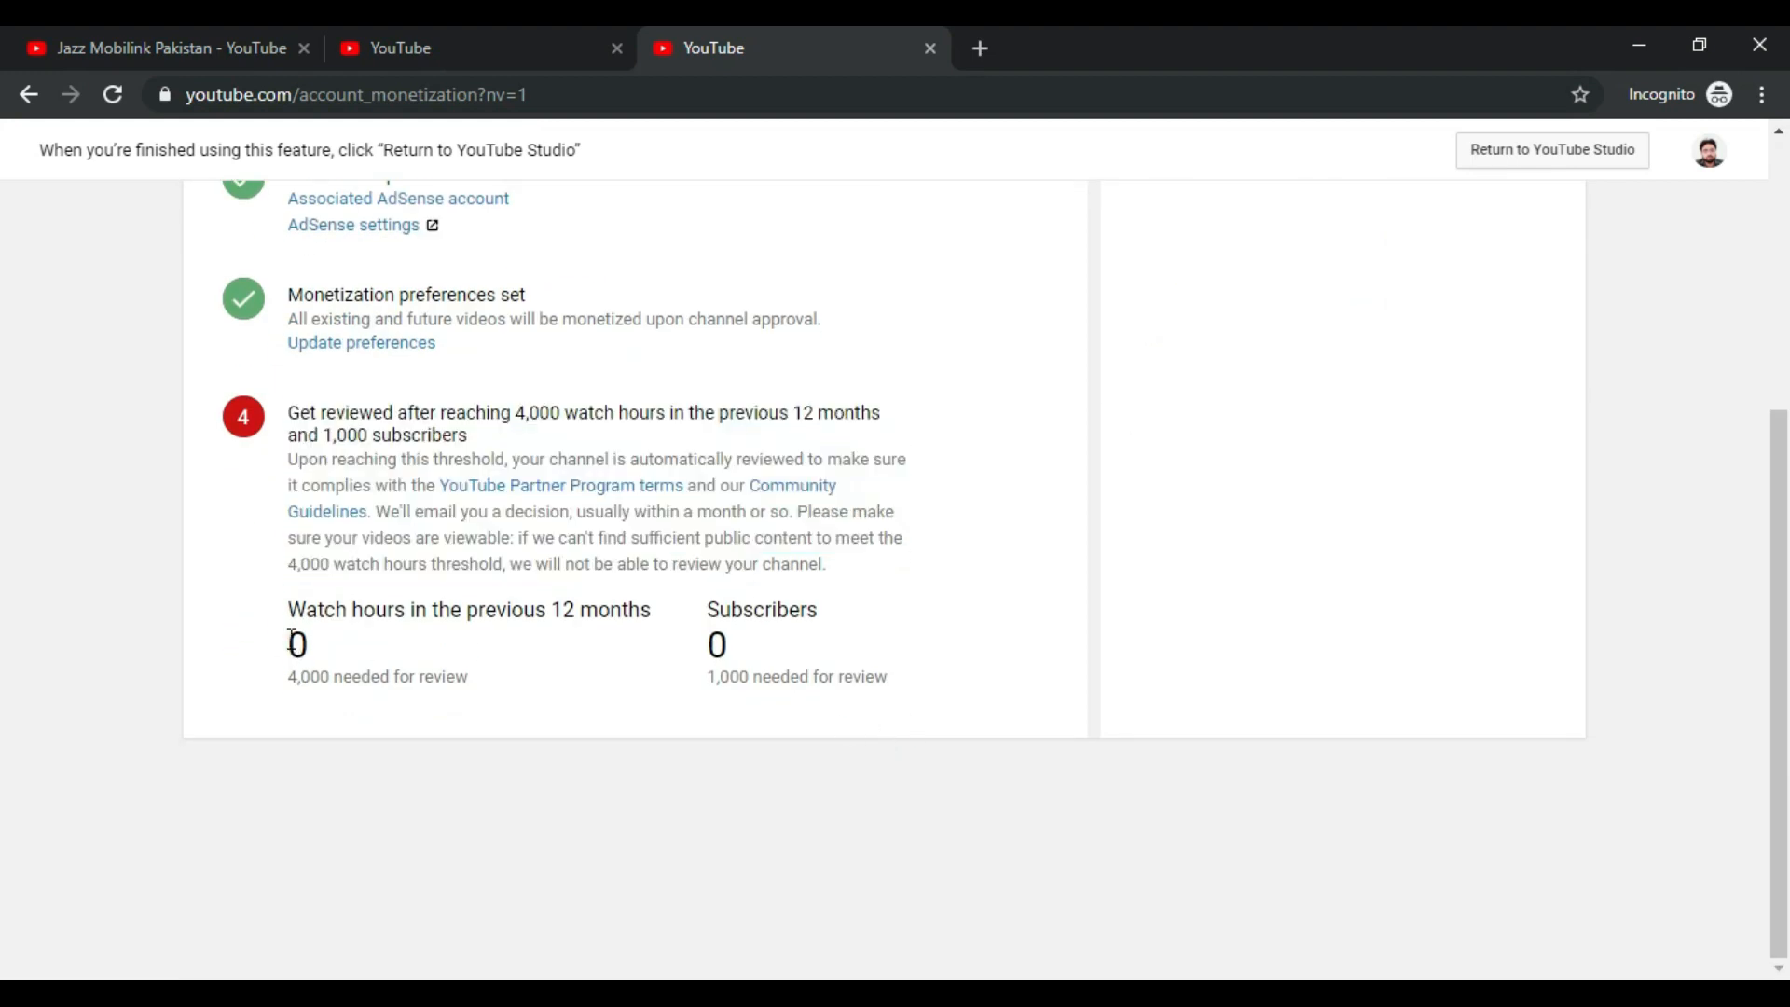
{"action": "left_click", "coordinate": [812, 652]}
{"action": "left_click_drag", "start_coordinate": [290, 677], "coordinate": [486, 678]}
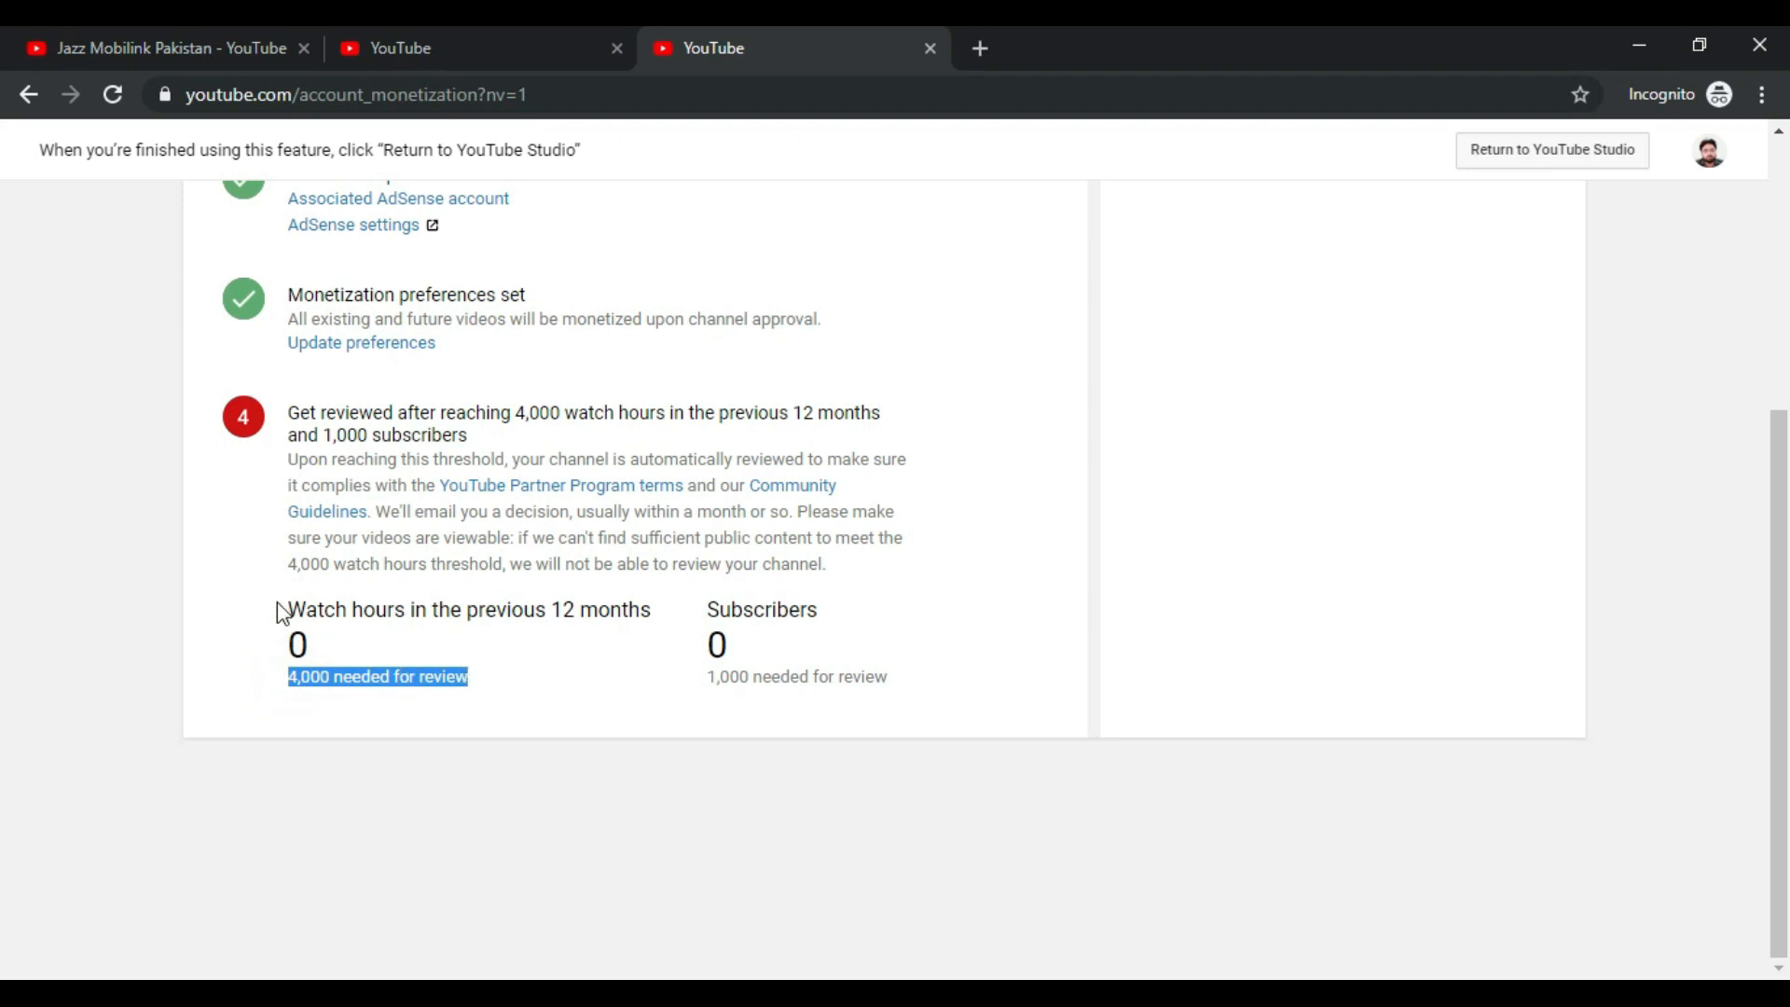
{"action": "left_click", "coordinate": [277, 606]}
{"action": "left_click_drag", "start_coordinate": [300, 611], "coordinate": [403, 610]}
{"action": "left_click", "coordinate": [458, 671]}
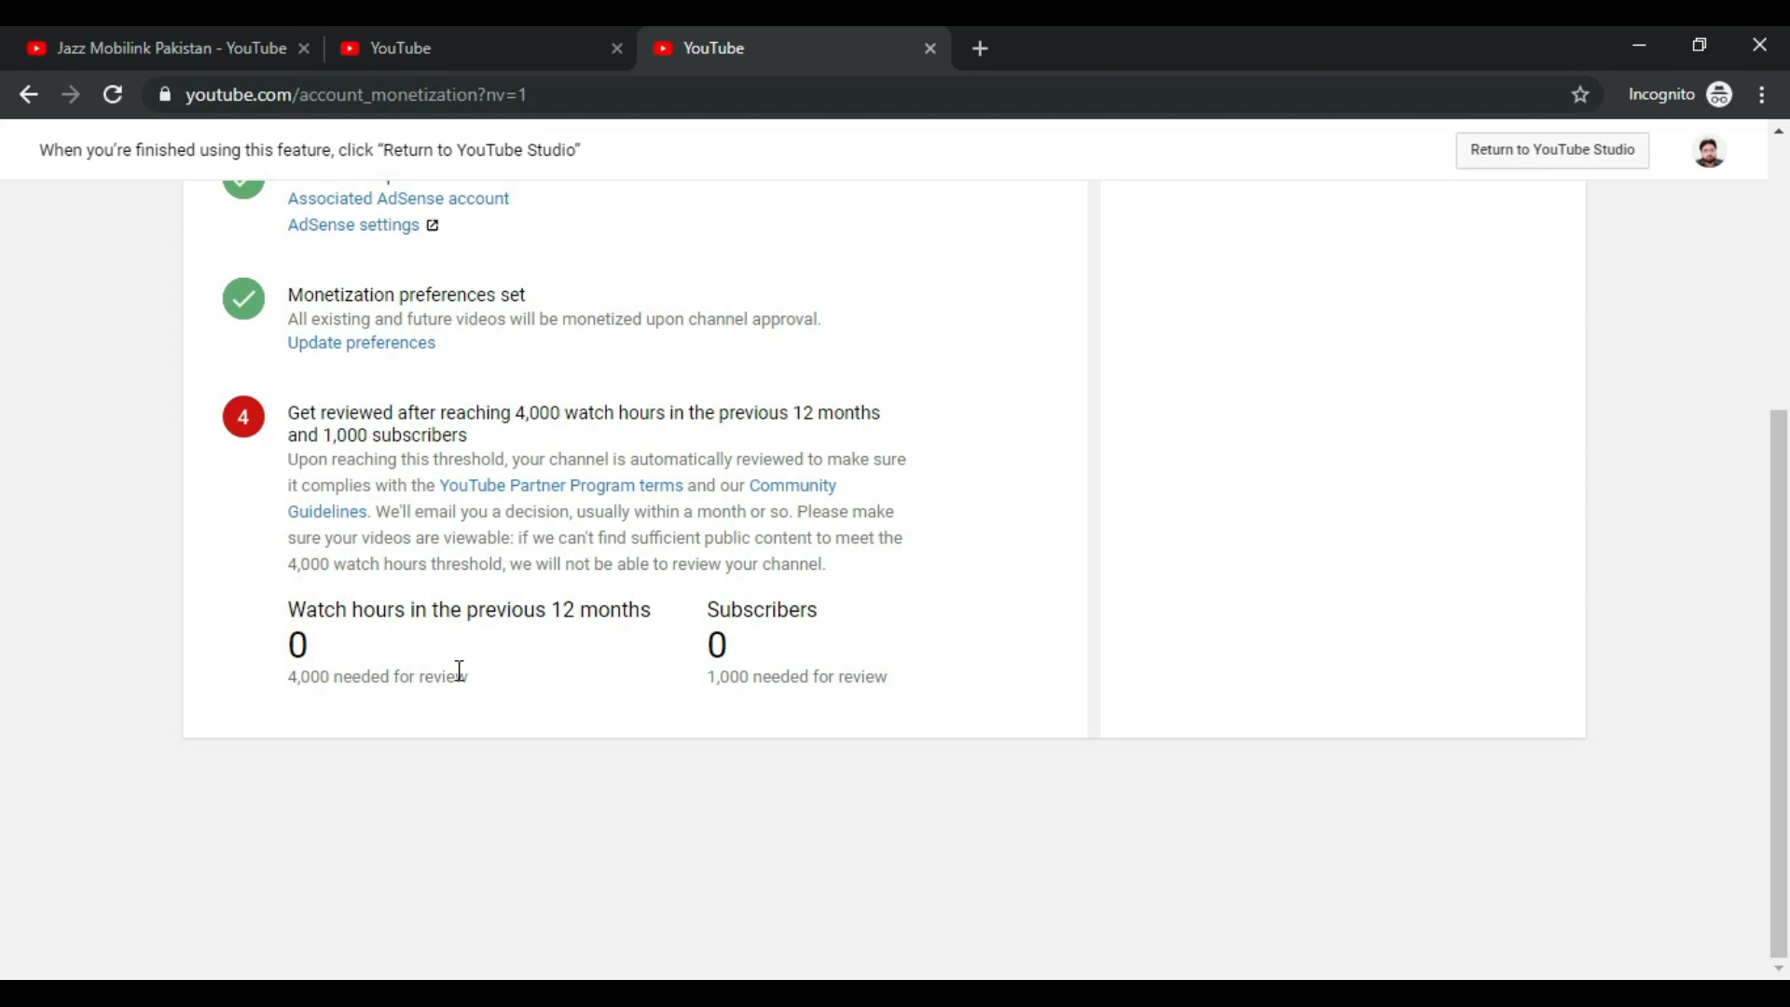
{"action": "scroll", "coordinate": [460, 671], "scroll_direction": "up", "scroll_amount": 5}
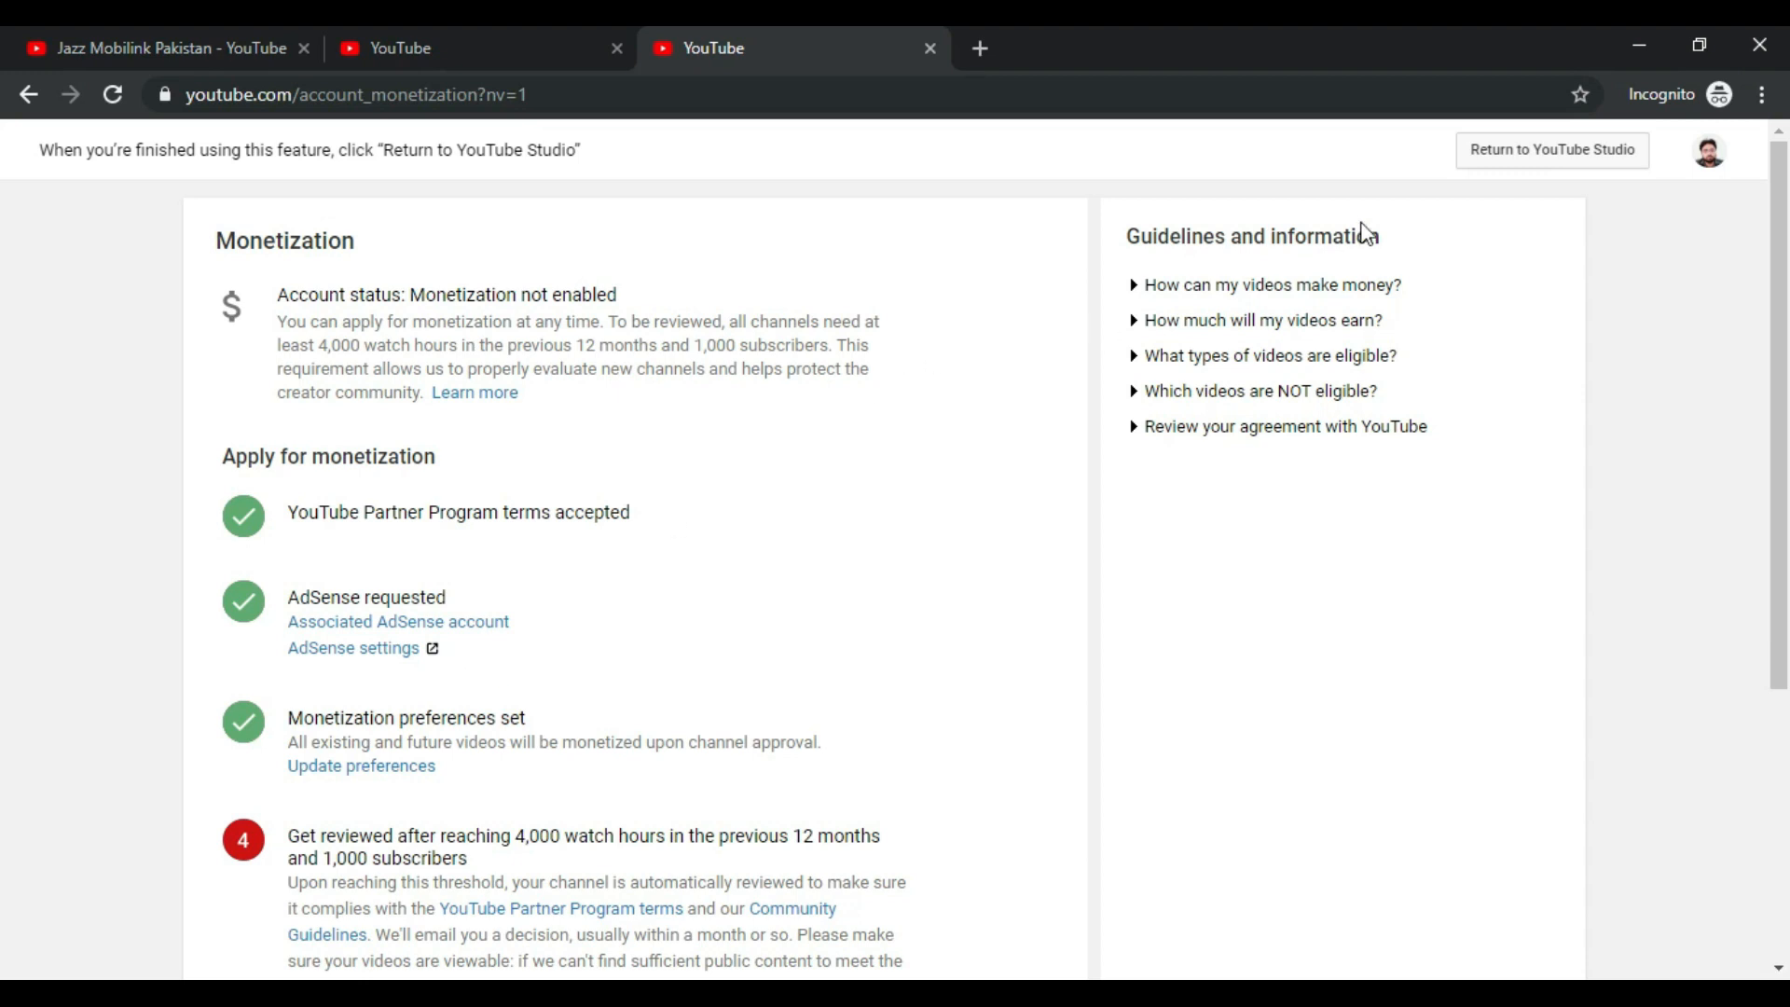
Step: Return to the Studio dashboard and open Other features > Monetization
{"action": "left_click", "coordinate": [1501, 153]}
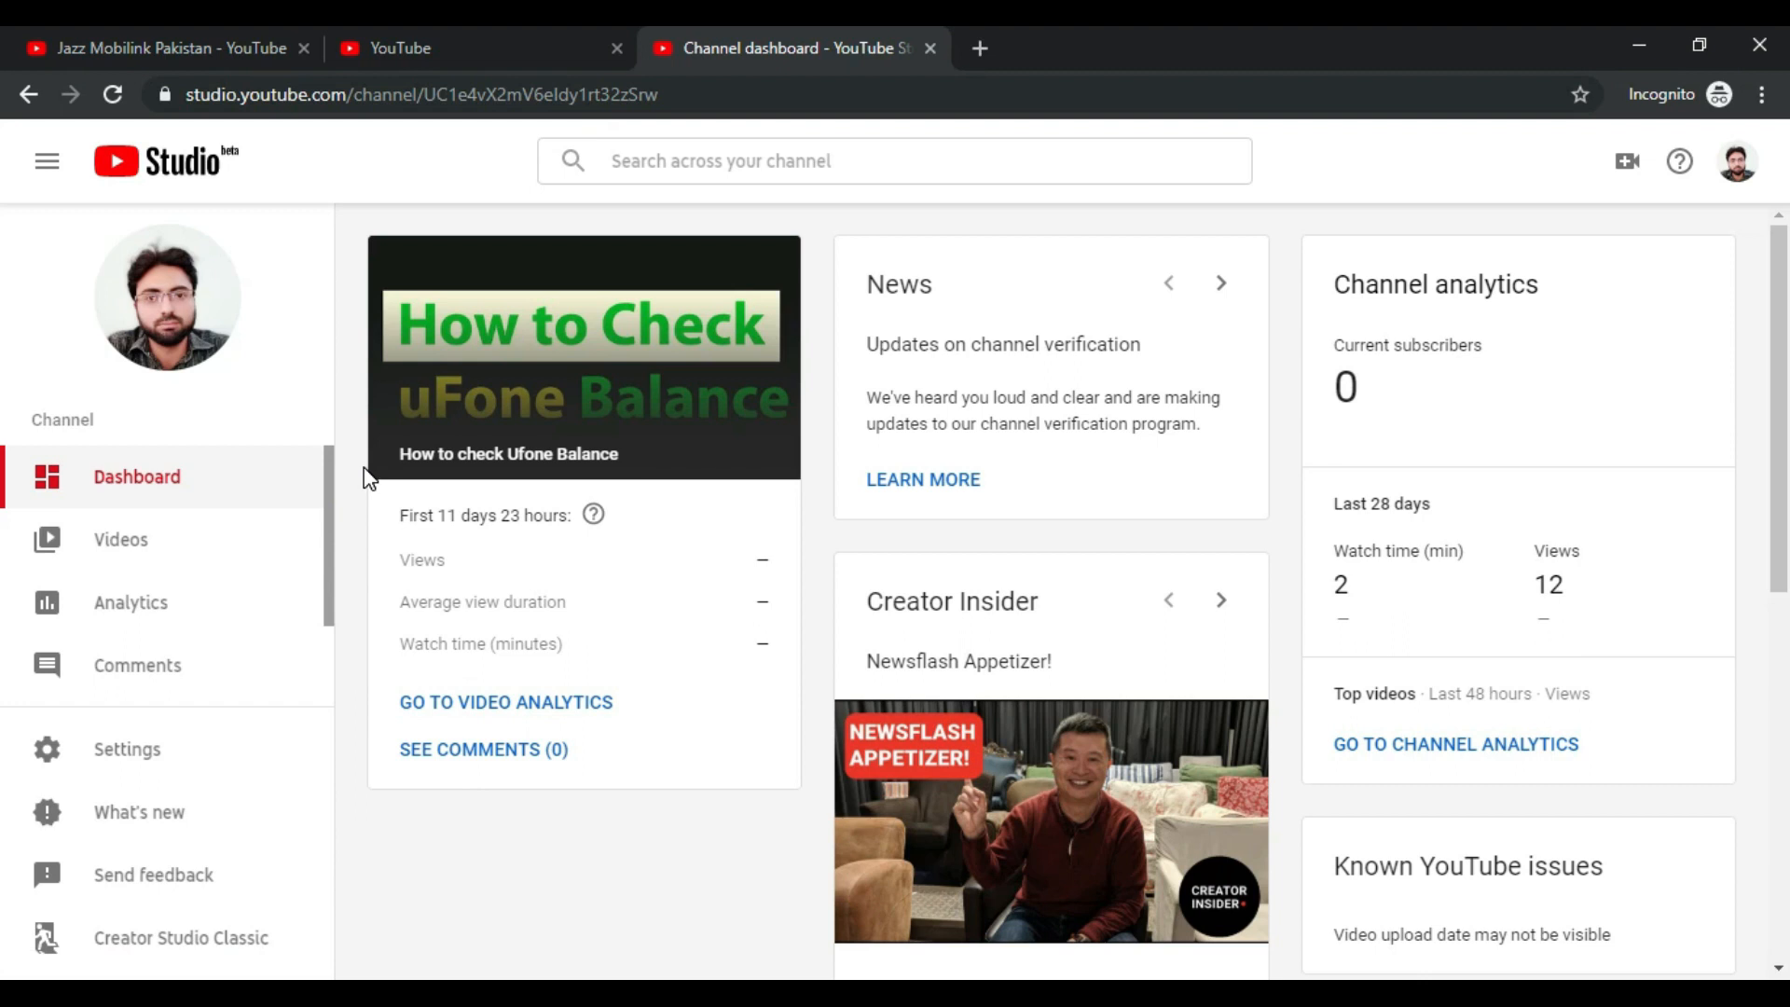
{"action": "scroll", "coordinate": [279, 522], "scroll_direction": "down", "scroll_amount": 2}
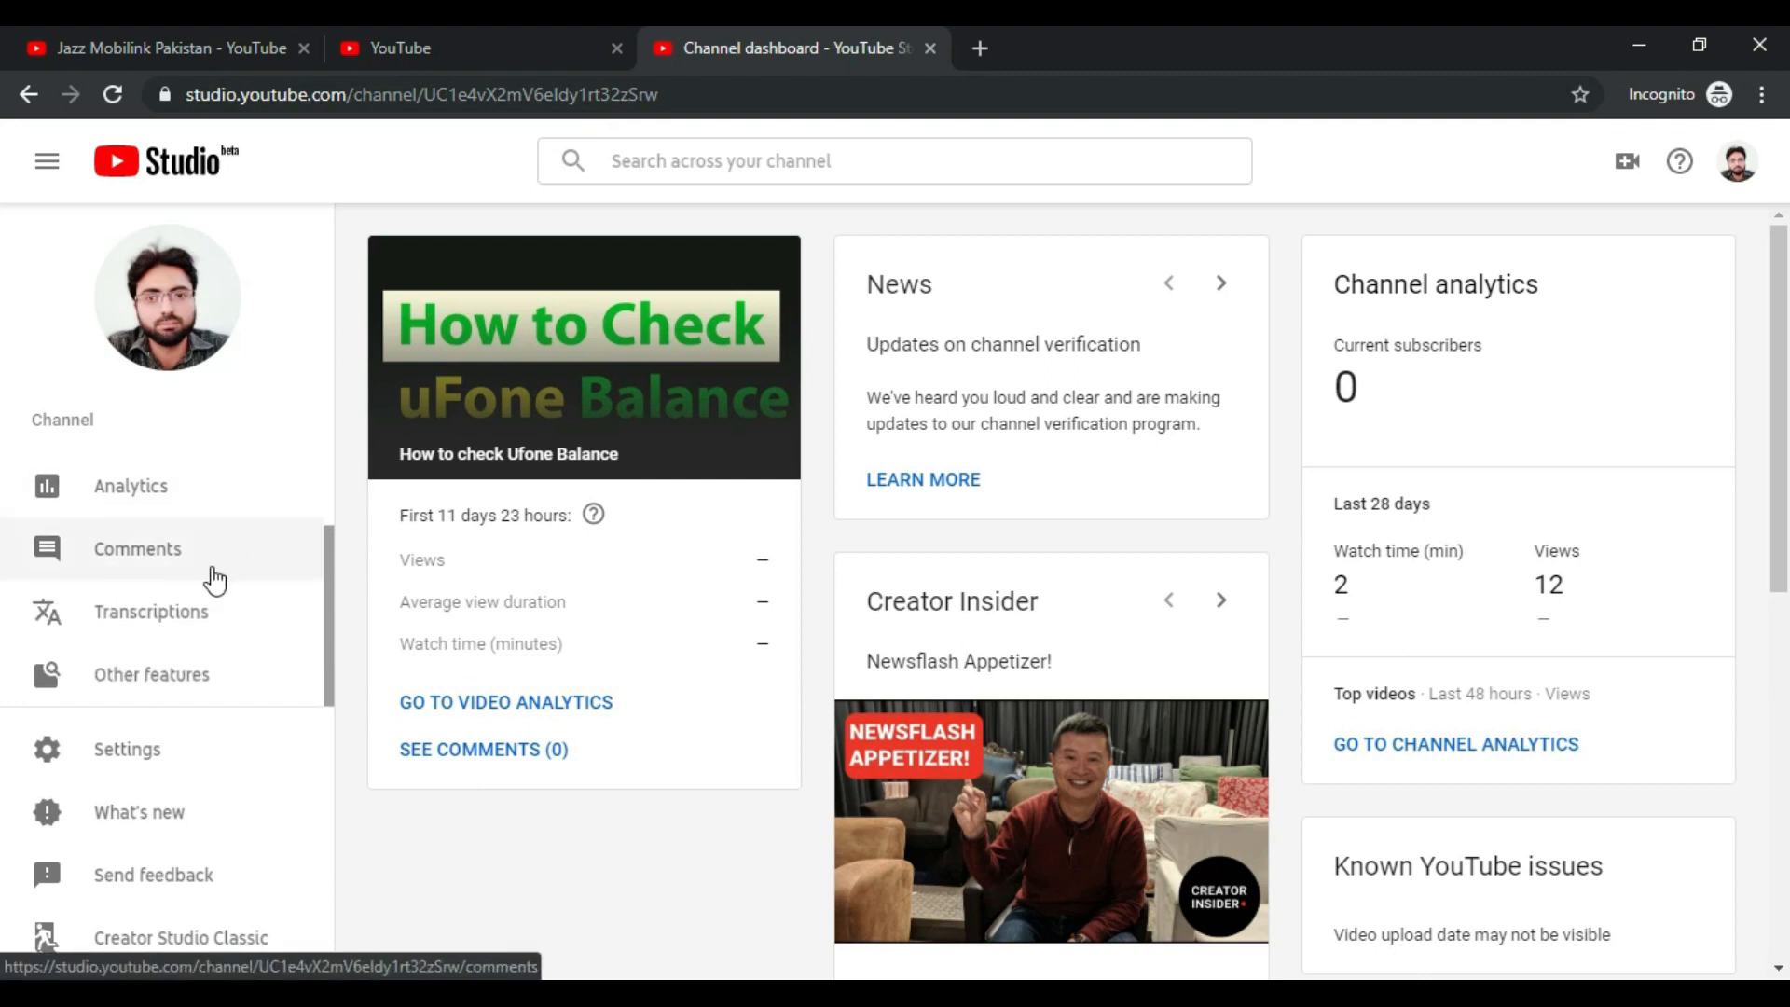
{"action": "left_click", "coordinate": [180, 673]}
{"action": "left_click", "coordinate": [481, 748]}
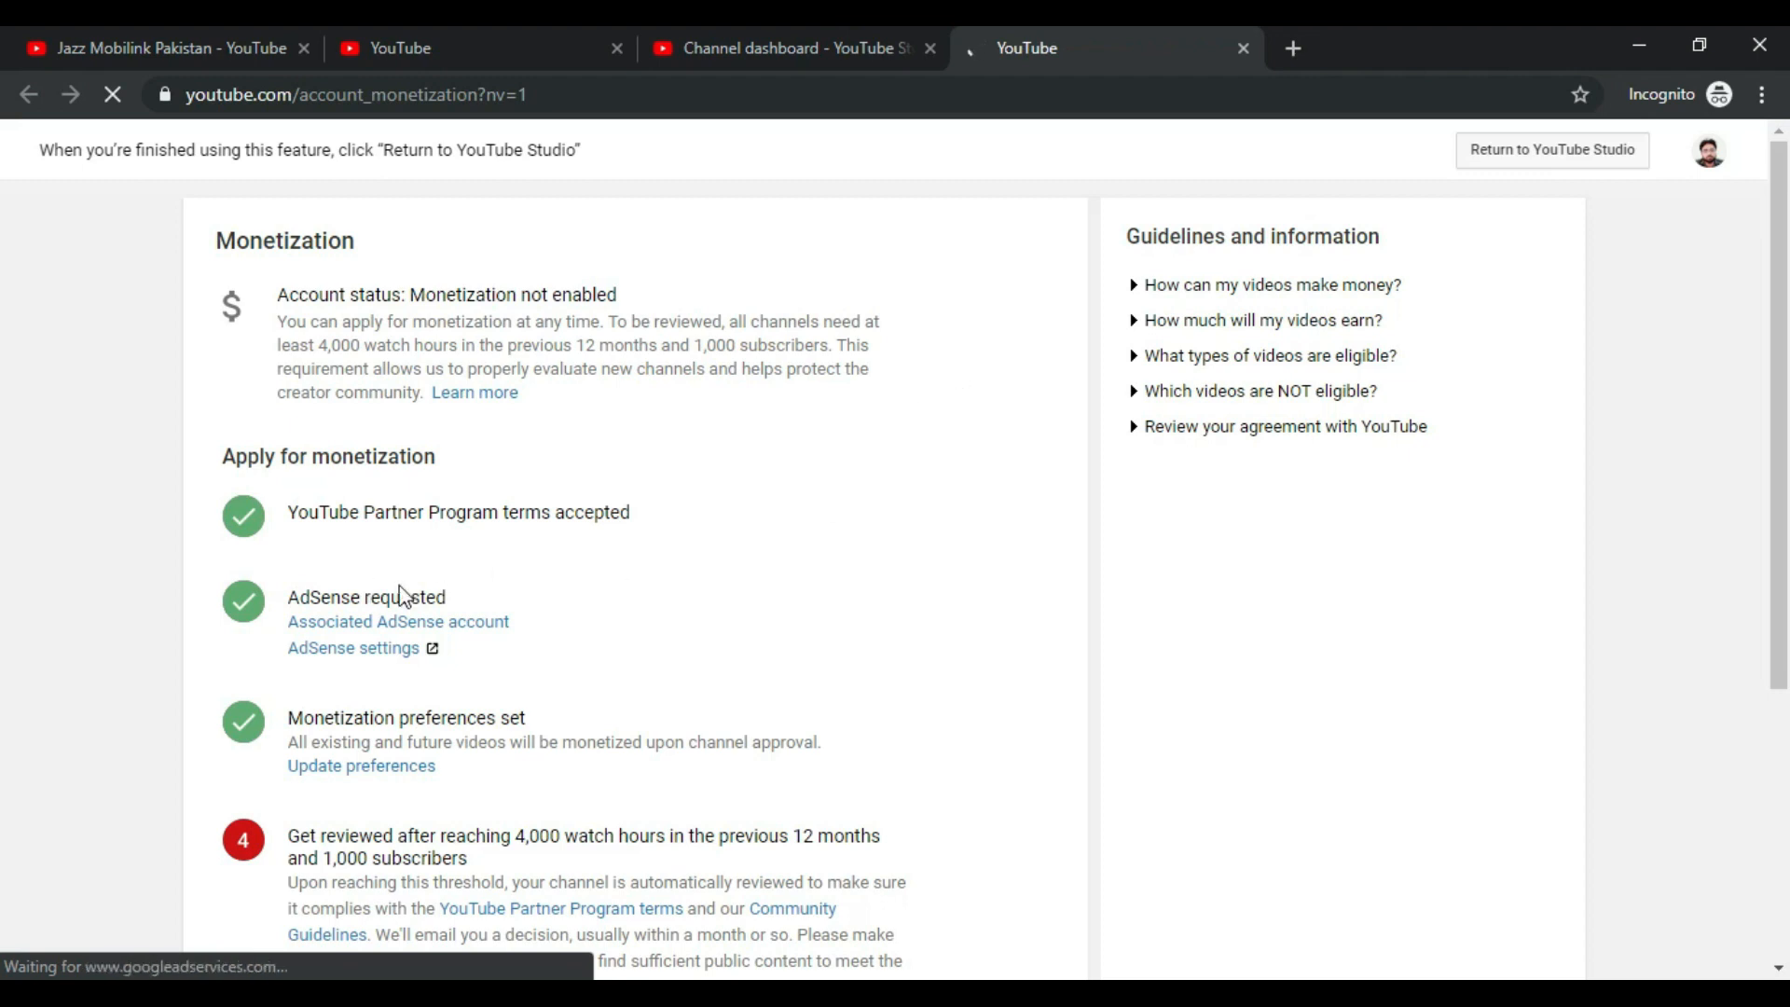
Step: Check the completed Partner Program terms and AdSense steps, then close the monetization tab
{"action": "scroll", "coordinate": [419, 578], "scroll_direction": "down", "scroll_amount": 3}
{"action": "left_click_drag", "start_coordinate": [287, 249], "coordinate": [634, 250]}
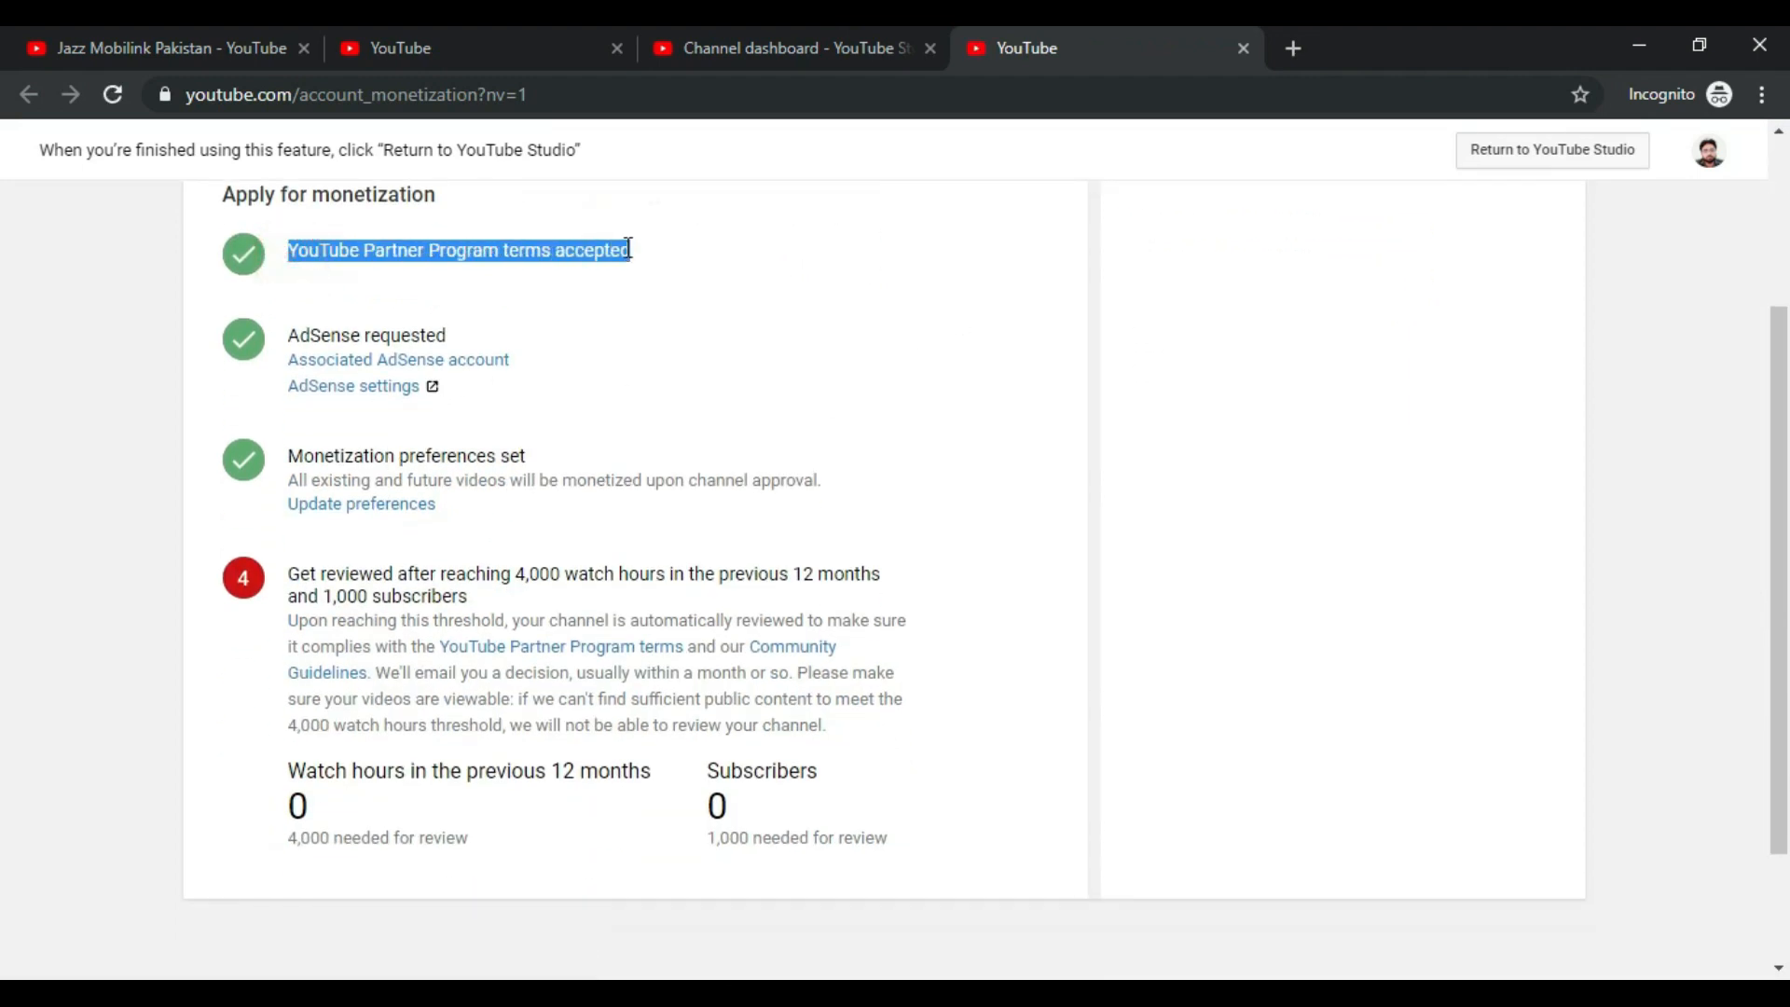
{"action": "left_click_drag", "start_coordinate": [289, 328], "coordinate": [478, 336]}
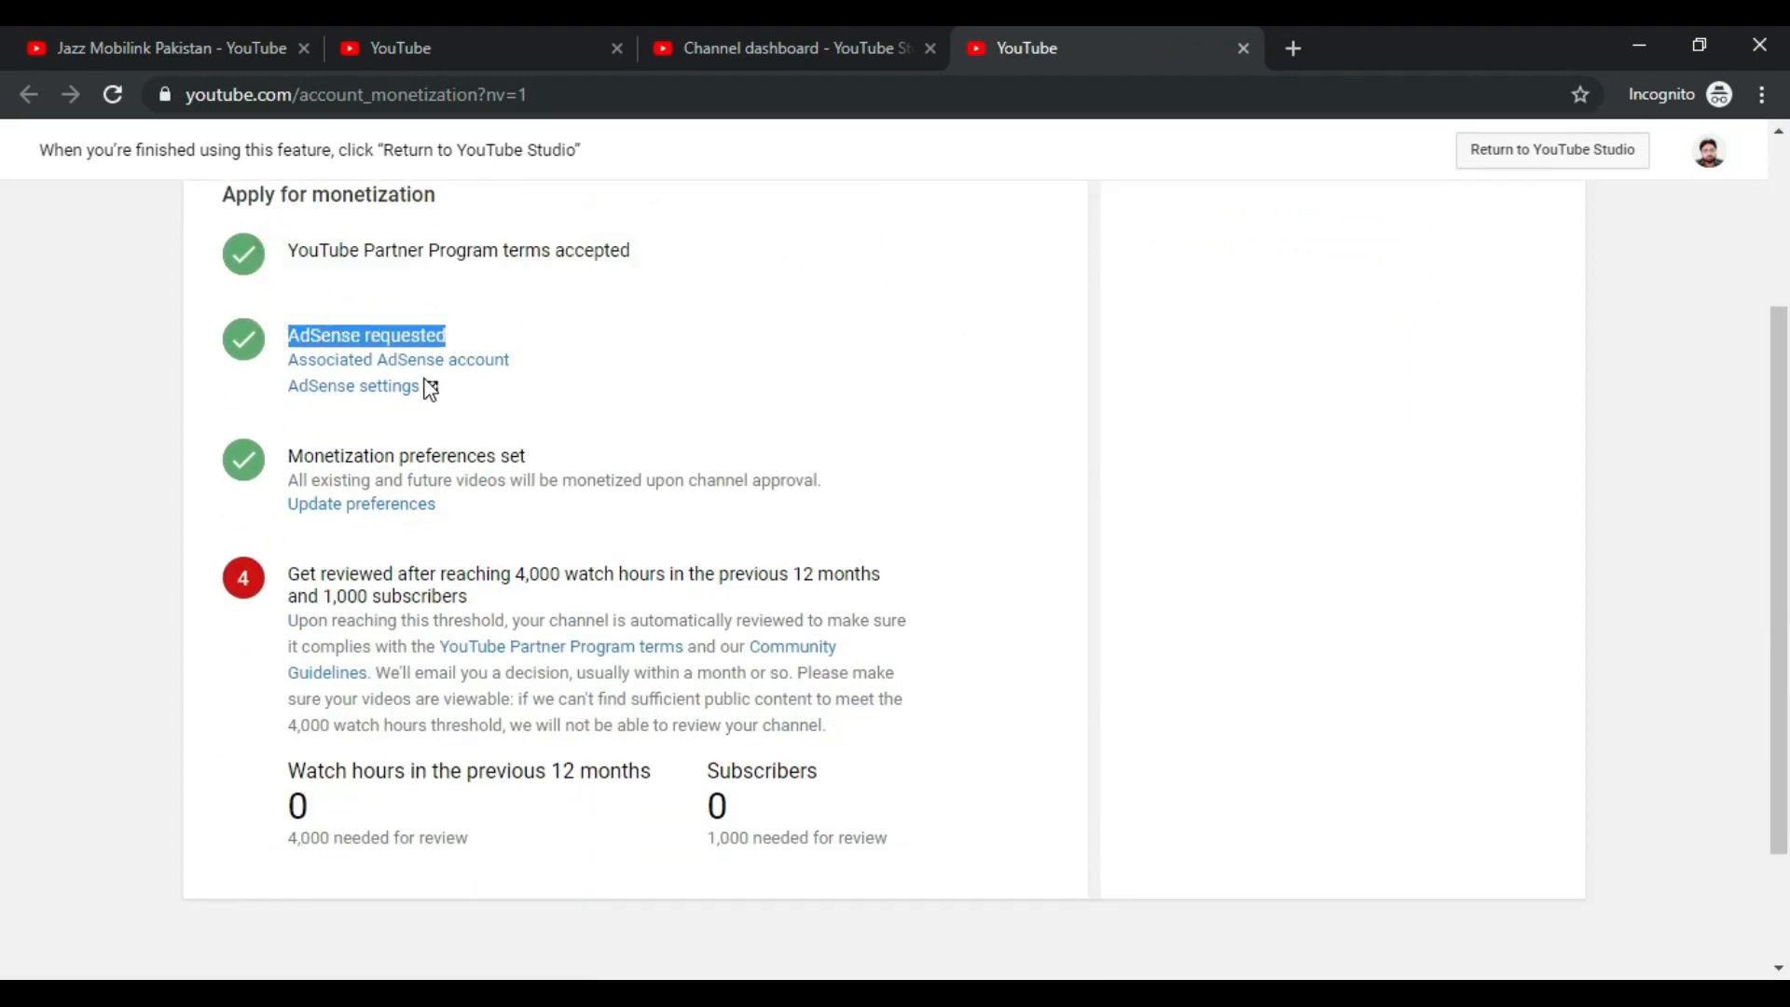
{"action": "left_click_drag", "start_coordinate": [291, 459], "coordinate": [559, 456]}
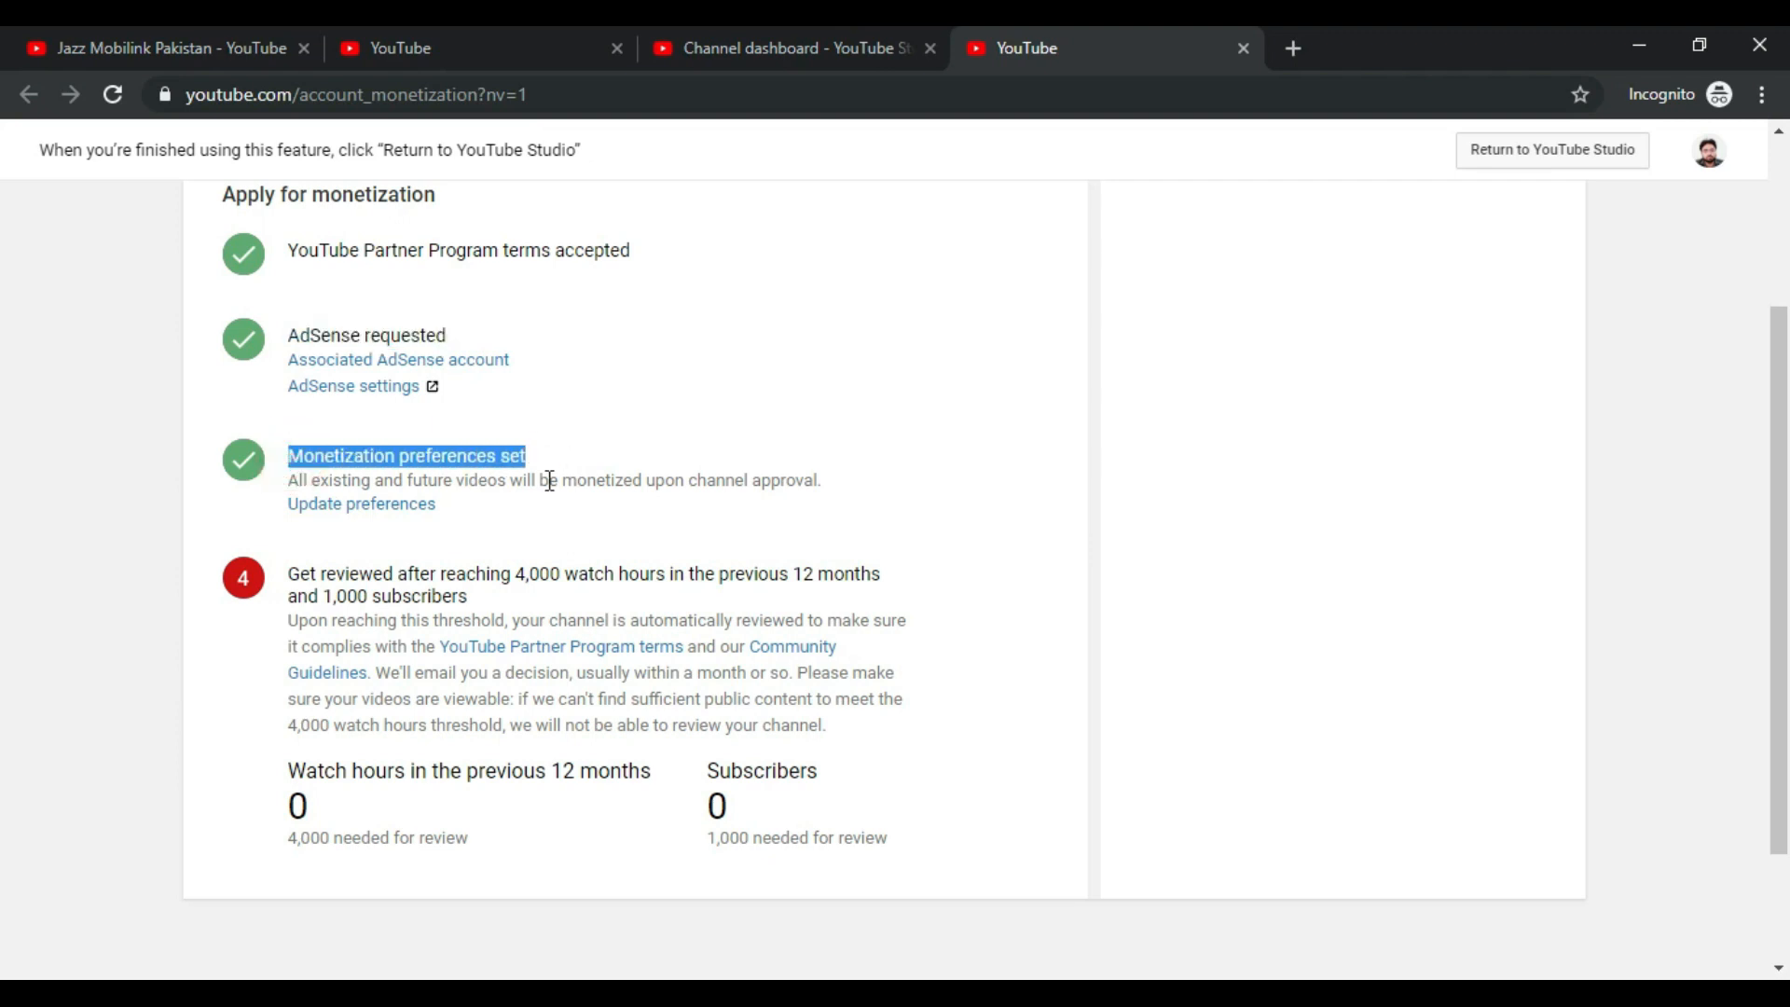
{"action": "scroll", "coordinate": [470, 701], "scroll_direction": "up", "scroll_amount": 2}
{"action": "scroll", "coordinate": [470, 701], "scroll_direction": "up", "scroll_amount": 2}
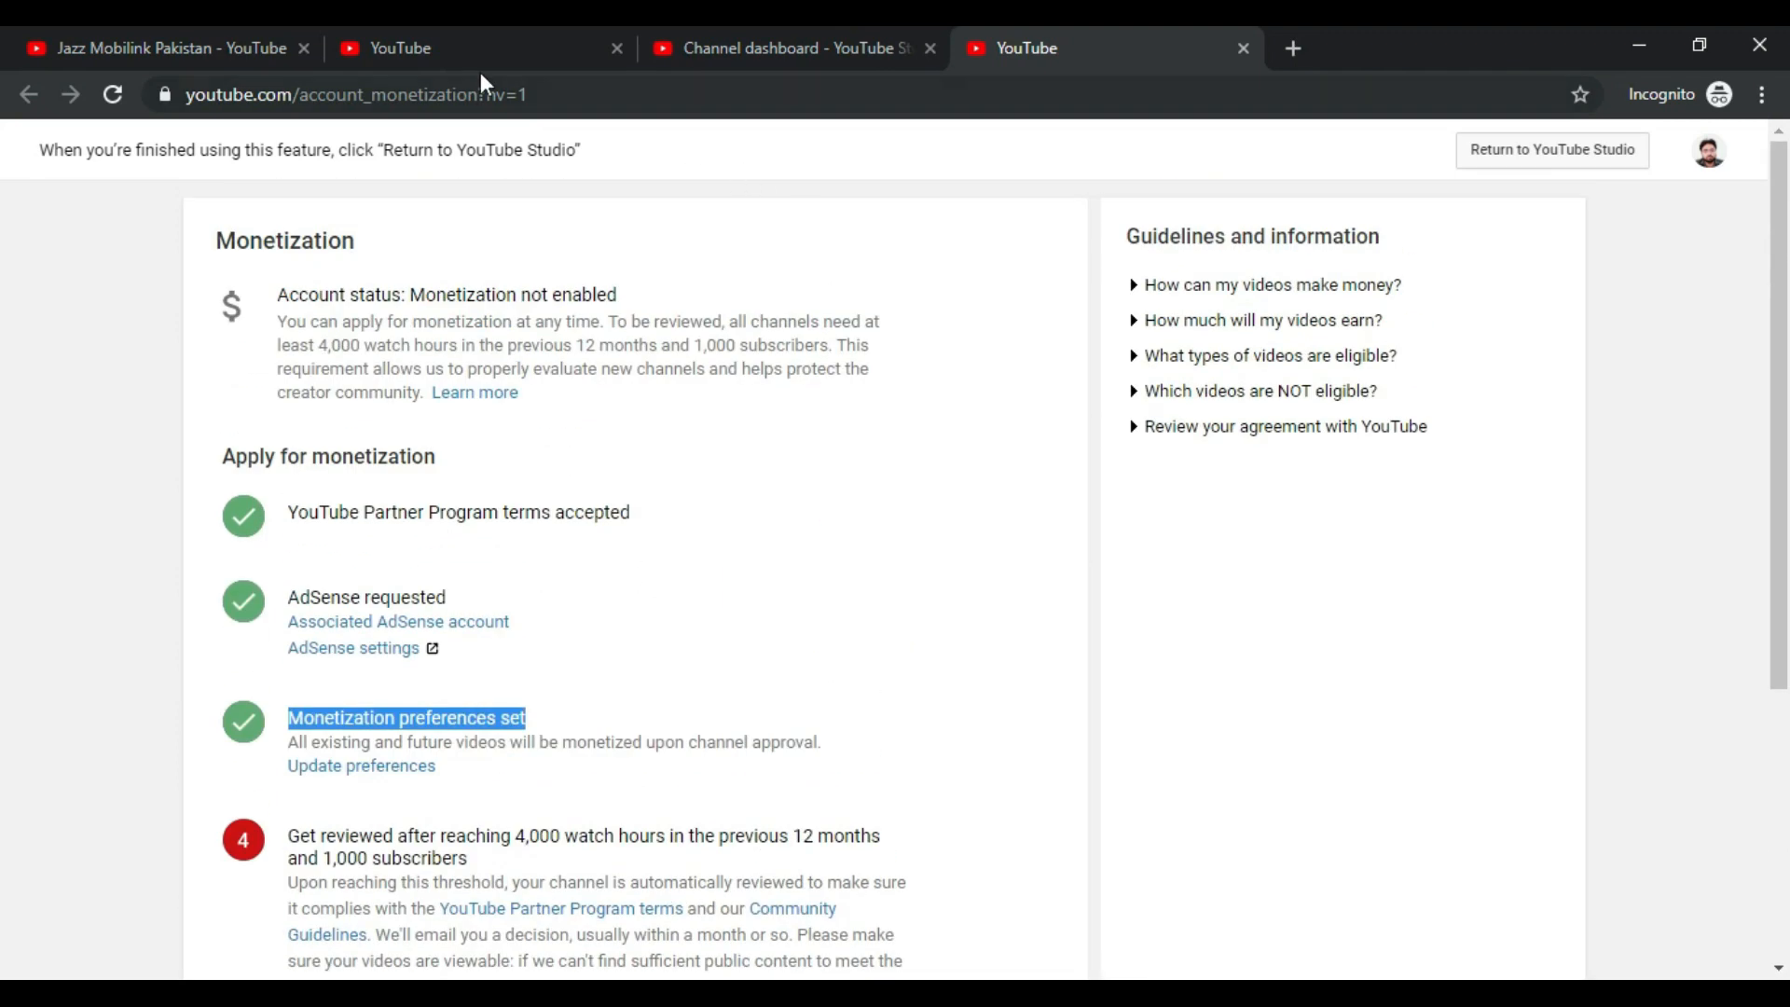
{"action": "left_click", "coordinate": [1244, 48]}
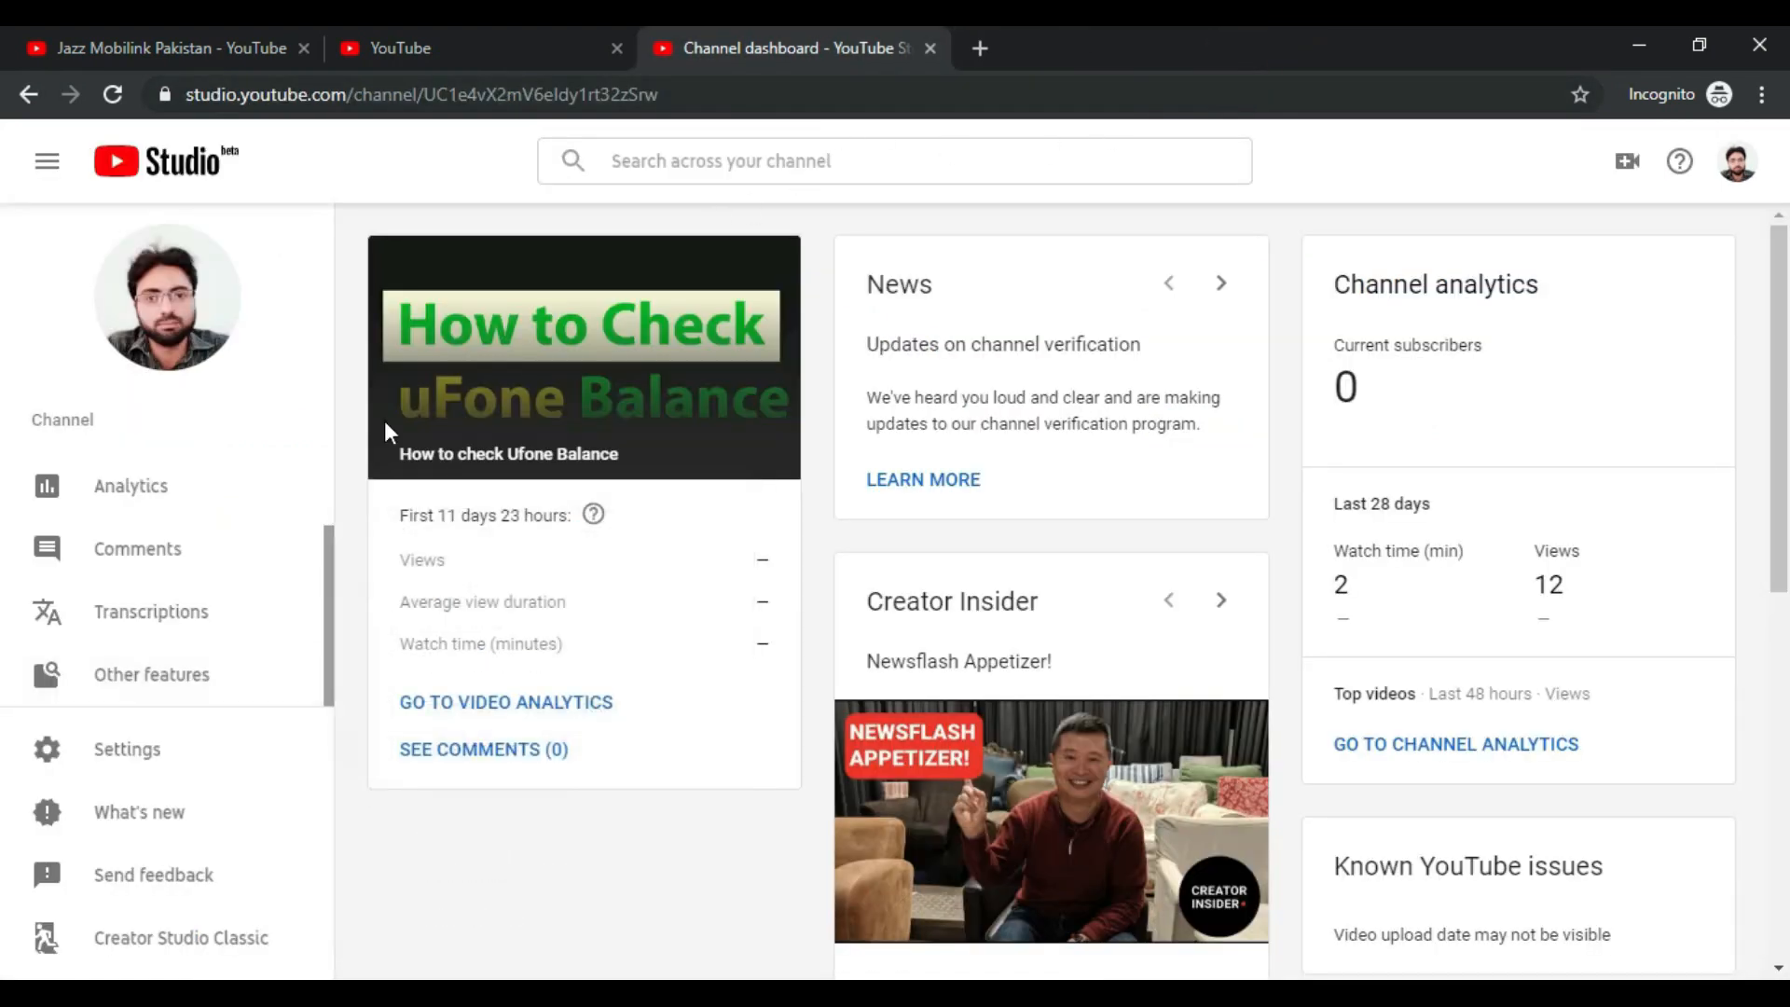
Step: Sign out of the channel account from the avatar menu
{"action": "left_click_drag", "start_coordinate": [328, 531], "coordinate": [326, 445]}
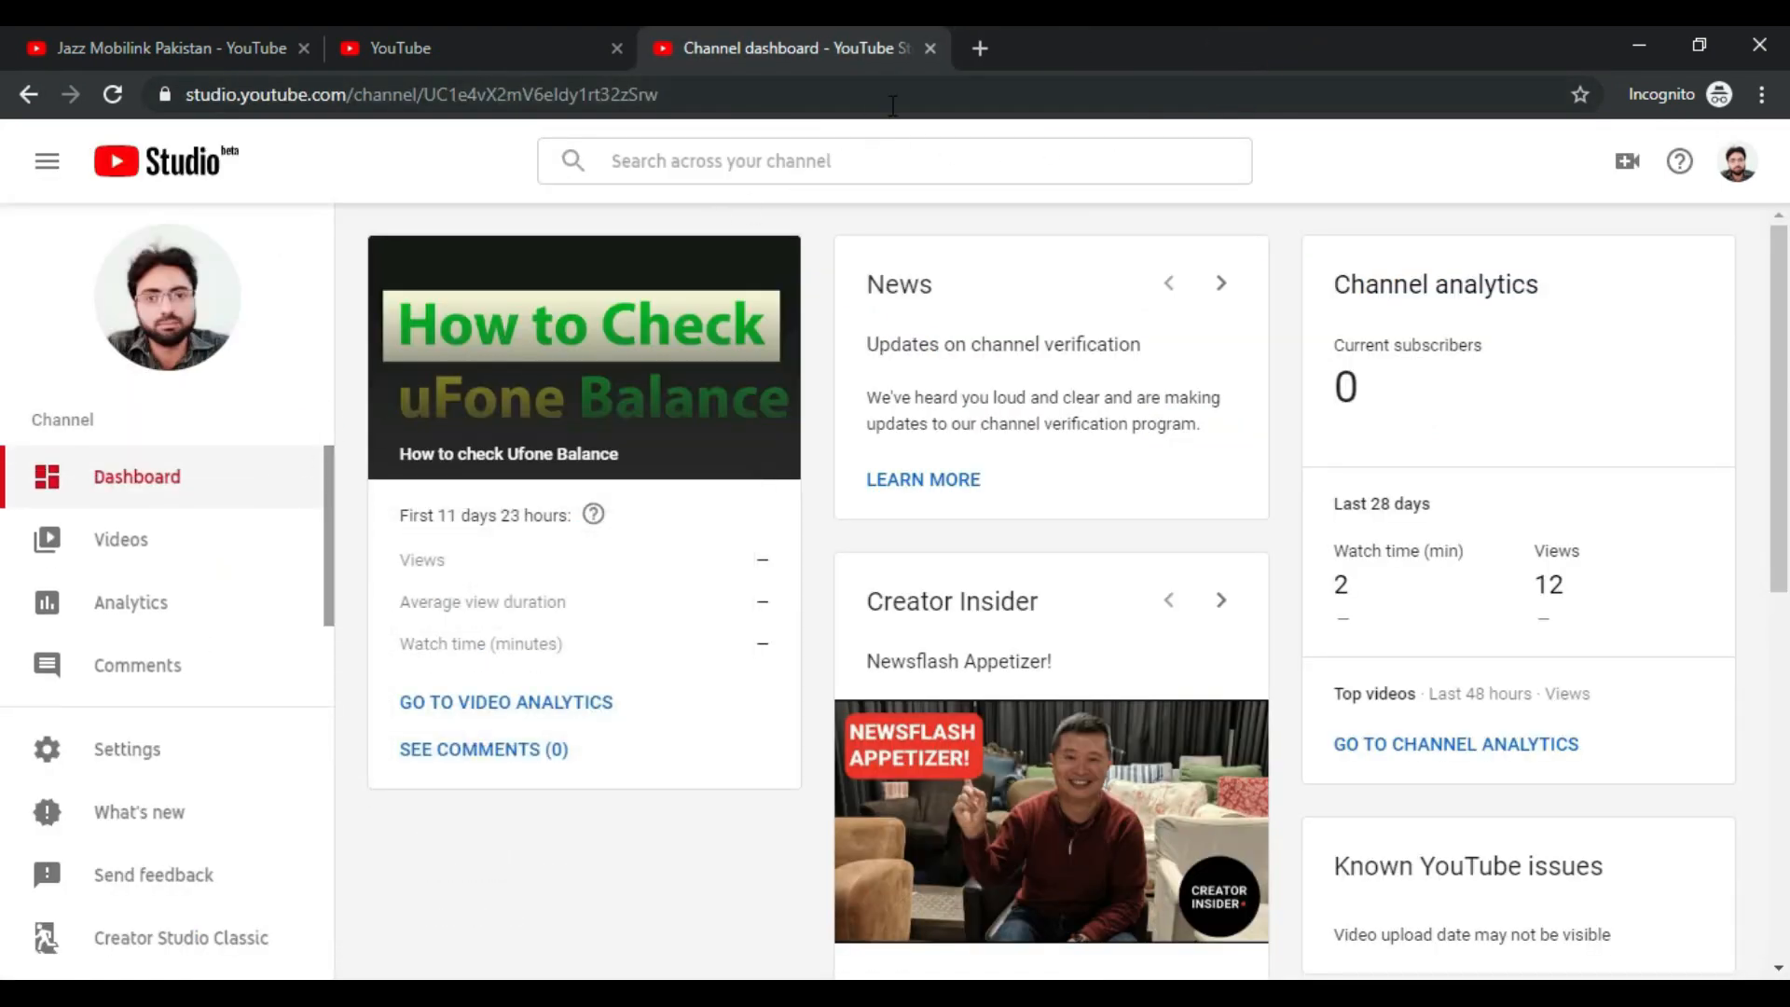
{"action": "left_click", "coordinate": [1734, 163]}
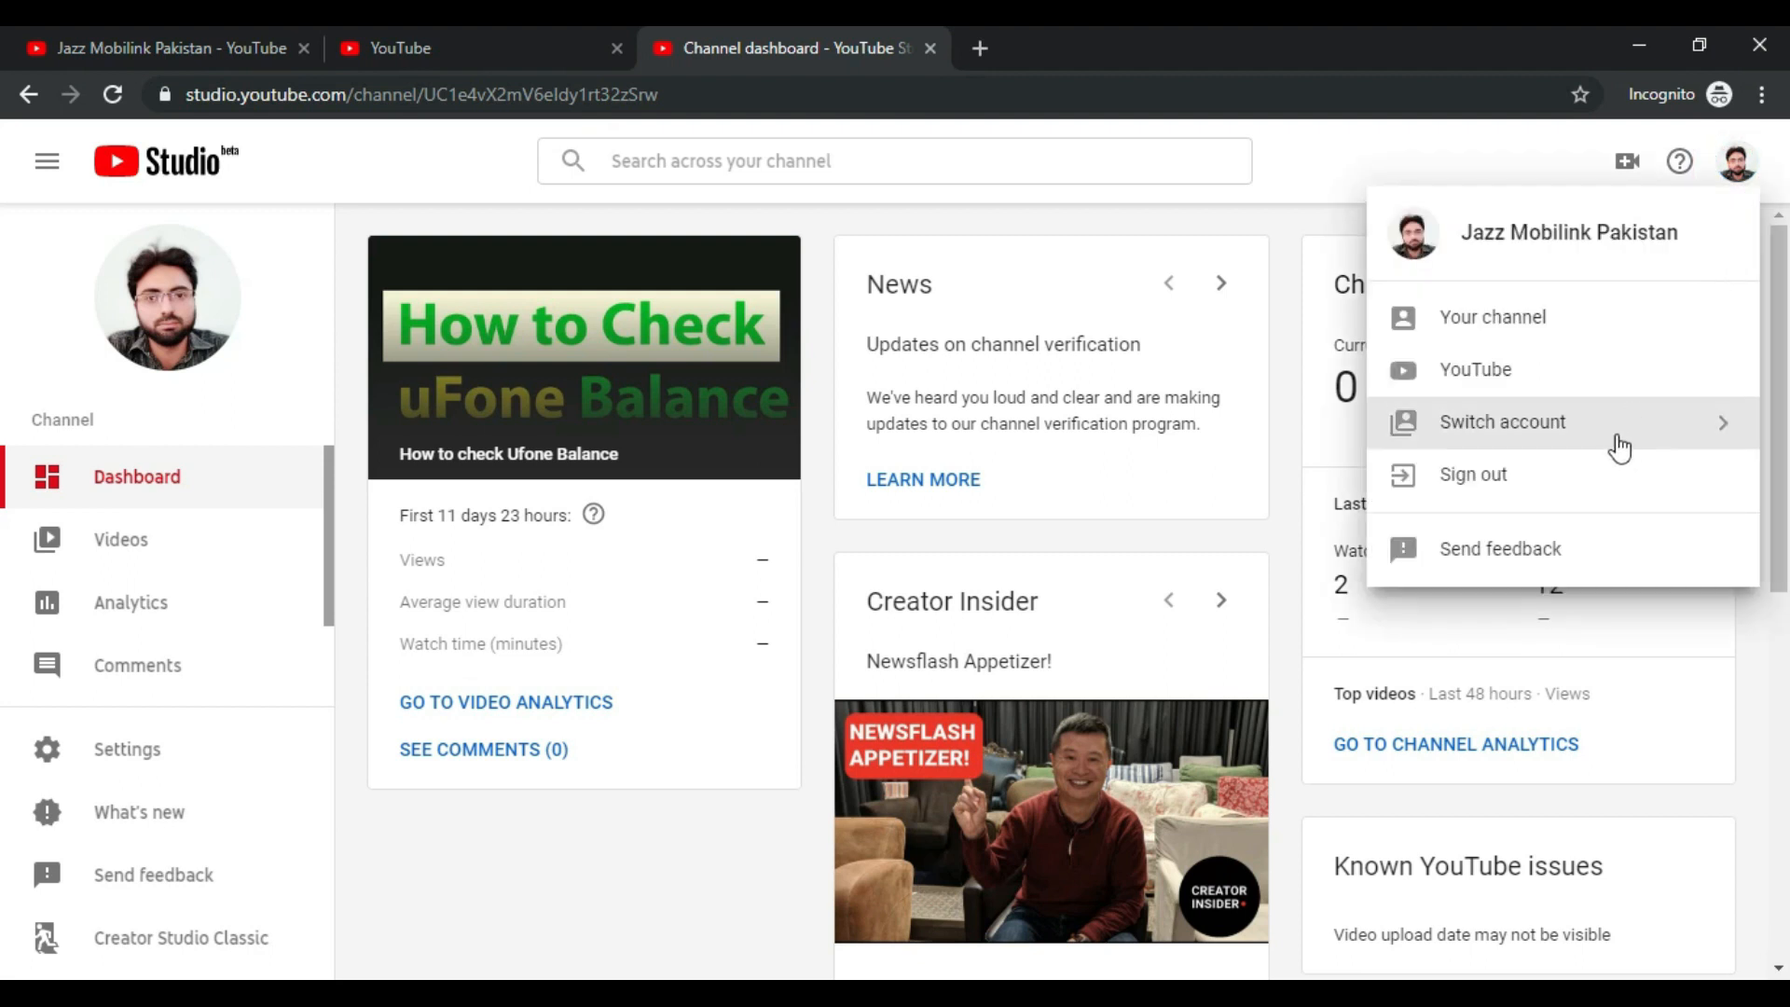
{"action": "left_click", "coordinate": [1614, 479]}
Step: Close the YouTube features and channel home tabs
{"action": "left_click", "coordinate": [509, 28]}
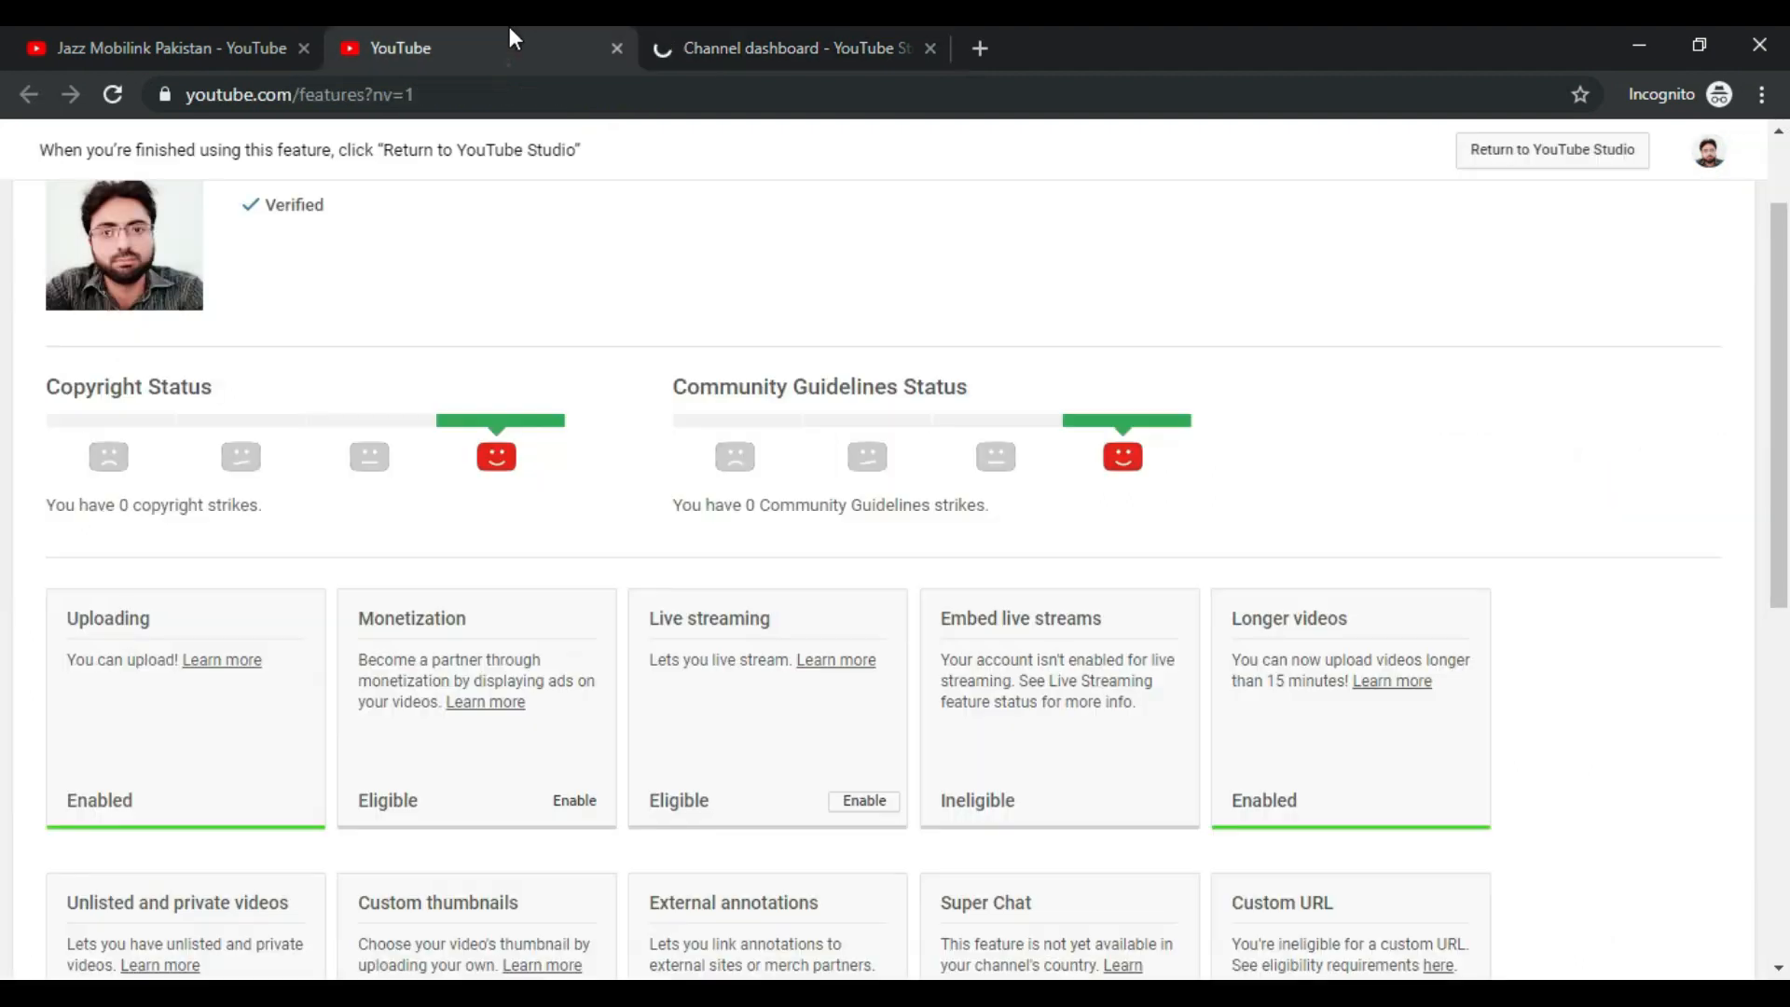
{"action": "left_click", "coordinate": [616, 47]}
{"action": "left_click", "coordinate": [274, 52]}
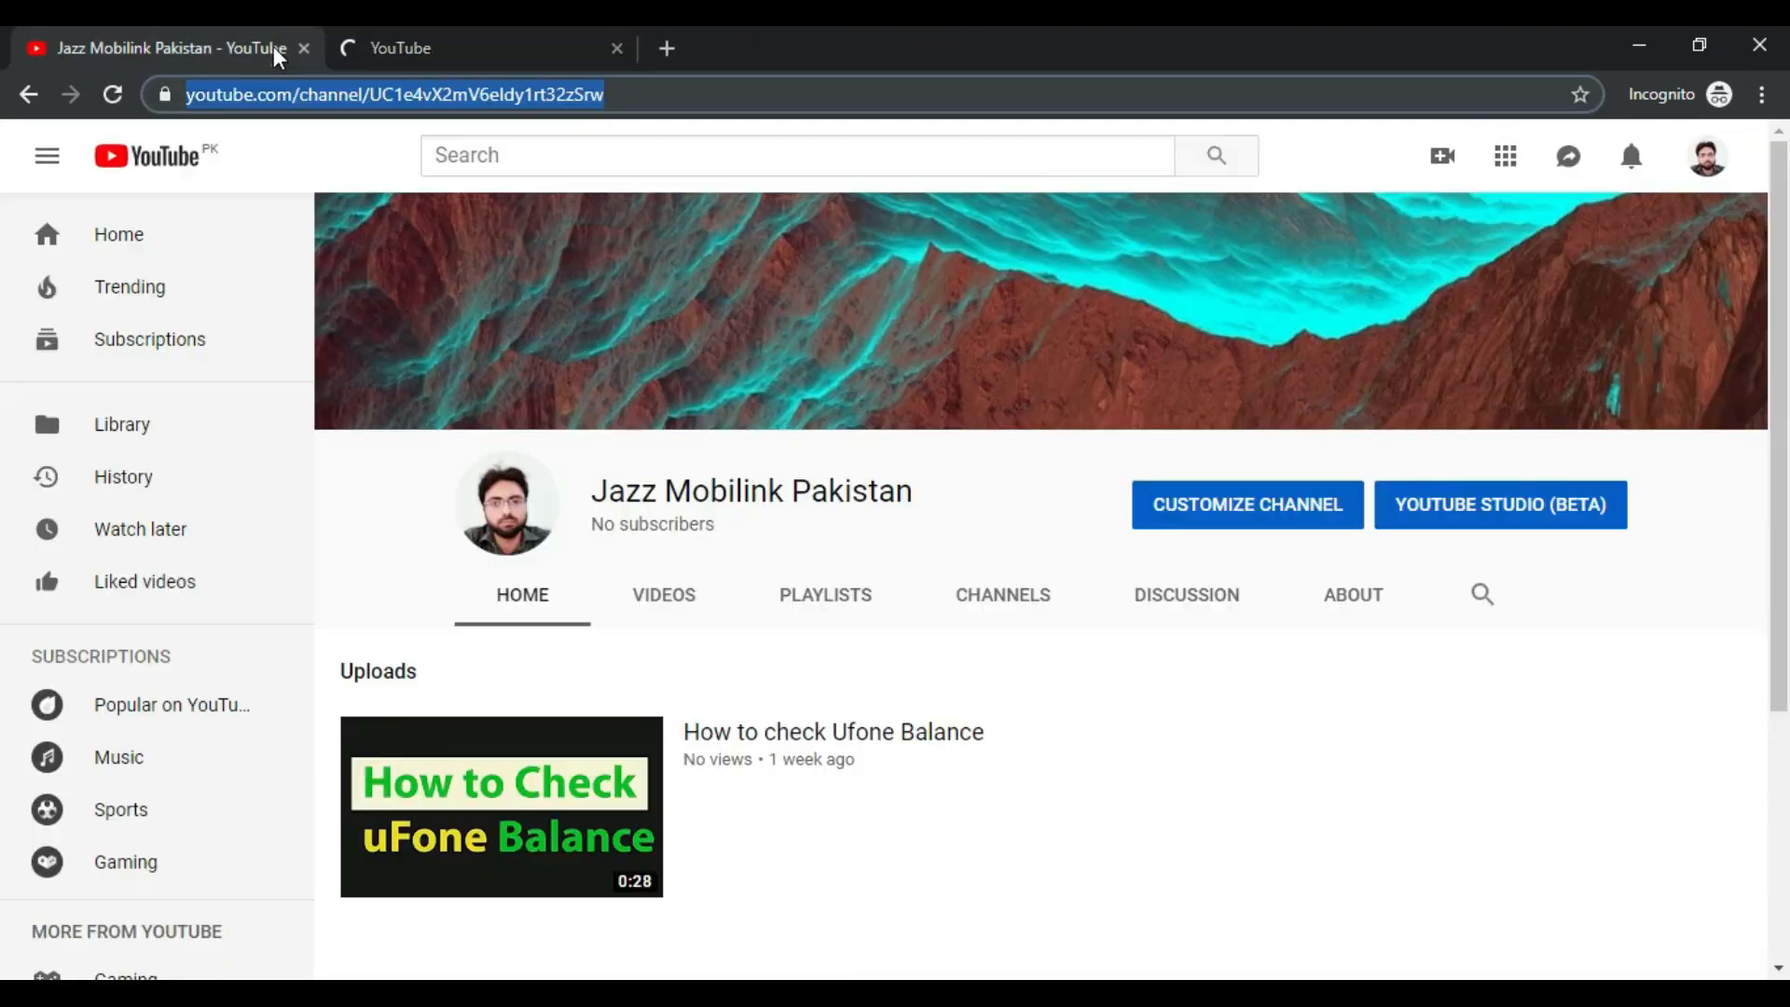
{"action": "left_click", "coordinate": [302, 48]}
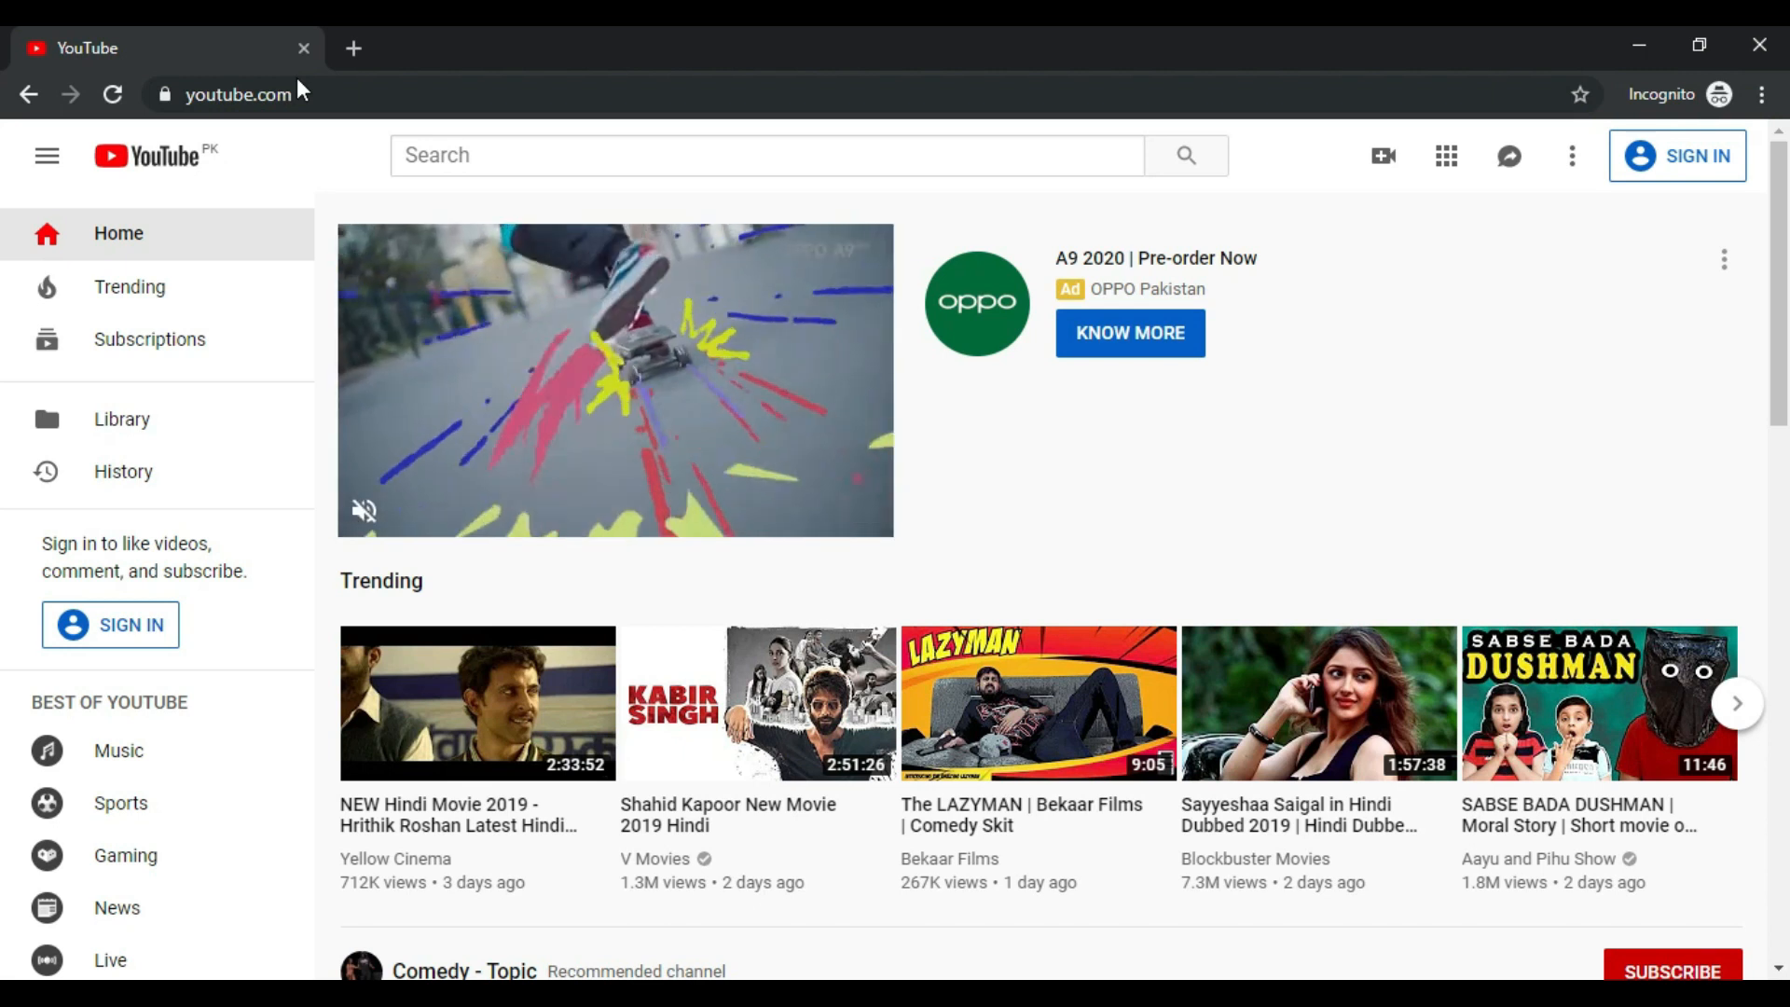
Step: Go to Google and search for 'gooogle adsence'
{"action": "left_click", "coordinate": [316, 94]}
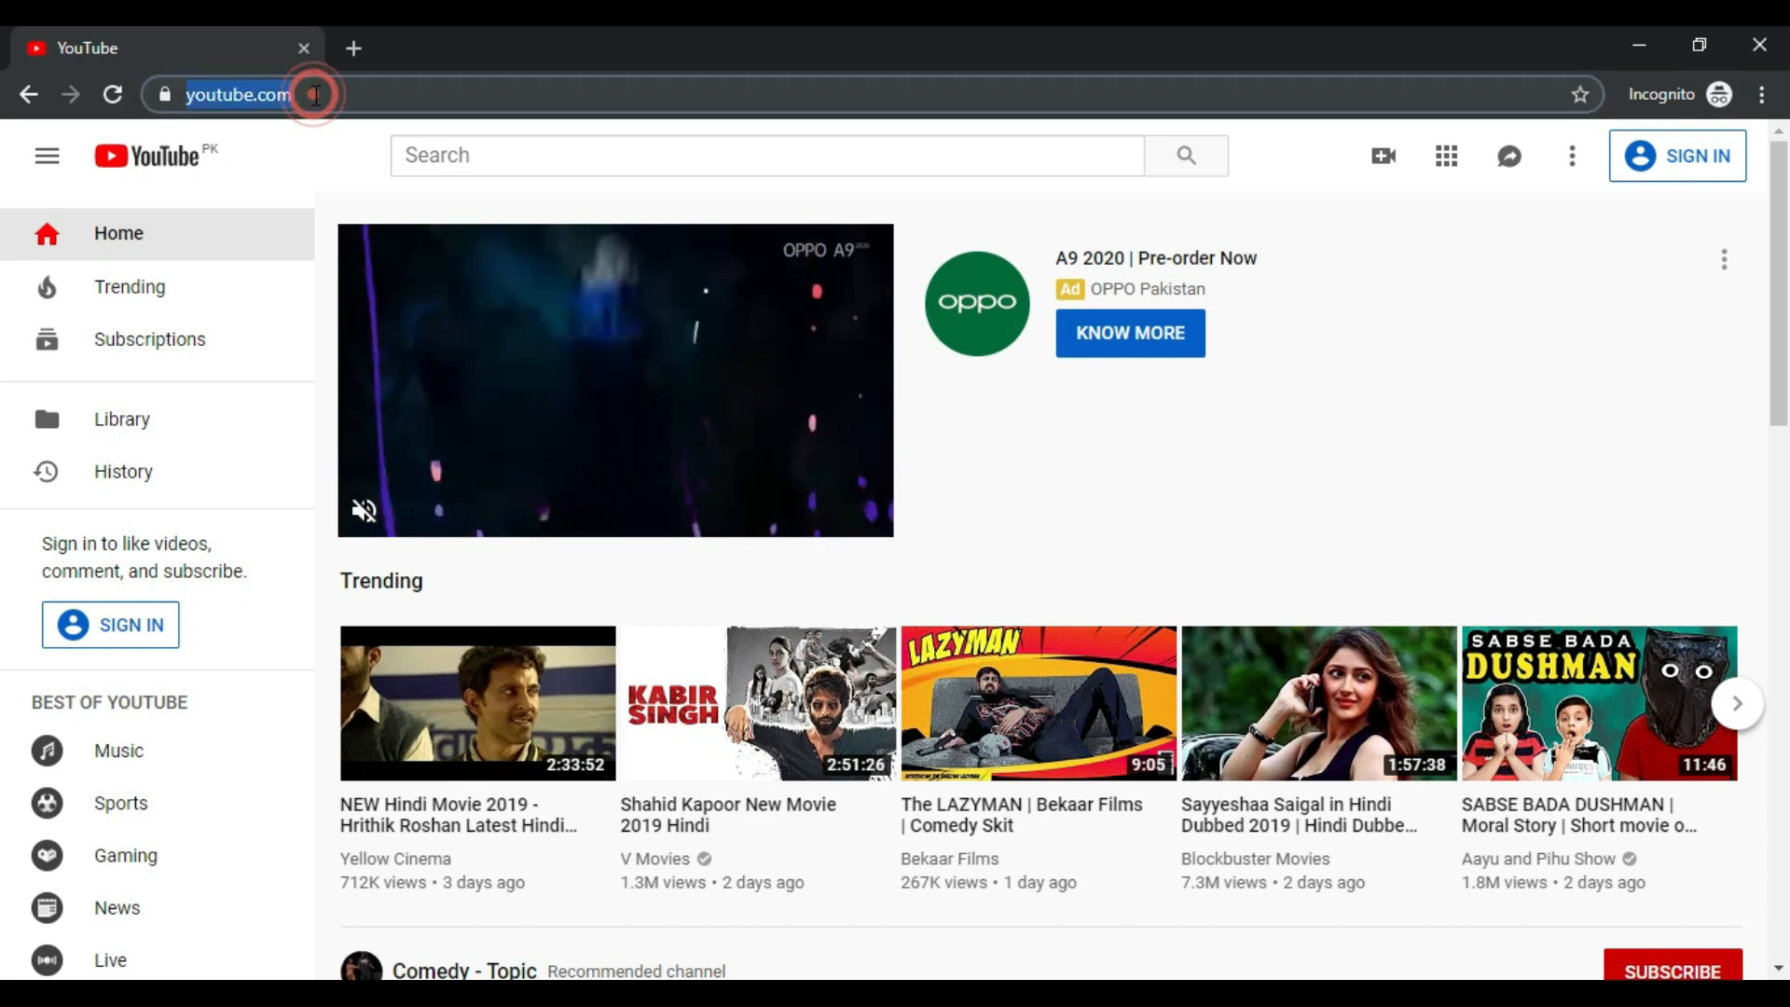
{"action": "type", "text": "g"}
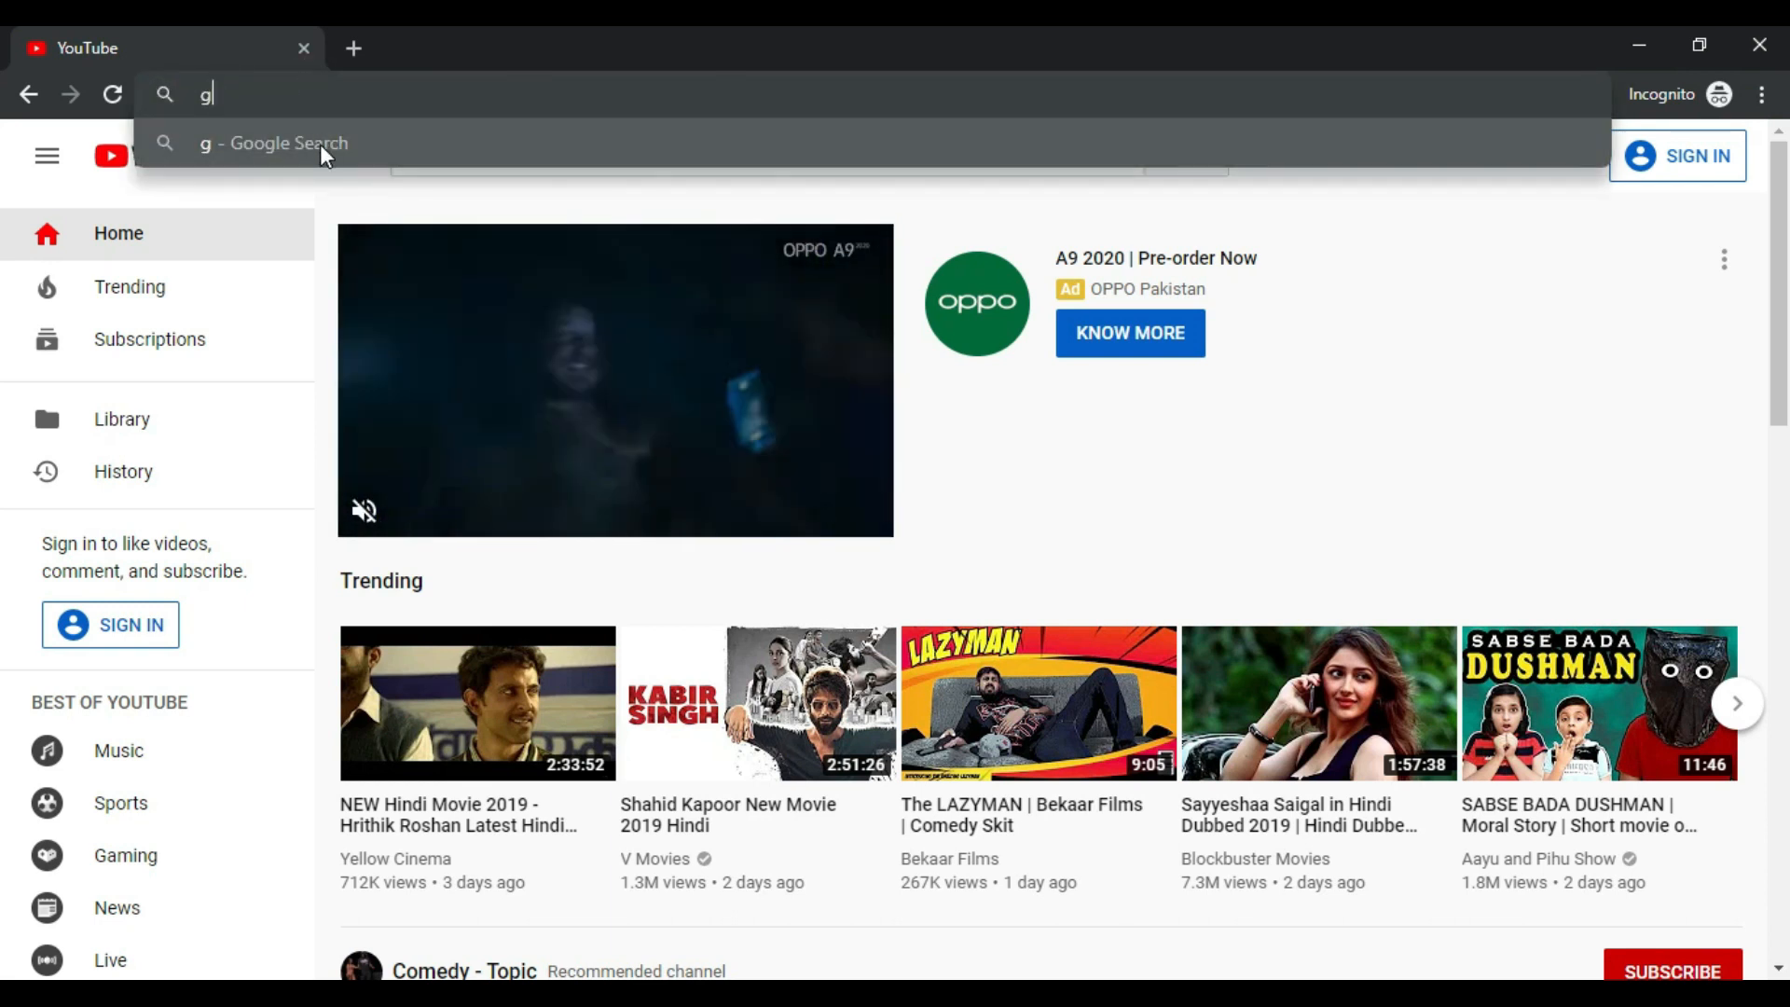
{"action": "type", "text": "oogle"}
{"action": "key", "text": "Return"}
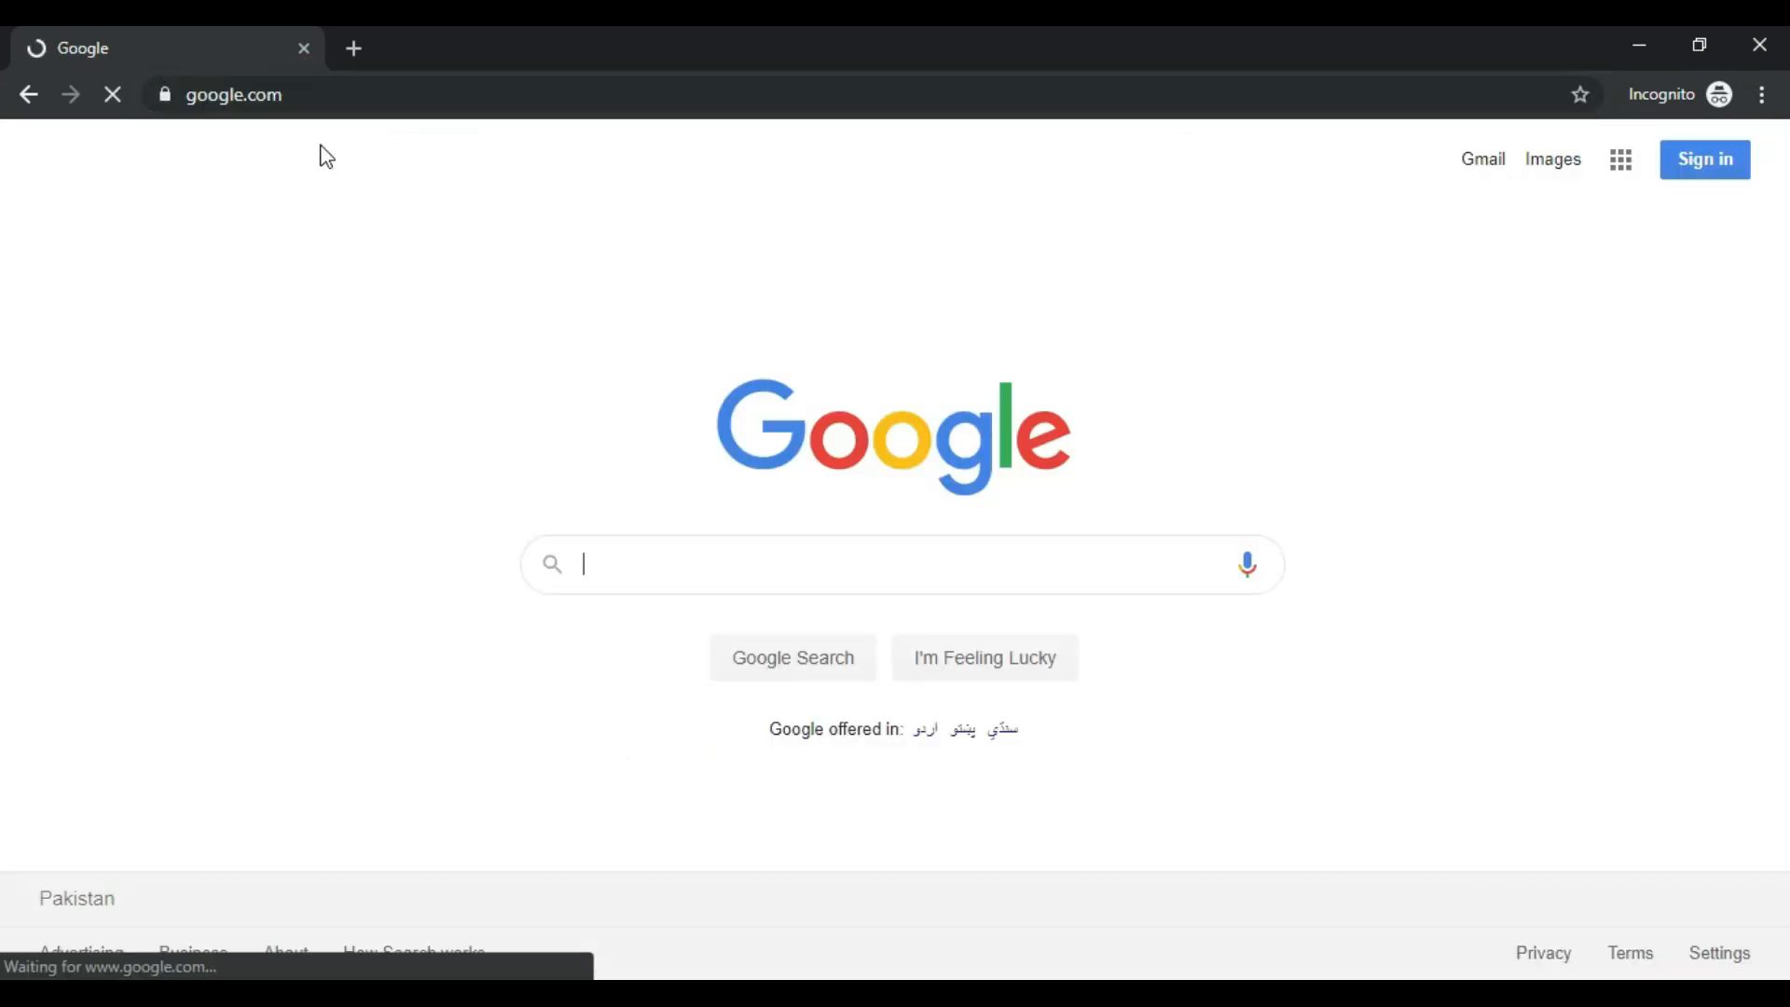
{"action": "type", "text": "gooogle adsence"}
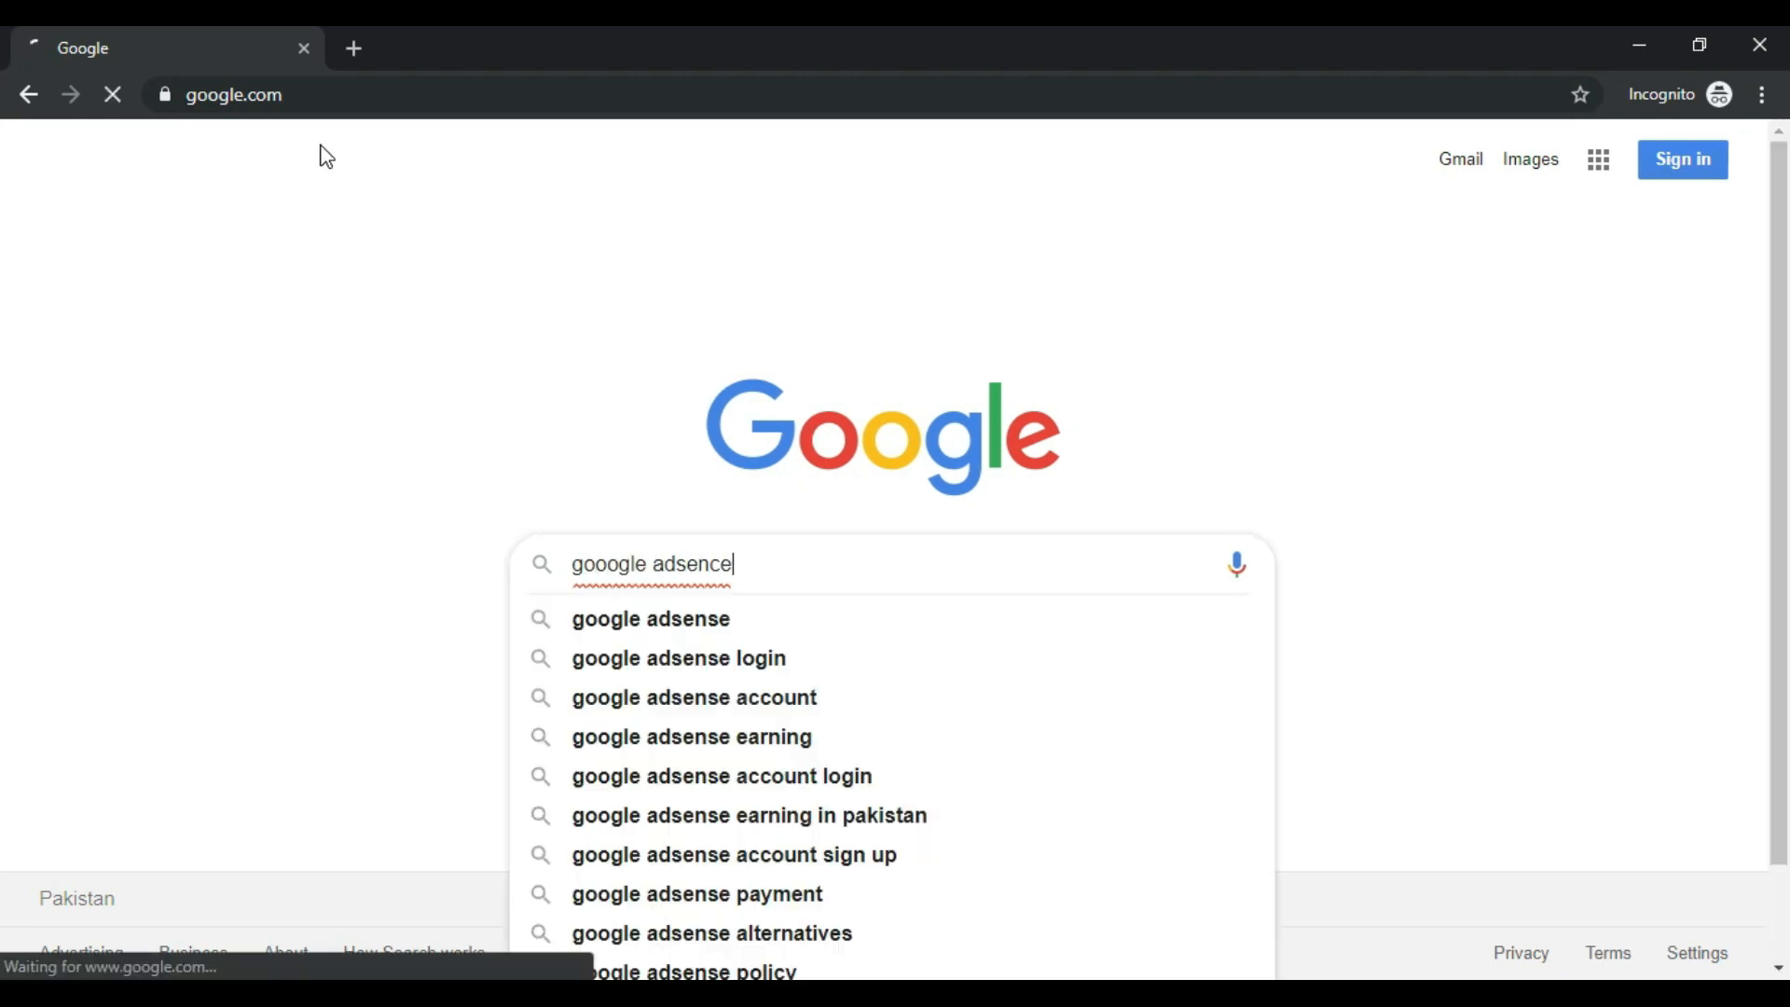
{"action": "key", "text": "Return"}
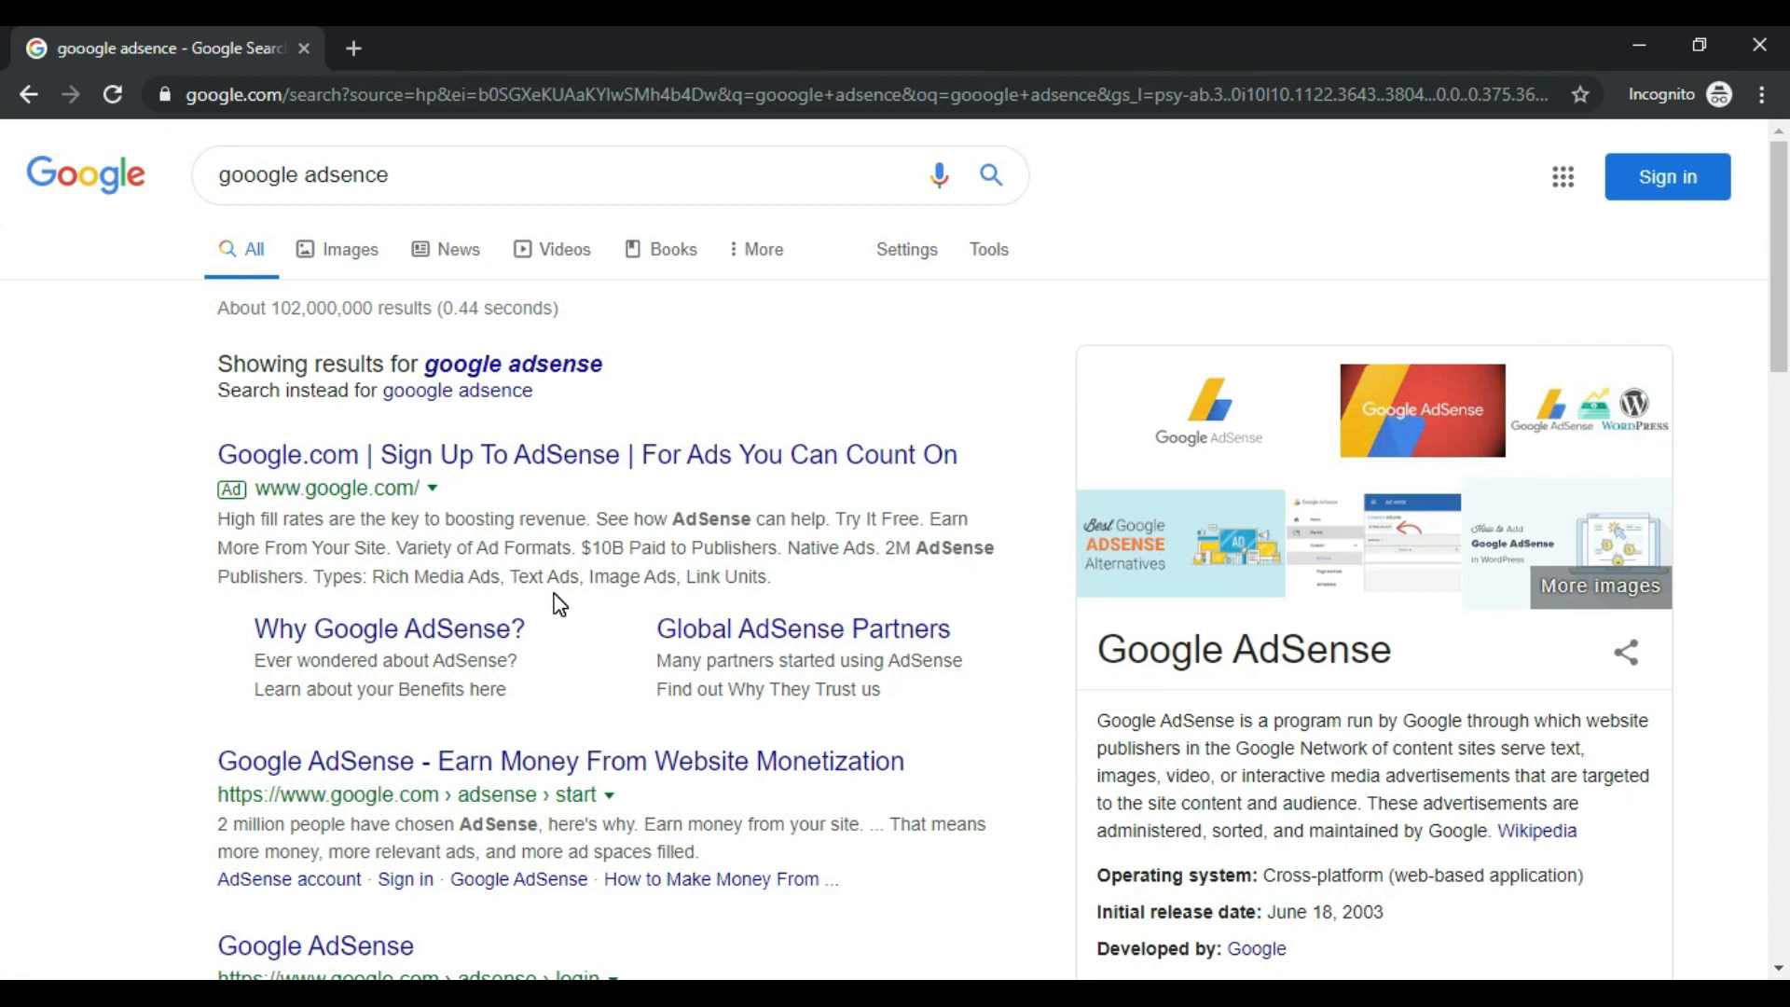
Step: Sign in to Google AdSense with the second saved Google account and its password
{"action": "left_click", "coordinate": [795, 772]}
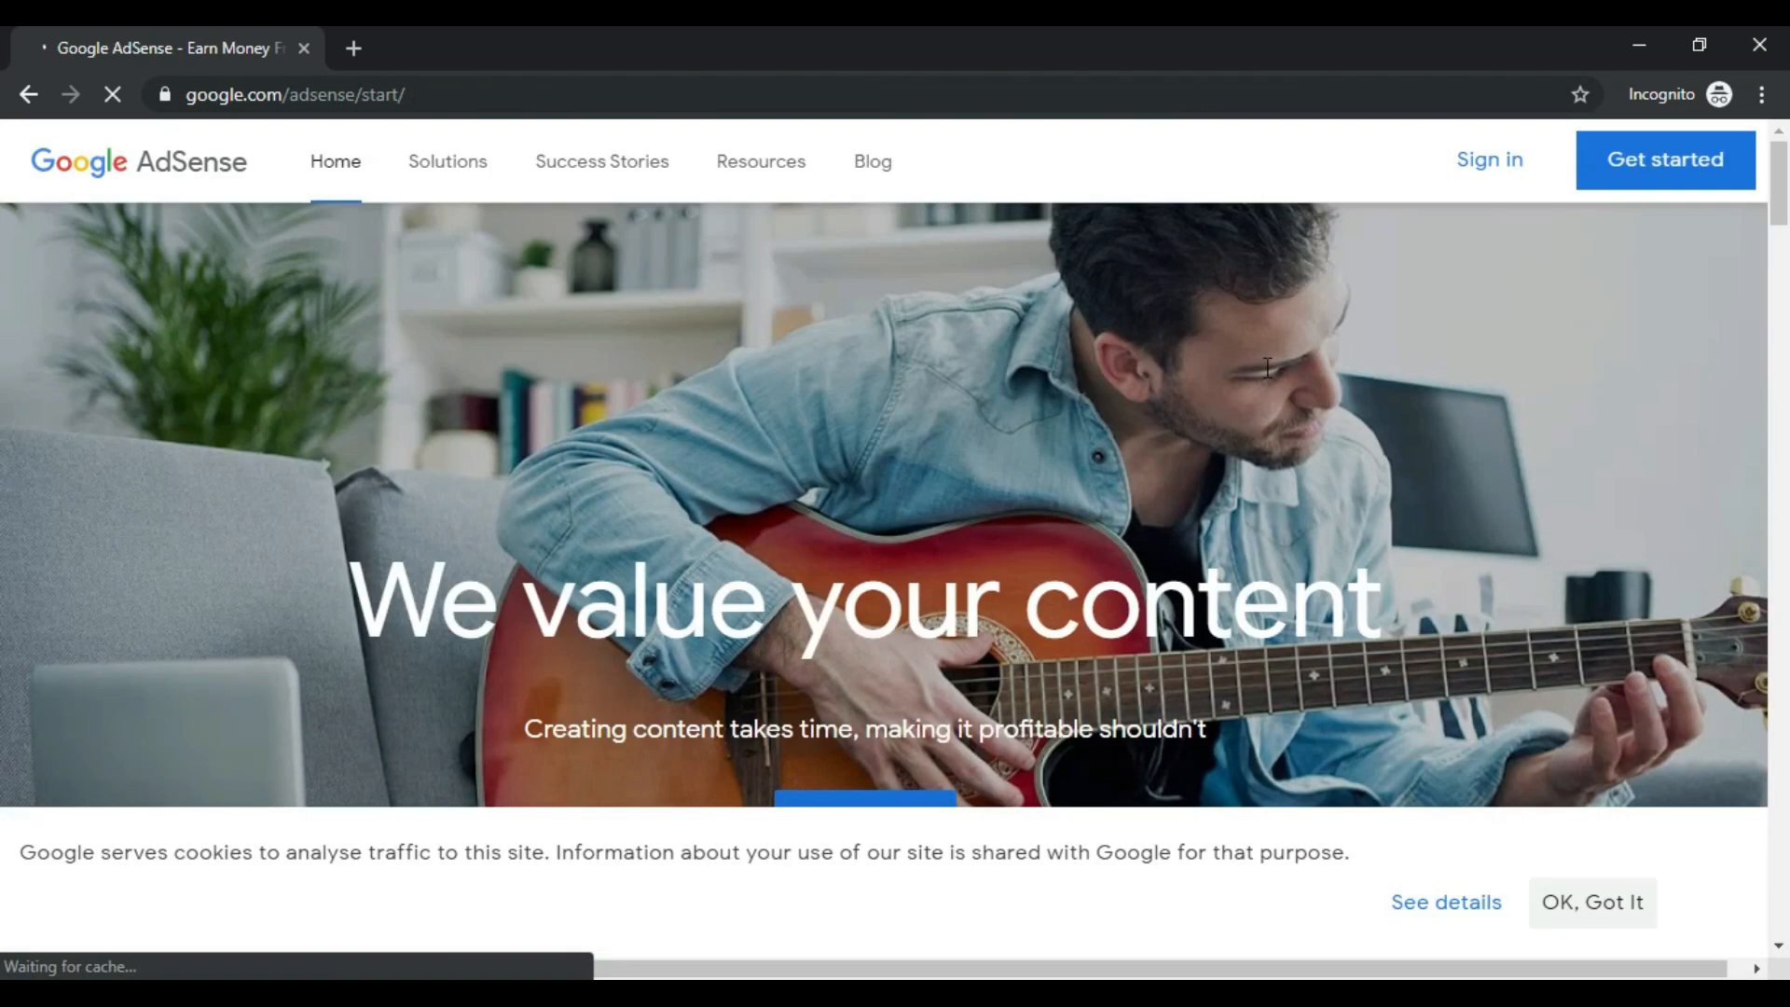
{"action": "left_click", "coordinate": [1519, 168]}
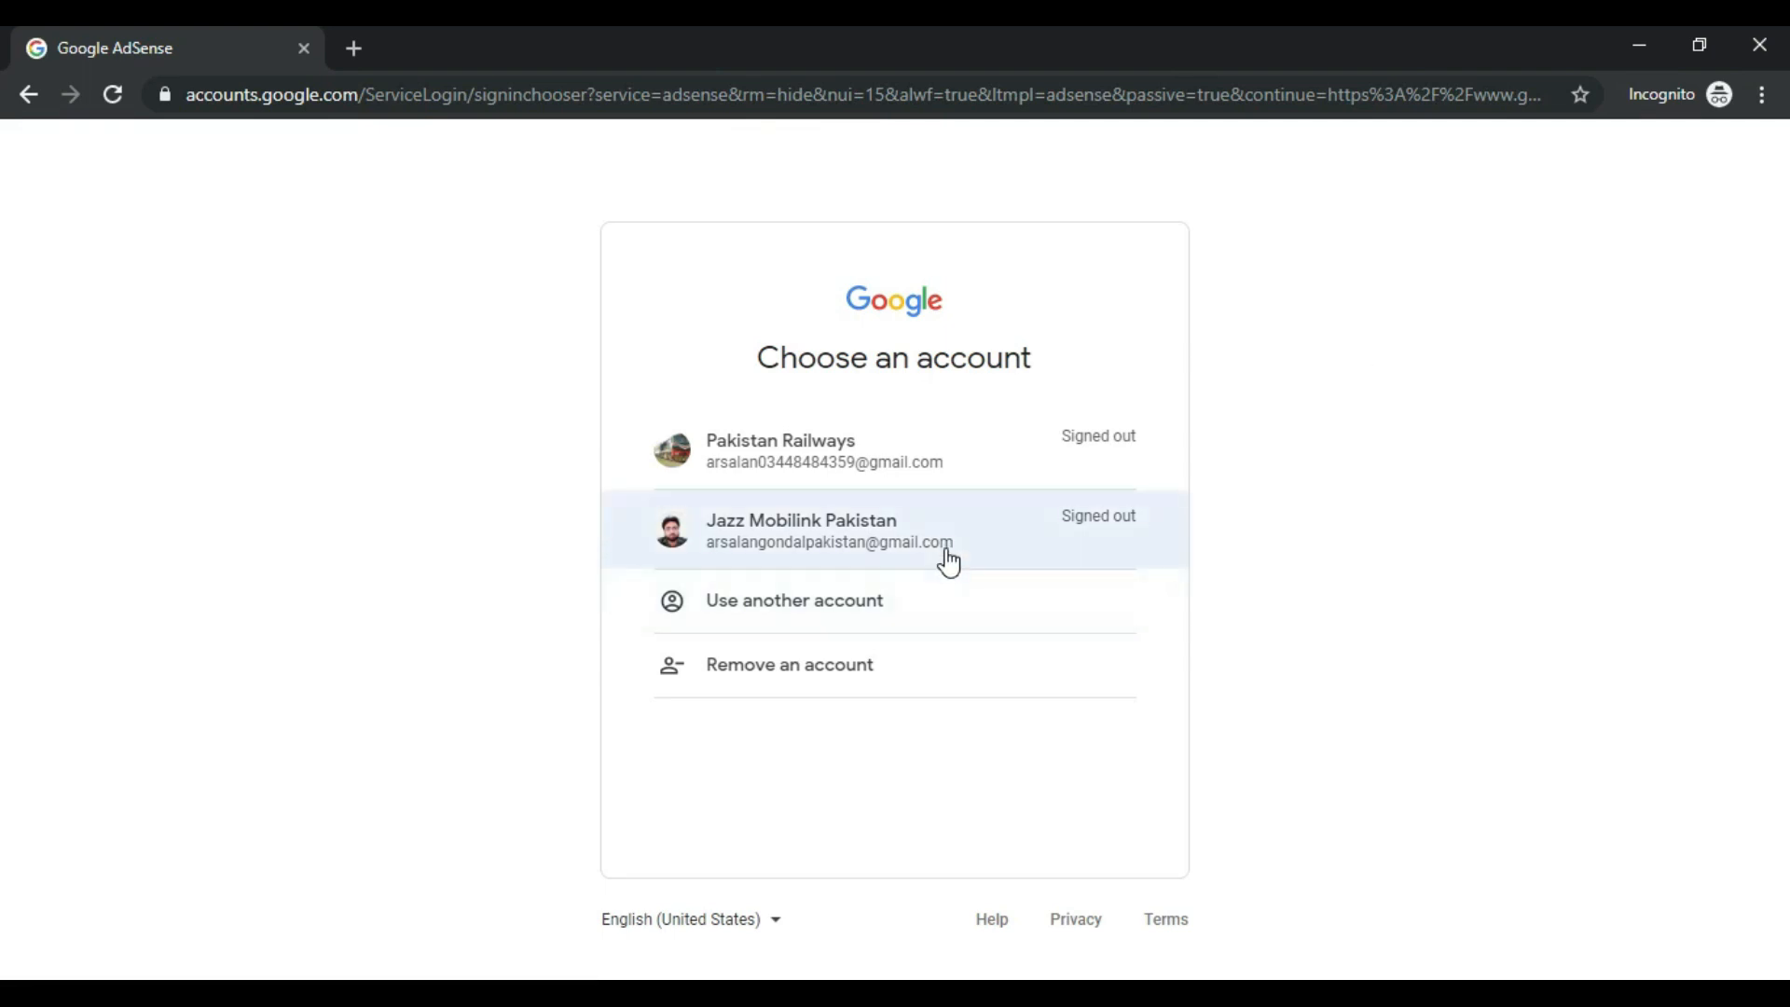
{"action": "left_click", "coordinate": [946, 550]}
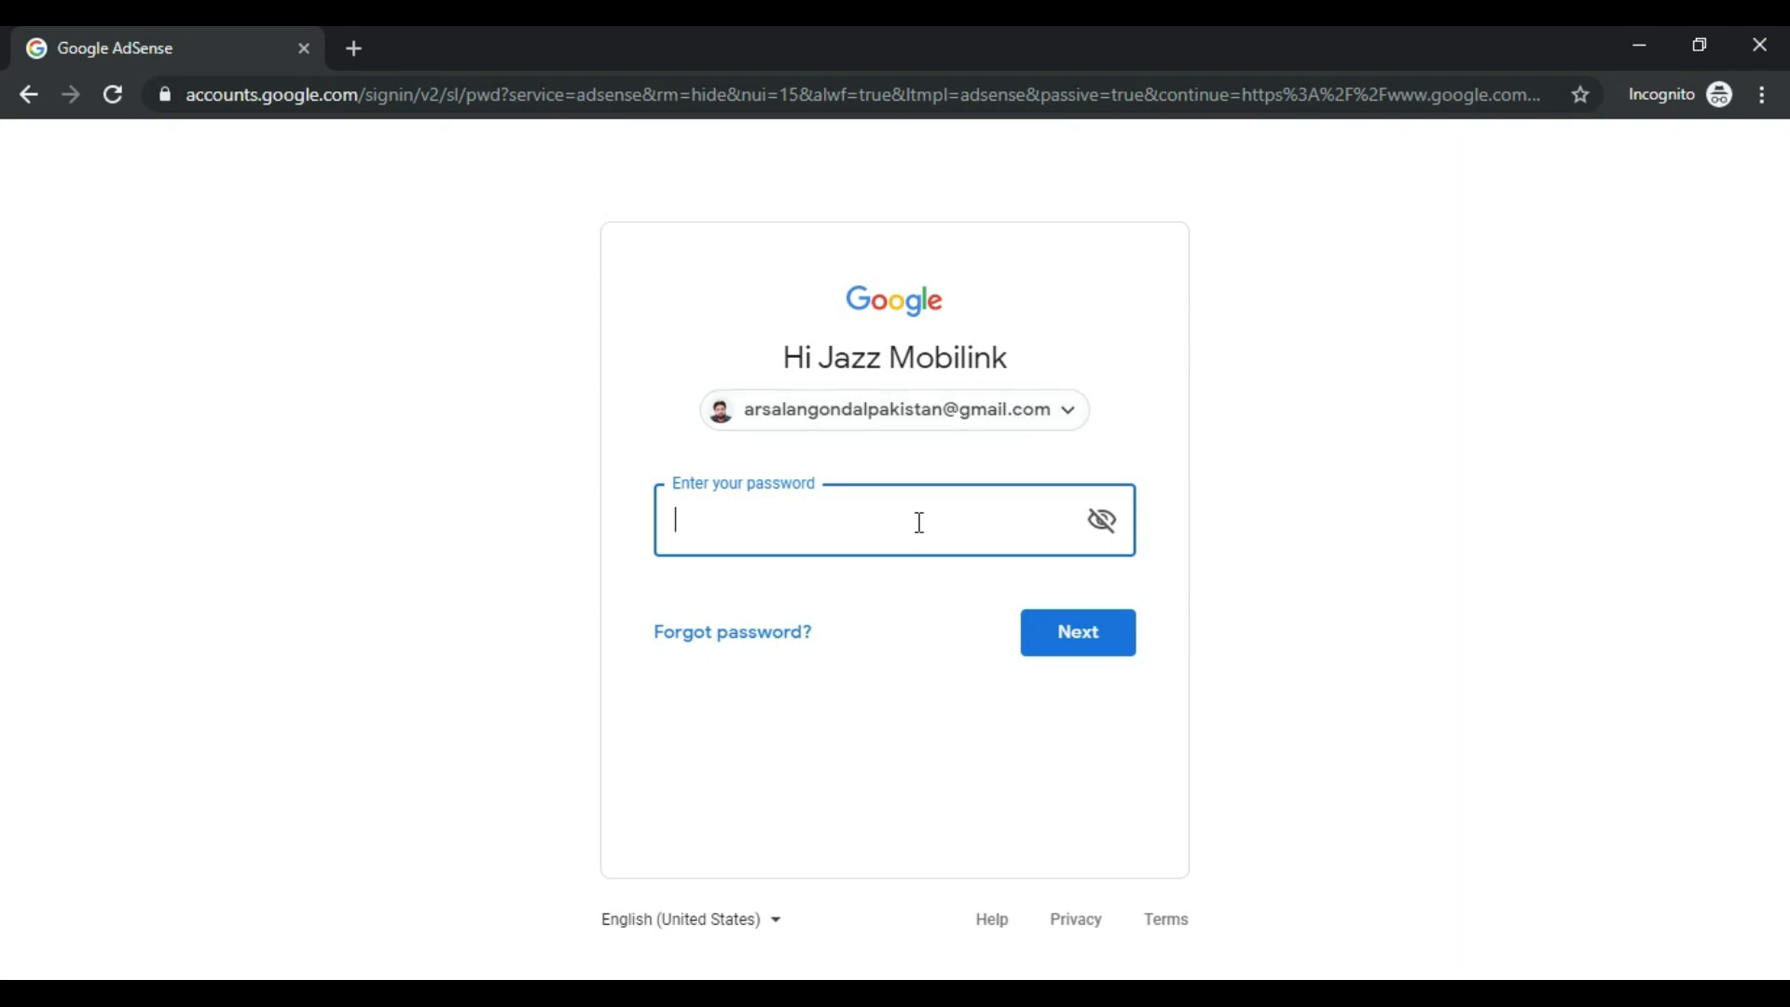
{"action": "type", "text": "••••••••••"}
{"action": "left_click", "coordinate": [1109, 634]}
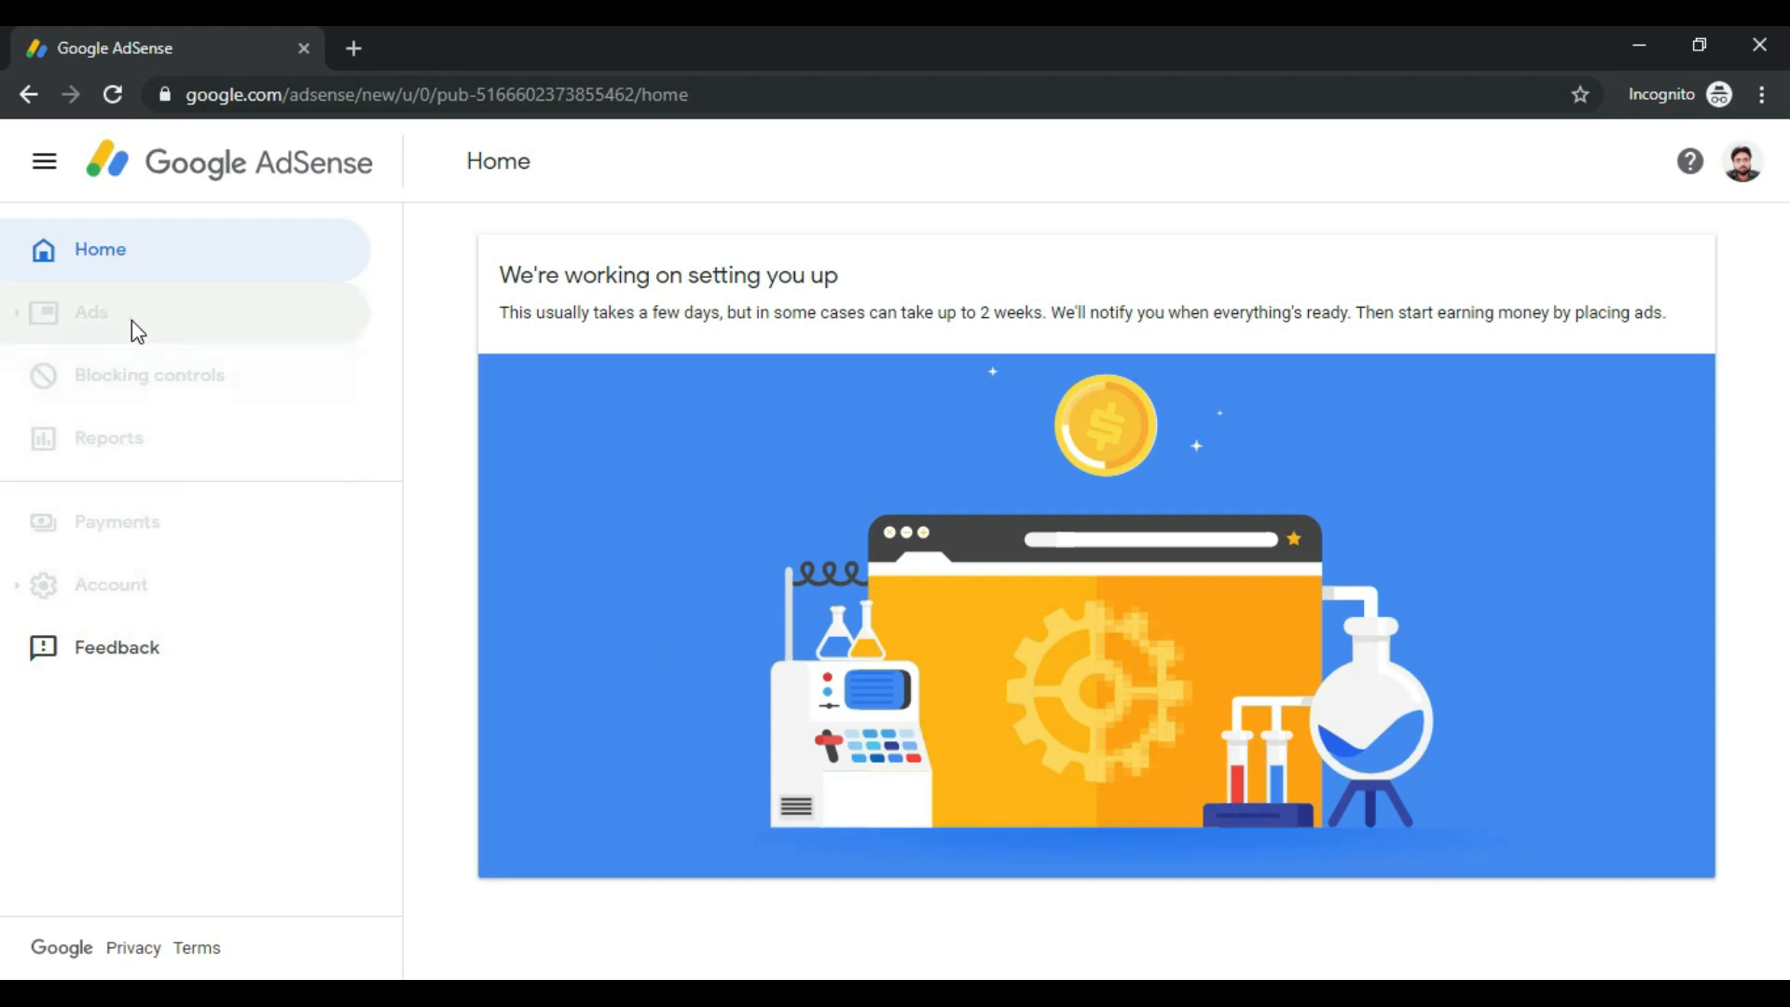
Step: Check the greyed-out Blocking controls and Account sidebar items while the account setup is pending
{"action": "left_click", "coordinate": [158, 368]}
{"action": "left_click", "coordinate": [149, 586]}
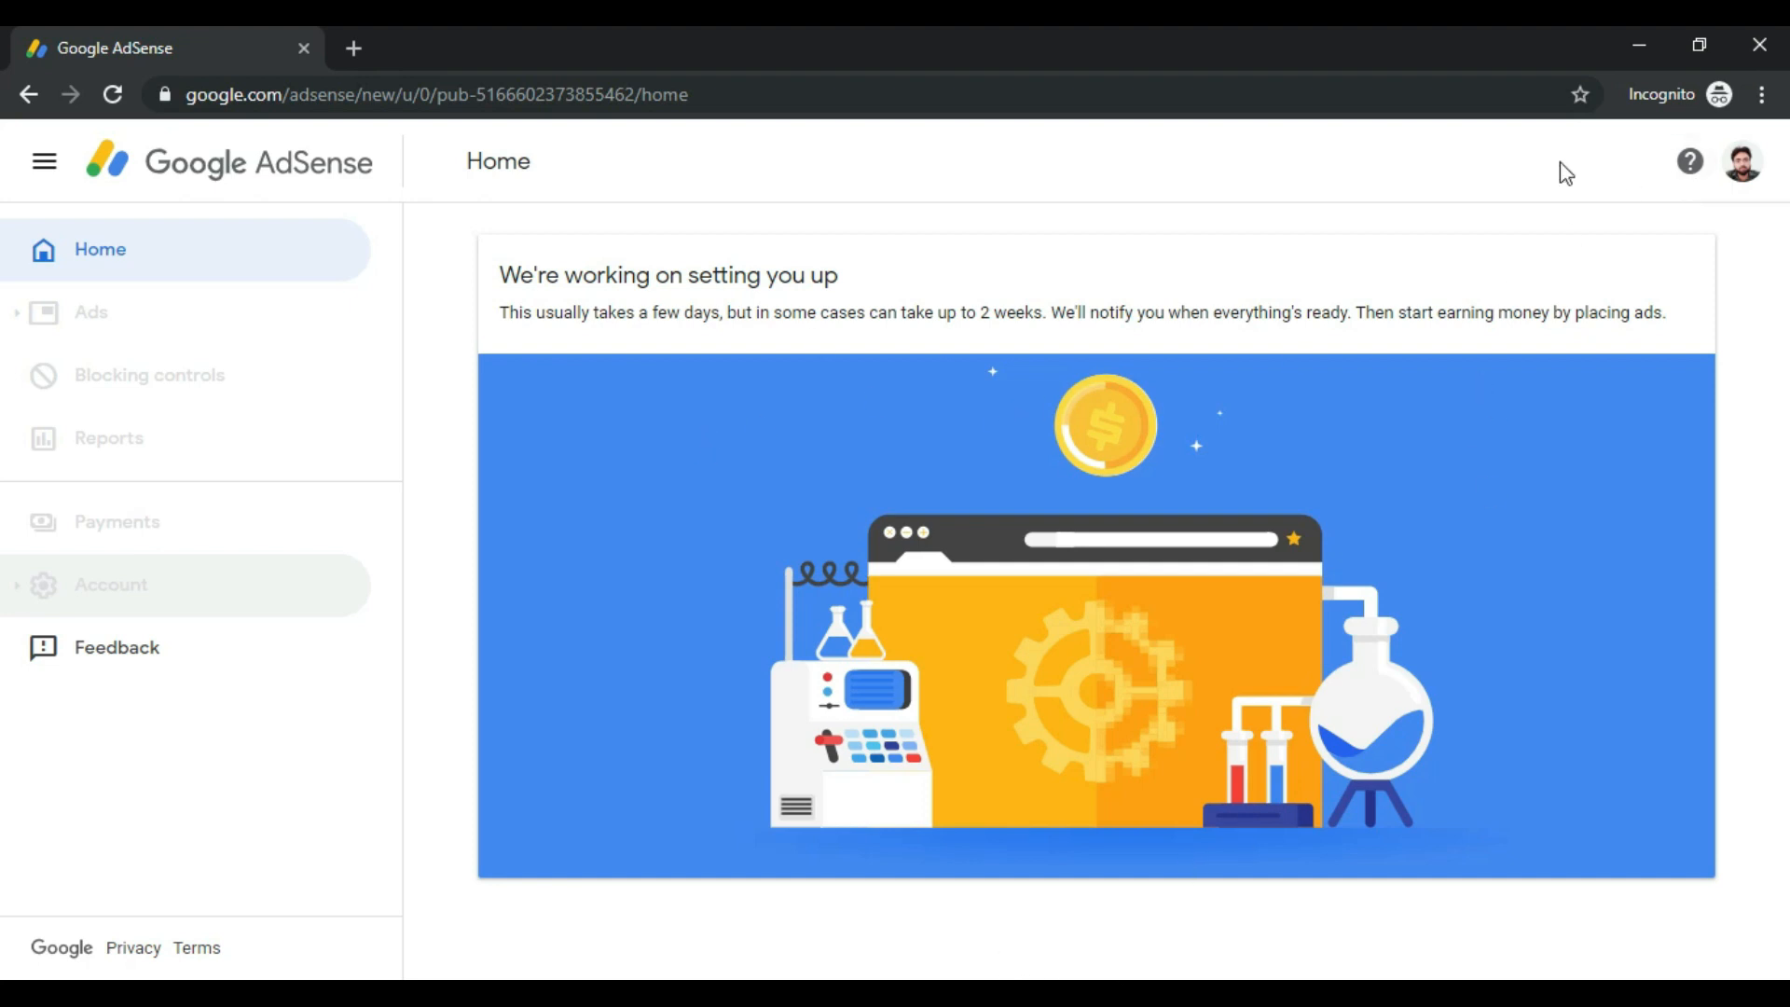
Step: Minimize the AdSense browser window to reveal the Windows desktop
{"action": "left_click", "coordinate": [1637, 46]}
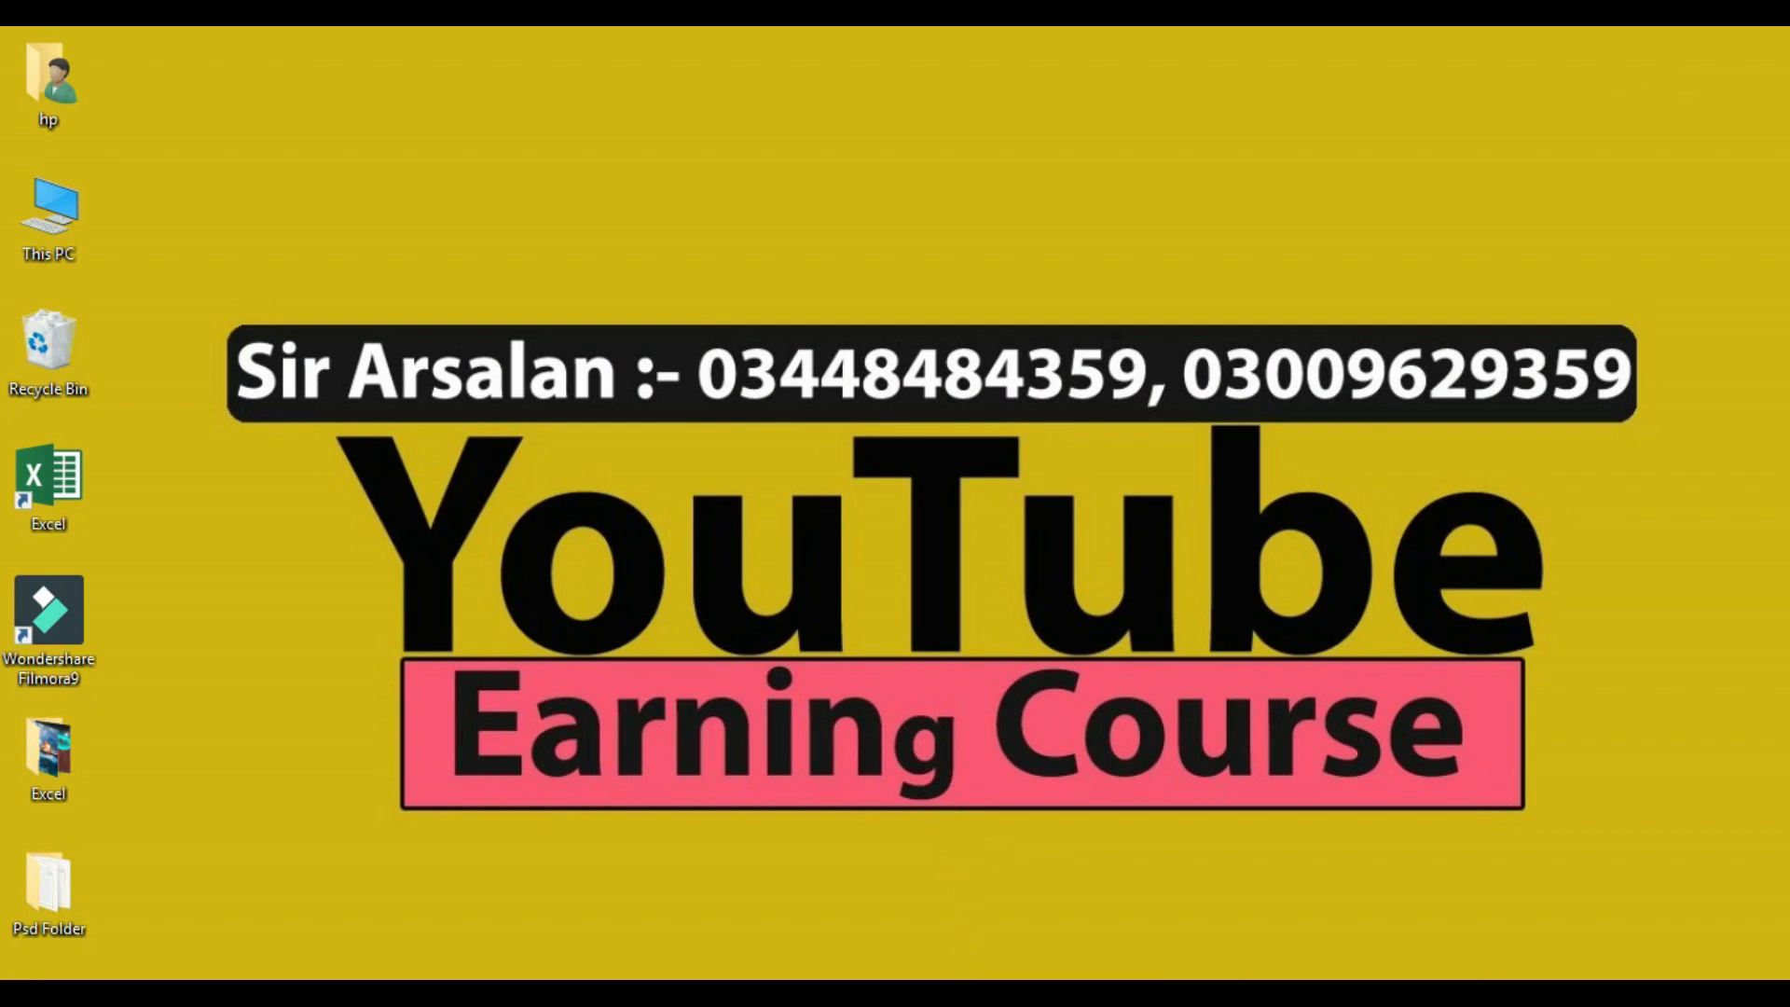
Step: Restore the browser showing the other AdSense account's Home page with its $20.70 balance
{"action": "mouse_move", "coordinate": [932, 993]}
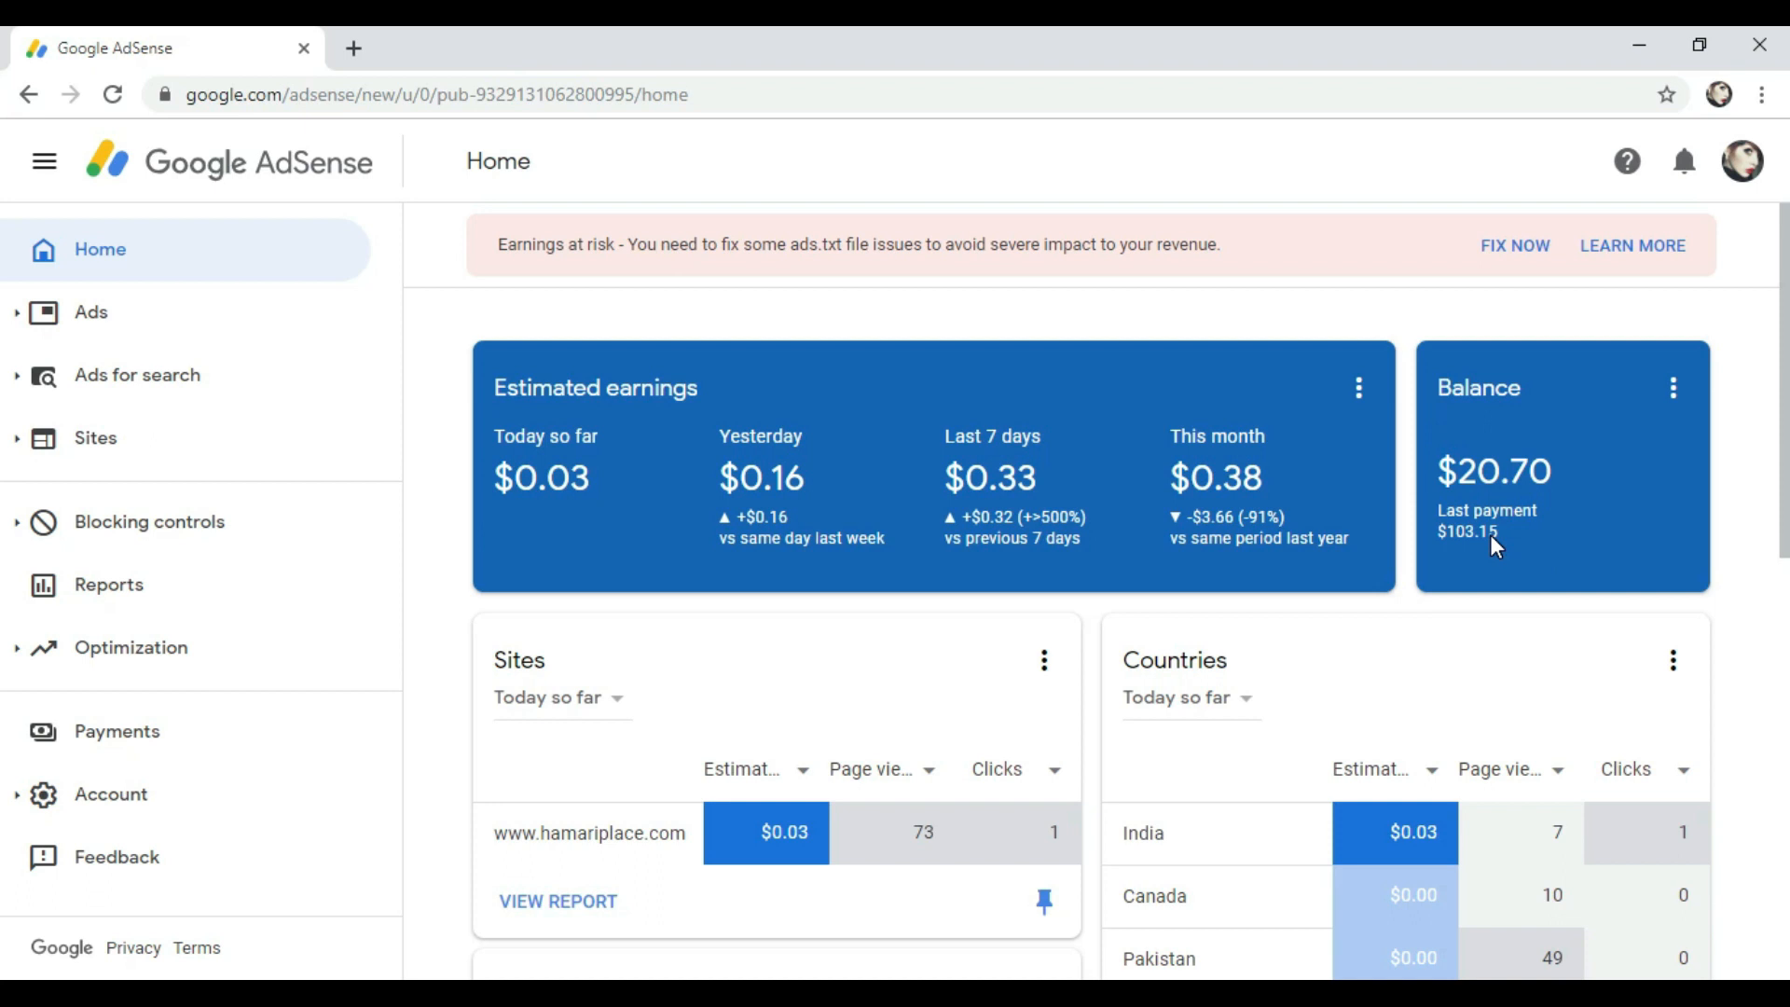
{"action": "left_click", "coordinate": [1447, 474]}
{"action": "left_click", "coordinate": [1258, 479]}
{"action": "left_click", "coordinate": [541, 386]}
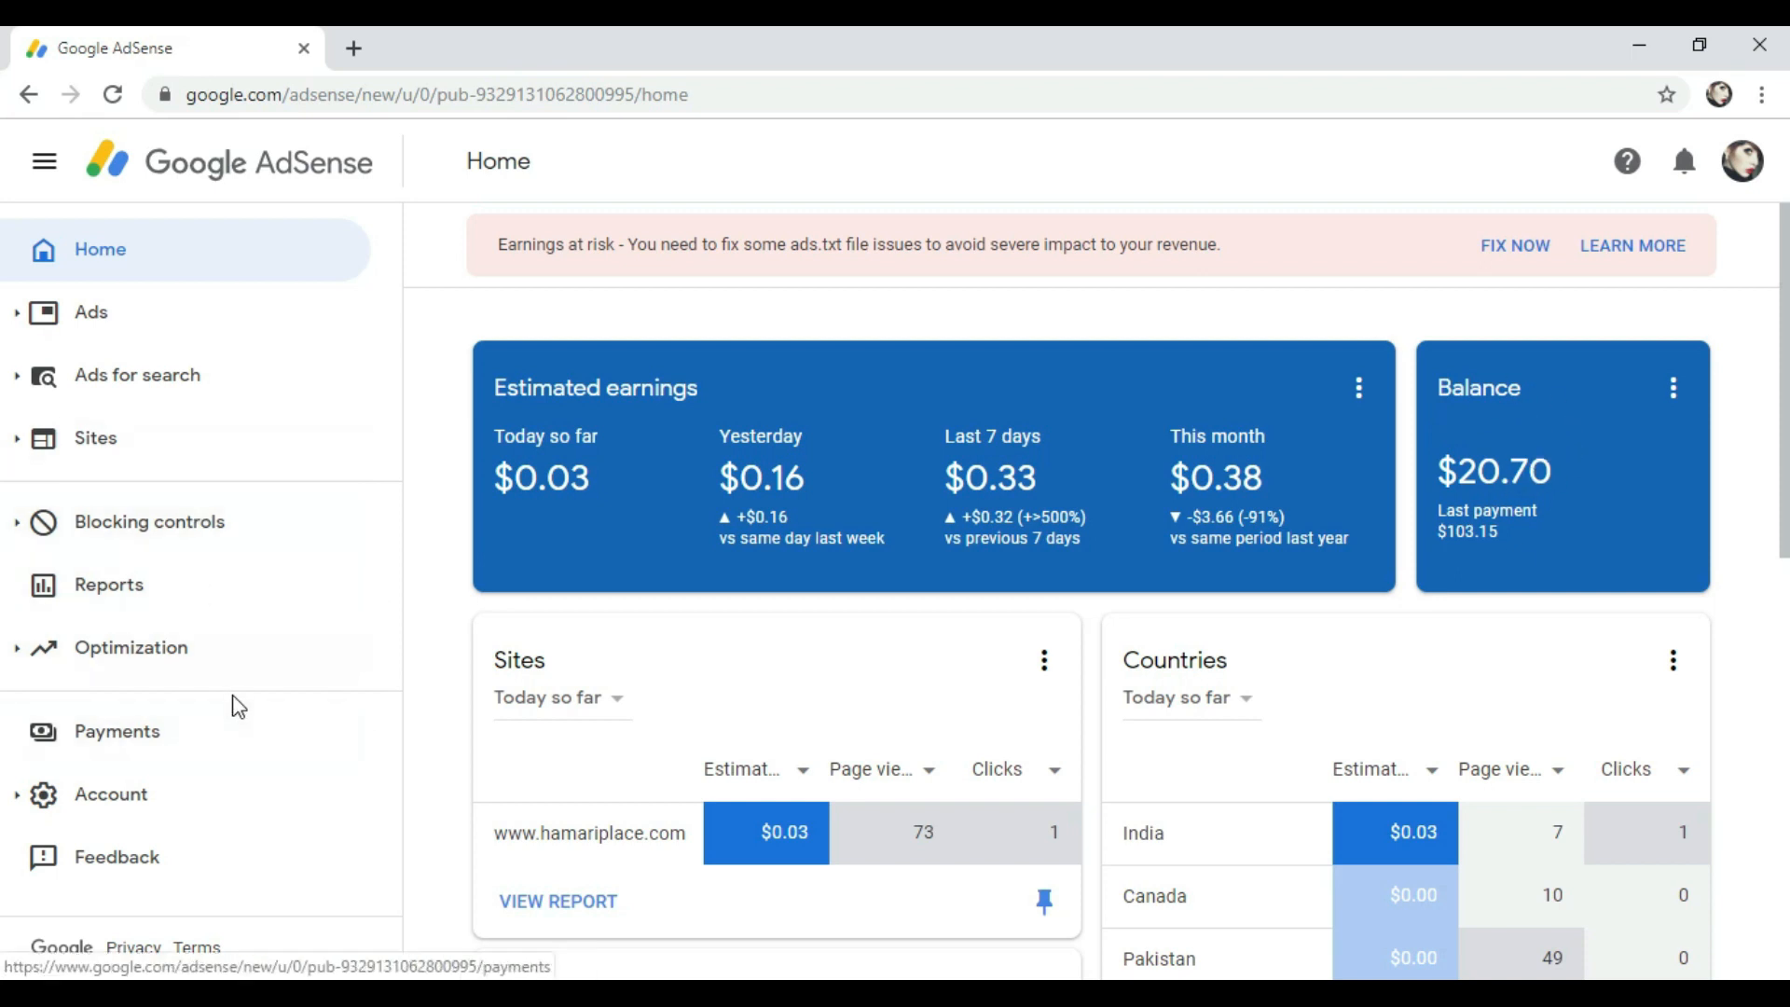
Step: In Payments, highlight the $100.00 threshold and $20.70 earnings, then view Sep 1 – 21, 2019 transactions
{"action": "left_click", "coordinate": [164, 750]}
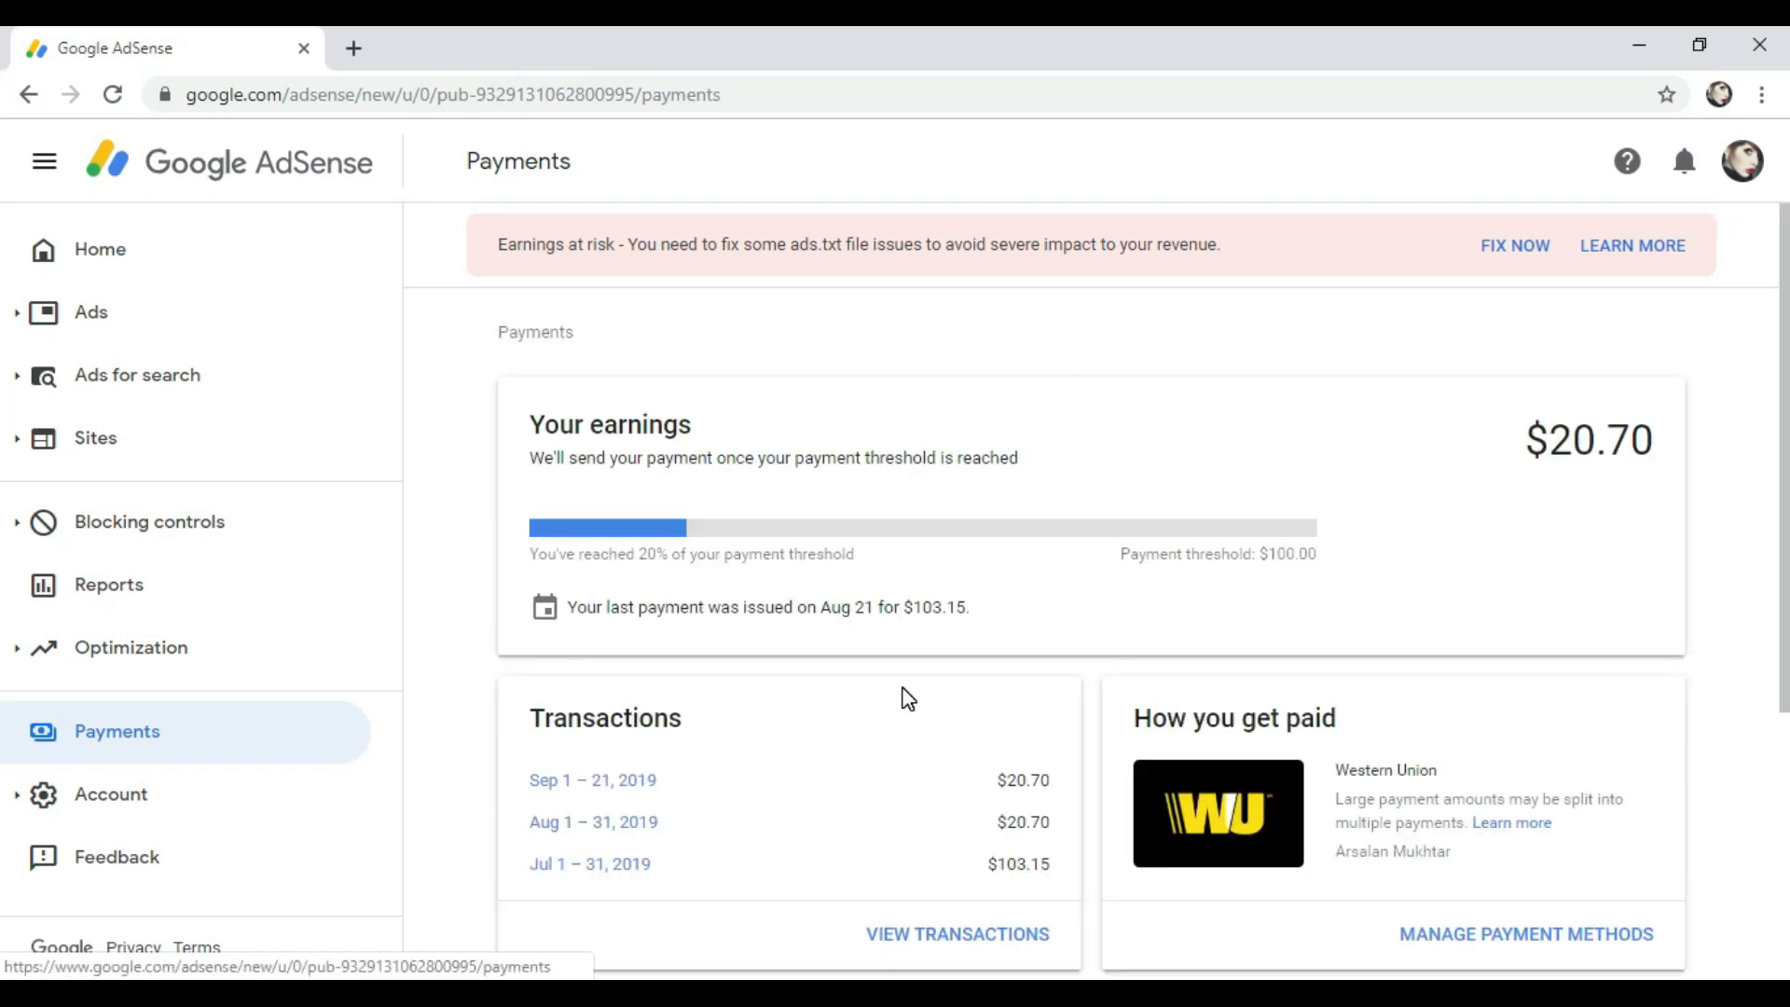
{"action": "double_click", "coordinate": [1268, 554]}
{"action": "left_click", "coordinate": [1359, 550]}
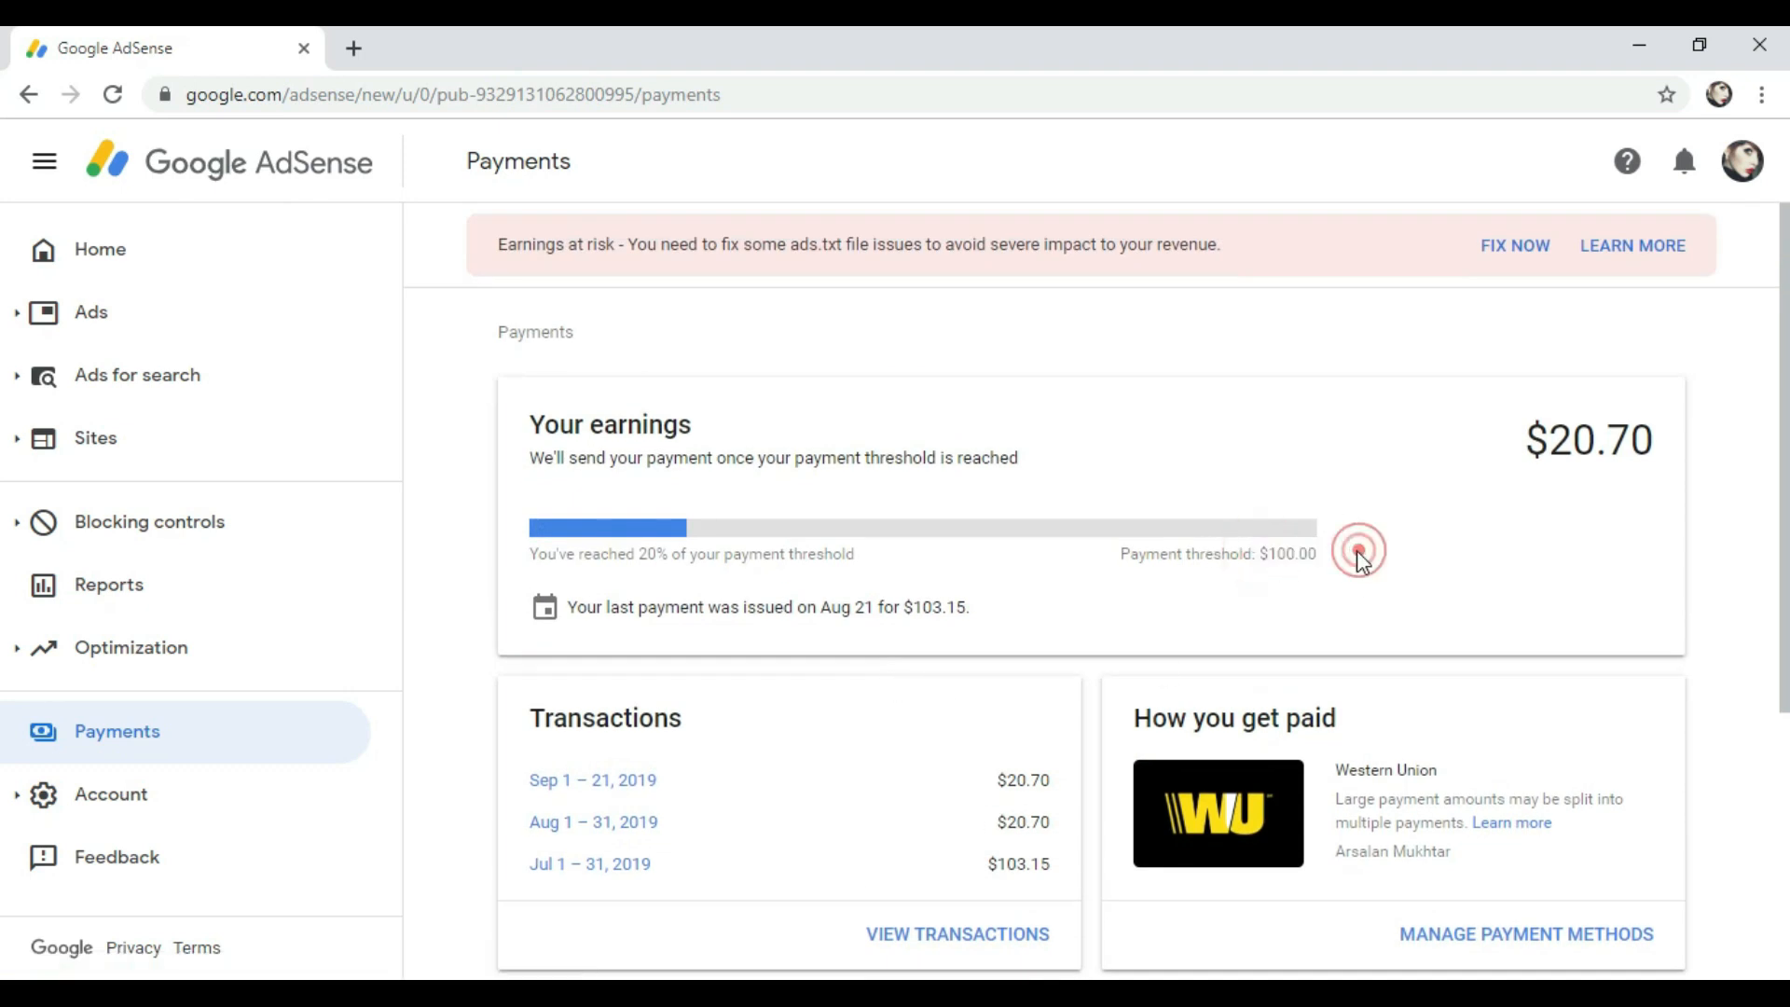
{"action": "left_click_drag", "start_coordinate": [1529, 439], "coordinate": [1650, 440]}
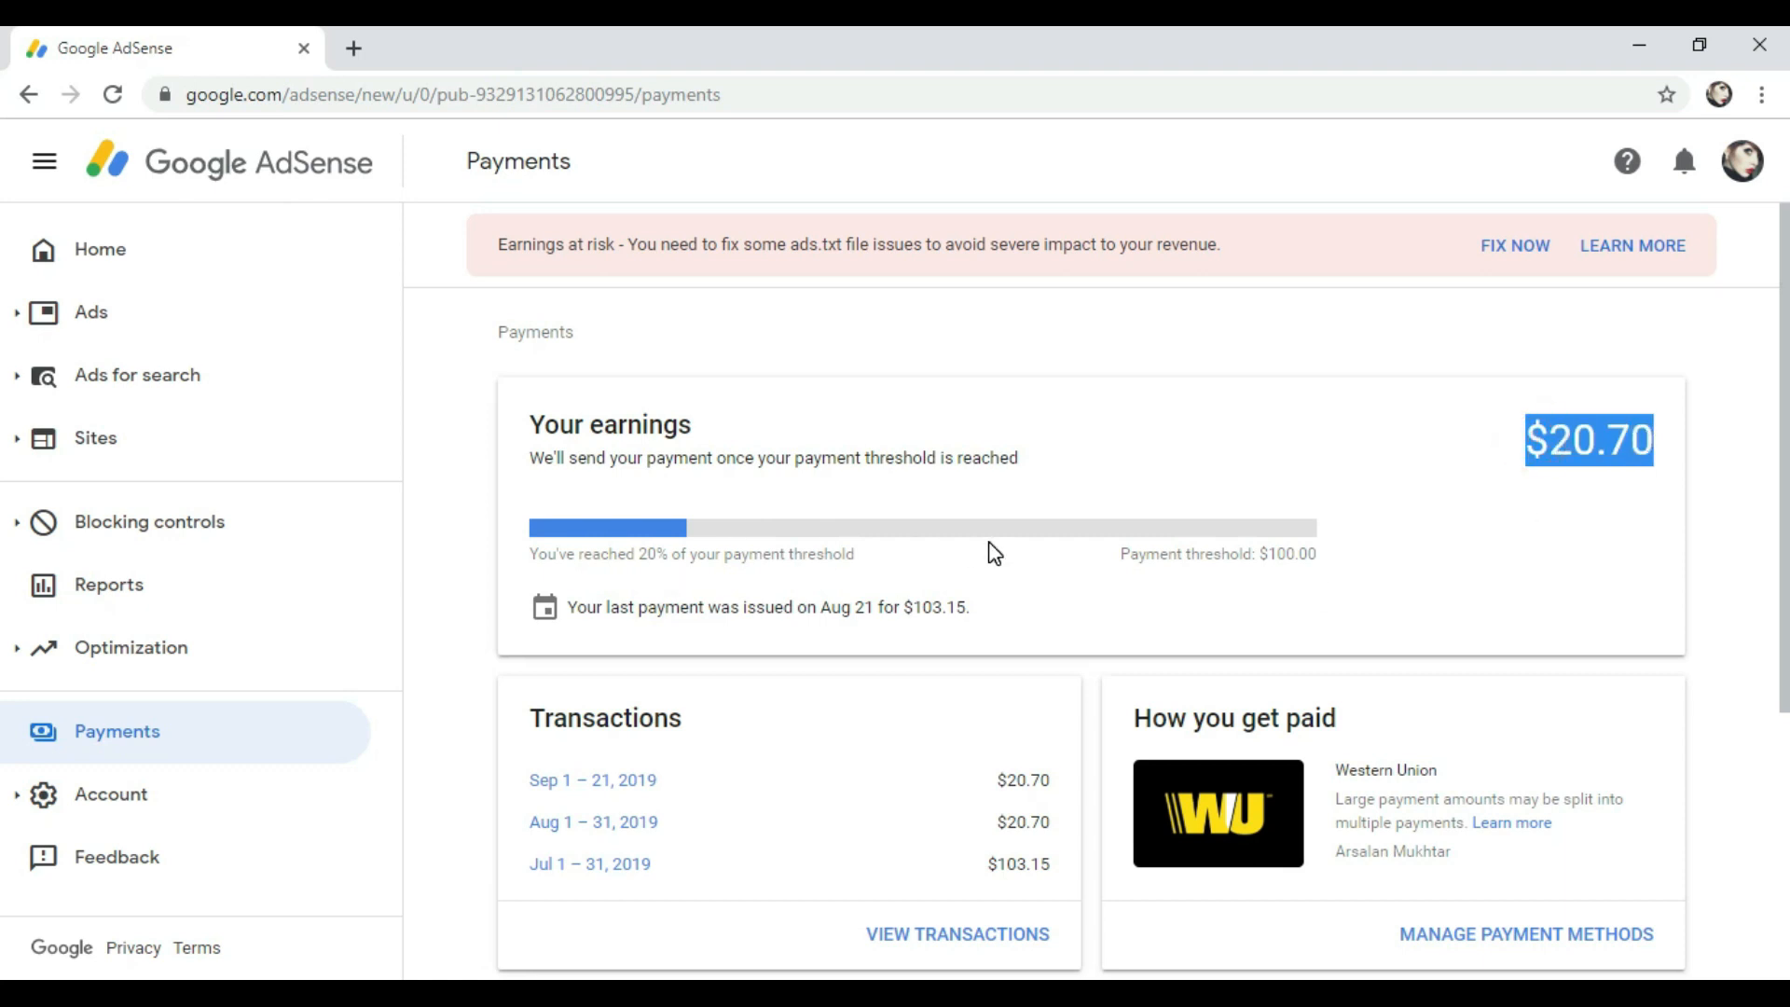
{"action": "scroll", "coordinate": [1002, 560], "scroll_direction": "down", "scroll_amount": 2}
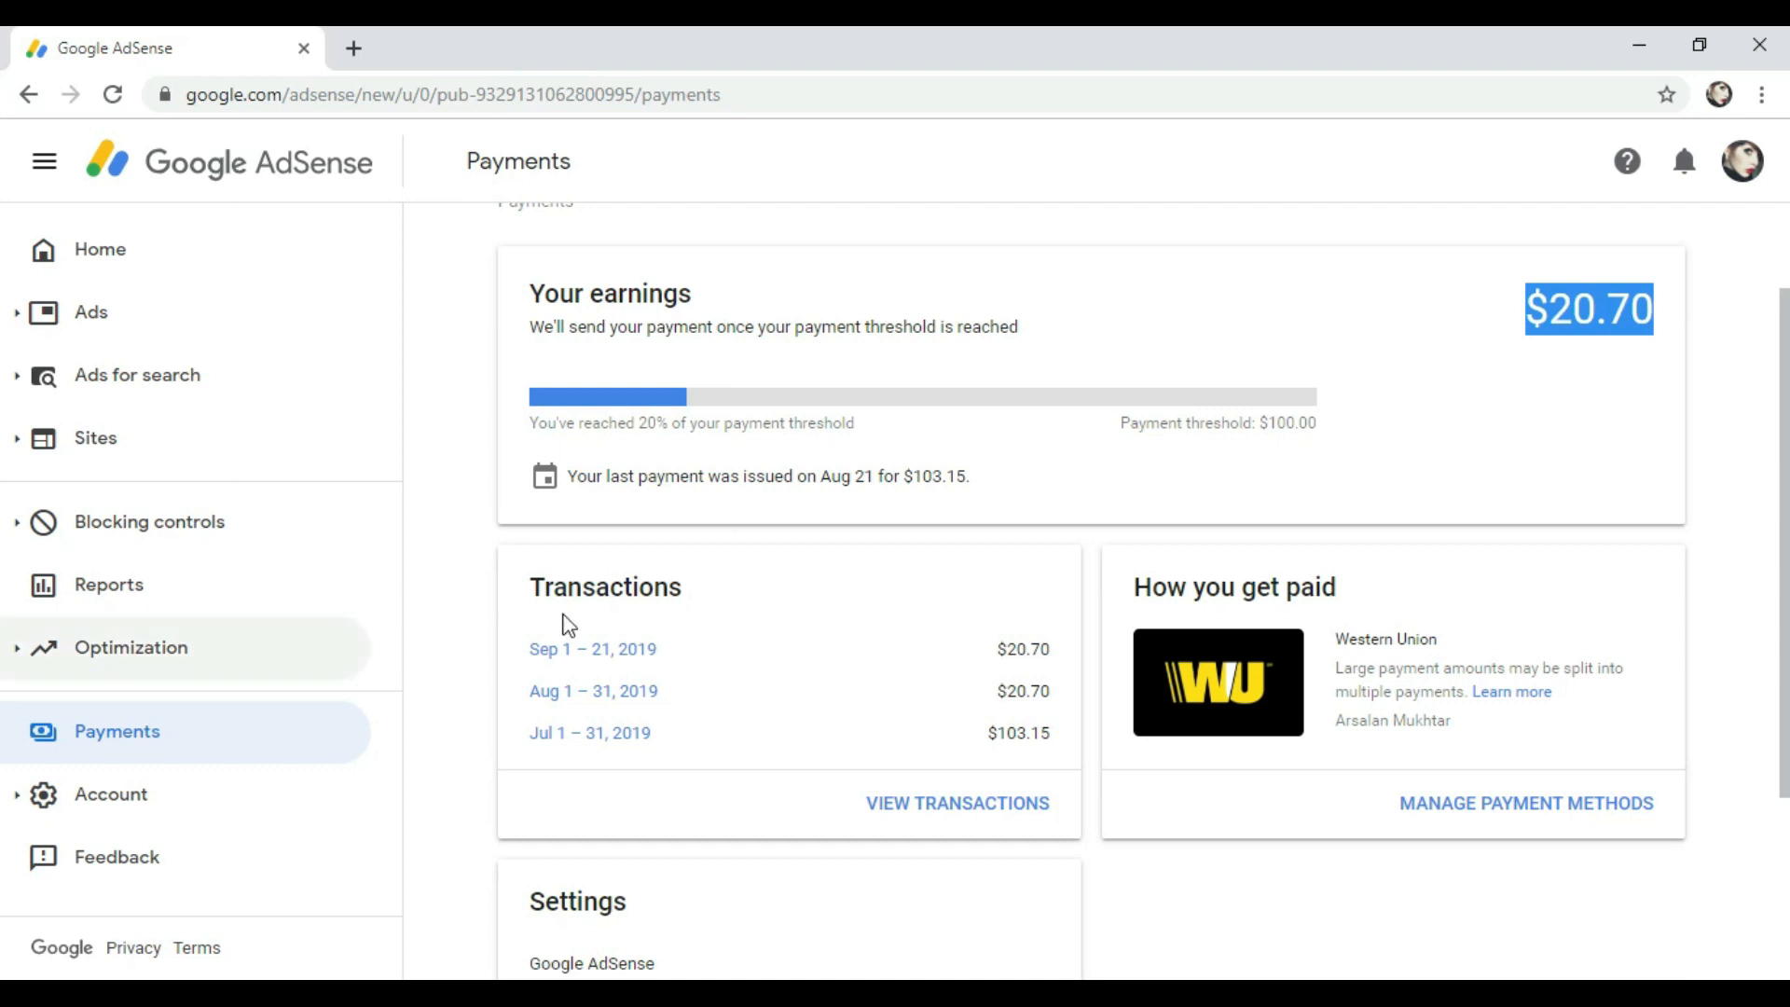
{"action": "left_click", "coordinate": [617, 653]}
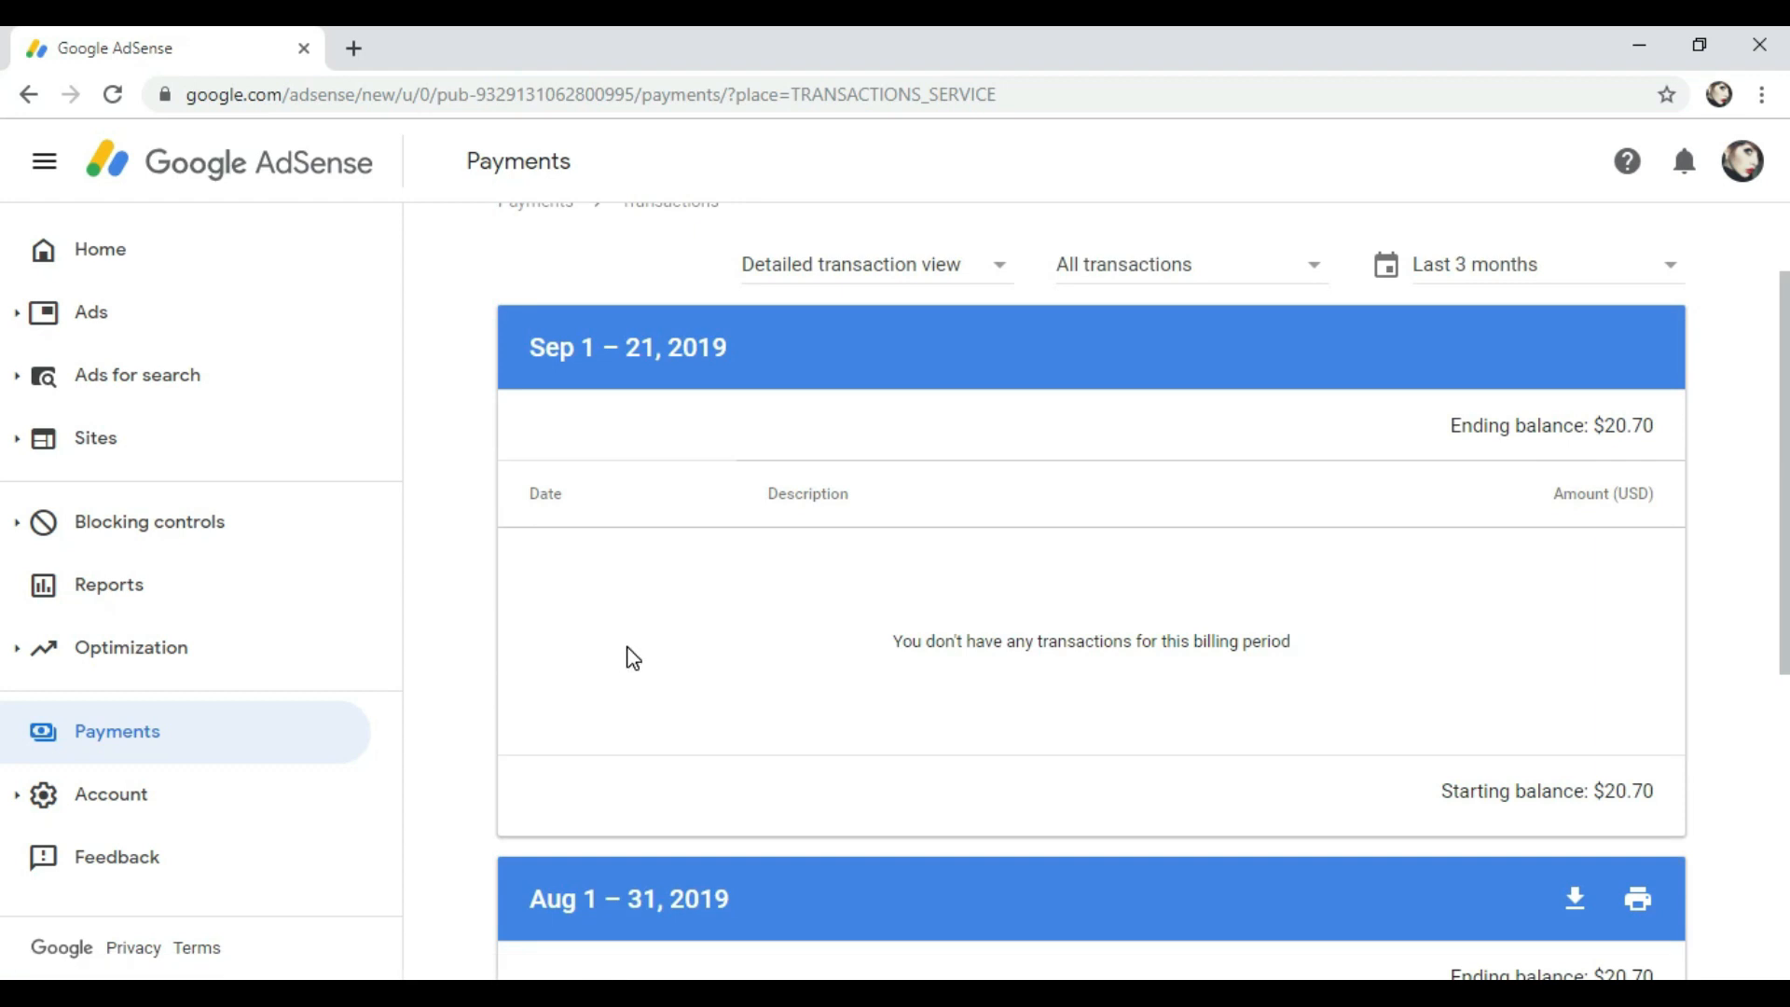
Step: Zoom the transaction history to 110% and highlight the Earnings - YouTube entry
{"action": "scroll", "coordinate": [713, 660], "scroll_direction": "down", "scroll_amount": 4}
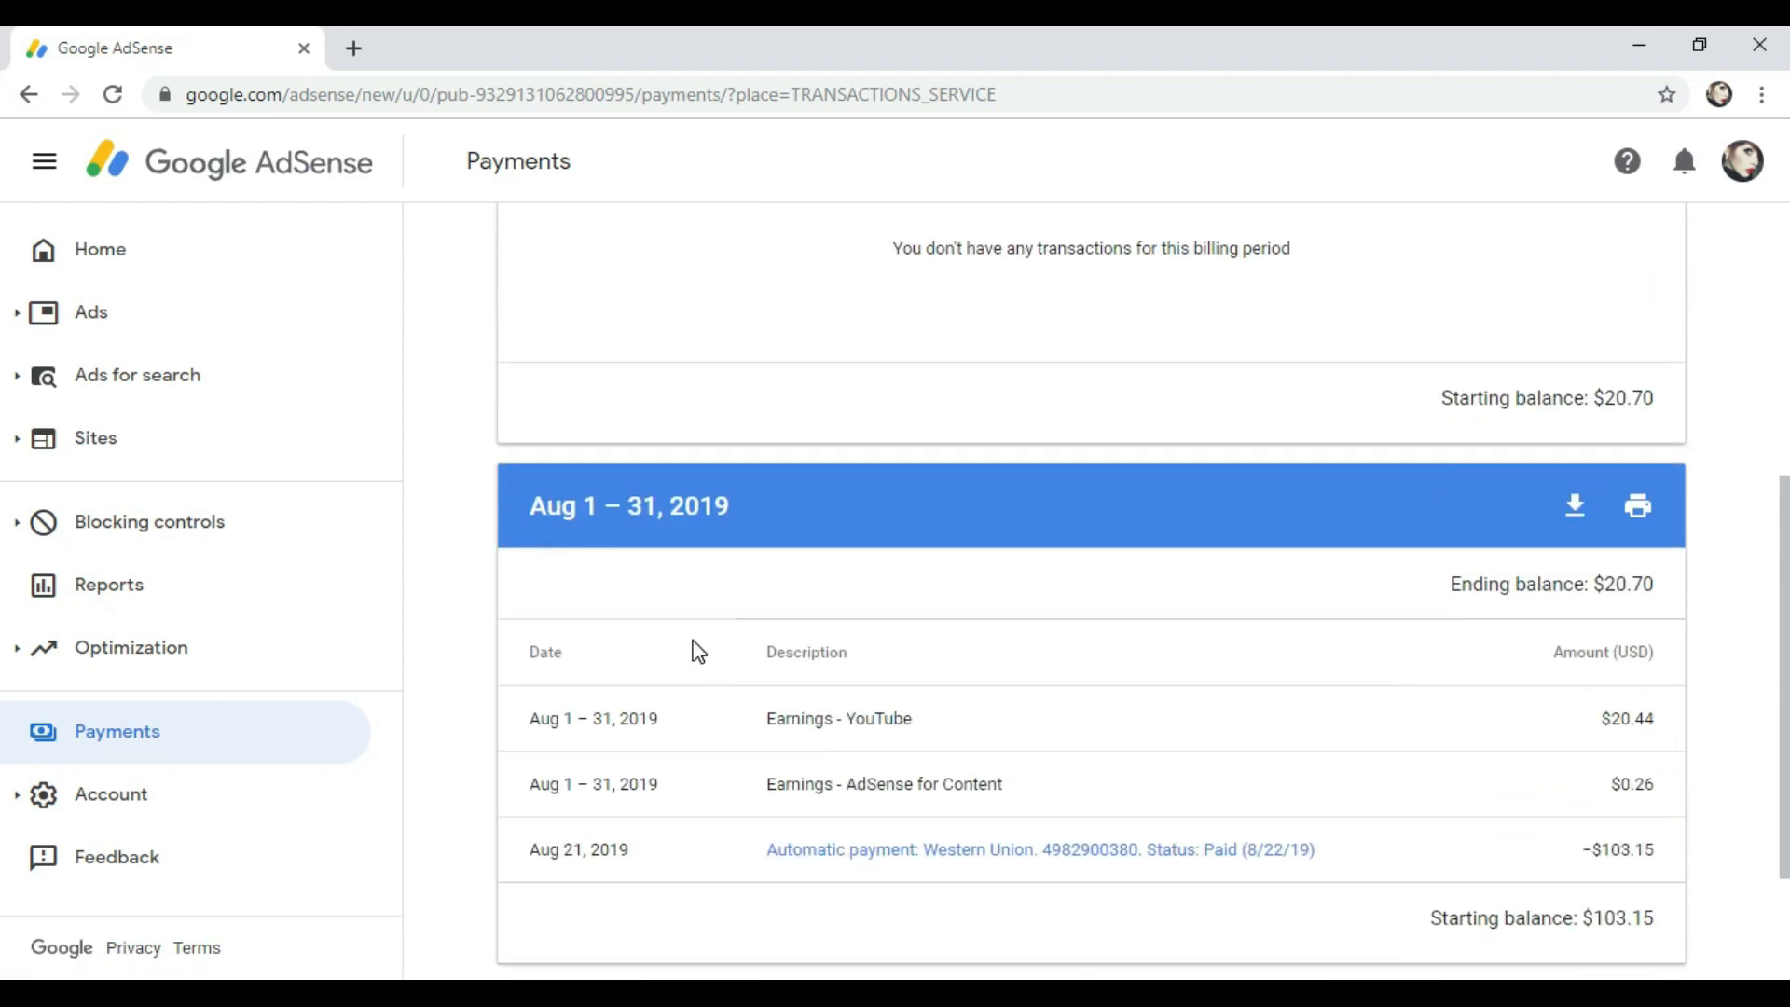
{"action": "scroll", "coordinate": [1050, 669], "scroll_direction": "down", "scroll_amount": 1}
{"action": "scroll", "coordinate": [820, 681], "scroll_direction": "up", "scroll_amount": 1}
{"action": "left_click", "coordinate": [772, 718]}
{"action": "left_click_drag", "start_coordinate": [772, 718], "coordinate": [949, 718]}
{"action": "left_click", "coordinate": [970, 719]}
{"action": "key", "text": "ctrl+plus"}
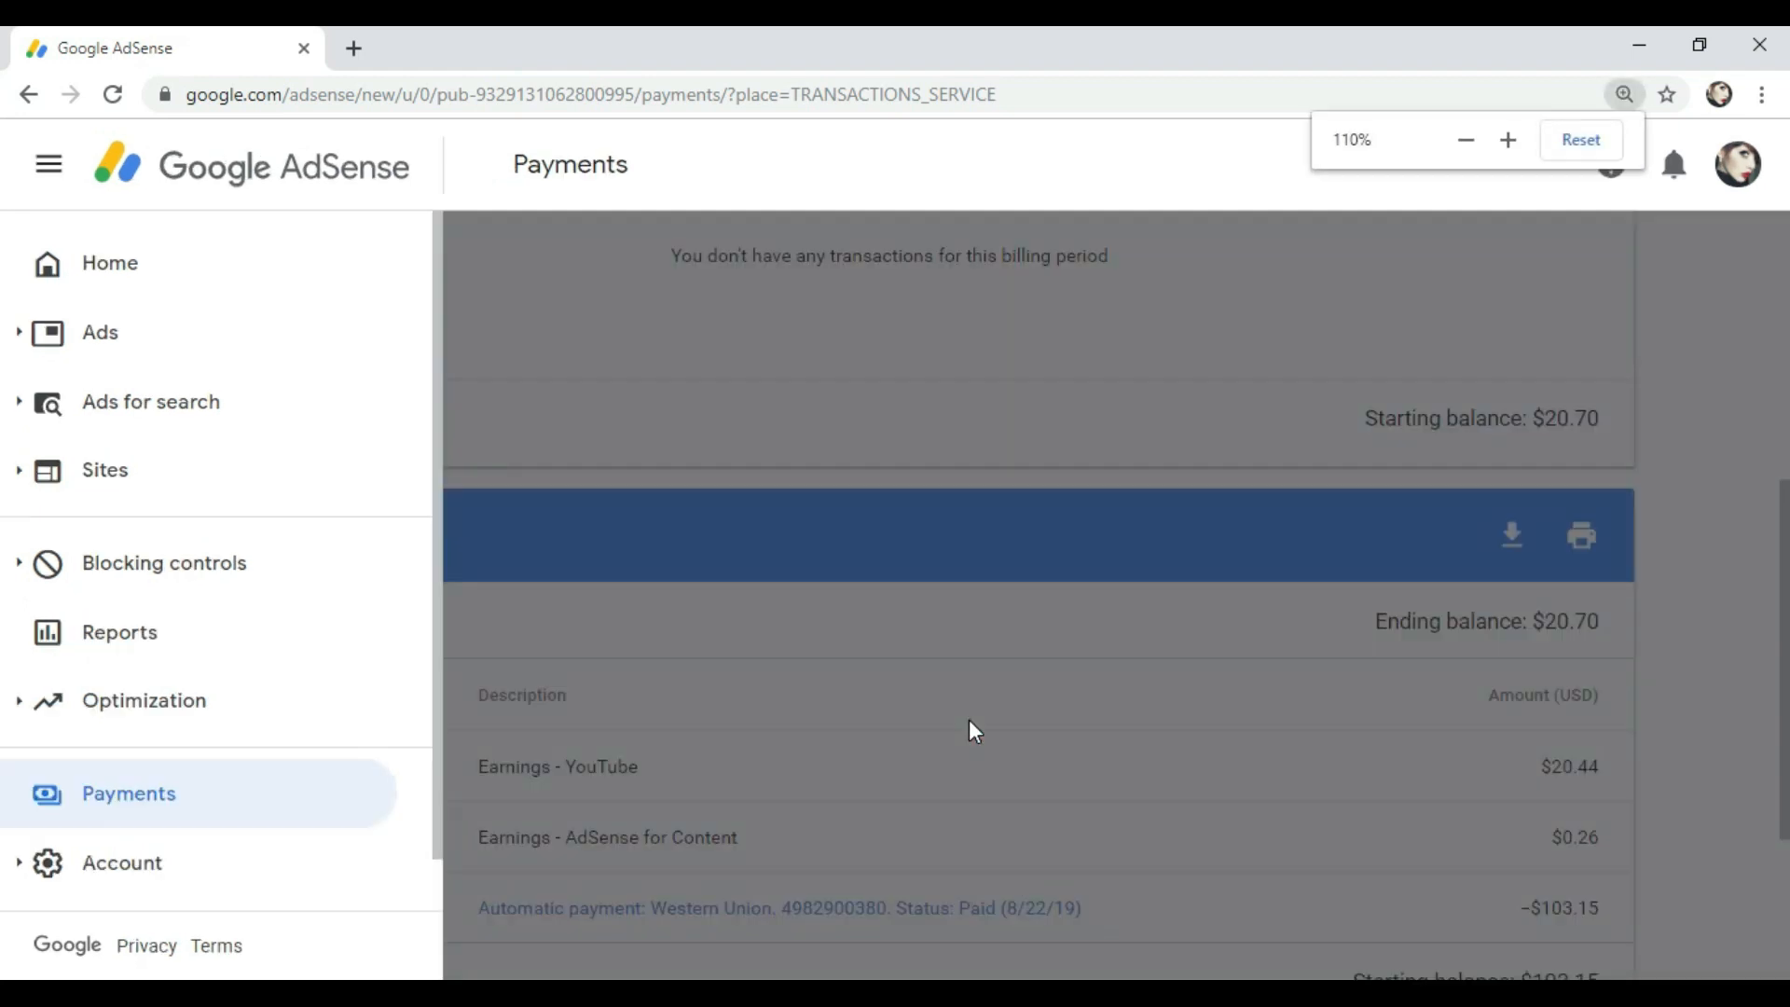
{"action": "left_click", "coordinate": [1210, 680]}
Step: Highlight the YouTube earnings row's date and its $20.44 amount
{"action": "scroll", "coordinate": [932, 737], "scroll_direction": "down", "scroll_amount": 1}
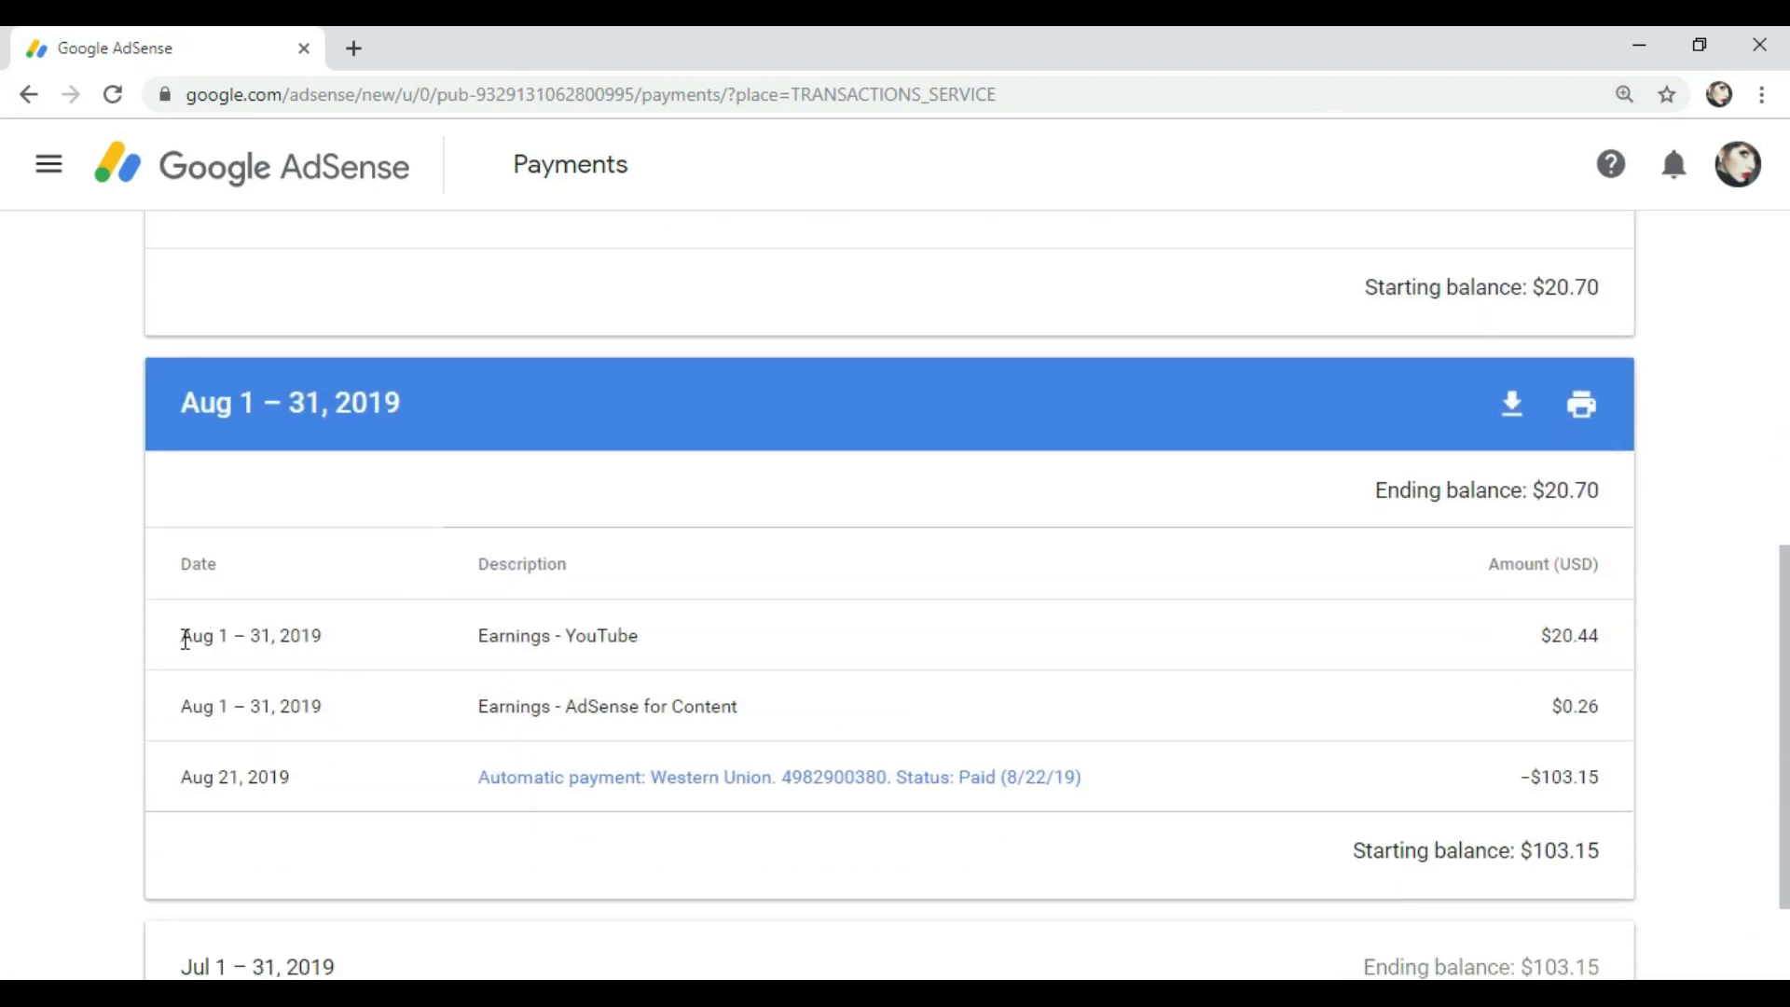
{"action": "left_click", "coordinate": [629, 632]}
{"action": "left_click_drag", "start_coordinate": [172, 627], "coordinate": [423, 643]}
{"action": "left_click", "coordinate": [877, 666]}
{"action": "left_click", "coordinate": [1541, 632]}
{"action": "left_click_drag", "start_coordinate": [1540, 635], "coordinate": [1601, 635]}
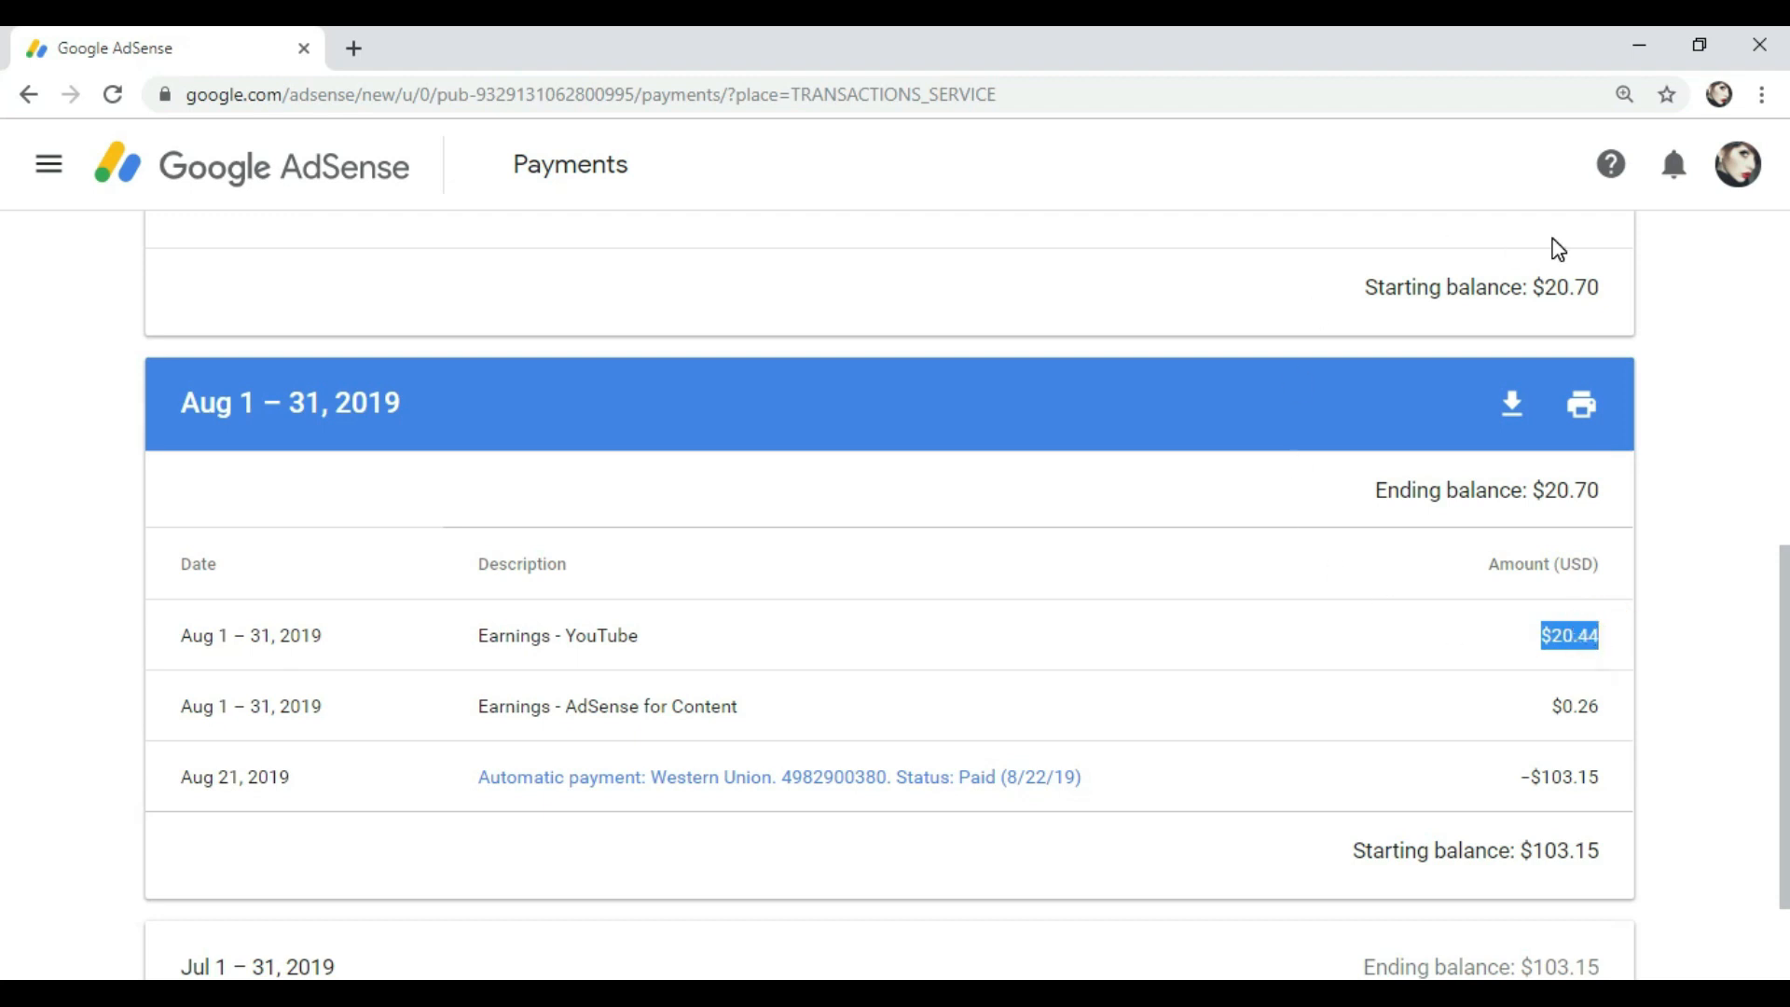
Step: Highlight the $0.26 AdSense for Content earnings, reset zoom to 100%, and open the Western Union receipt
{"action": "left_click_drag", "start_coordinate": [472, 709], "coordinate": [751, 708]}
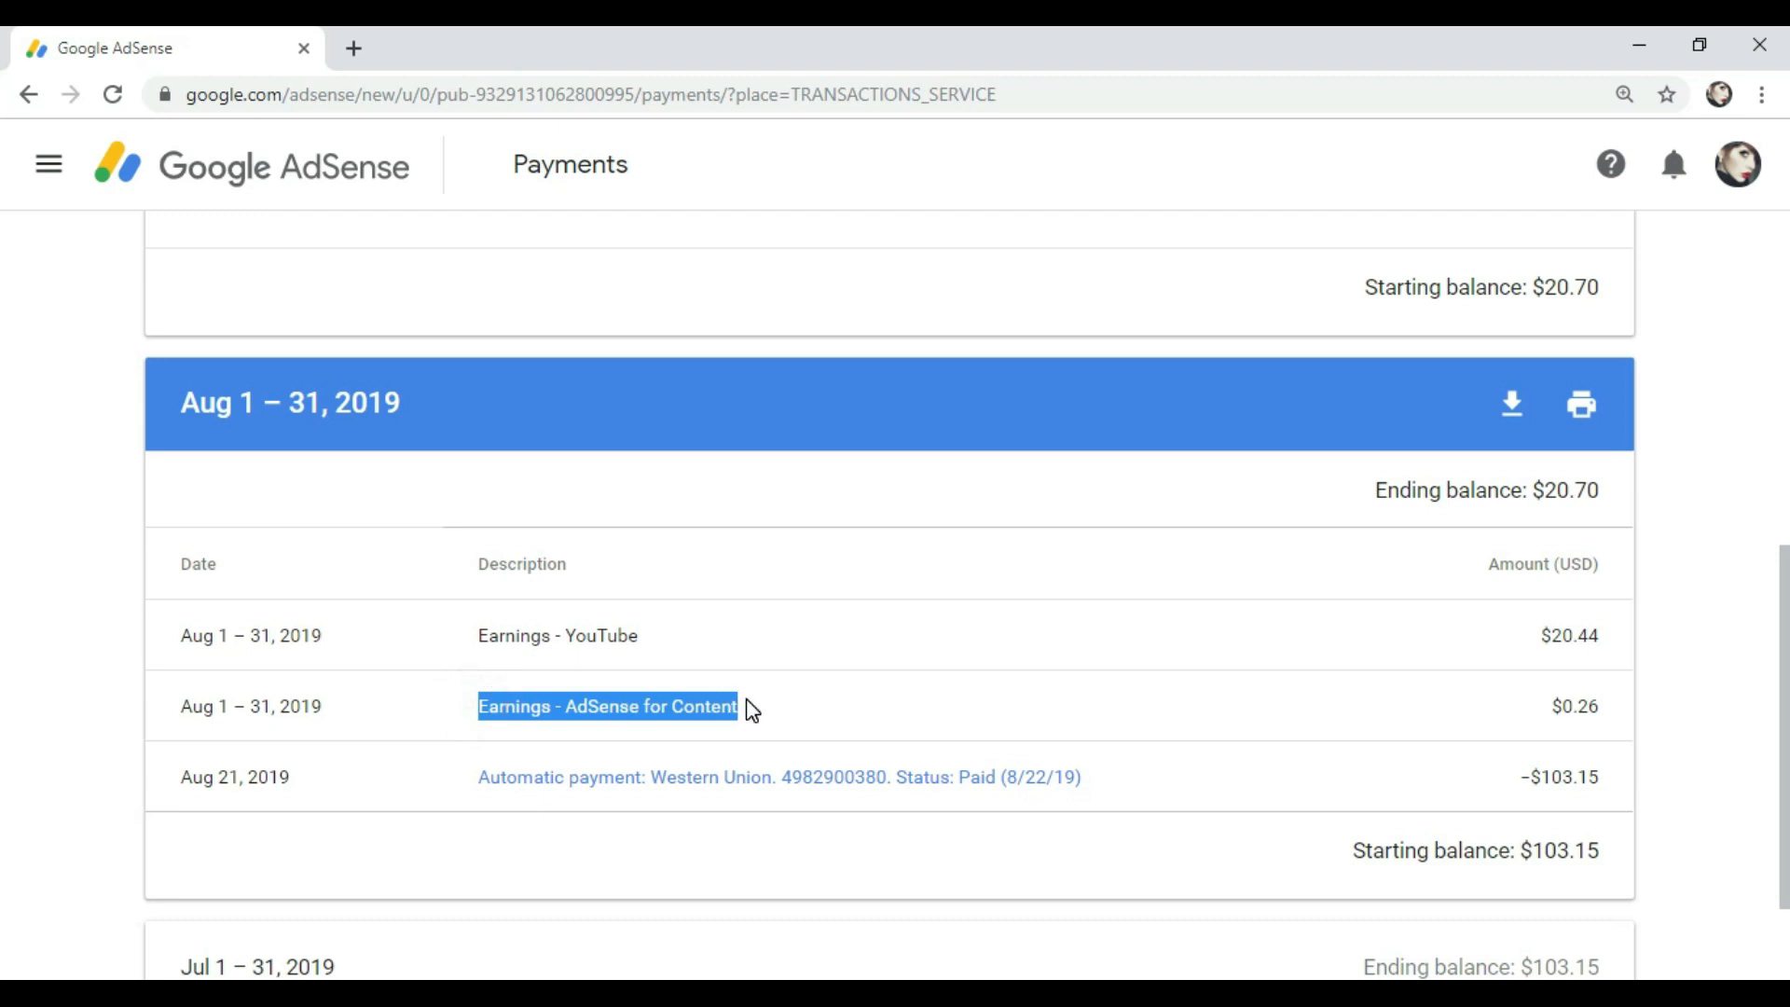
{"action": "left_click", "coordinate": [1540, 704]}
{"action": "left_click_drag", "start_coordinate": [1550, 707], "coordinate": [1592, 707]}
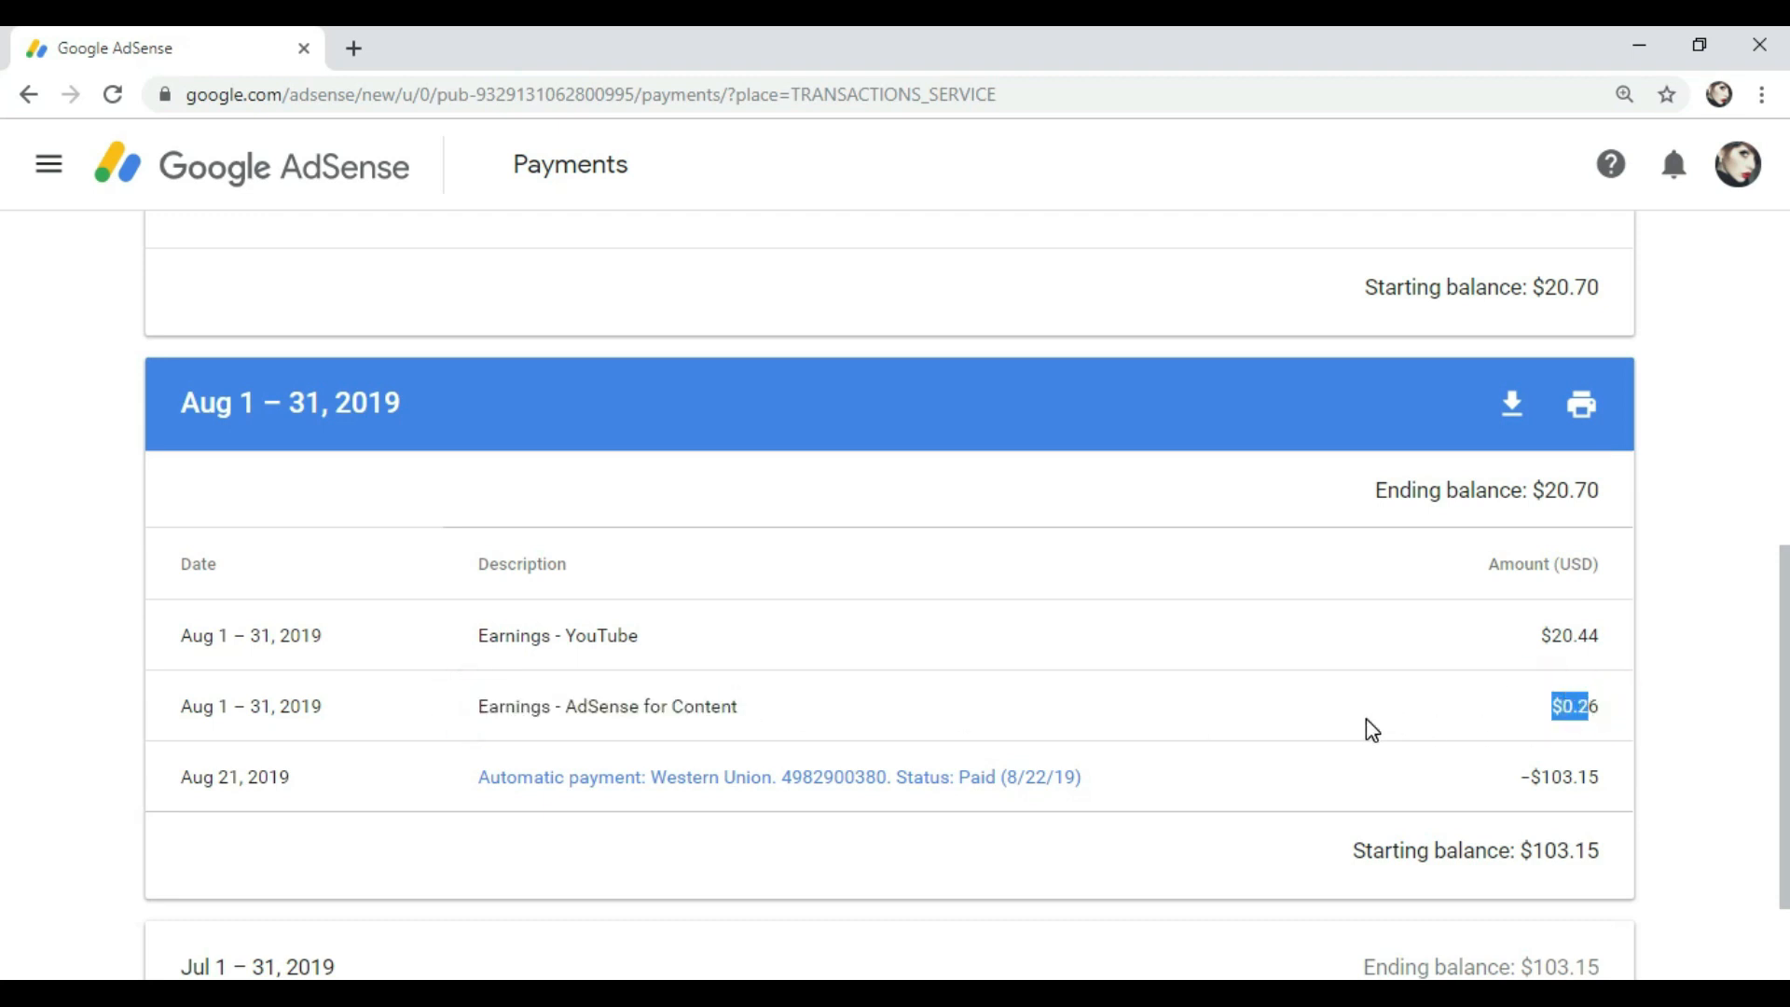
{"action": "left_click_drag", "start_coordinate": [482, 706], "coordinate": [943, 715]}
{"action": "left_click", "coordinate": [942, 708]}
{"action": "scroll", "coordinate": [951, 713], "scroll_direction": "down", "scroll_amount": 1}
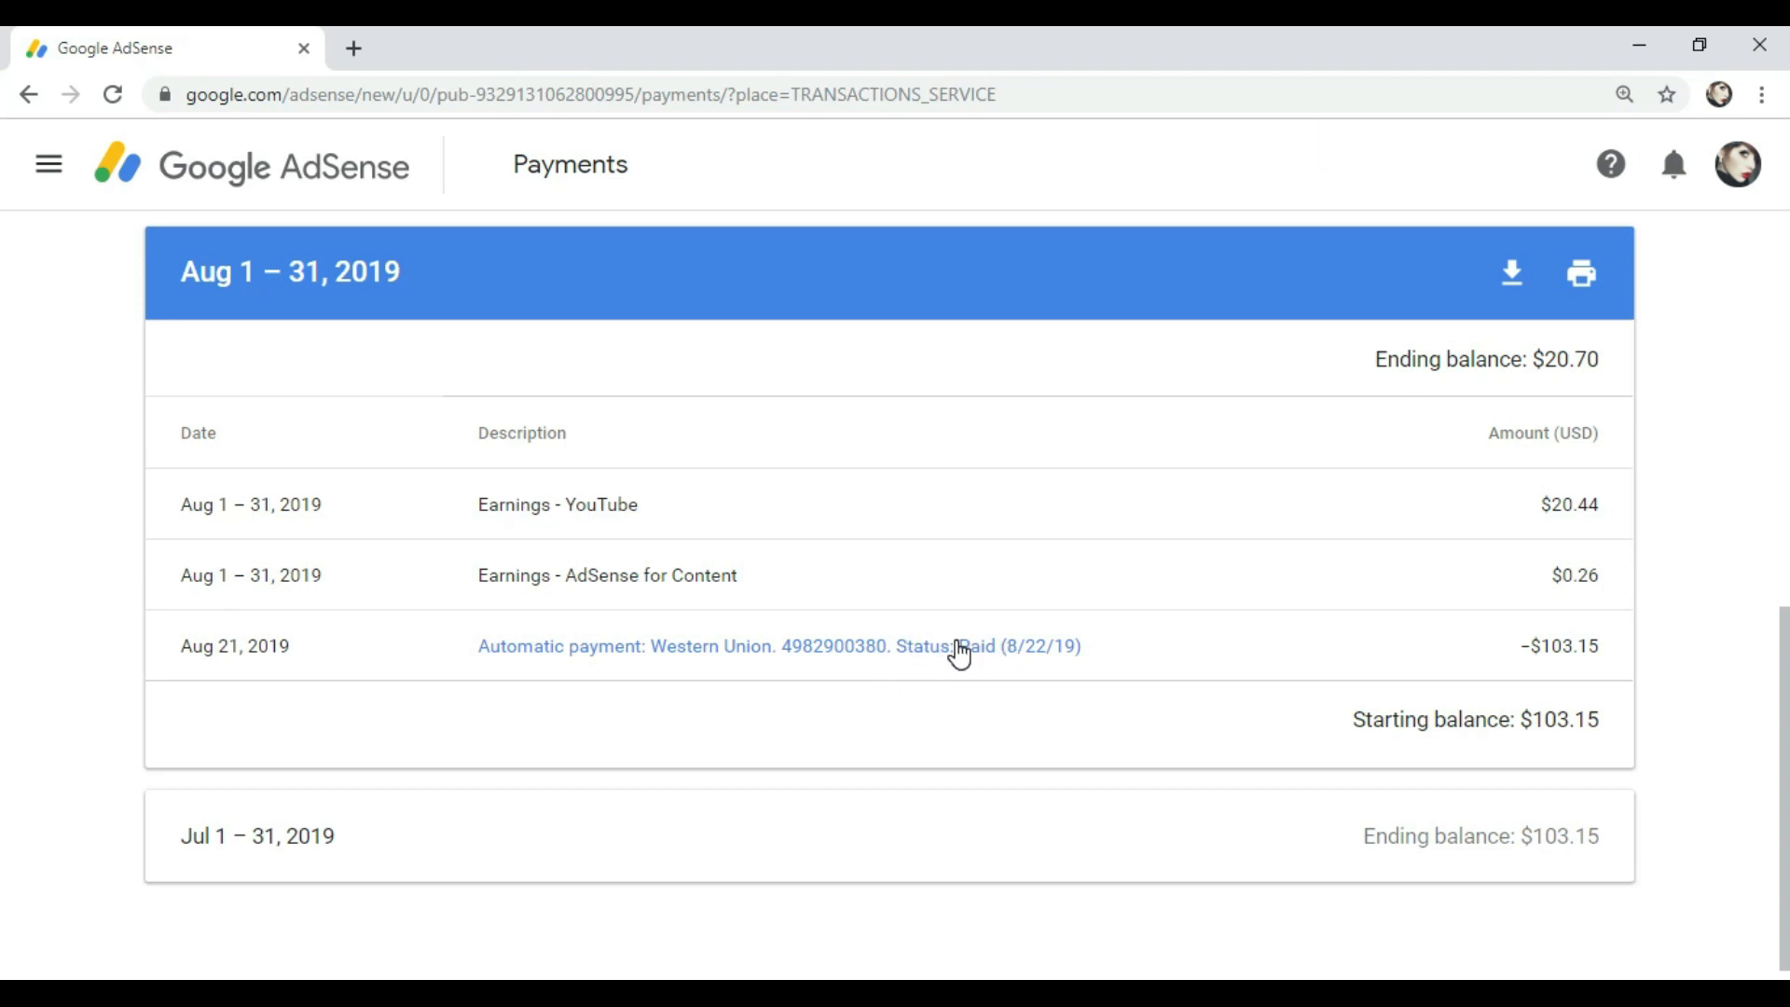
{"action": "key", "text": "ctrl+minus"}
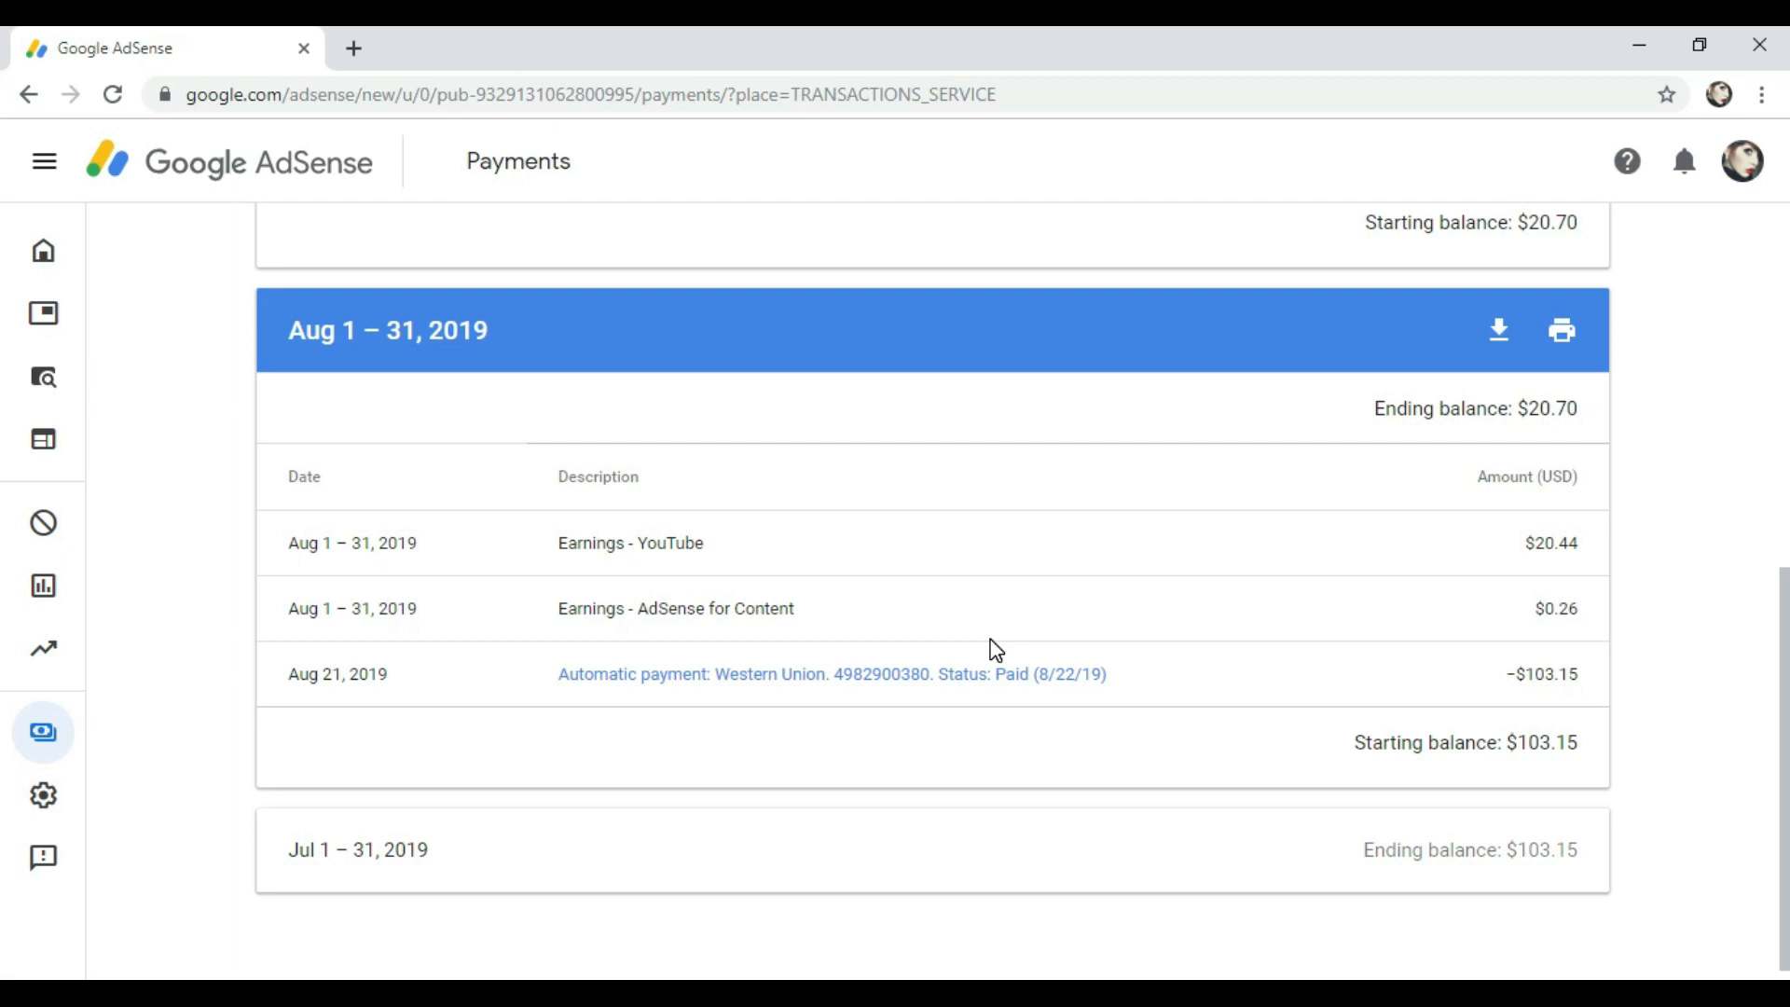
{"action": "left_click", "coordinate": [950, 675]}
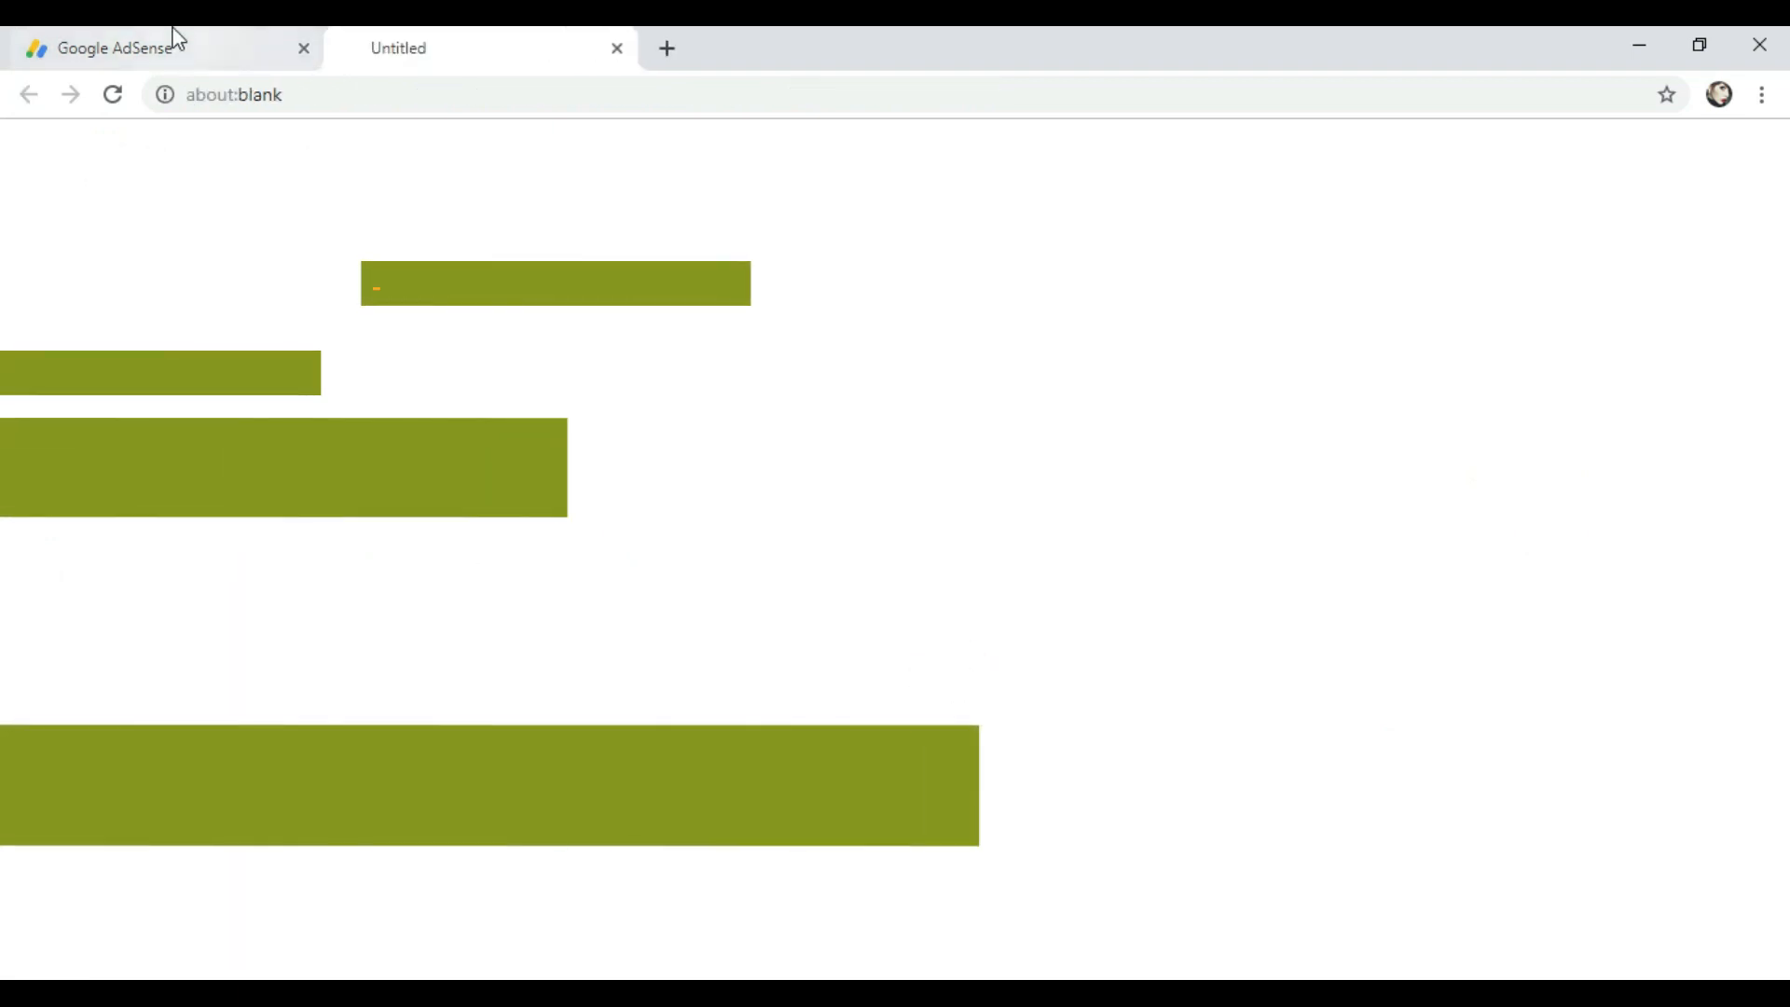
Step: On the $103.15 Western Union receipt, highlight the MTCN number and the recipient's address block
{"action": "left_click", "coordinate": [172, 52]}
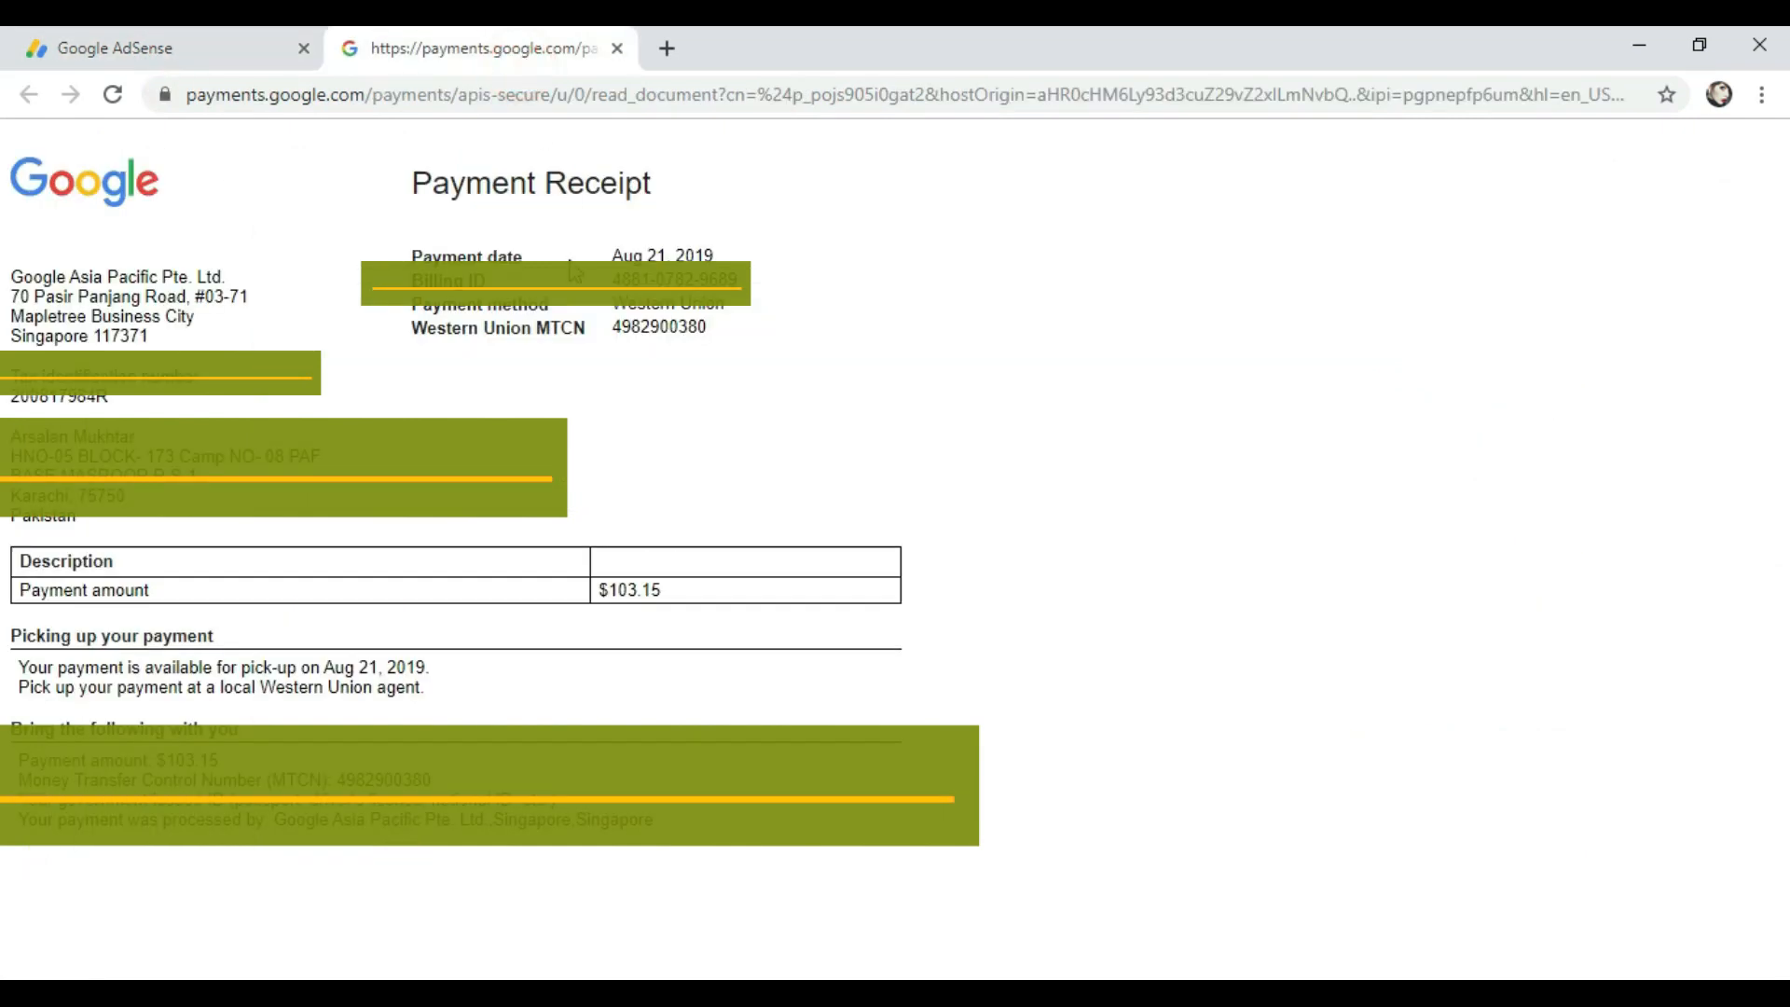
{"action": "left_click_drag", "start_coordinate": [613, 326], "coordinate": [704, 324]}
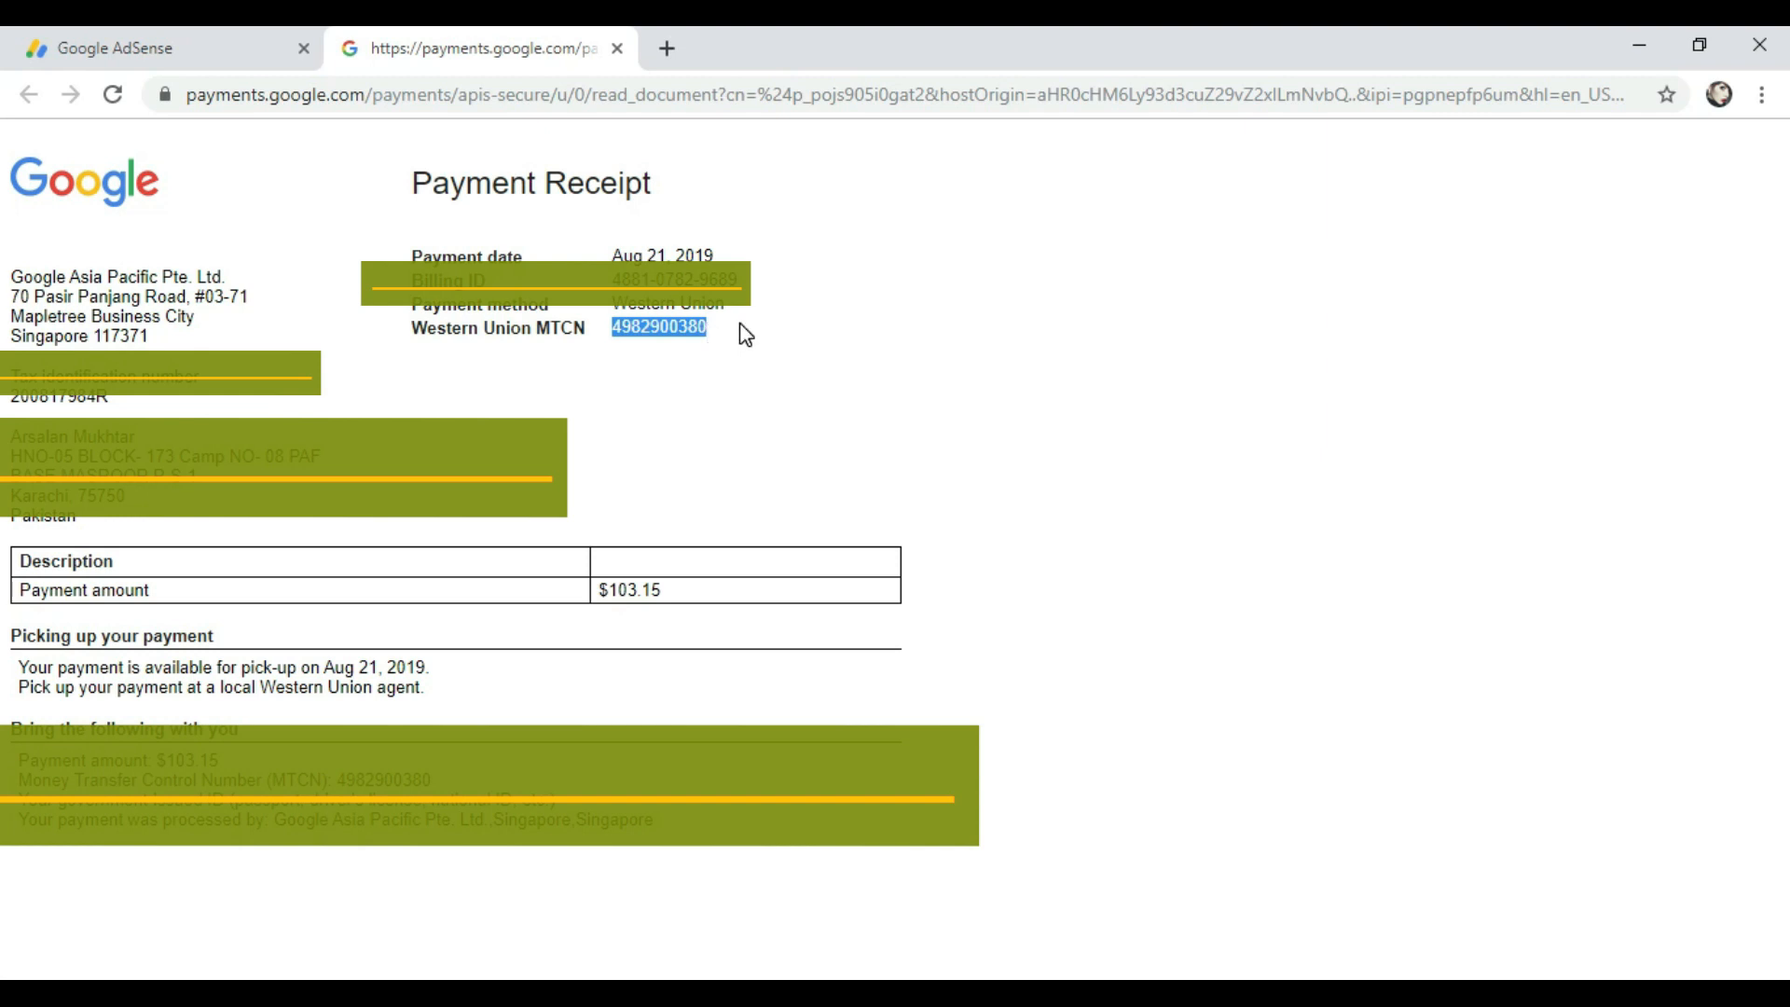
{"action": "left_click", "coordinate": [703, 350]}
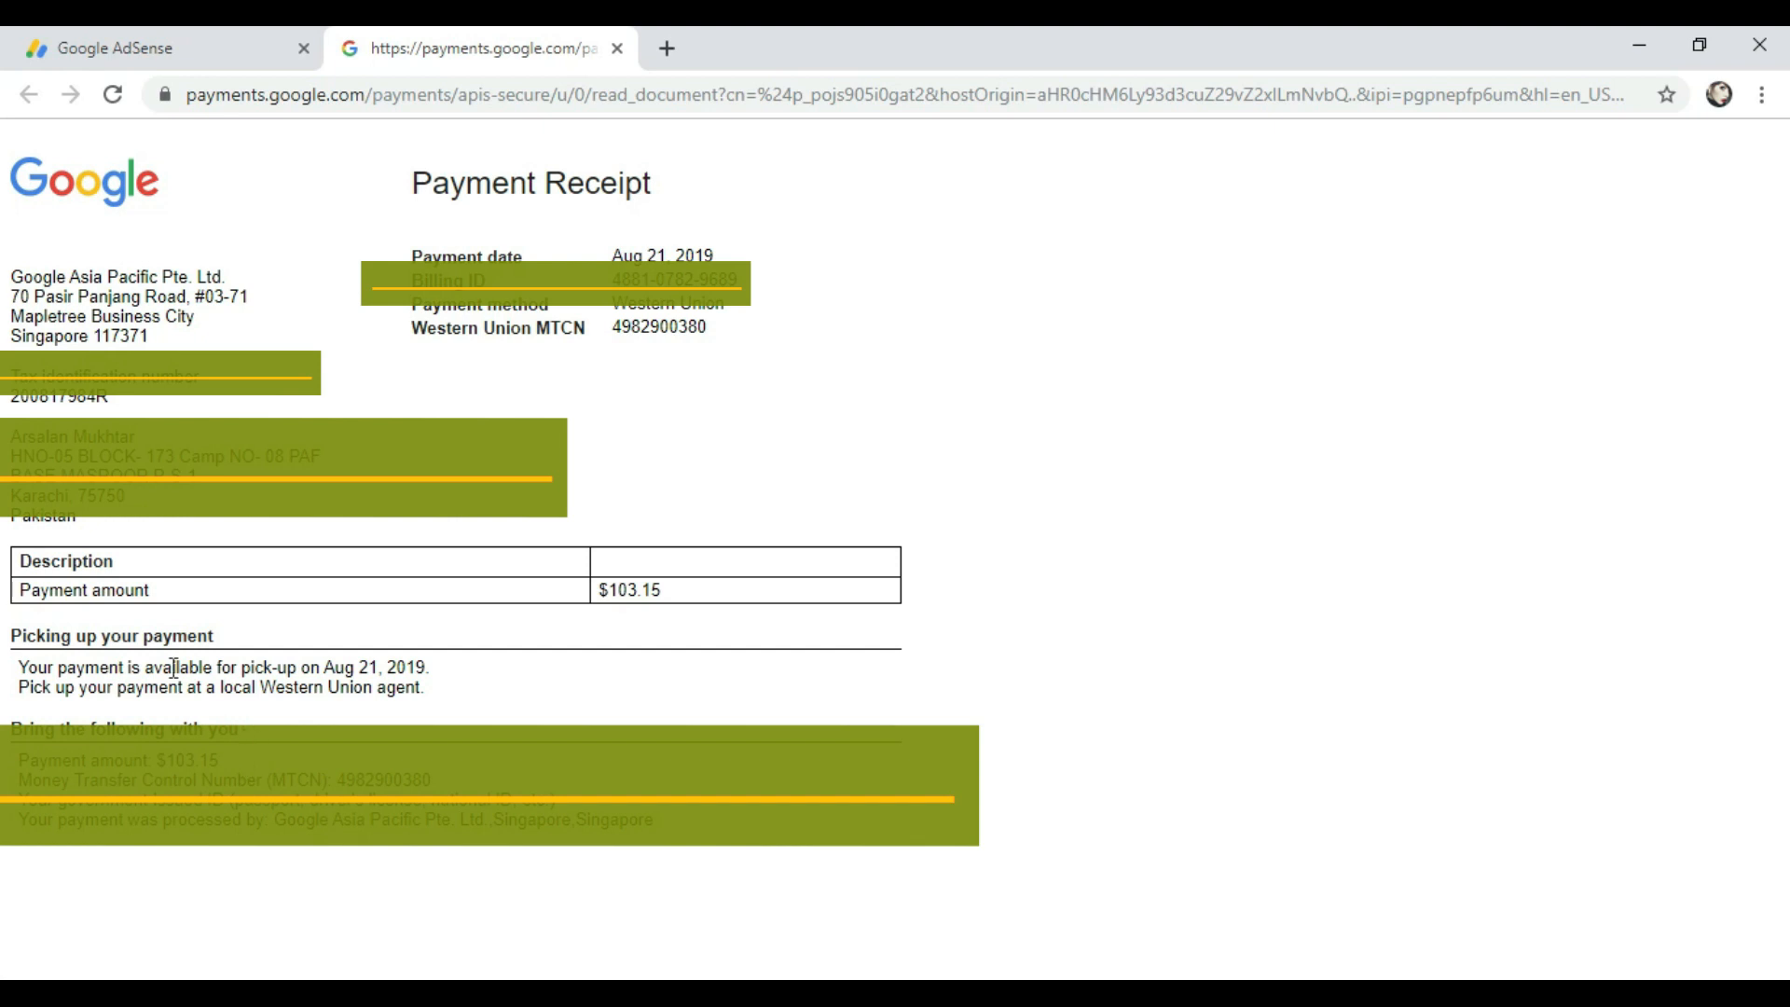
{"action": "left_click_drag", "start_coordinate": [16, 435], "coordinate": [120, 432]}
{"action": "left_click_drag", "start_coordinate": [392, 332], "coordinate": [723, 336]}
{"action": "left_click", "coordinate": [720, 340]}
Step: Highlight the payment method and amount, switch between tabs, then minimize the browser
{"action": "left_click_drag", "start_coordinate": [411, 308], "coordinate": [436, 328]}
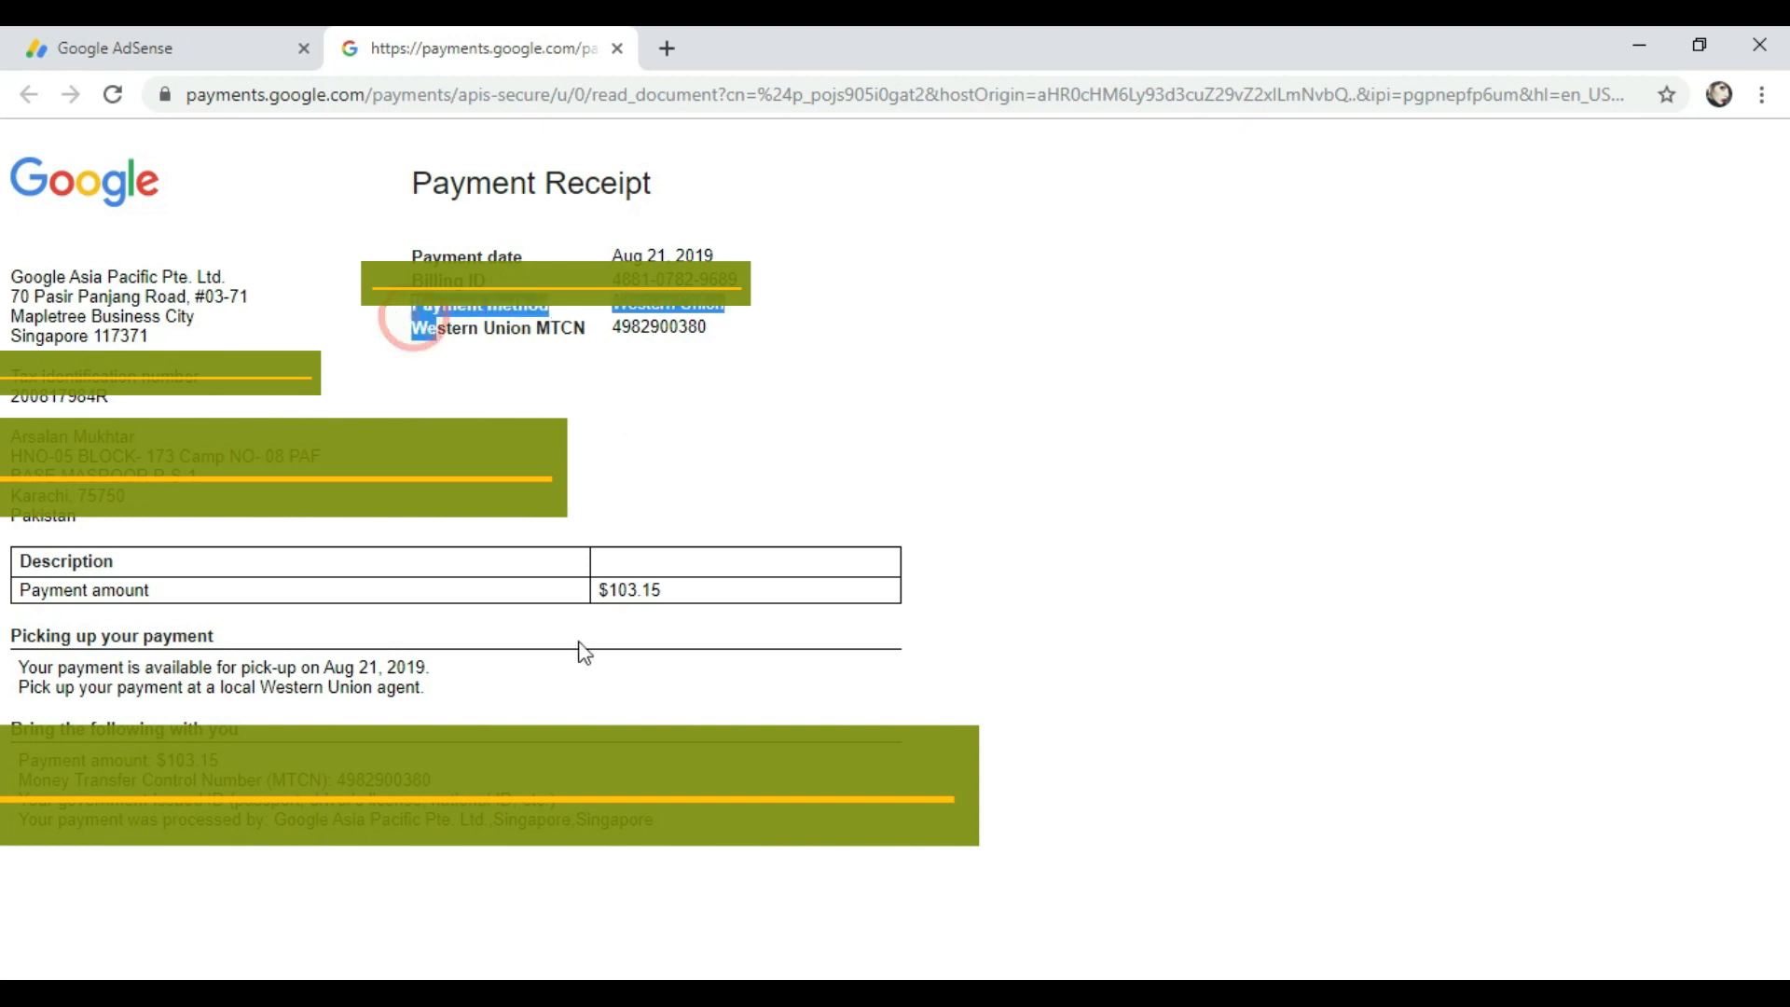
{"action": "triple_click", "coordinate": [673, 587]}
{"action": "left_click", "coordinate": [676, 584]}
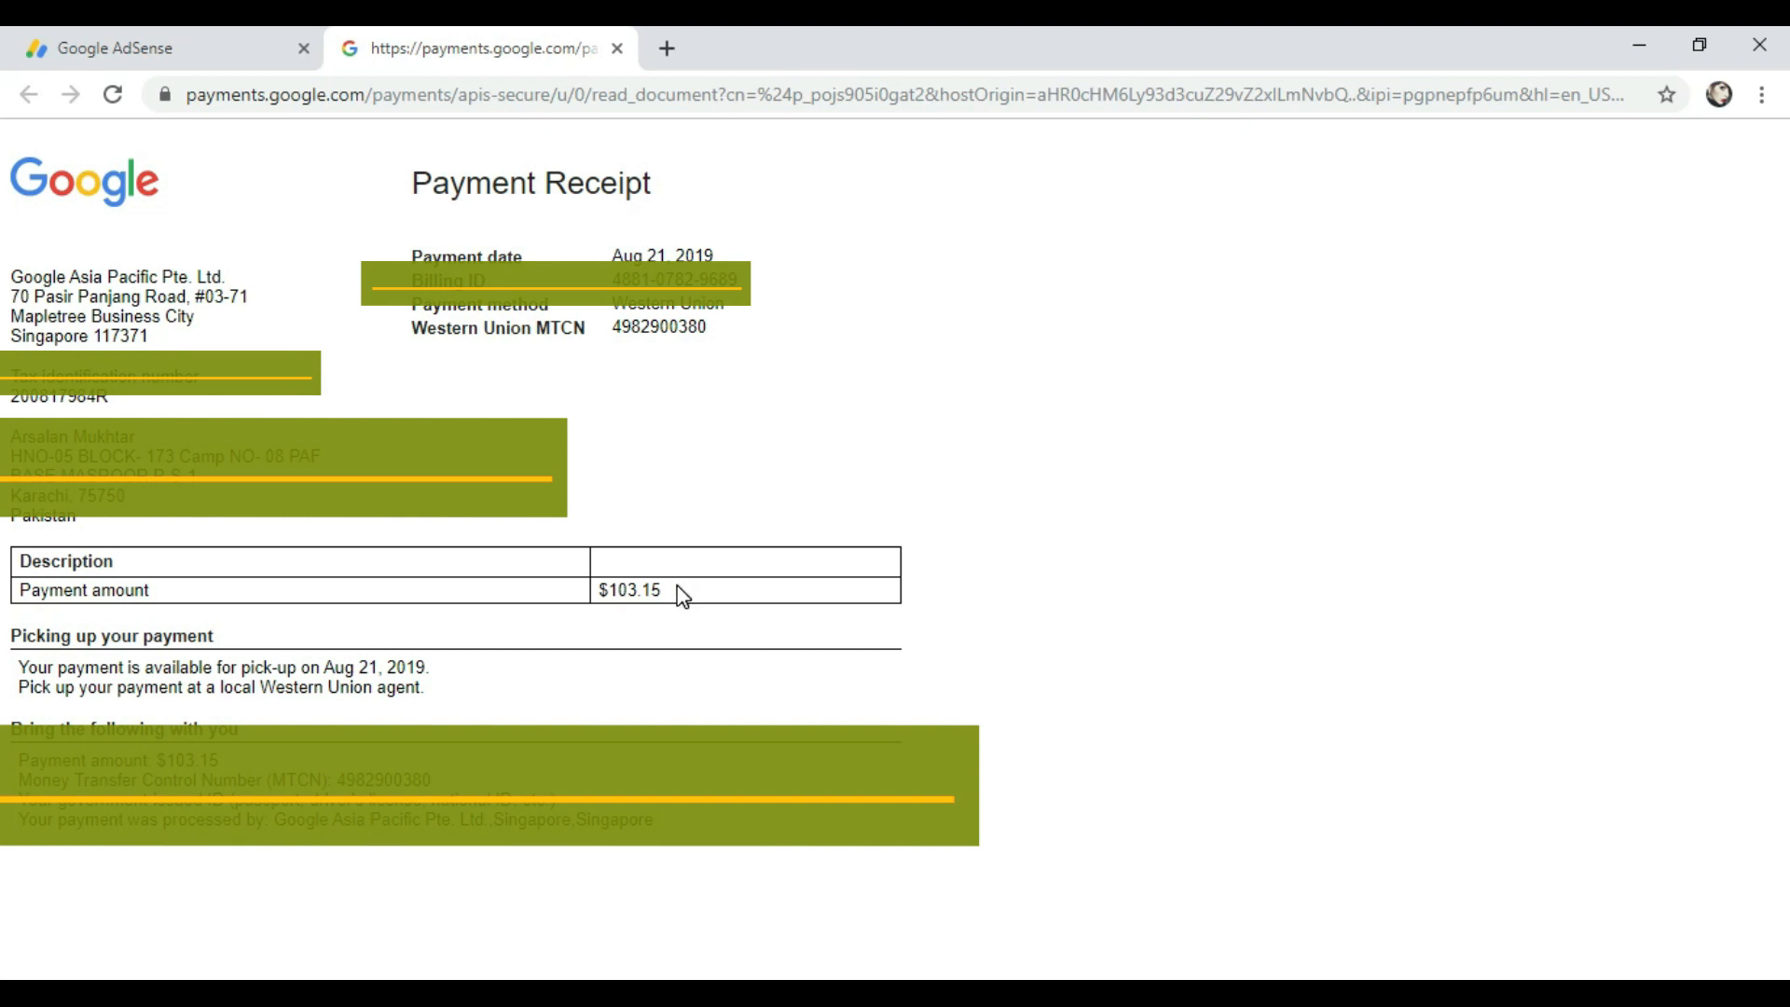
{"action": "left_click", "coordinate": [235, 33]}
{"action": "left_click", "coordinate": [434, 34]}
{"action": "left_click", "coordinate": [1639, 45]}
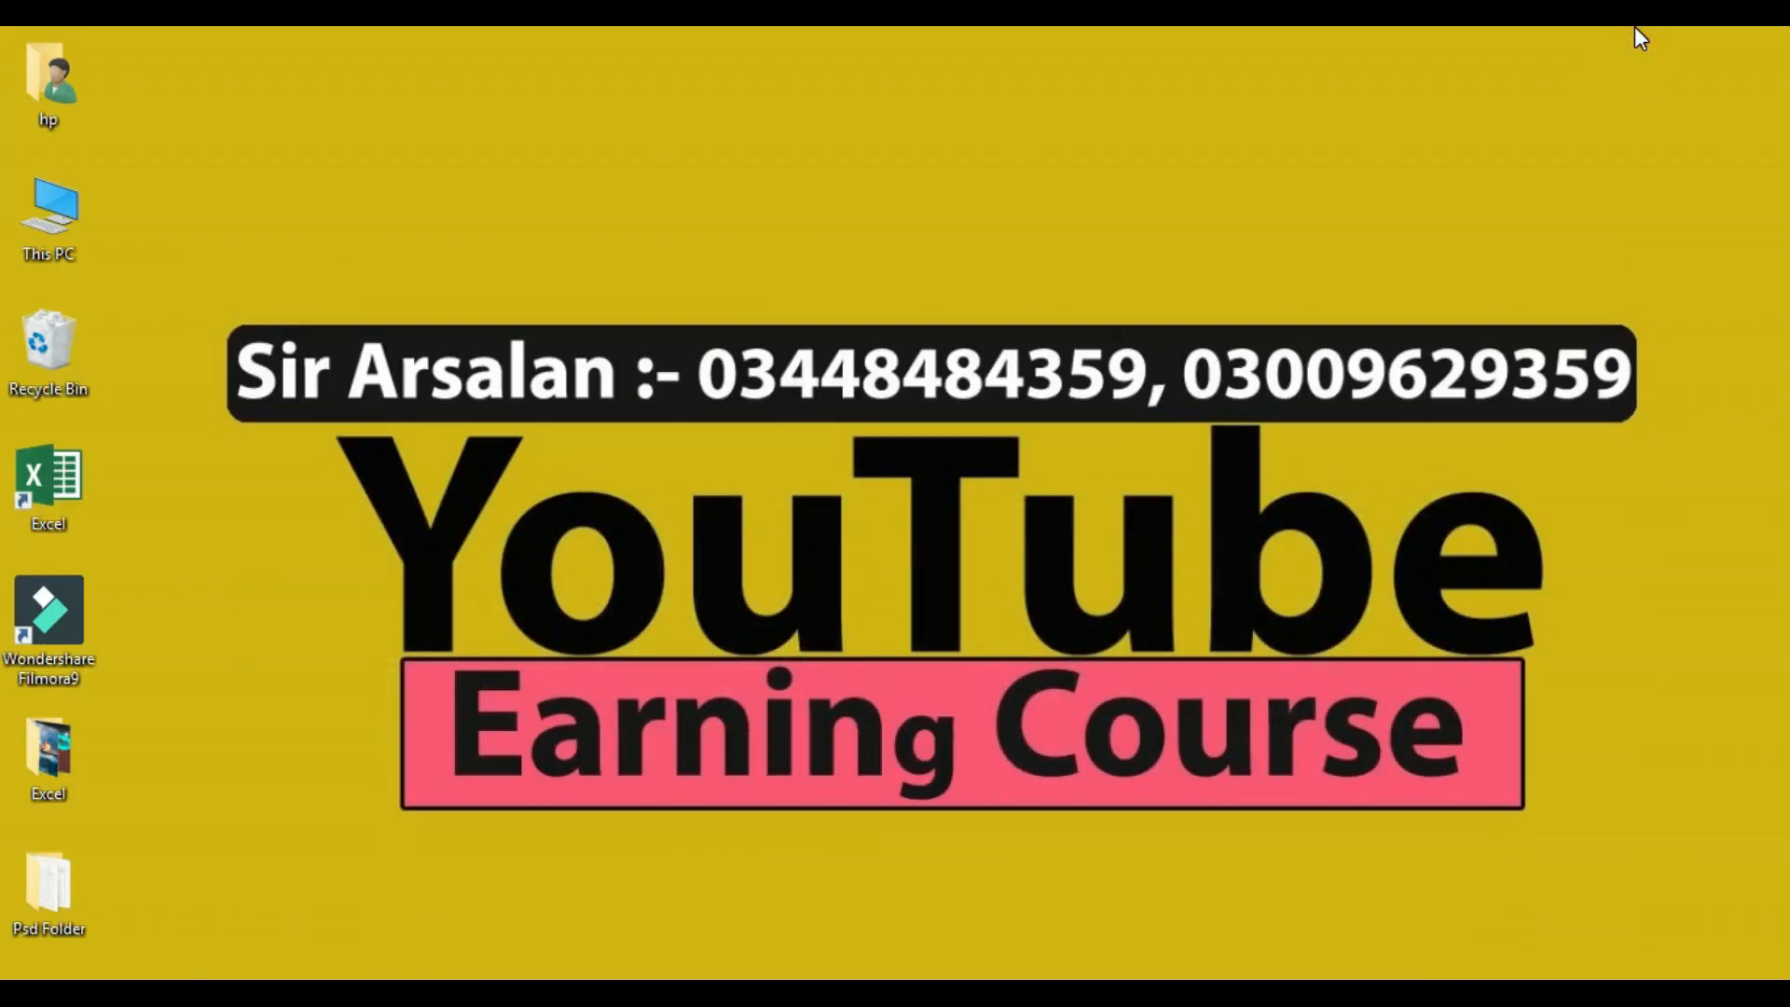